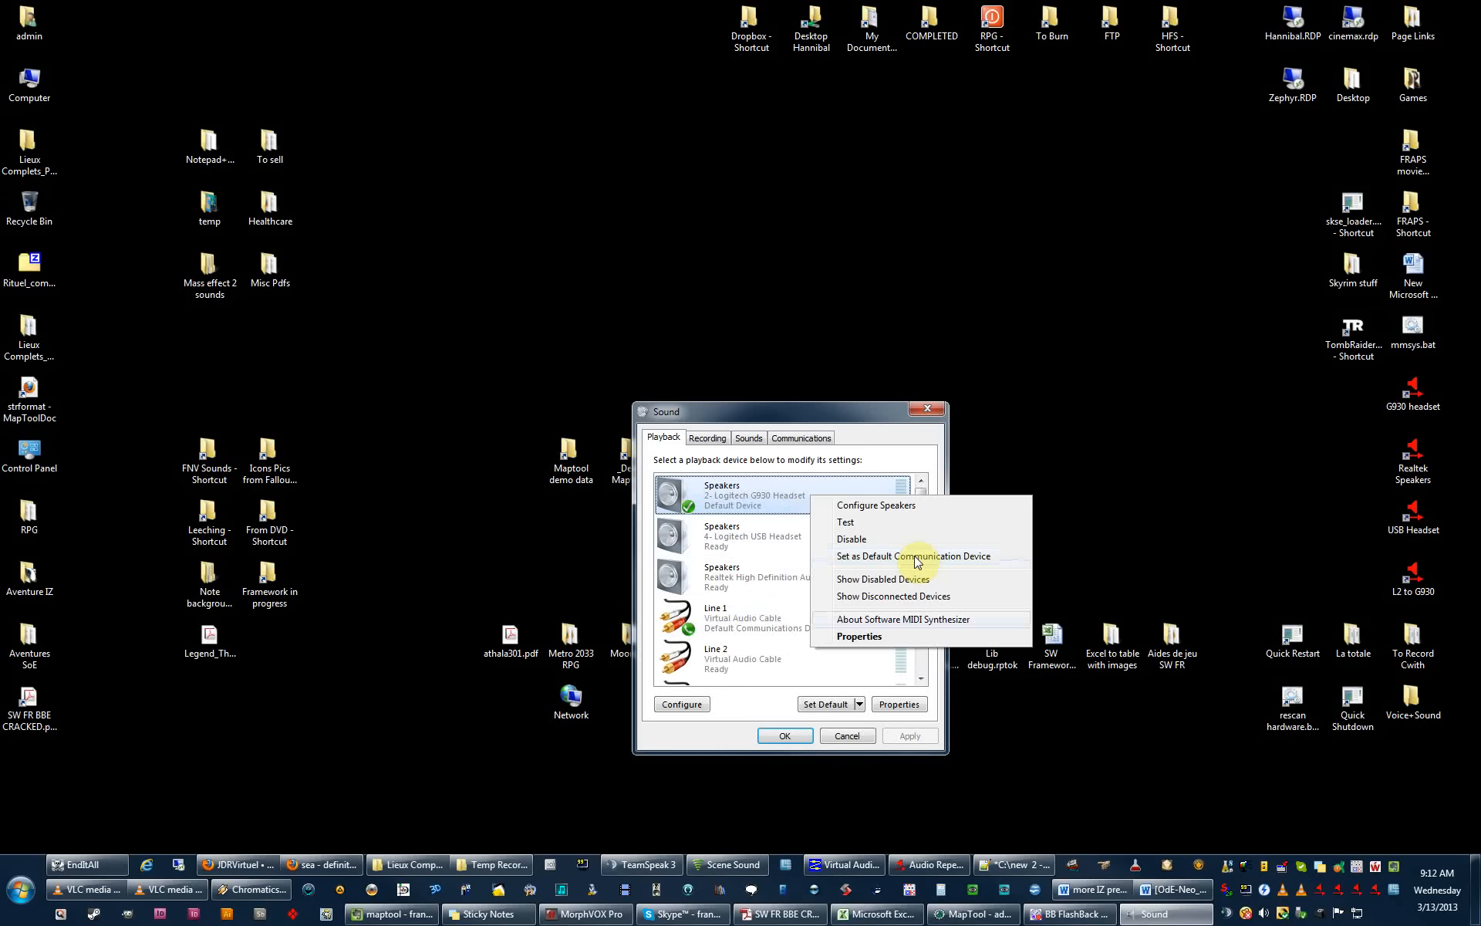
# Make the Logitech G930 headset speakers the default communication device and check the action set for communications activity.
pyautogui.click(915, 556)
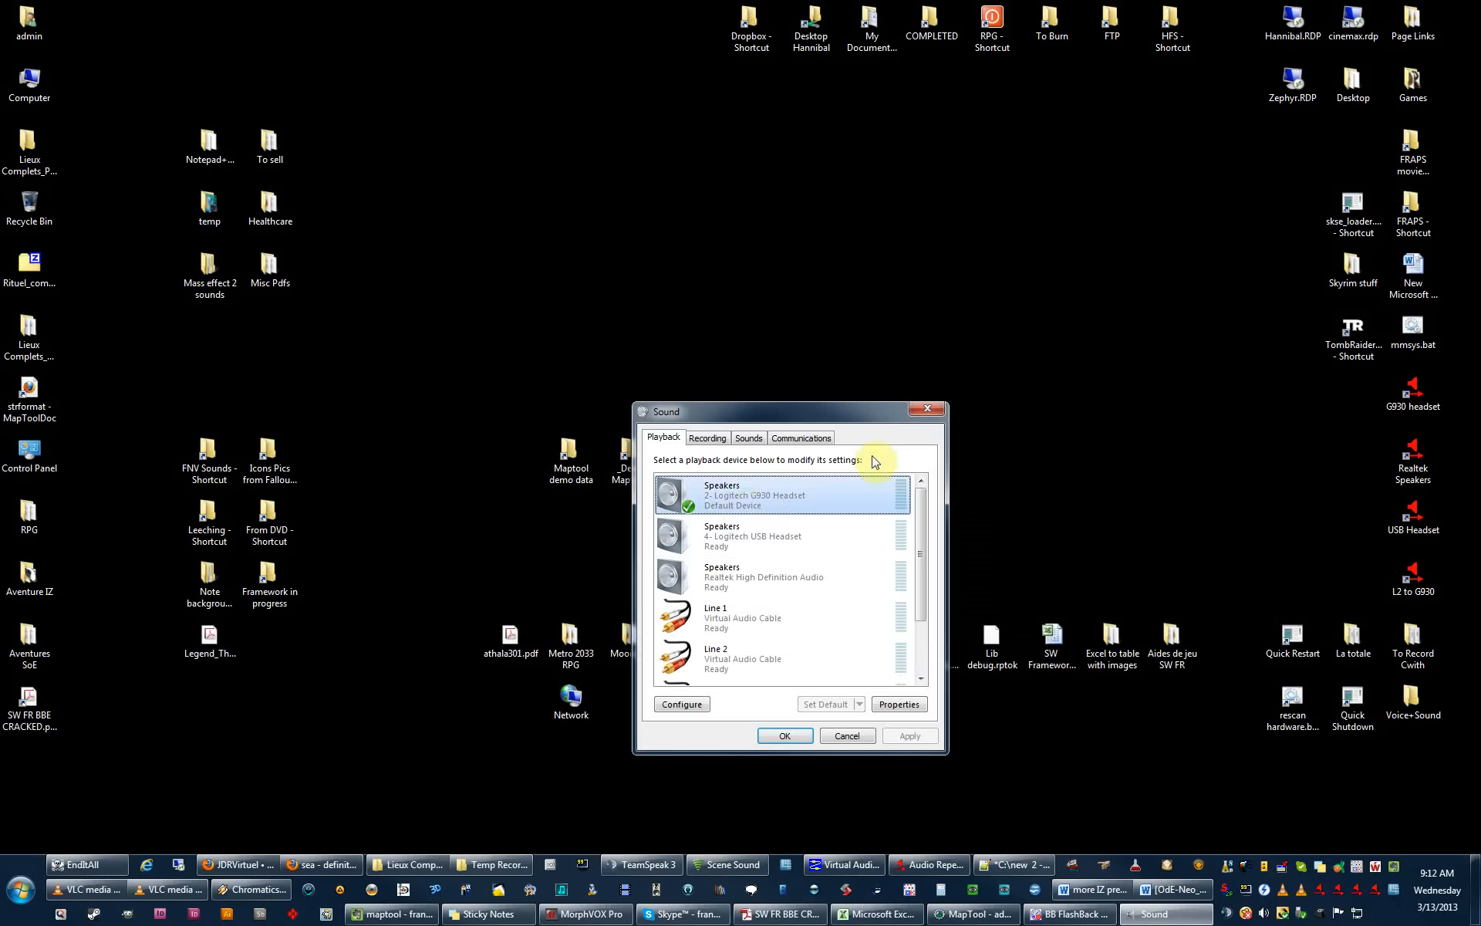
pyautogui.click(798, 438)
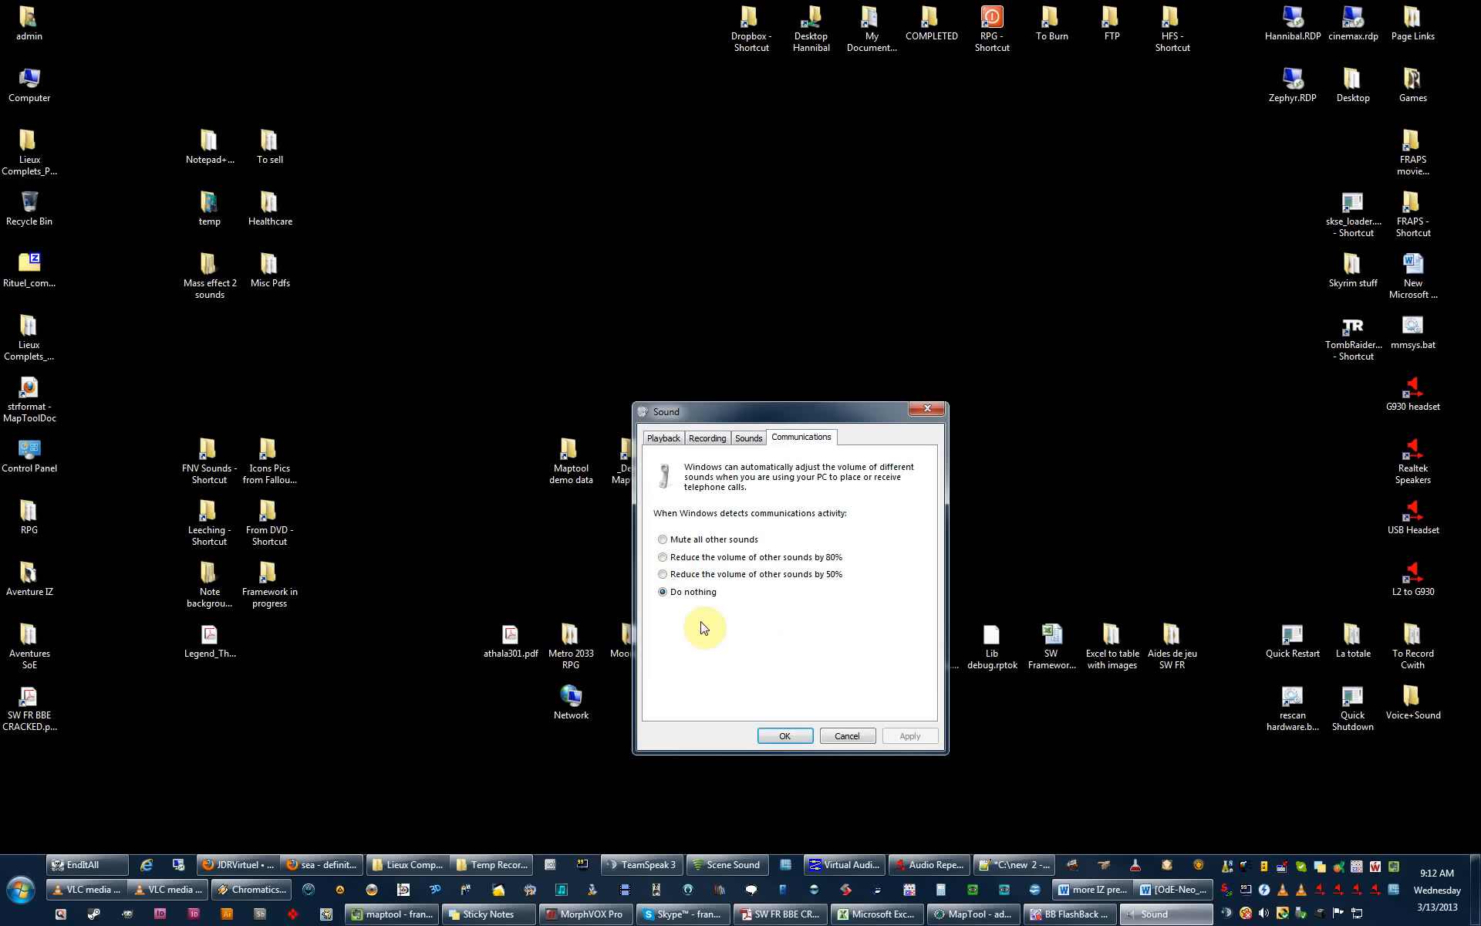
# Review the playback devices down to the last Virtual Audio Cable line, view the recording devices, and put the Sound window away.
pyautogui.click(663, 437)
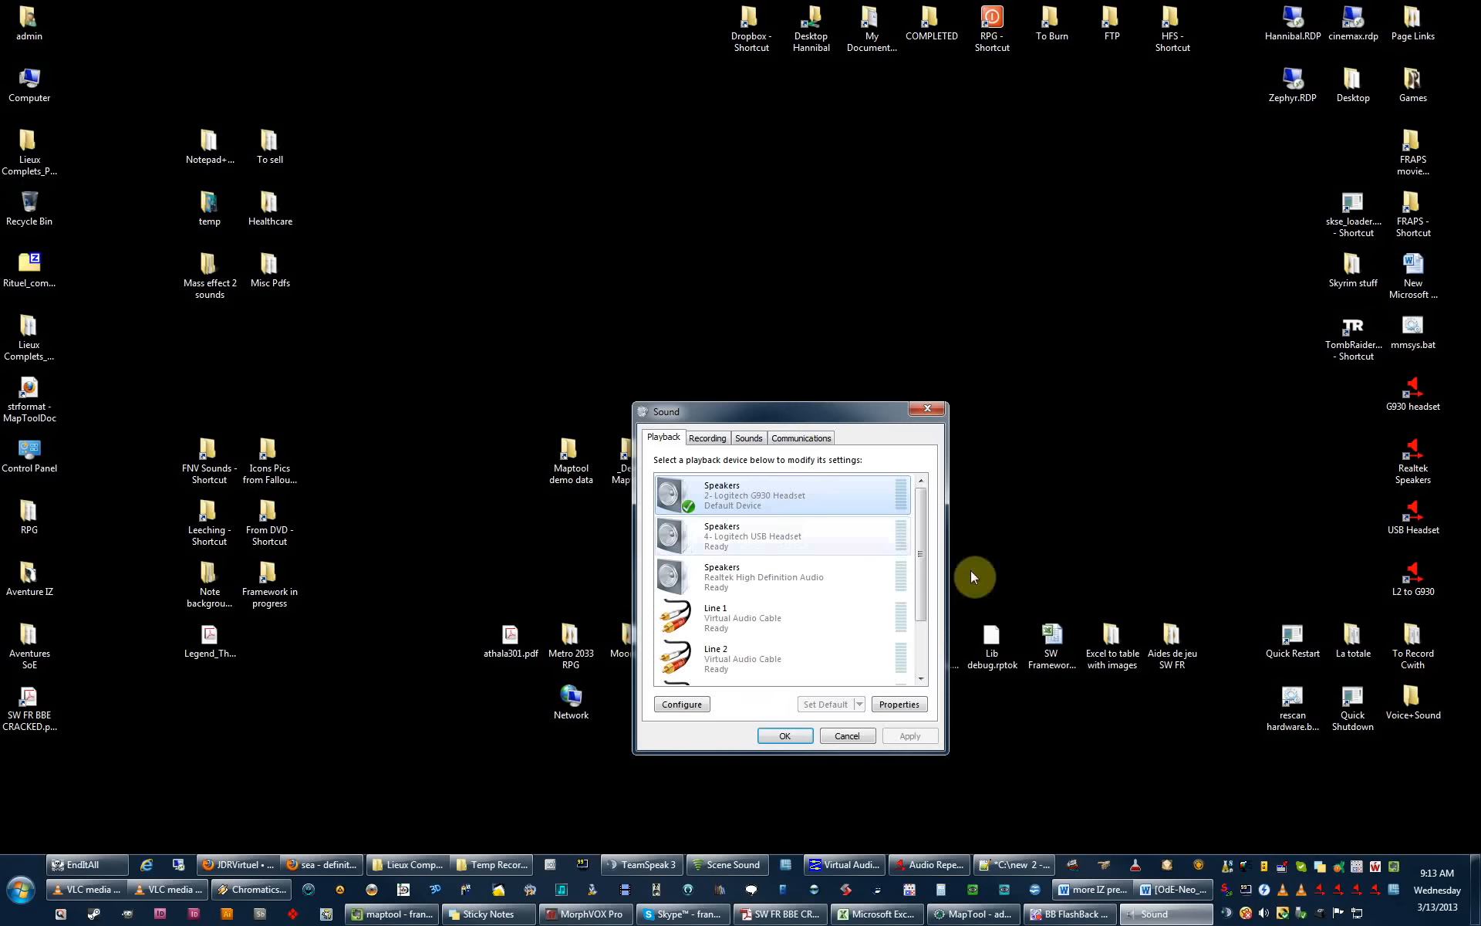
pyautogui.click(921, 554)
pyautogui.click(928, 514)
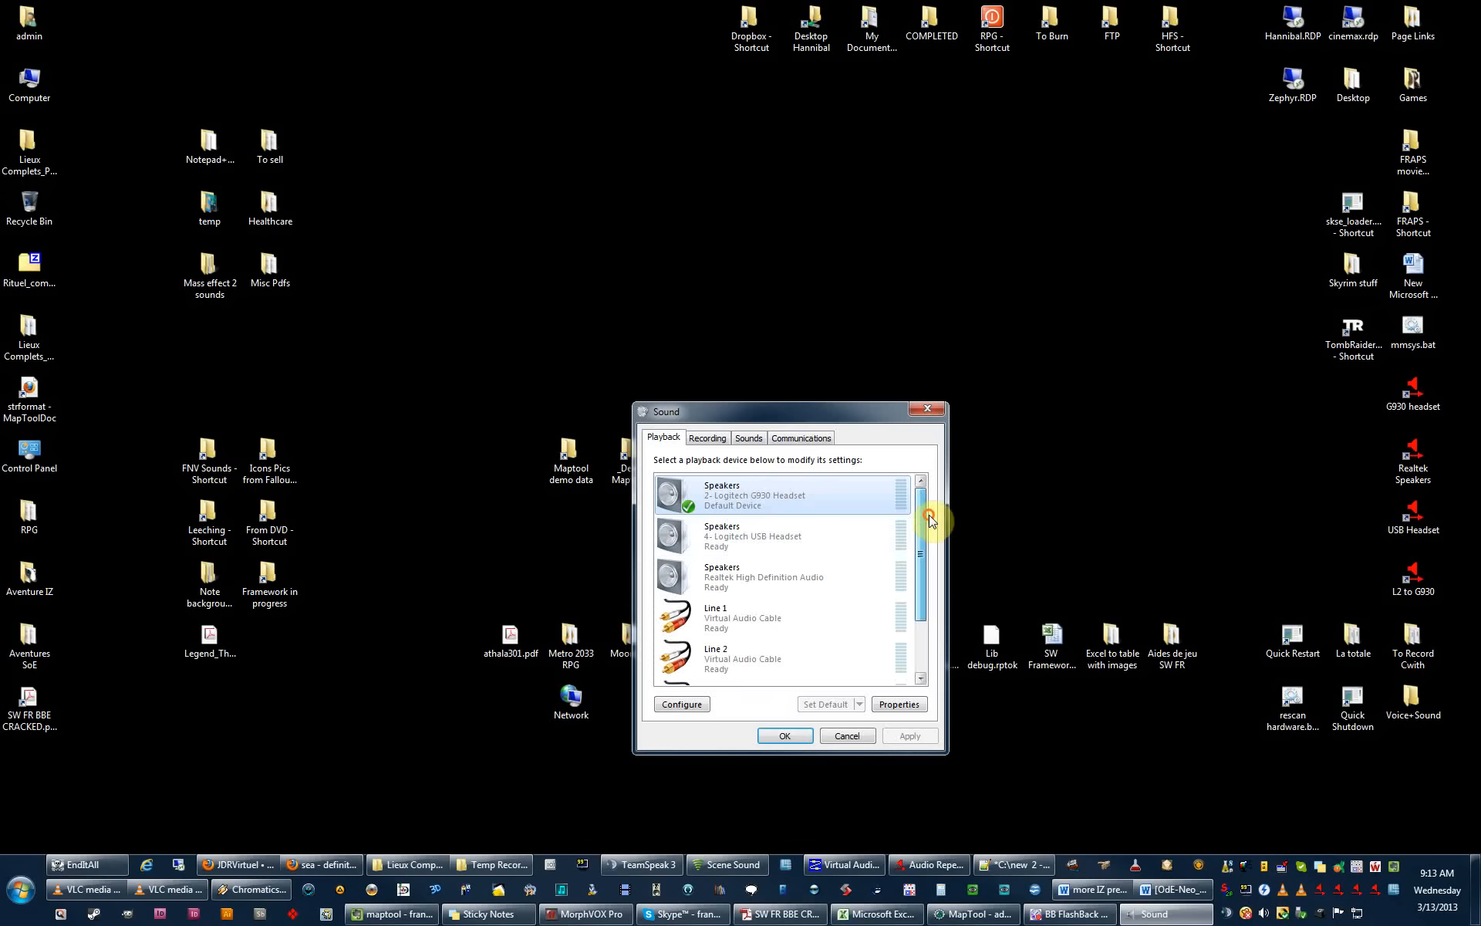
pyautogui.click(916, 567)
pyautogui.scroll(-1, 907, 676)
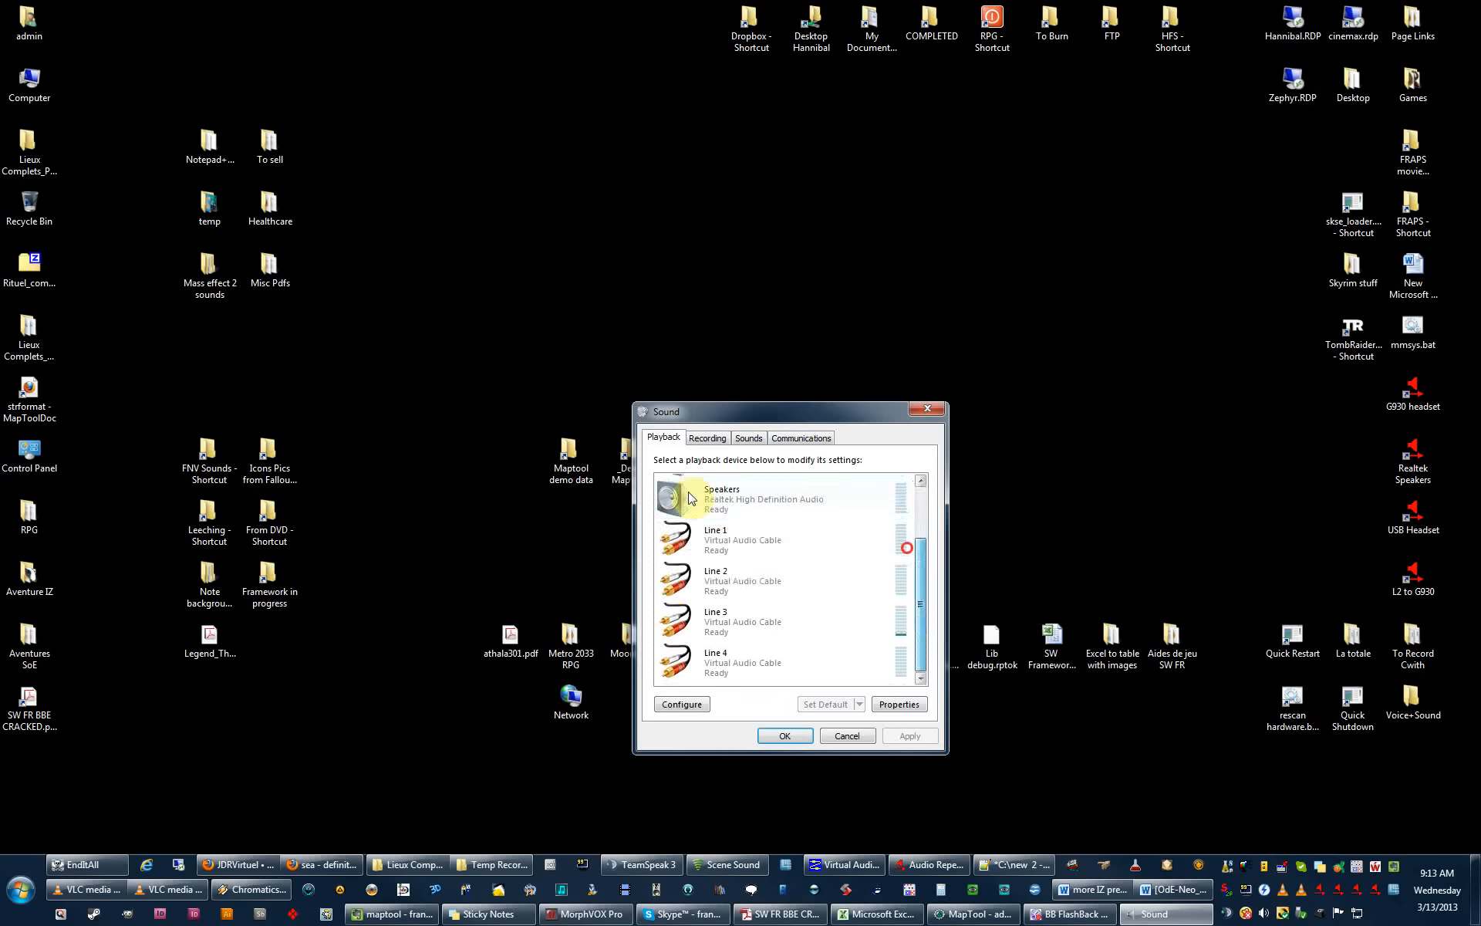
pyautogui.click(708, 438)
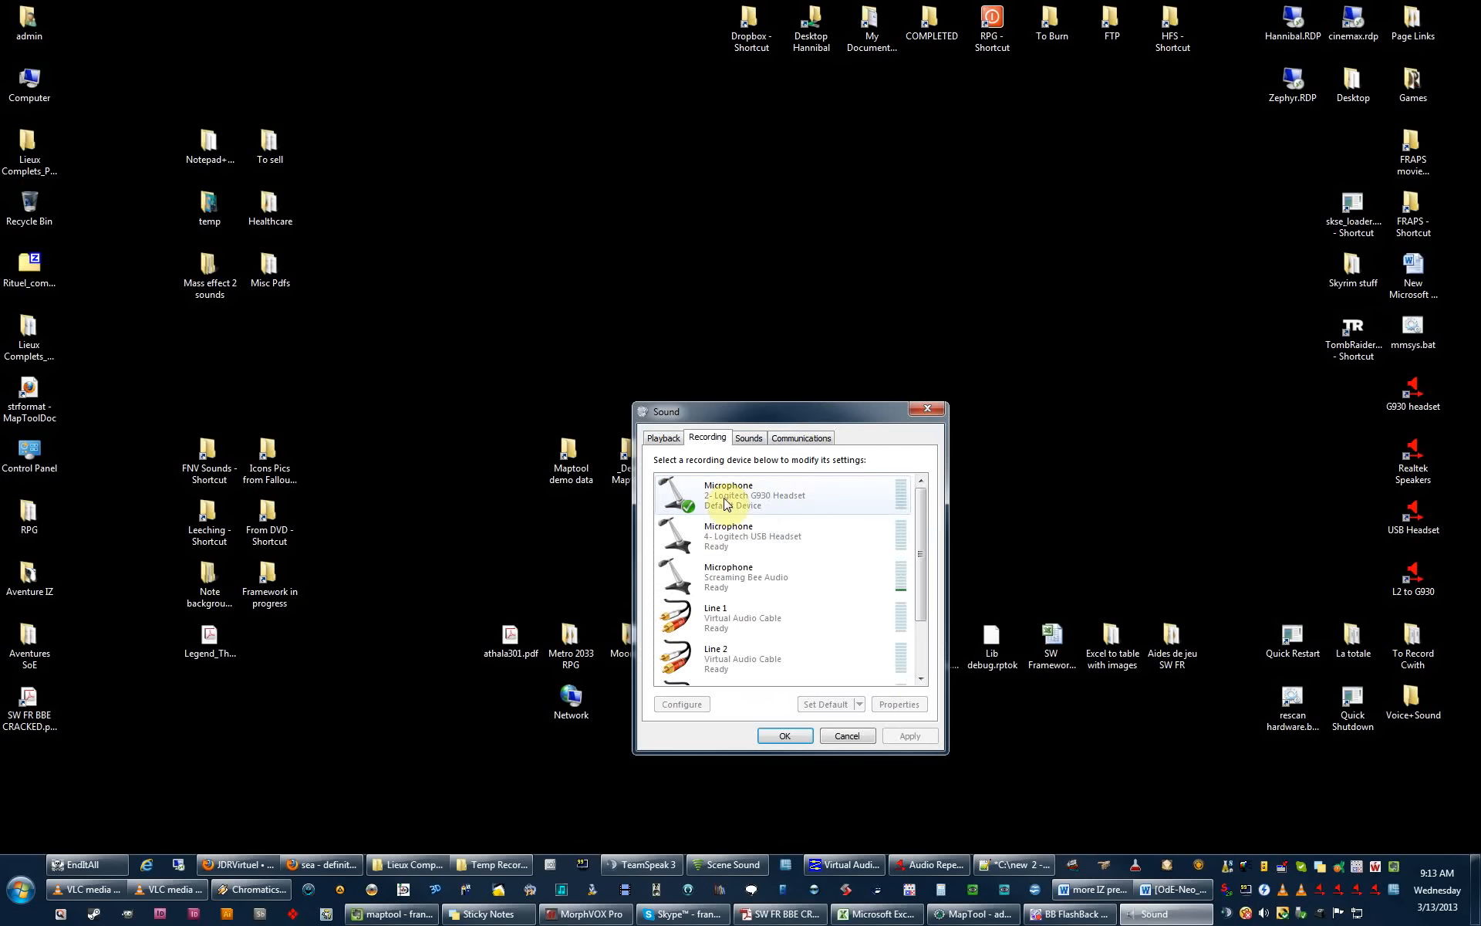
pyautogui.moveTo(887, 412); pyautogui.dragTo(54, 483)
pyautogui.press('Escape')
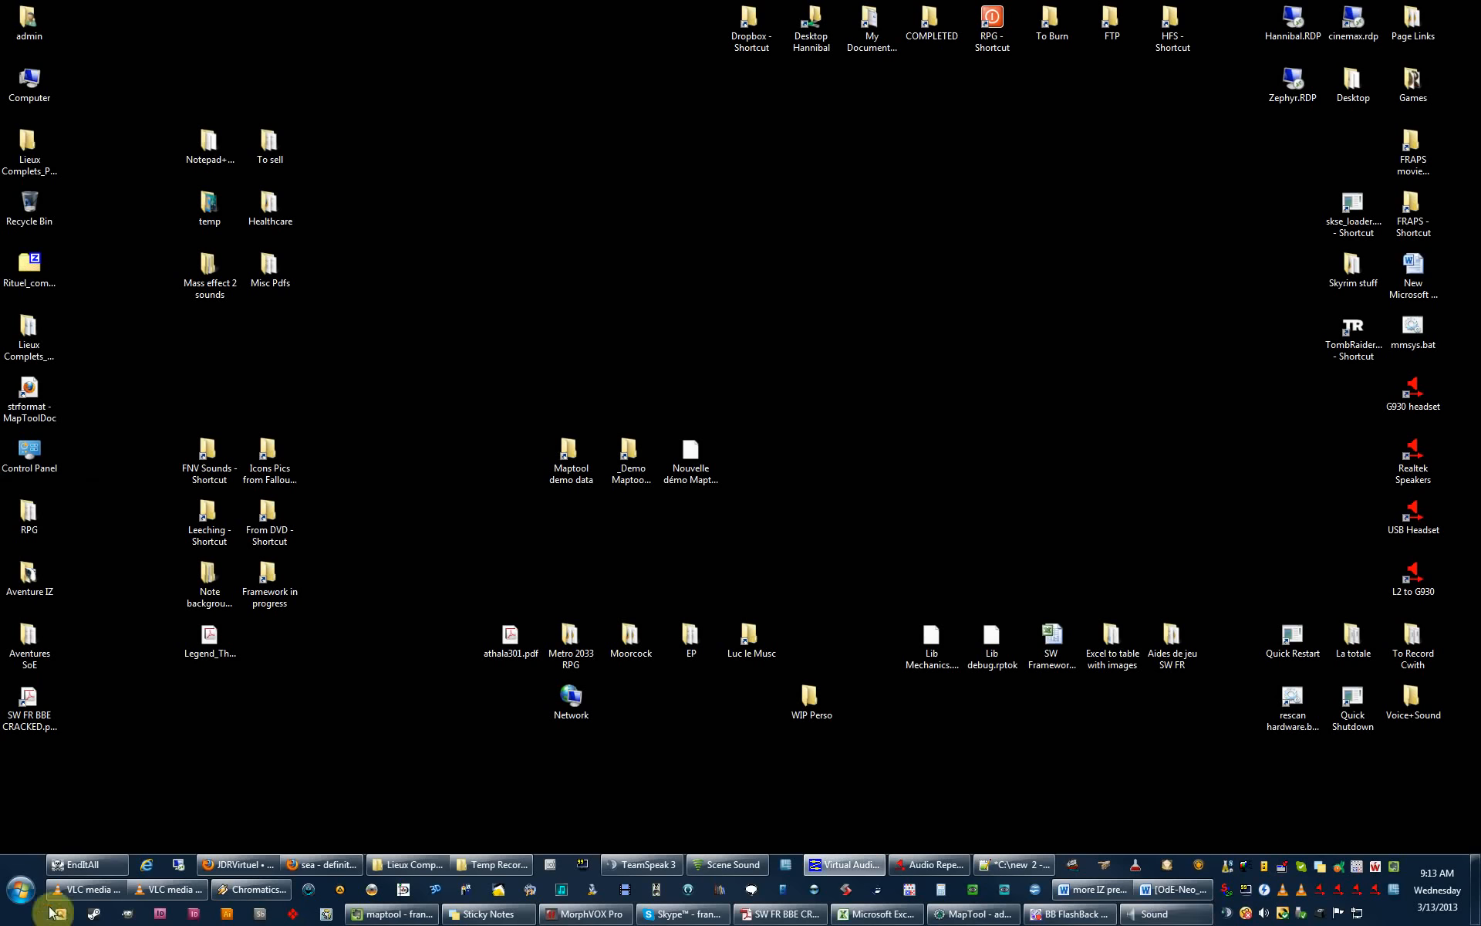
# Launch the Virtual Audio Cable control panel, examine the format and settings of the configured cables, and close it.
pyautogui.press('super')
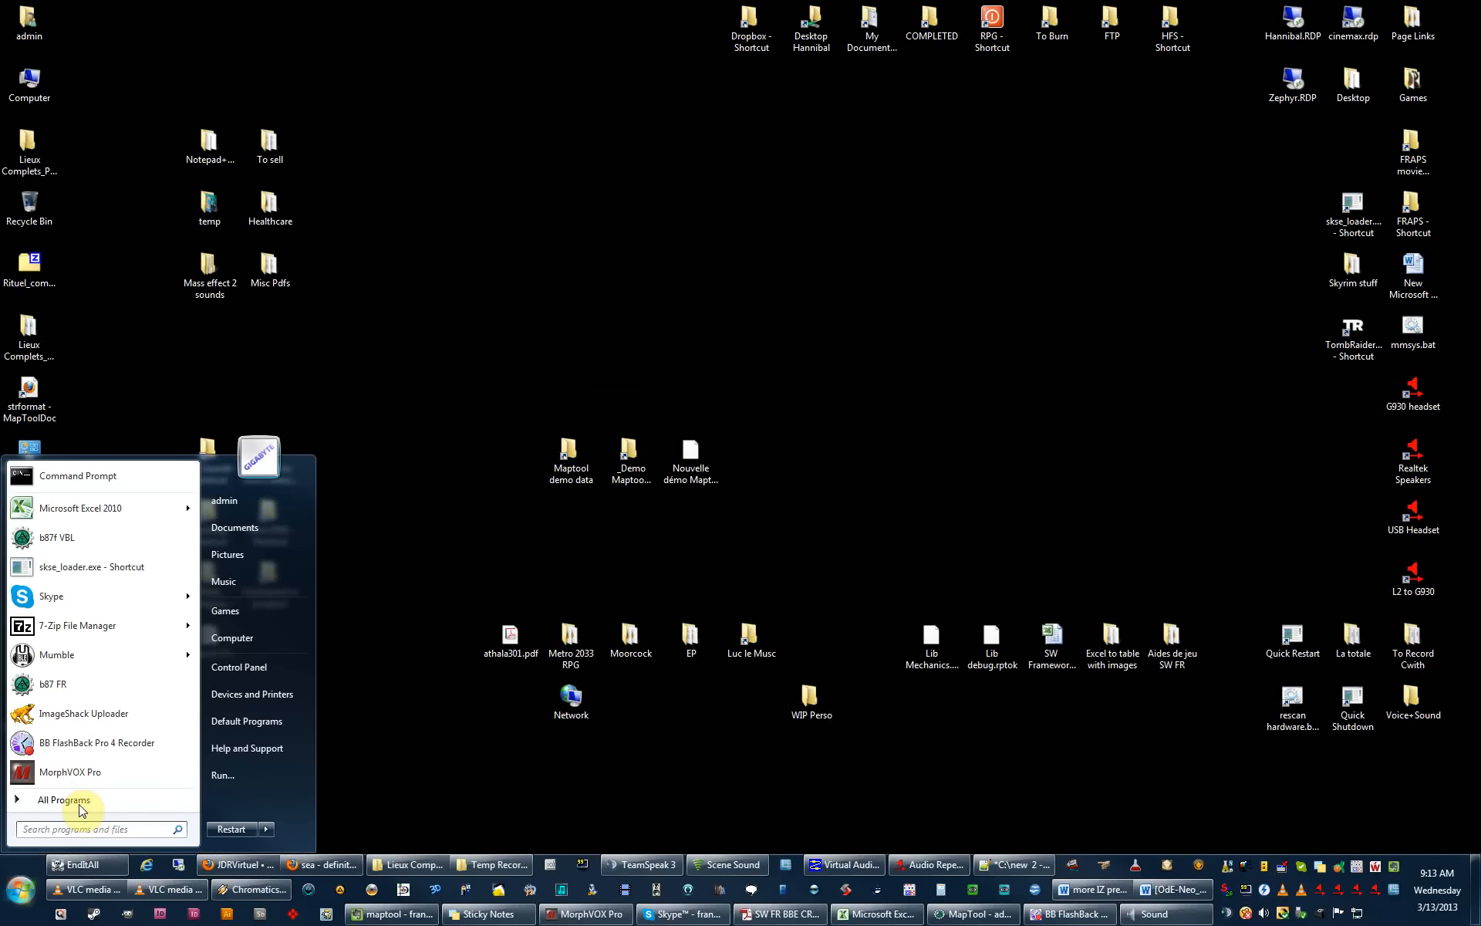
pyautogui.click(80, 805)
pyautogui.click(192, 491)
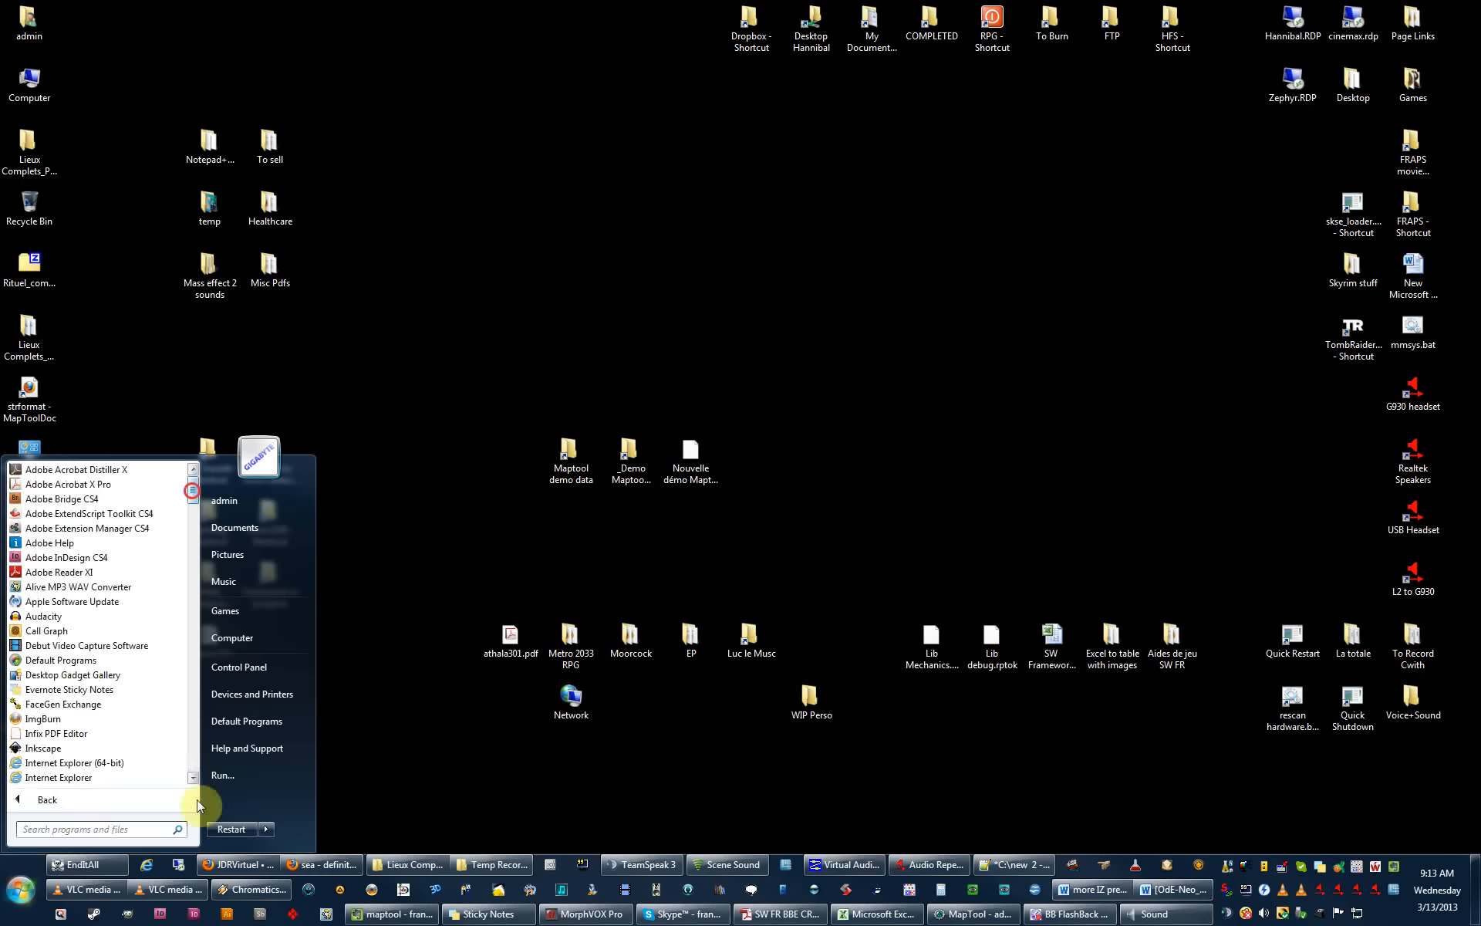
pyautogui.scroll(-20, 78, 682)
pyautogui.click(78, 683)
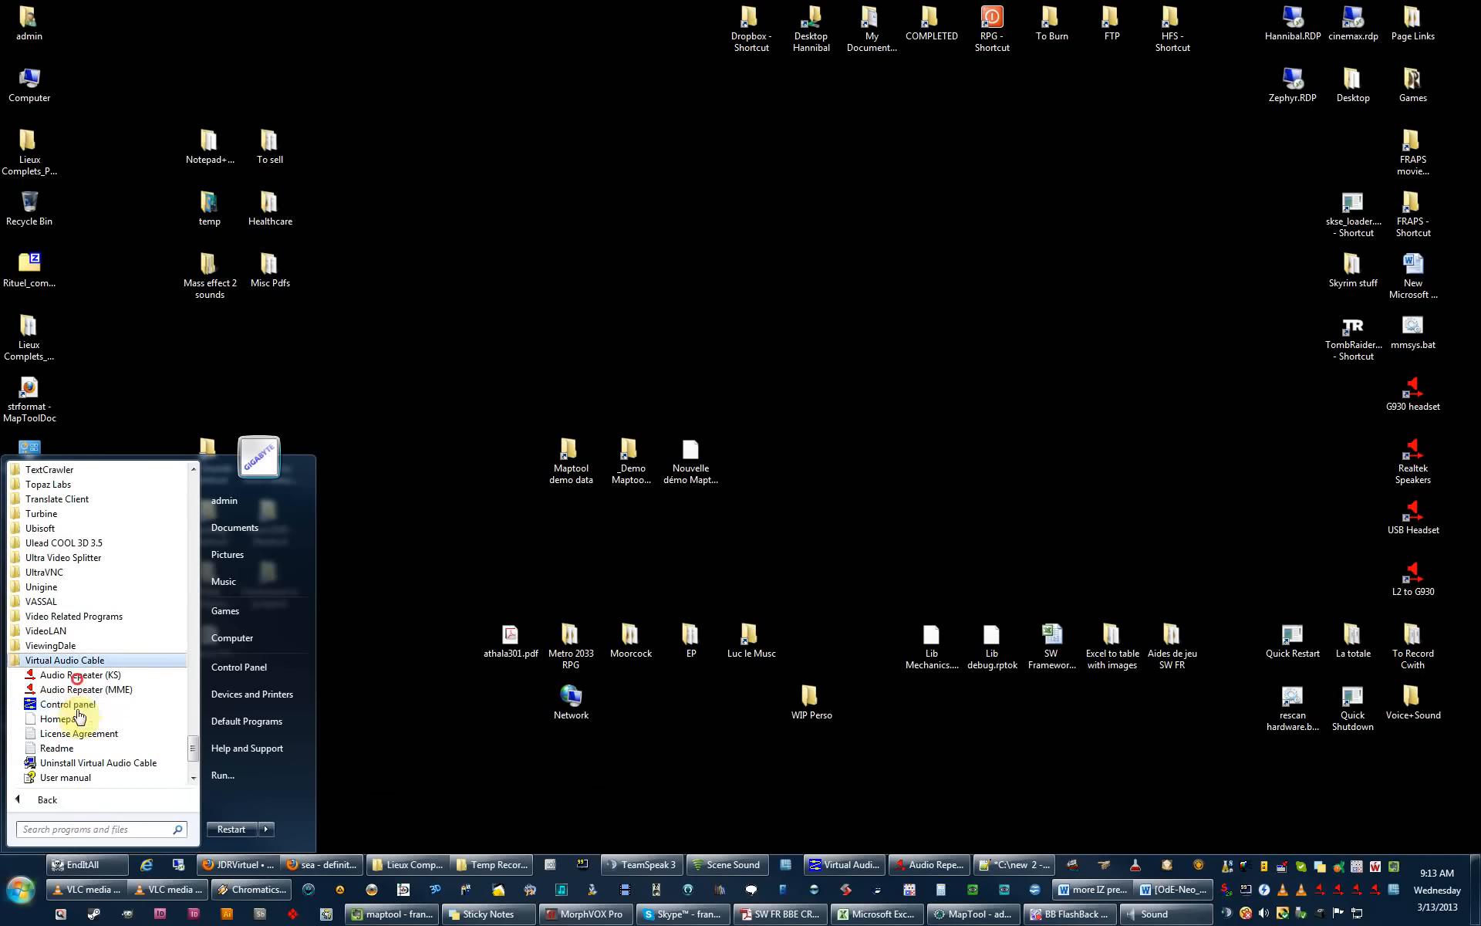
pyautogui.click(79, 711)
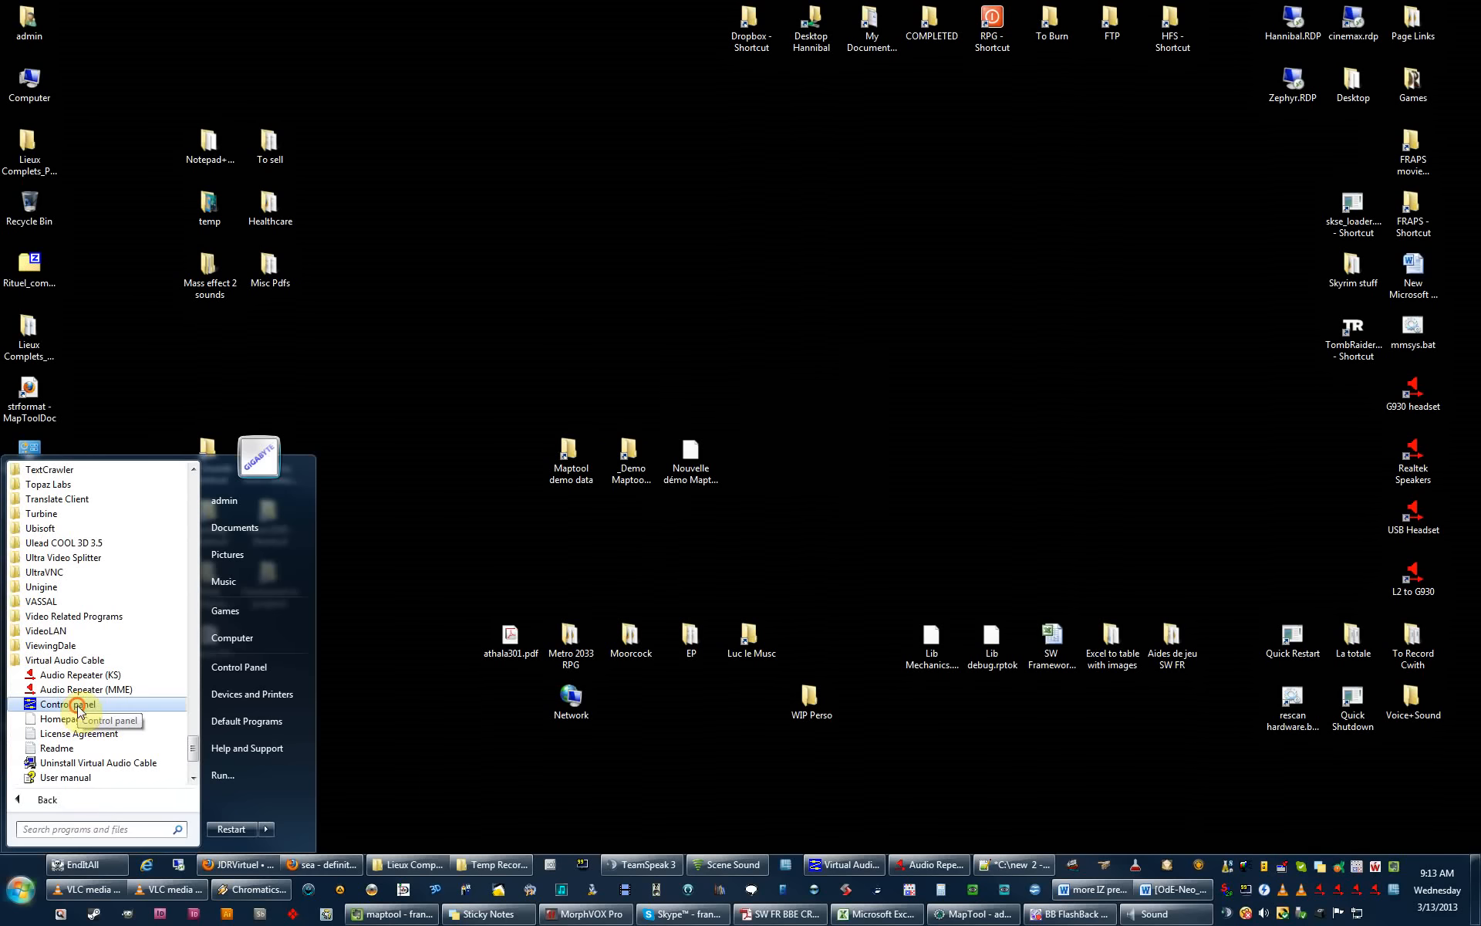
pyautogui.click(816, 486)
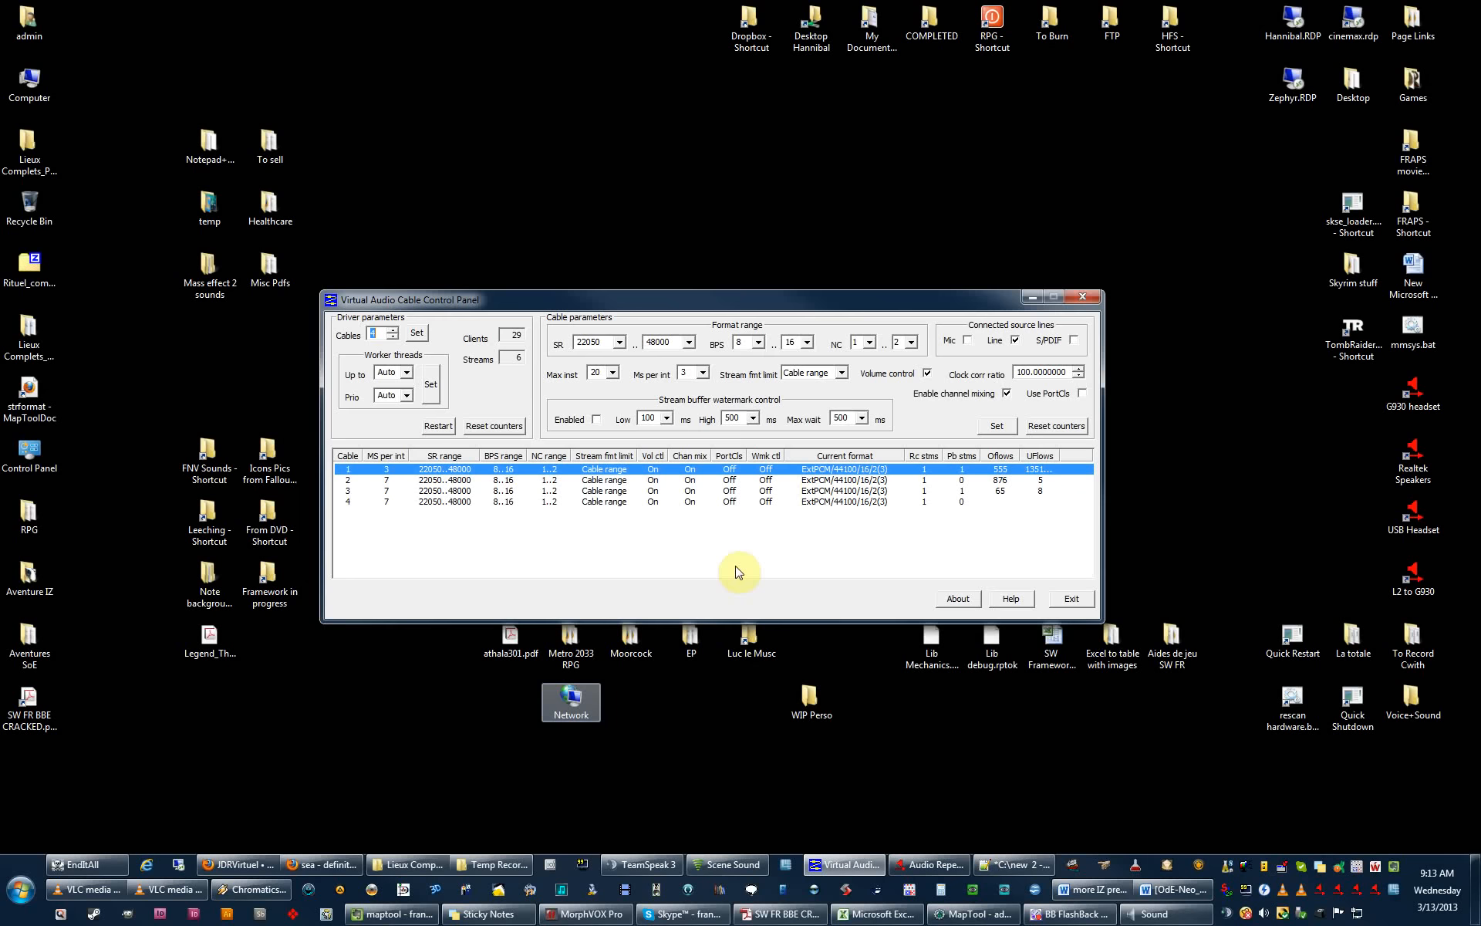
pyautogui.moveTo(880, 304); pyautogui.dragTo(874, 386)
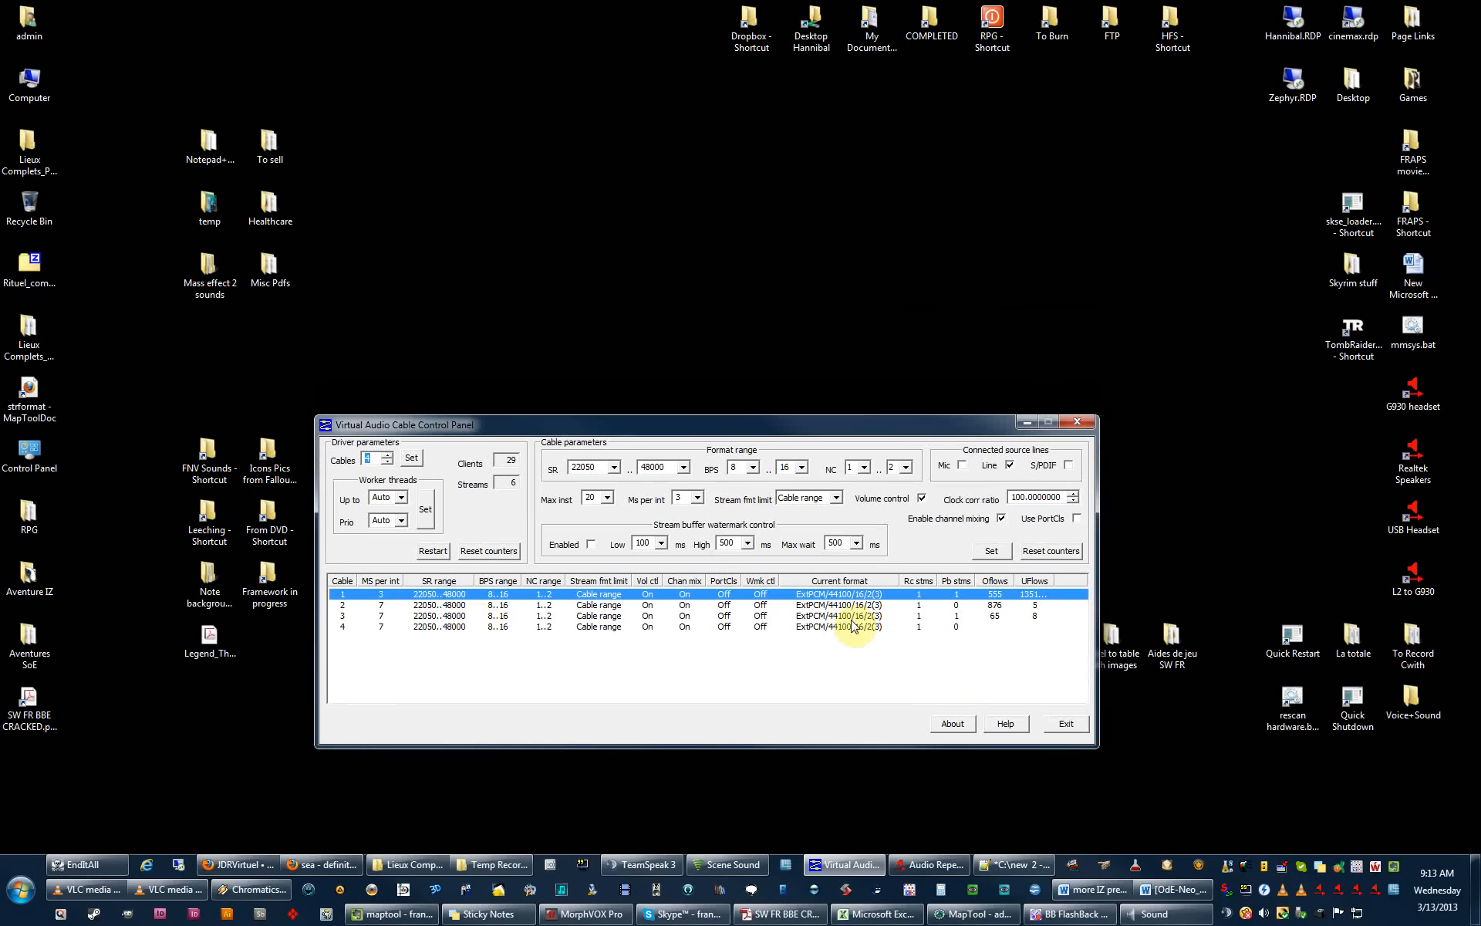
pyautogui.click(495, 594)
pyautogui.hotkey('alt', 'F4')
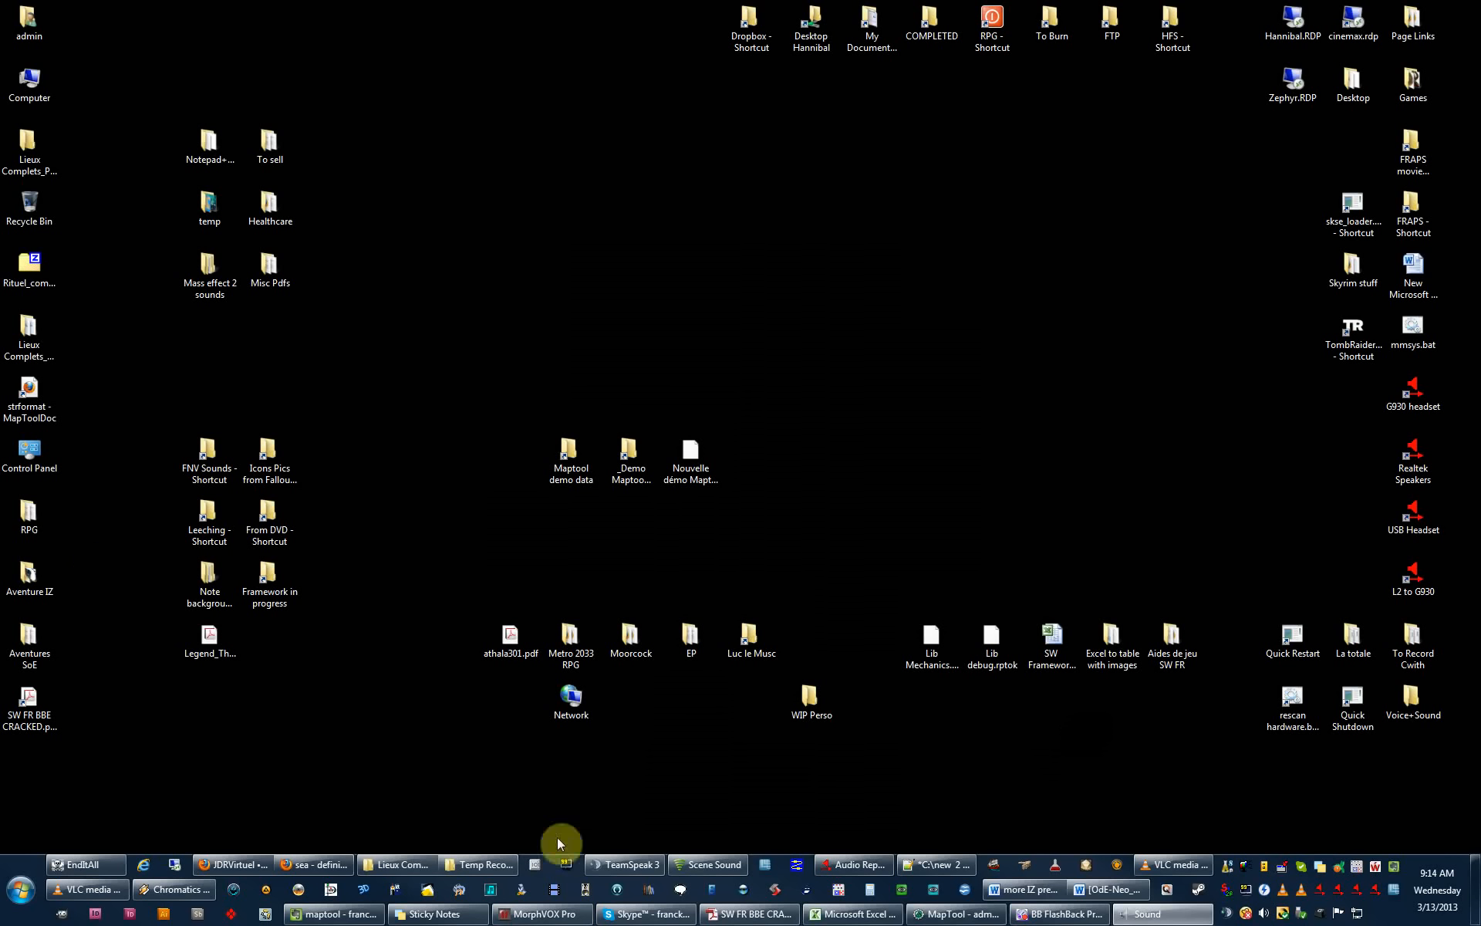
# Switch to TeamSpeak 3 and open its capture options with the Default profile selected.
pyautogui.click(640, 868)
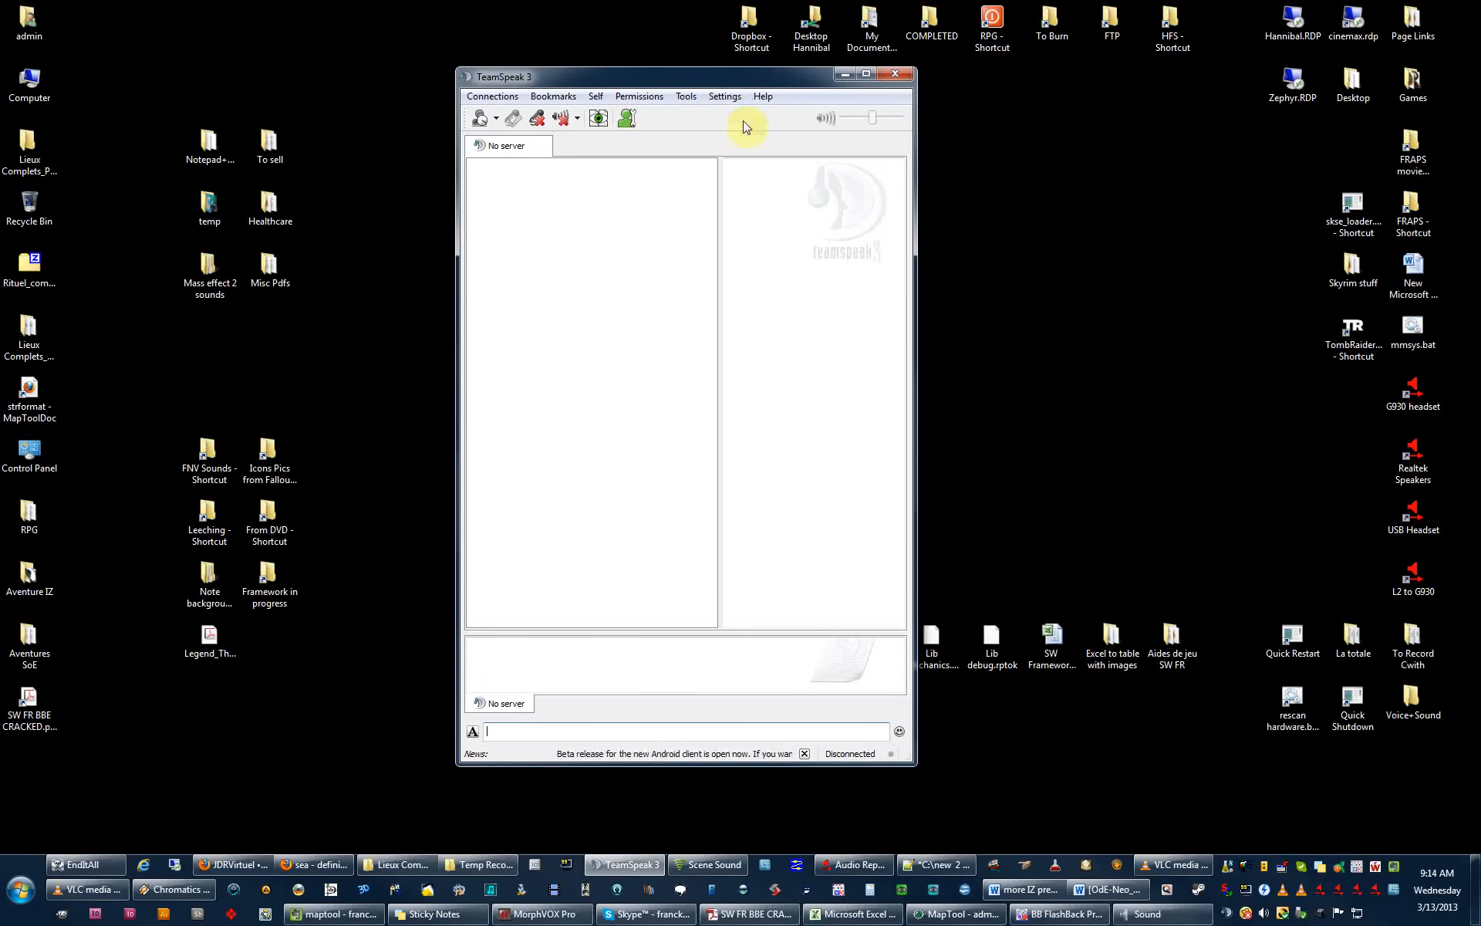
pyautogui.click(718, 101)
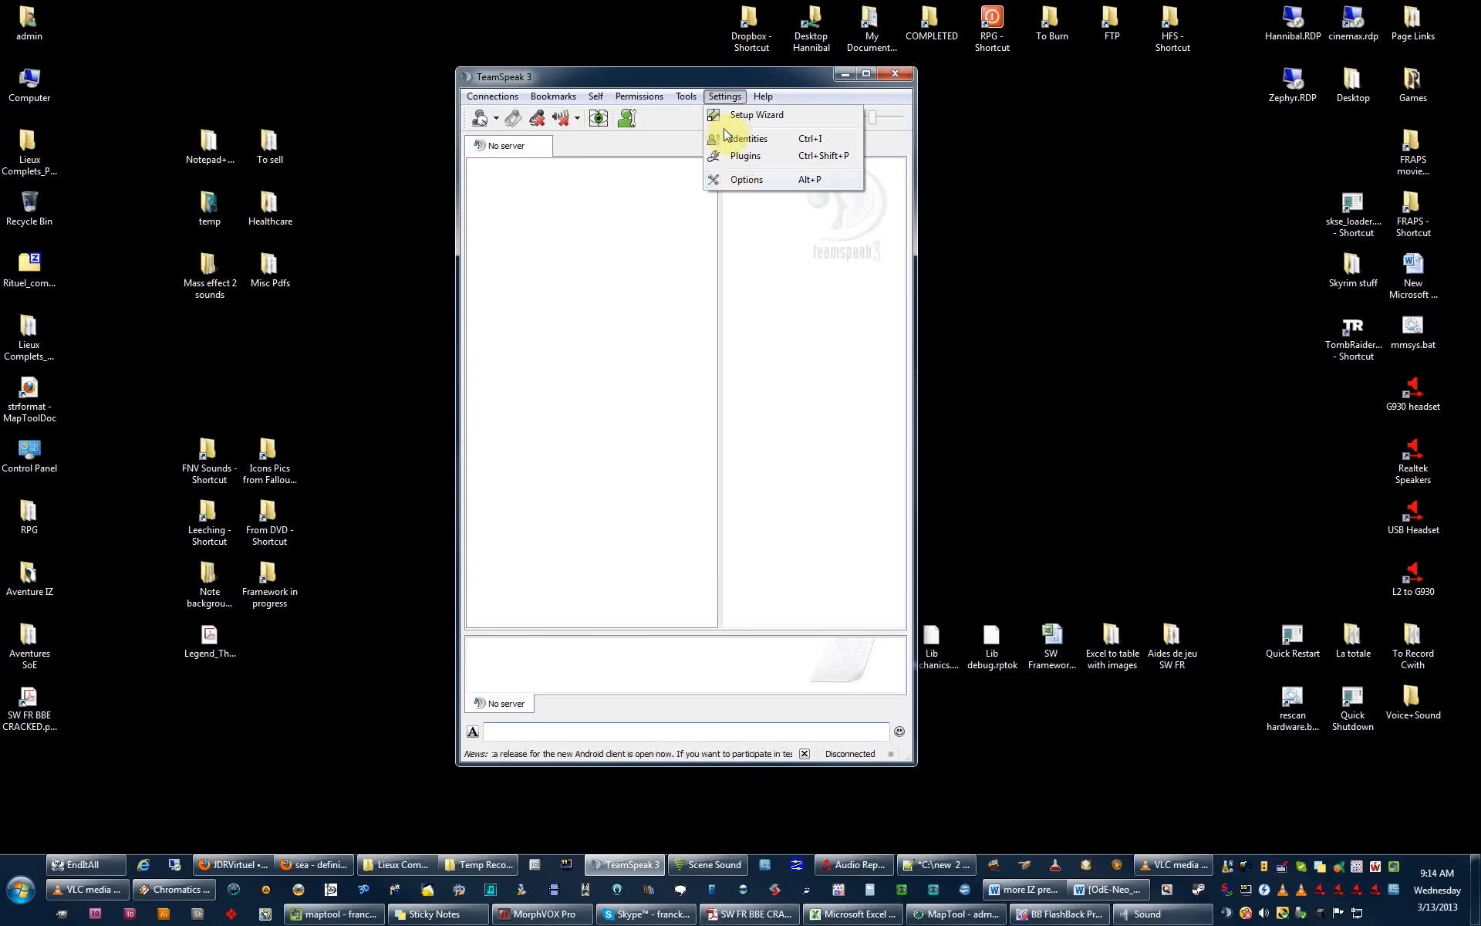
pyautogui.click(736, 181)
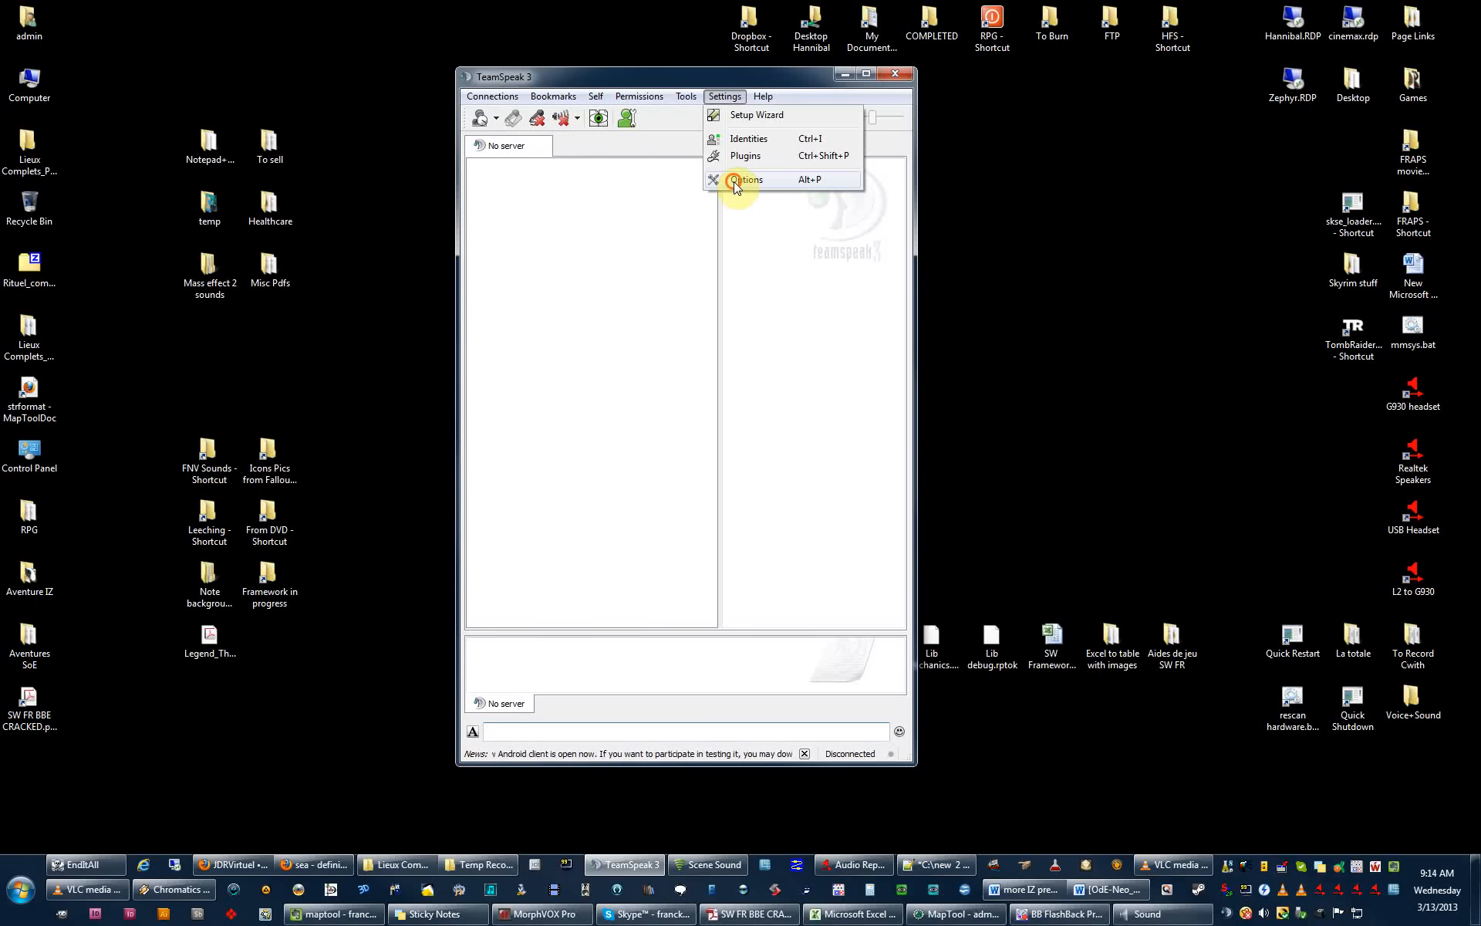
pyautogui.moveTo(827, 323); pyautogui.dragTo(772, 269)
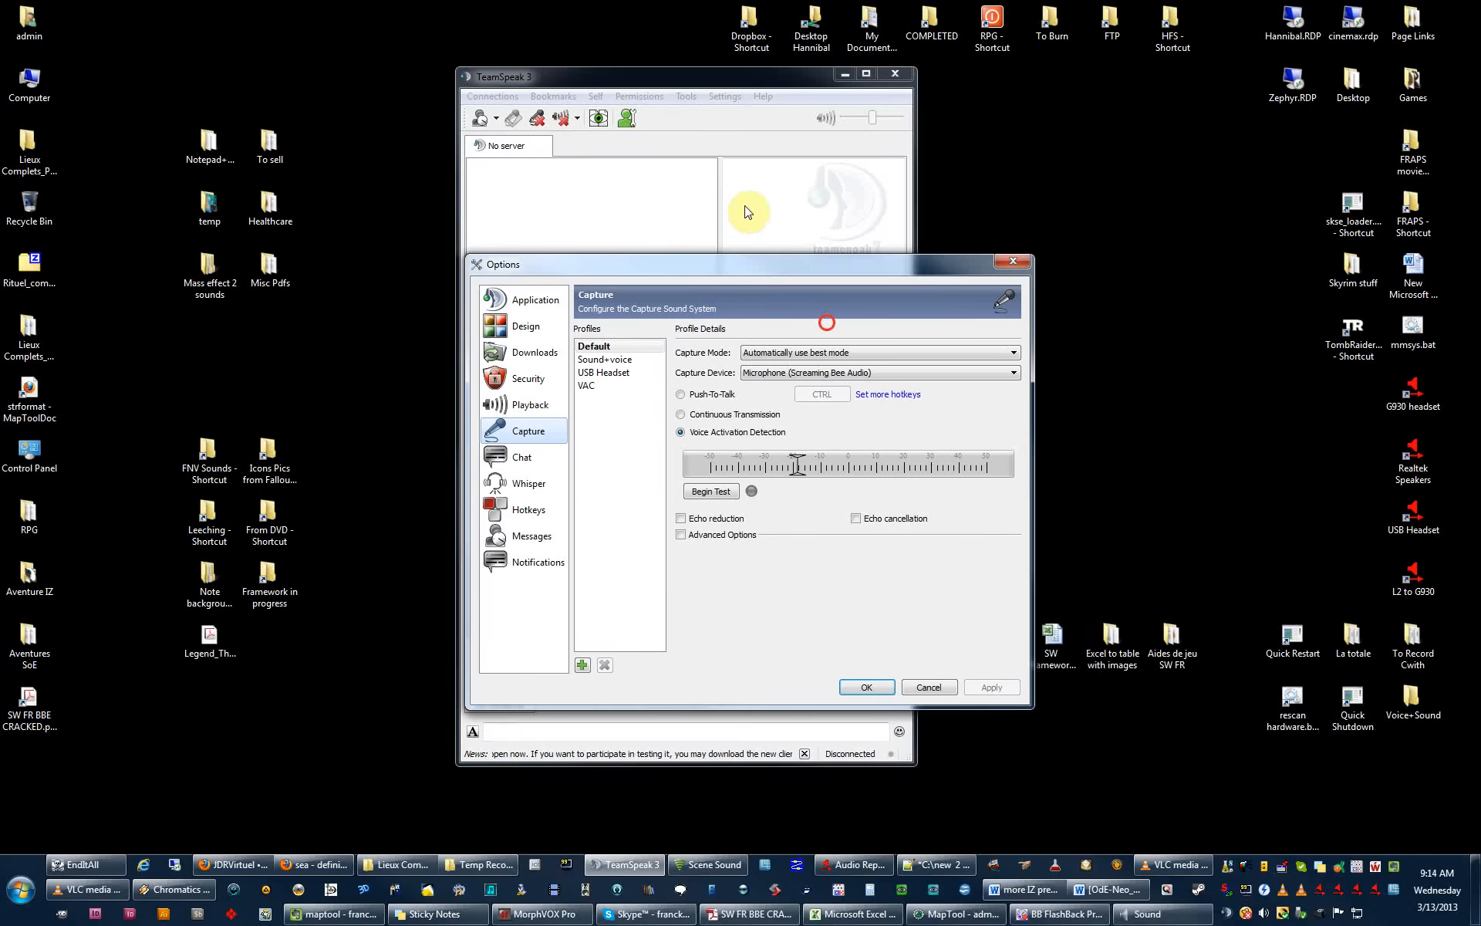
pyautogui.moveTo(746, 212); pyautogui.dragTo(744, 206)
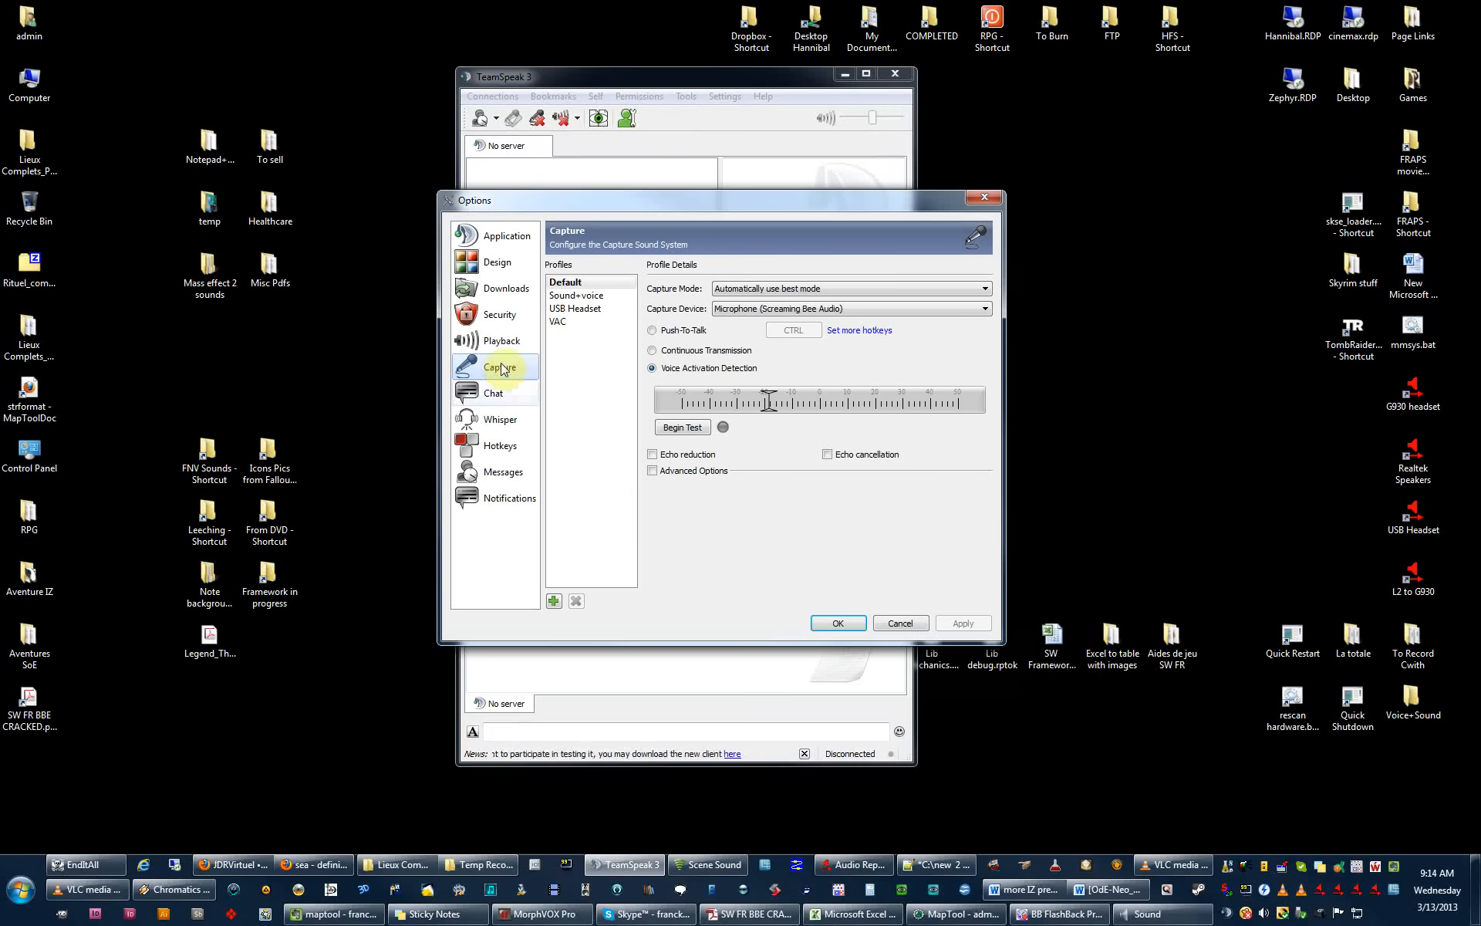
pyautogui.click(475, 375)
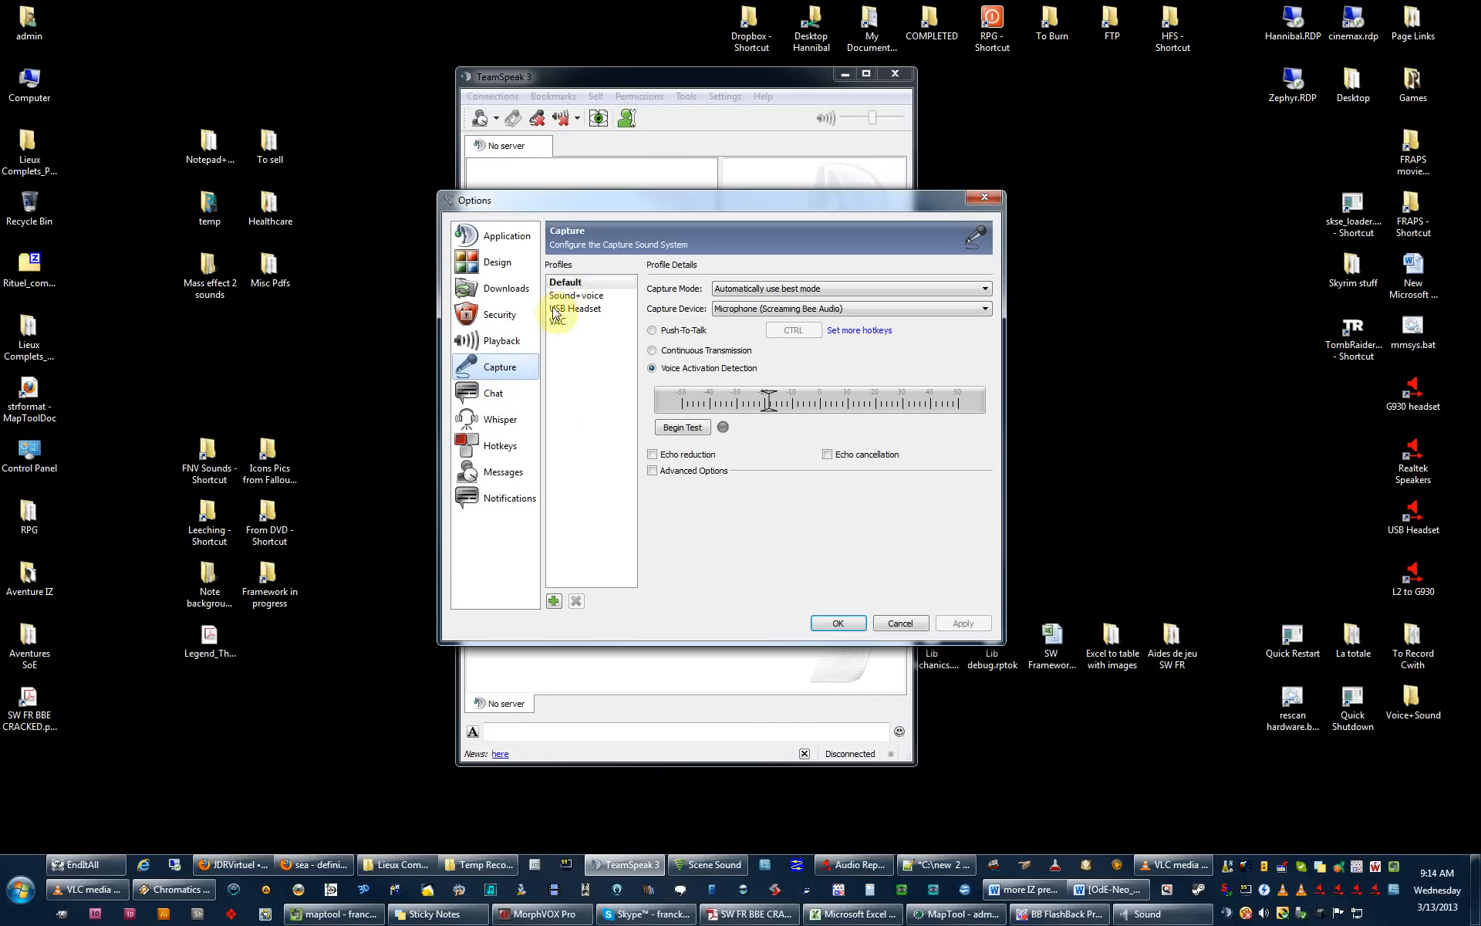
pyautogui.click(560, 284)
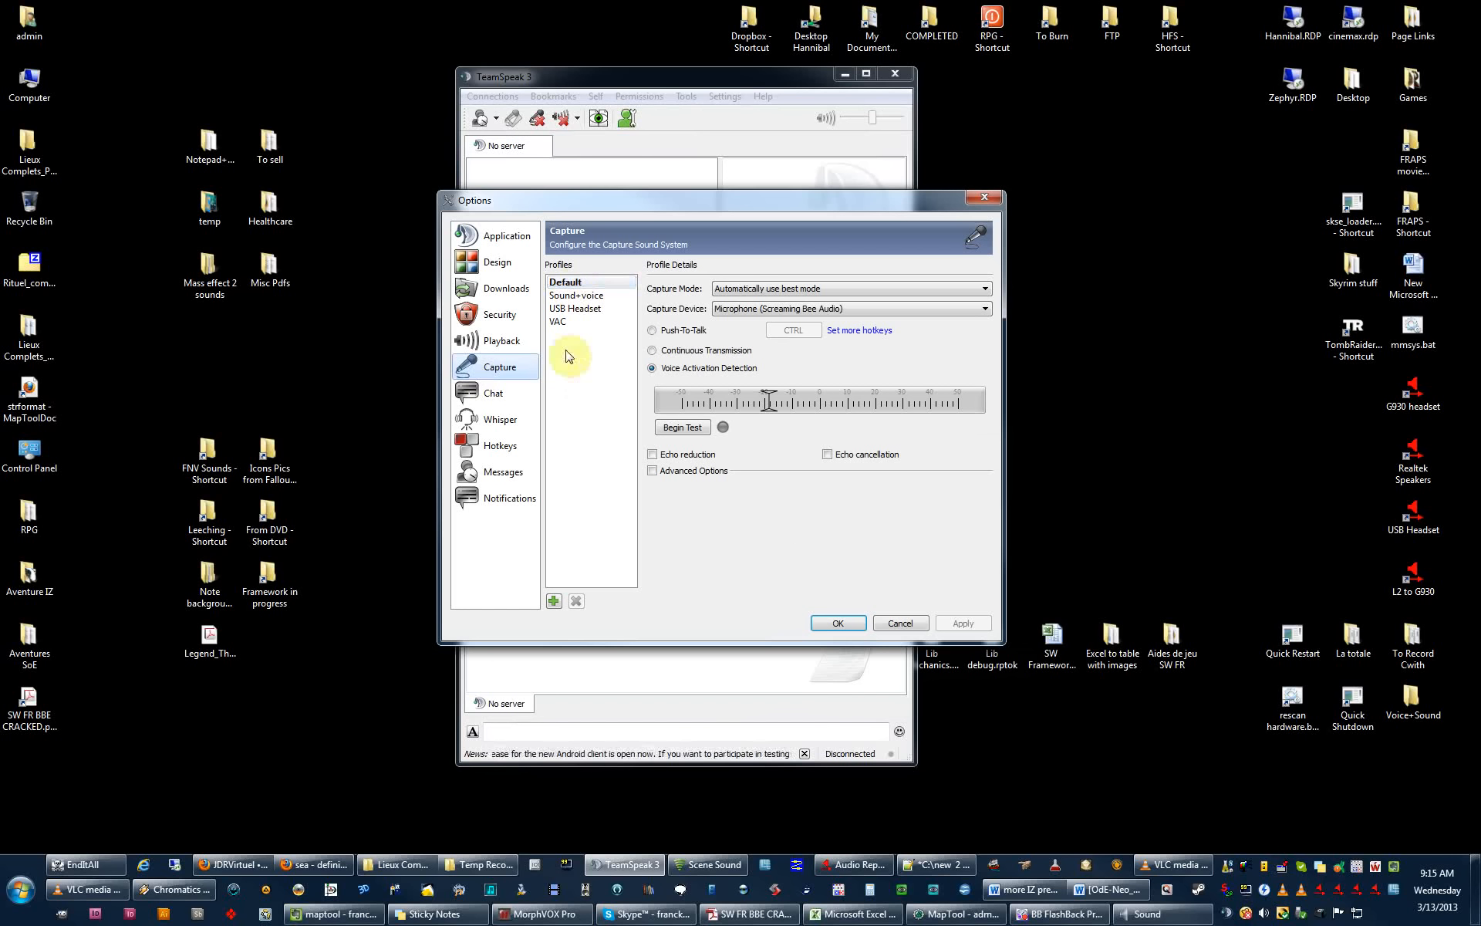
pyautogui.click(576, 287)
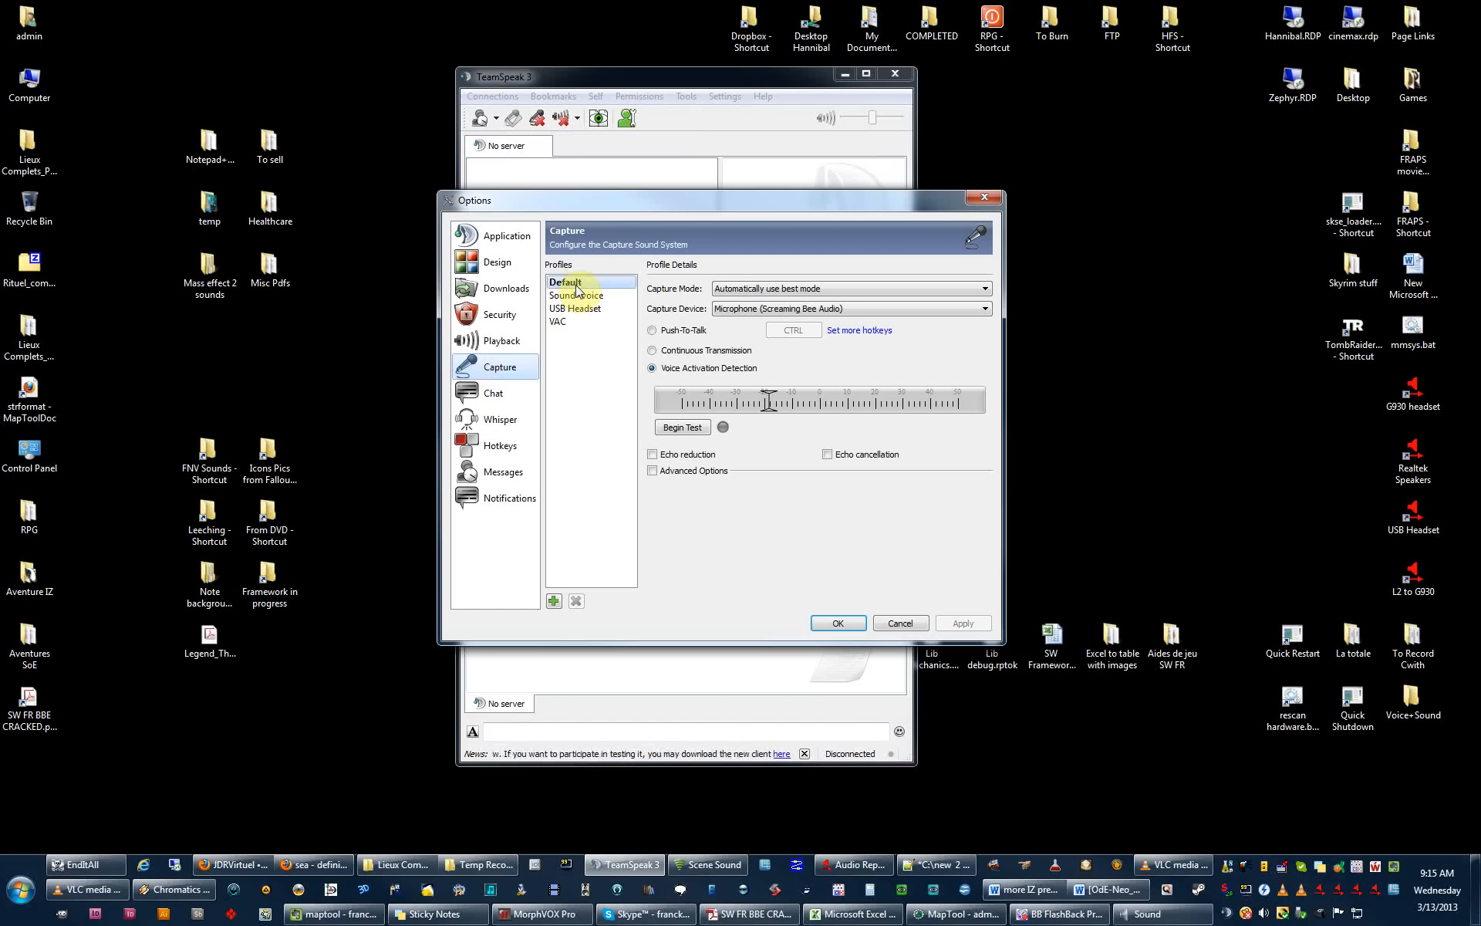
# Create a new capture profile named VAC 2 using the default settings.
pyautogui.click(555, 602)
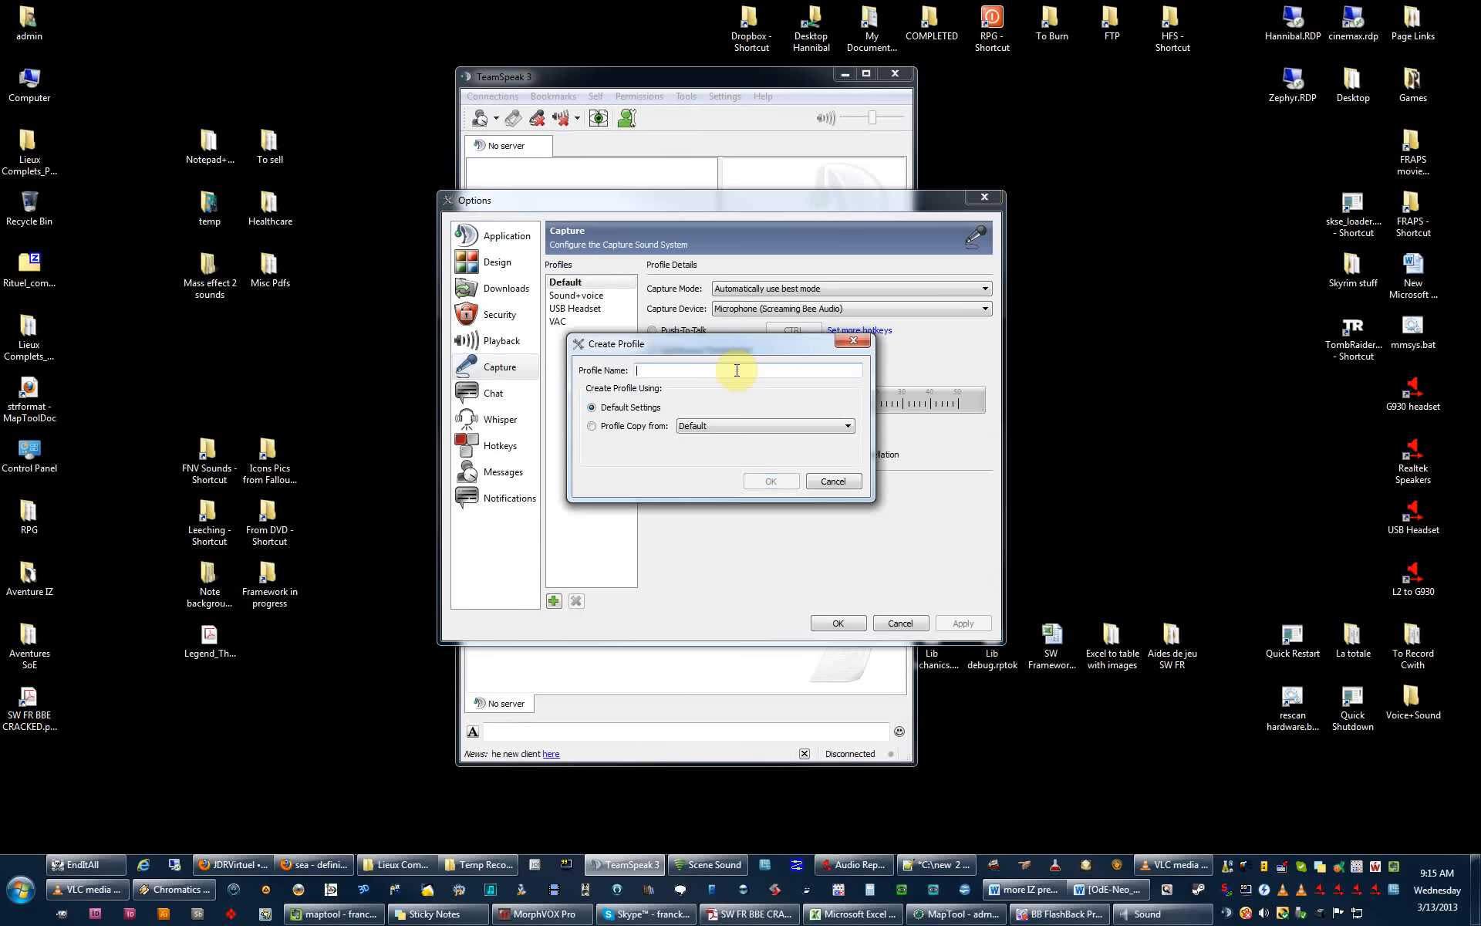
pyautogui.write('VAC 2')
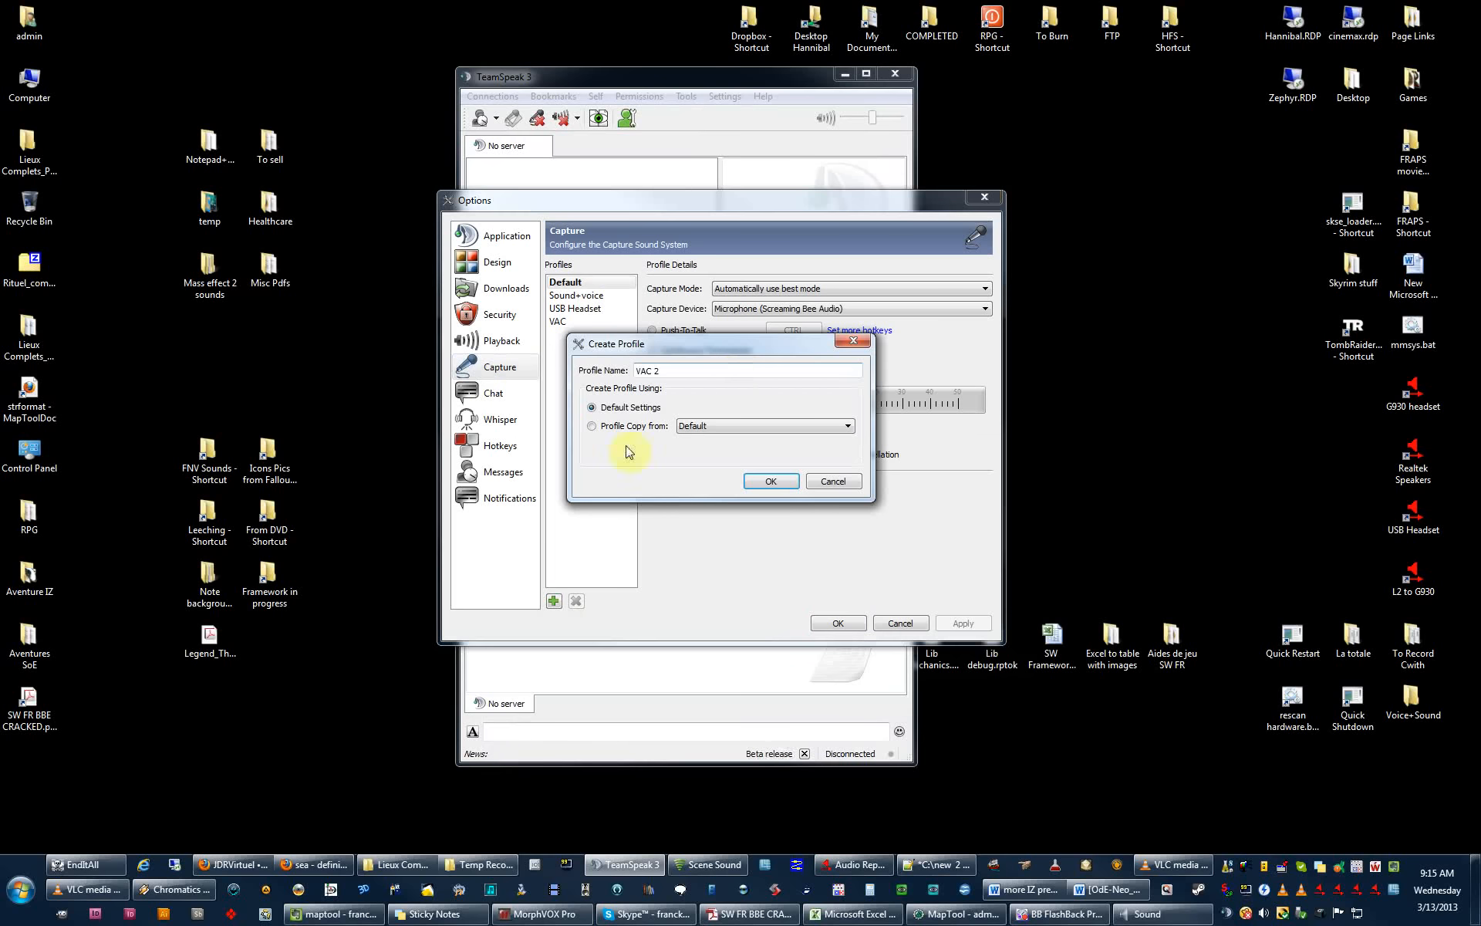
pyautogui.click(772, 481)
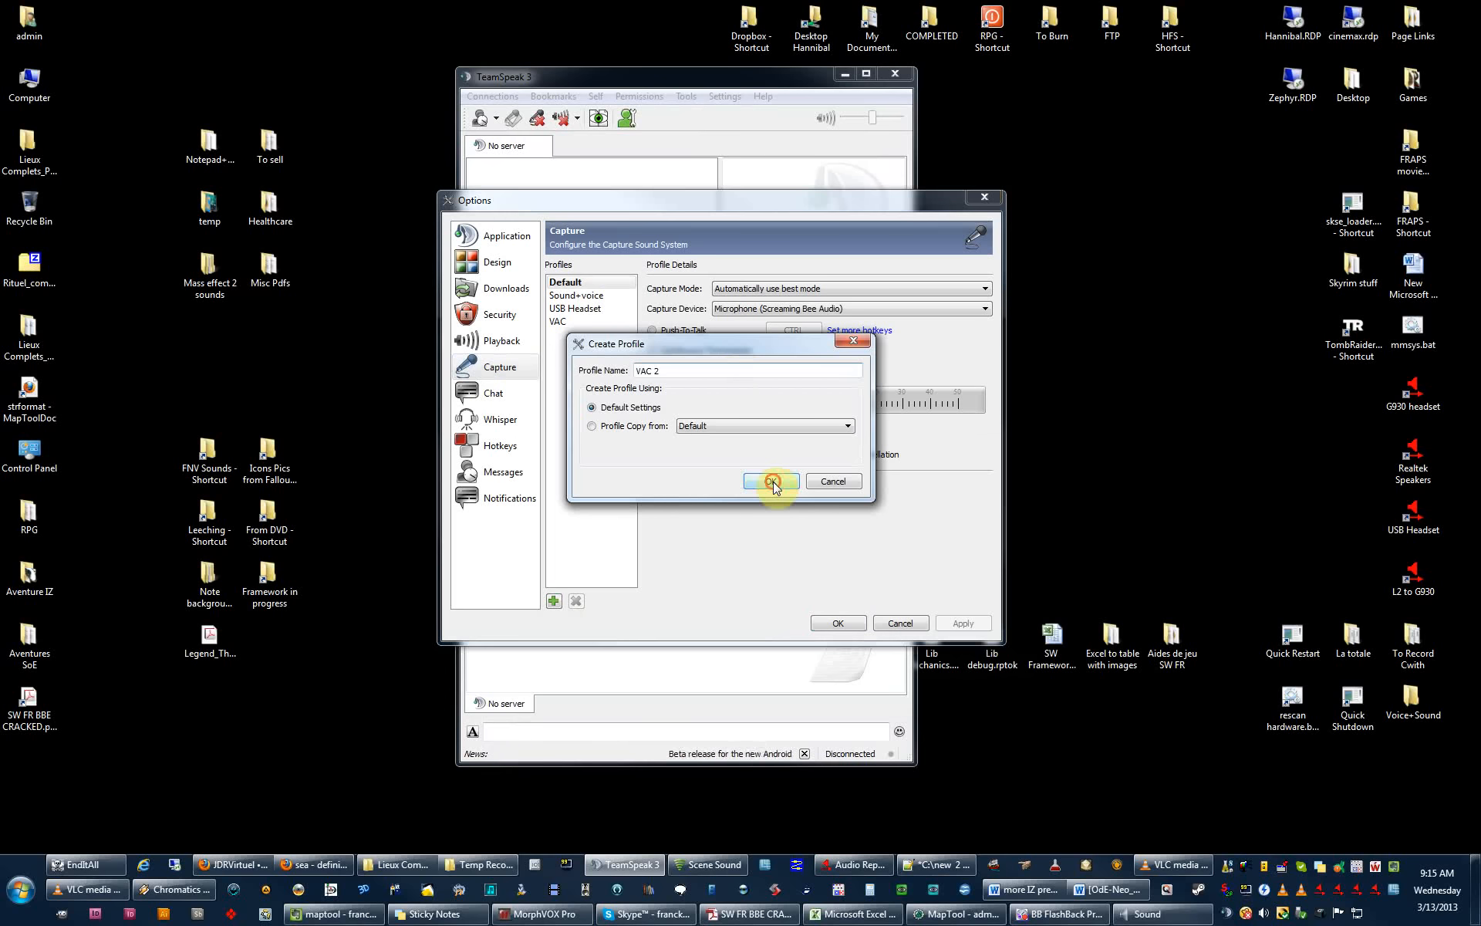
# Set the VAC 2 profile to capture from Line 1 (Virtual Audio Cable) with continuous transmission, and save the options.
pyautogui.click(570, 336)
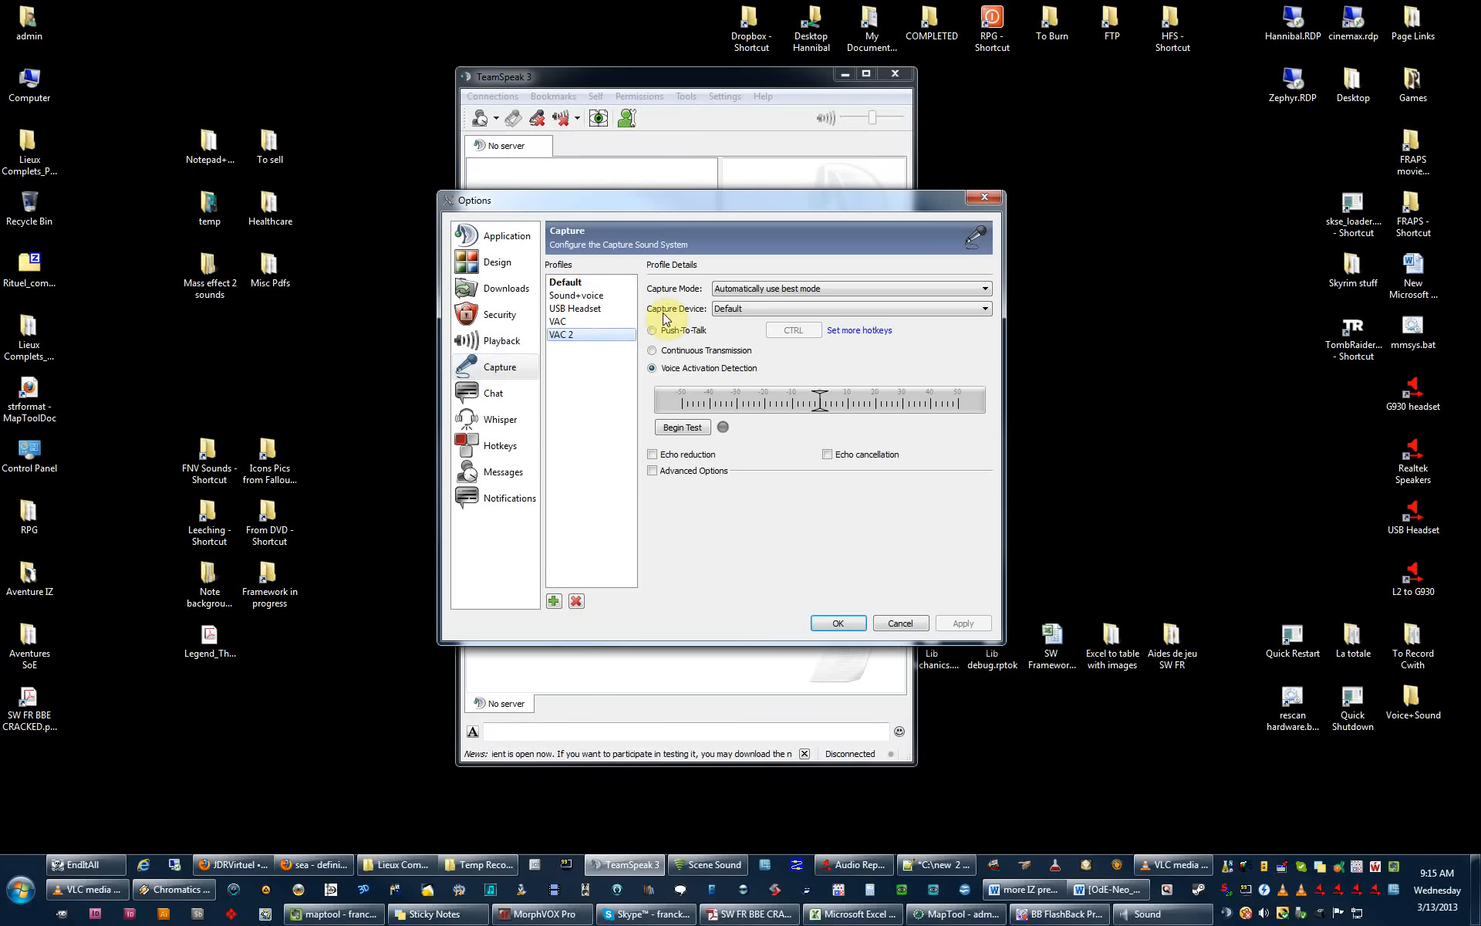
pyautogui.click(760, 310)
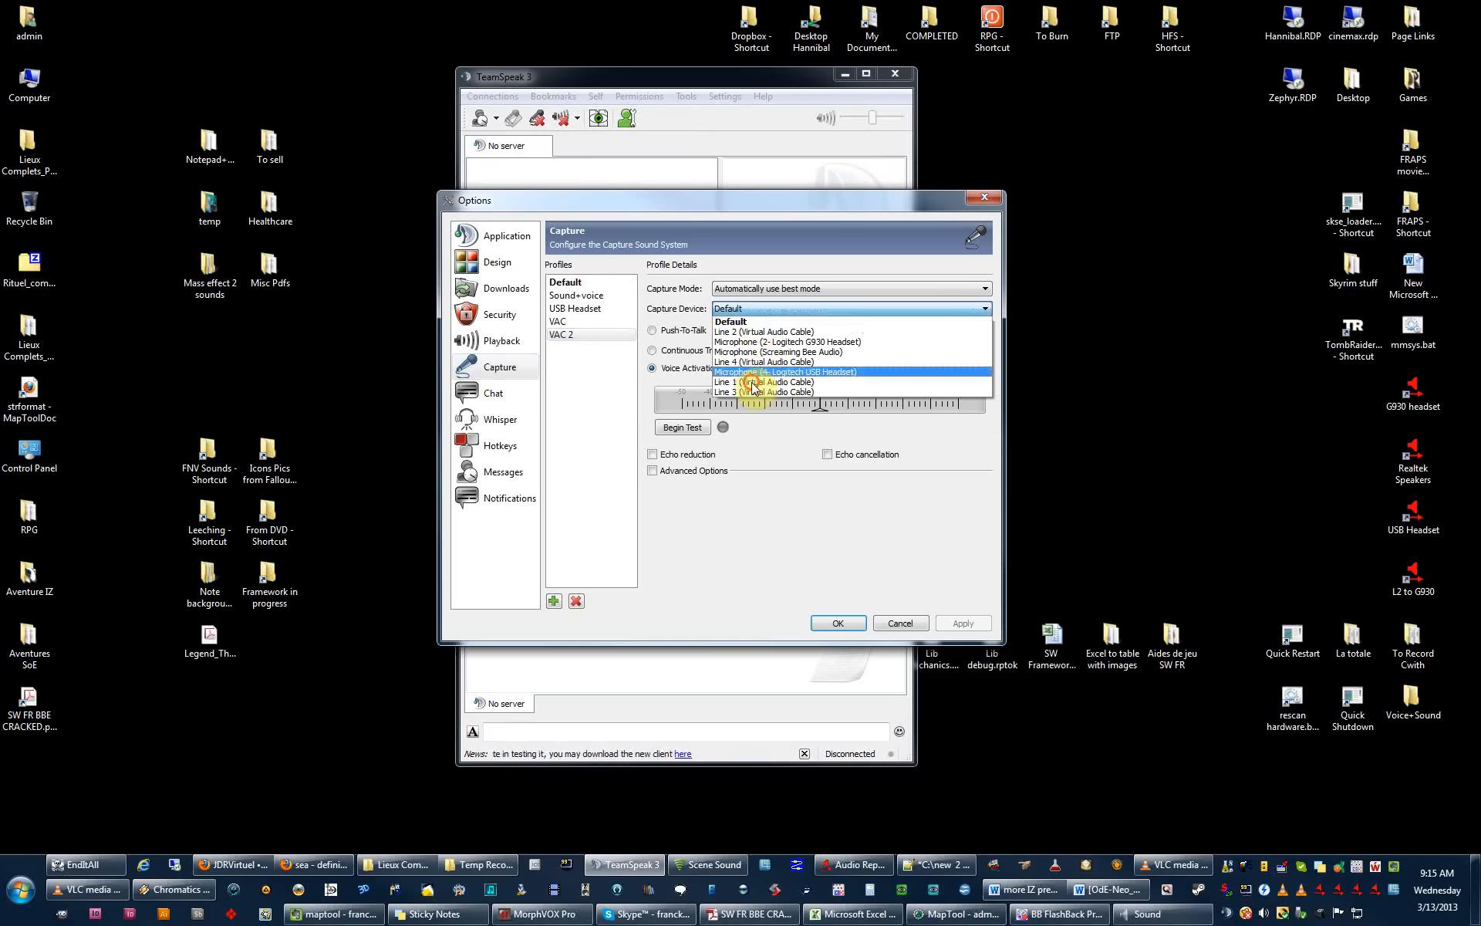
pyautogui.click(752, 382)
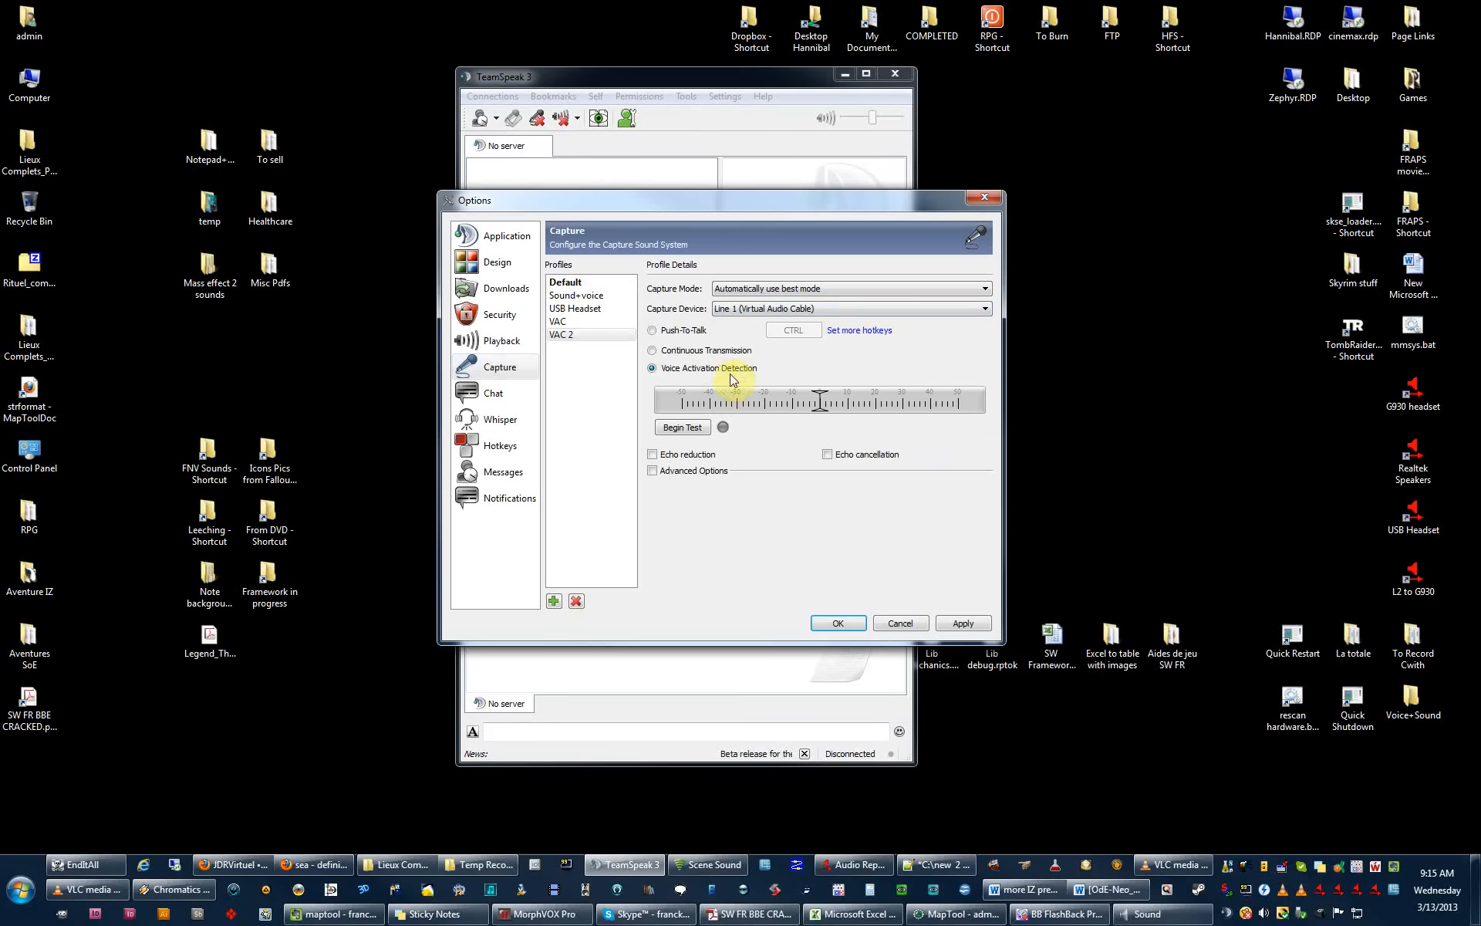
pyautogui.moveTo(745, 375)
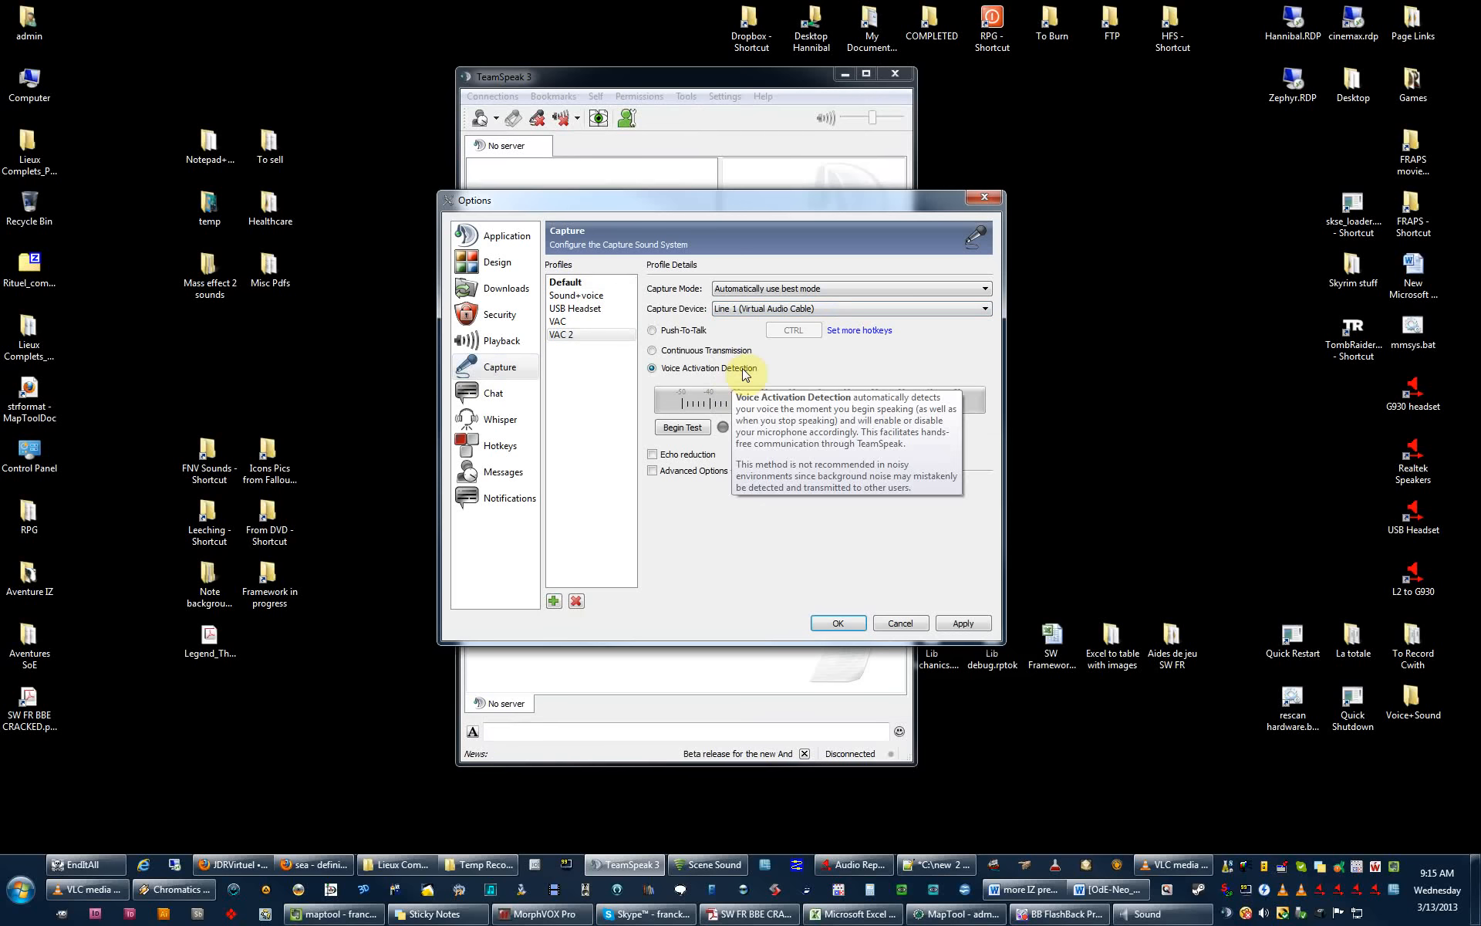
pyautogui.click(649, 352)
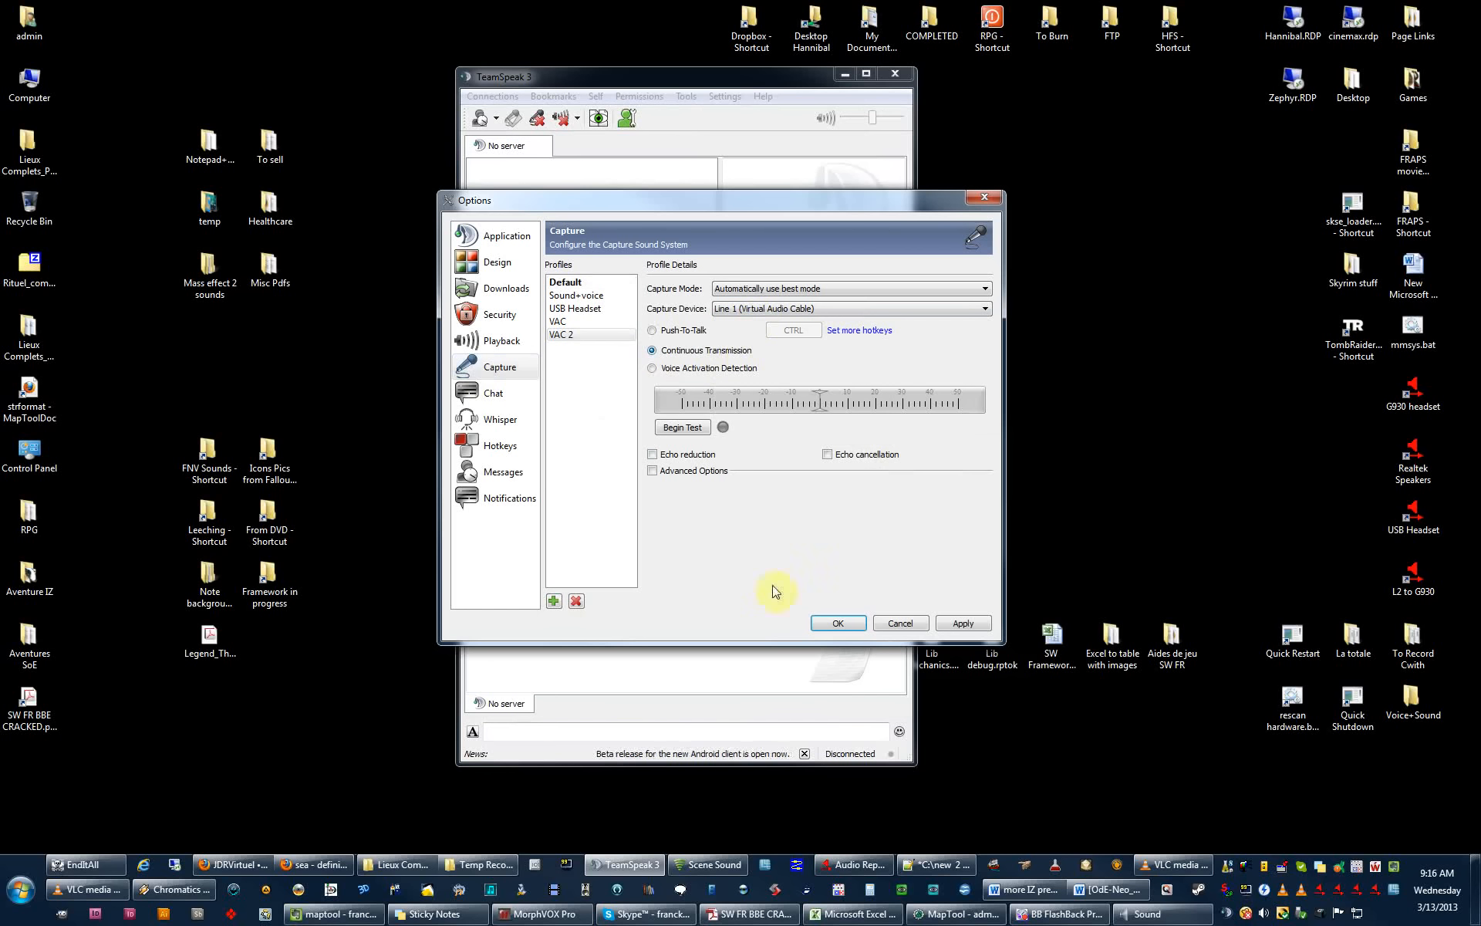
pyautogui.click(959, 625)
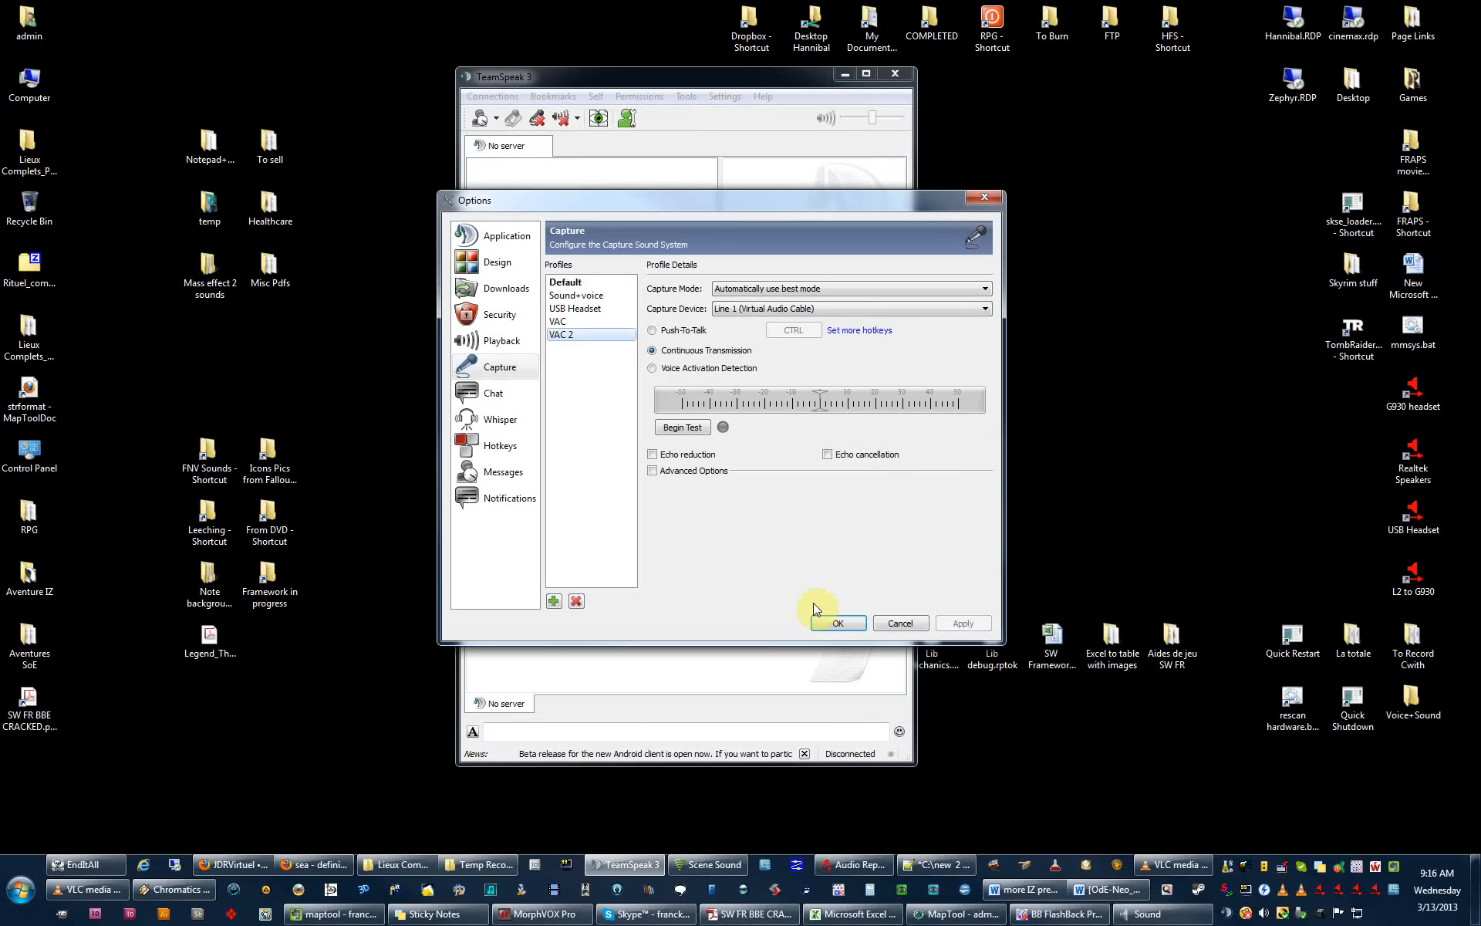
pyautogui.click(833, 626)
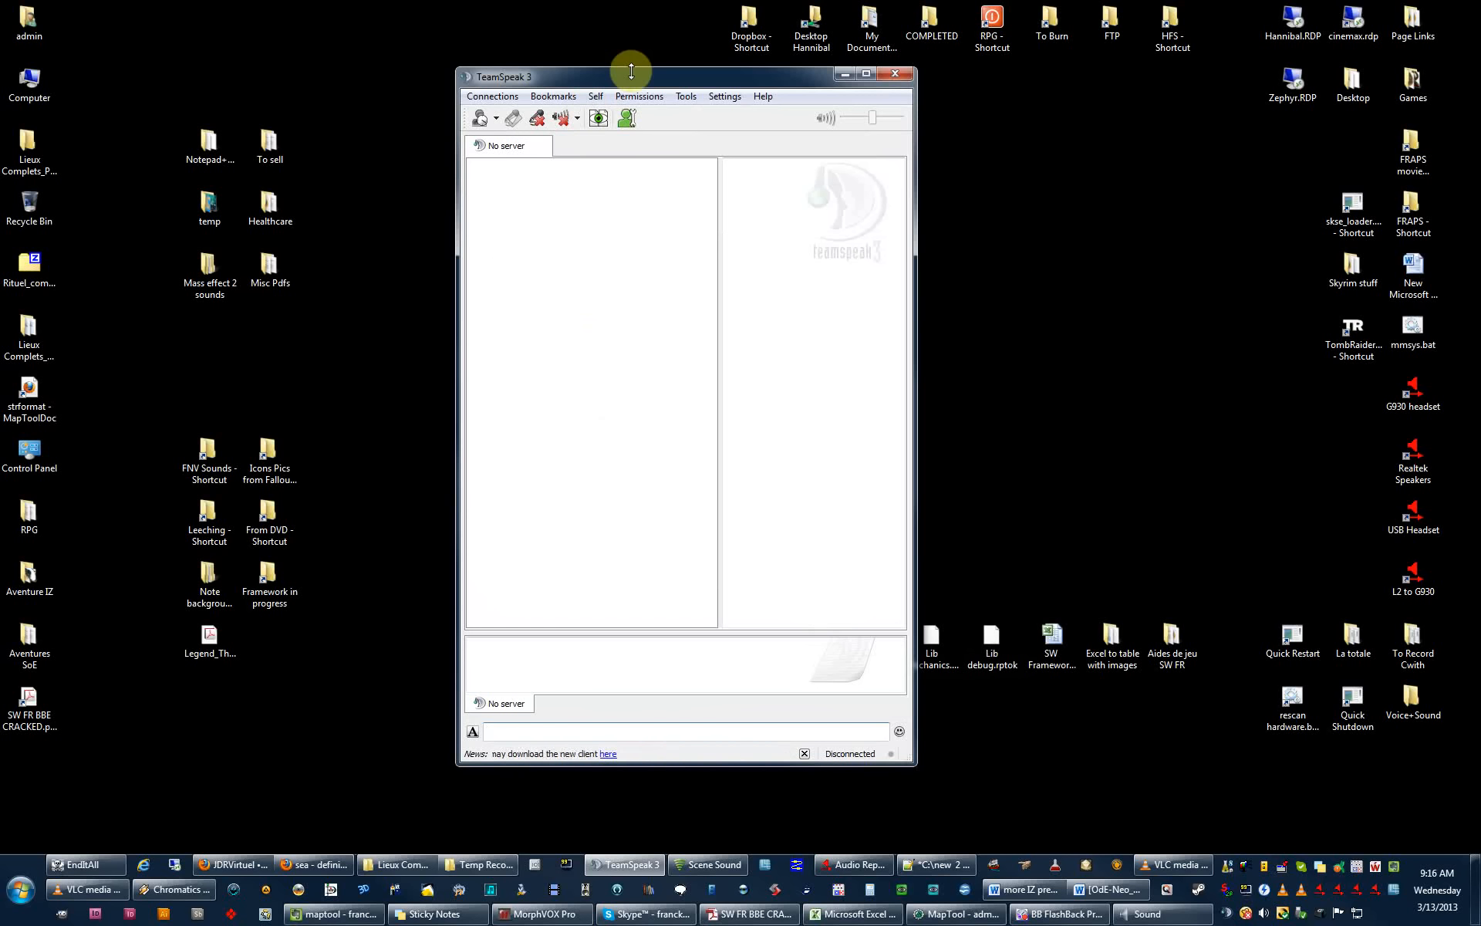
# Add a new TeamSpeak identity named Bruitages 2 and save the identity list.
pyautogui.click(682, 81)
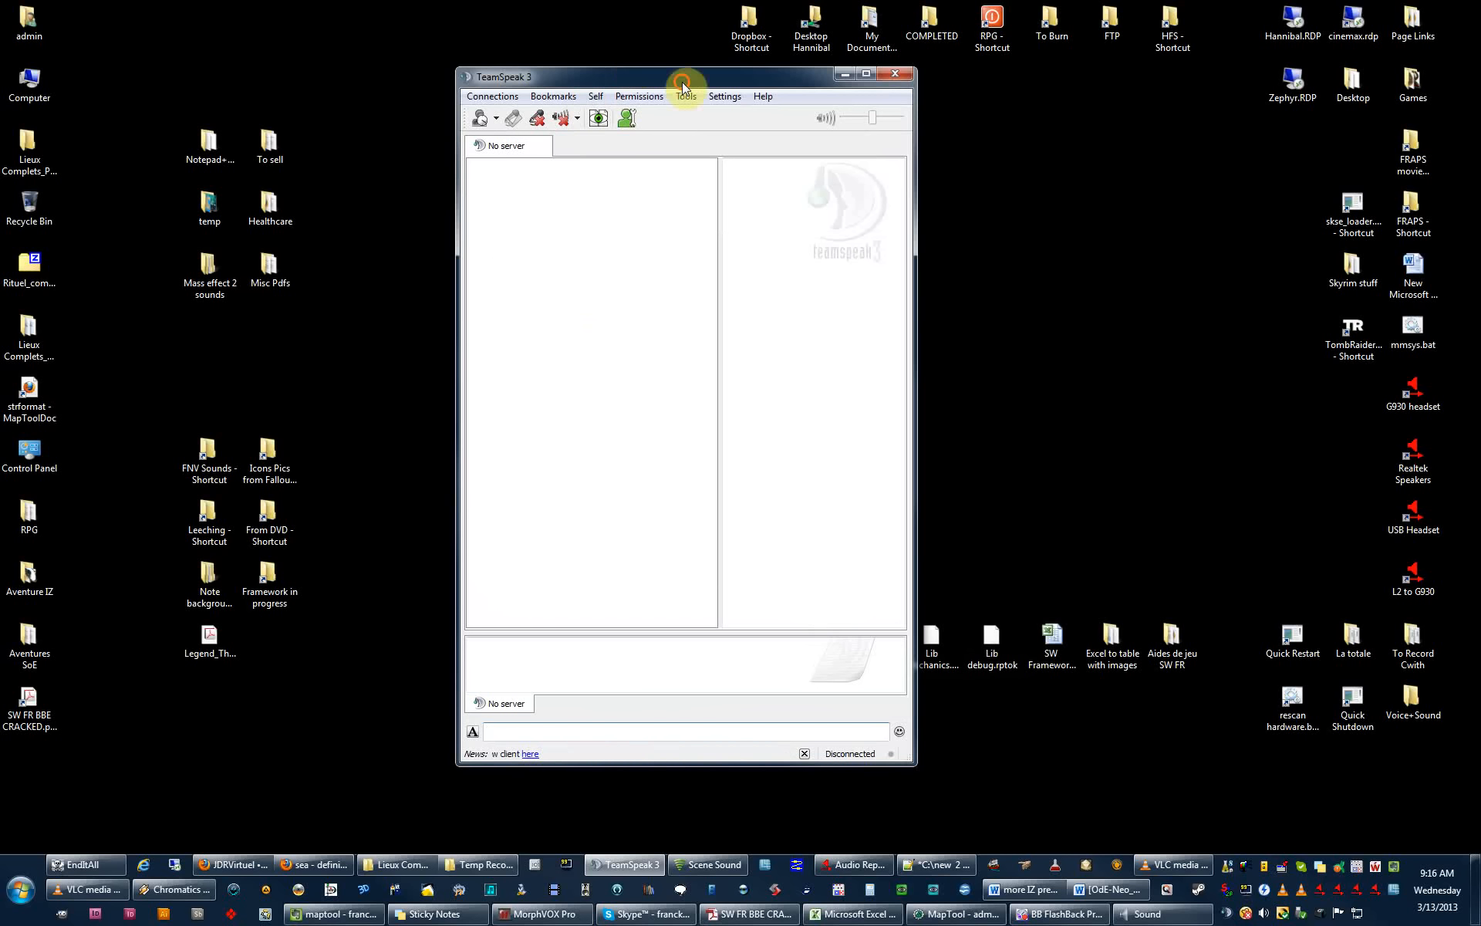
pyautogui.moveTo(682, 81); pyautogui.dragTo(645, 101)
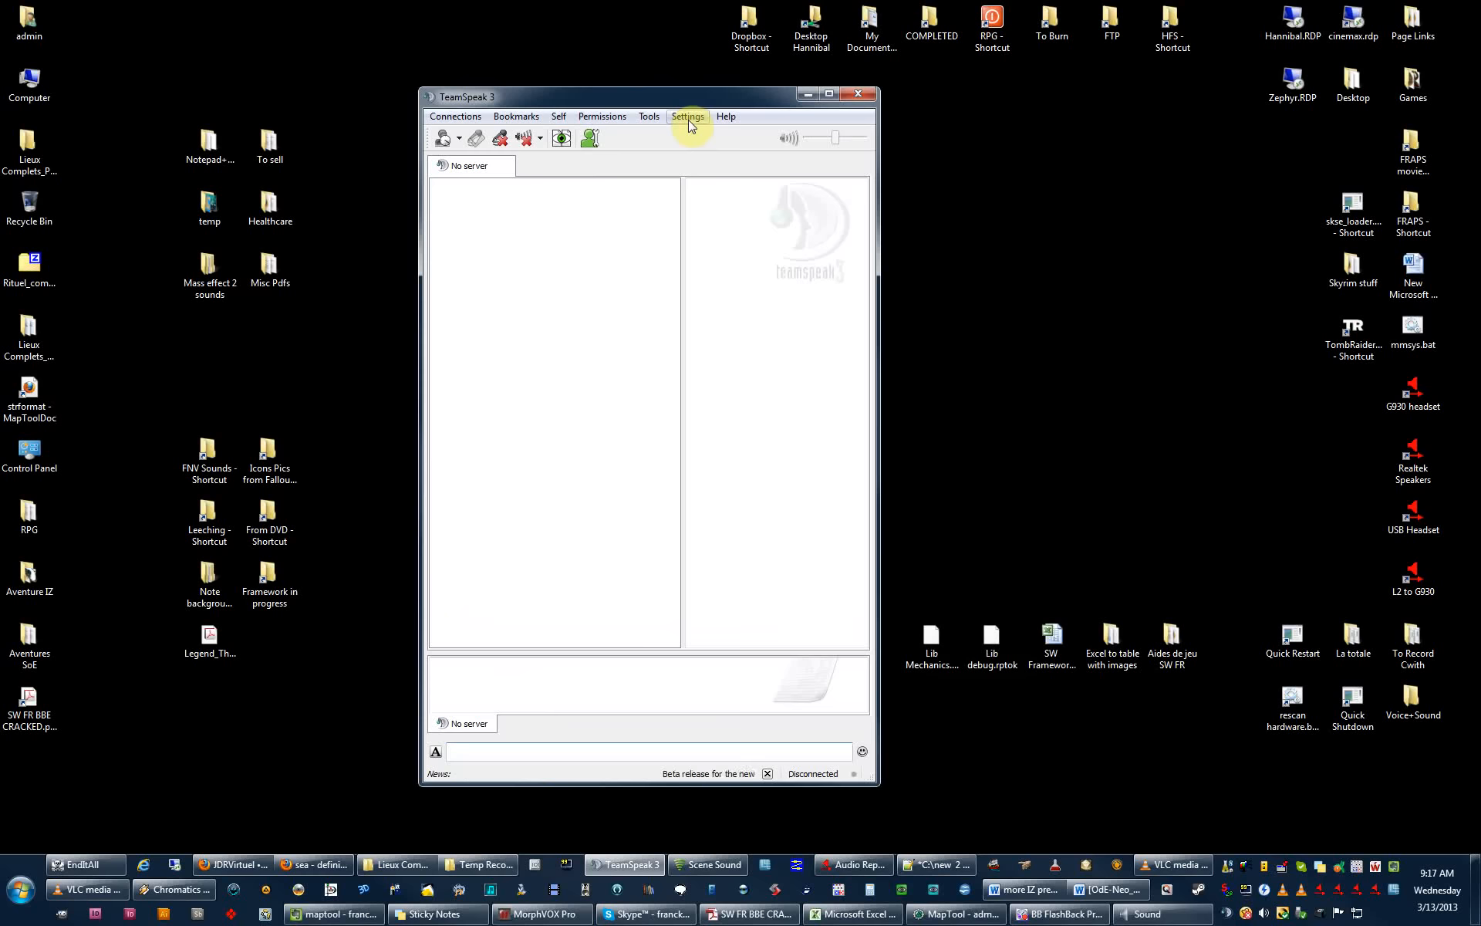
pyautogui.click(689, 122)
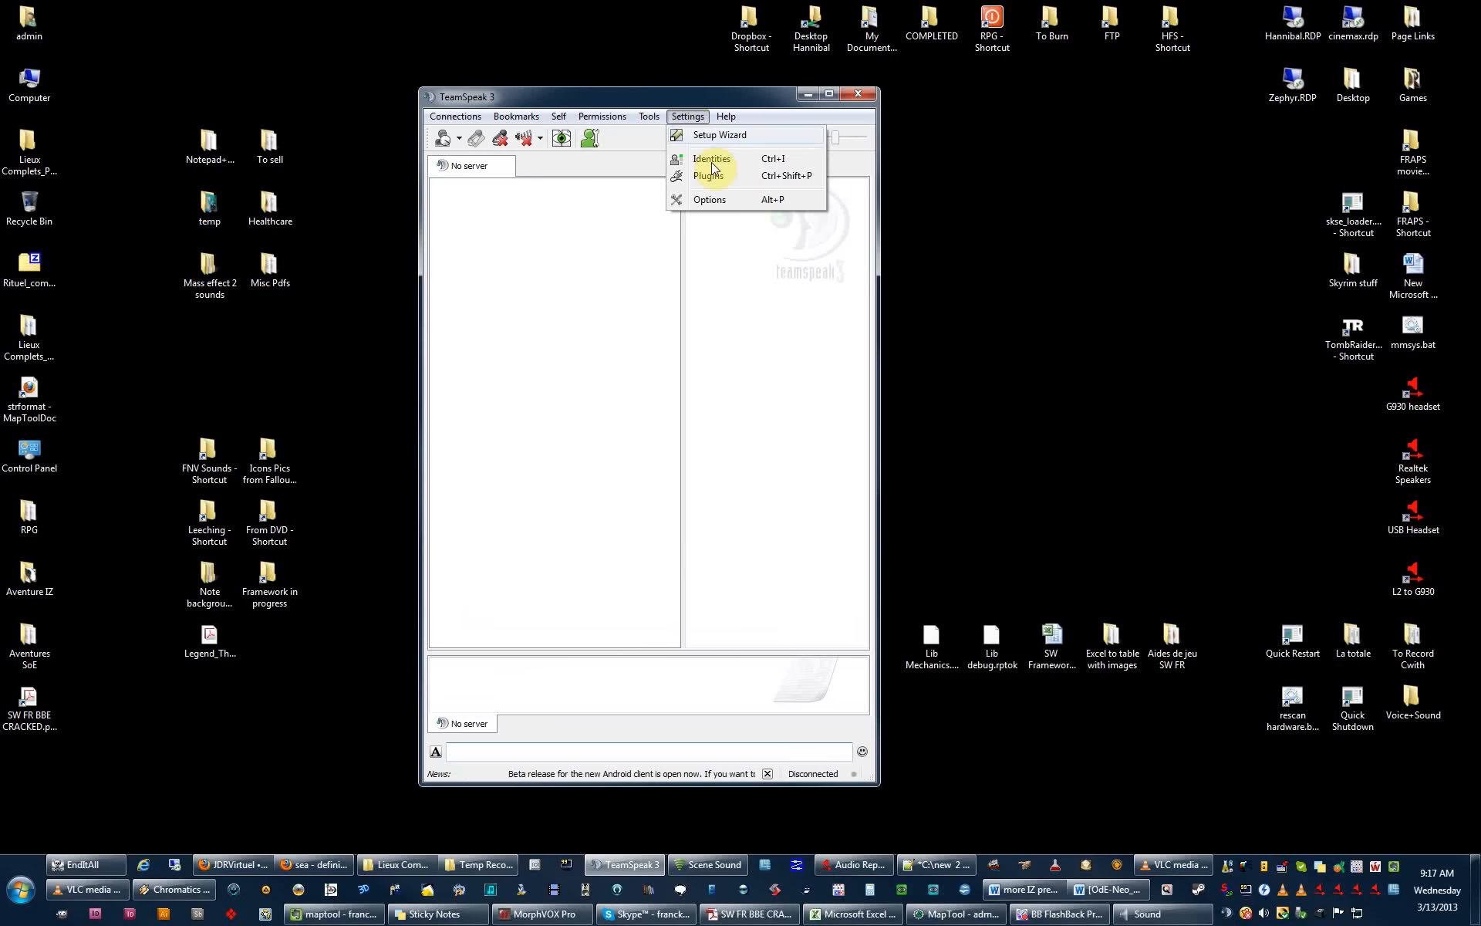
pyautogui.click(713, 165)
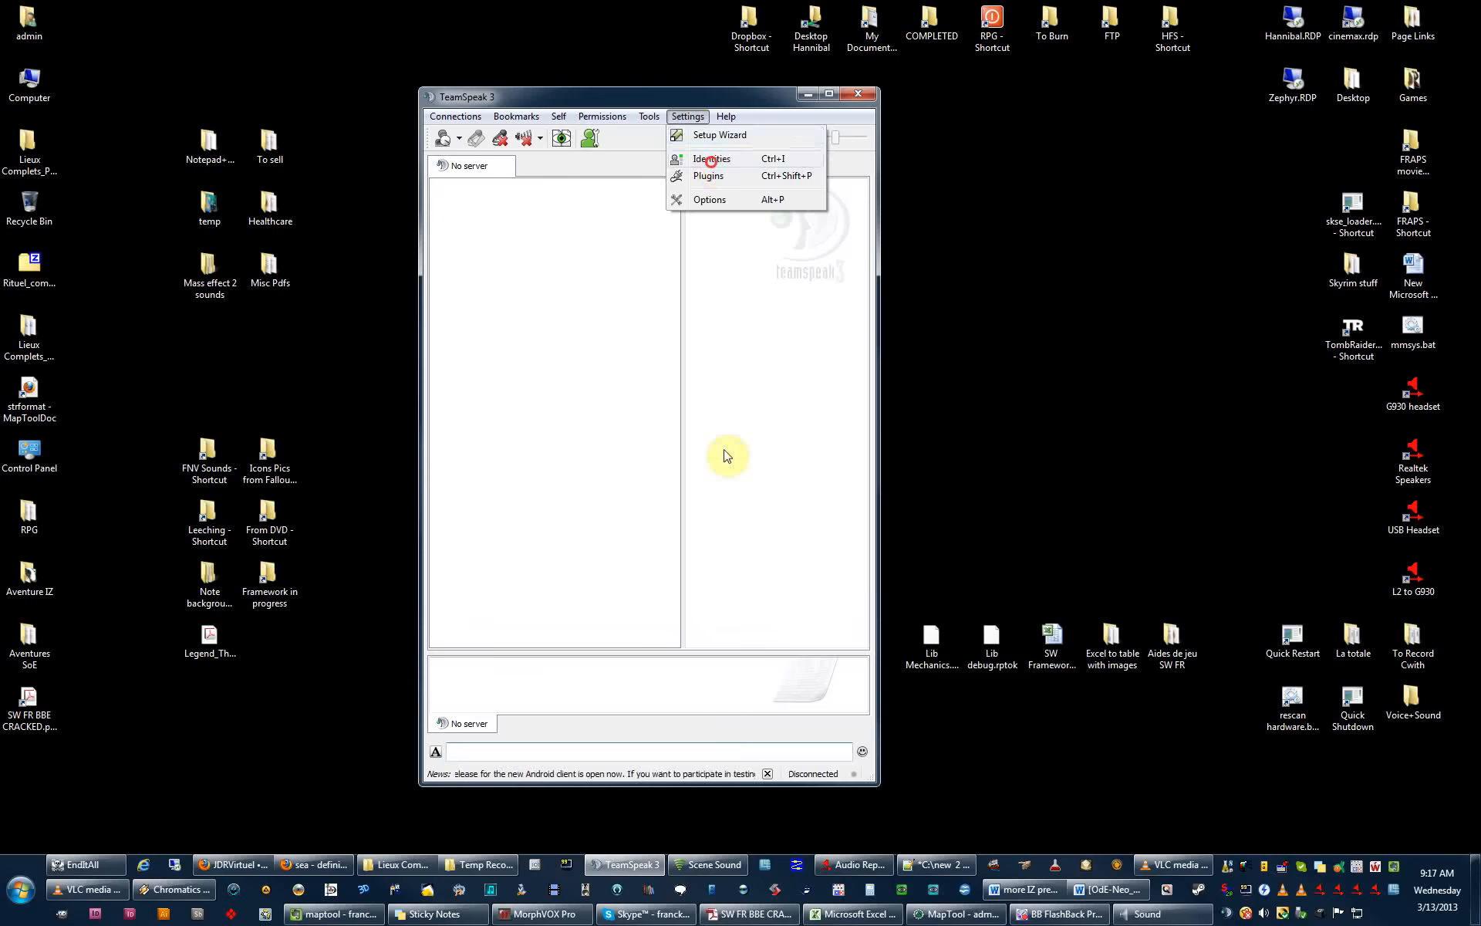
pyautogui.click(685, 285)
pyautogui.moveTo(704, 286); pyautogui.dragTo(692, 246)
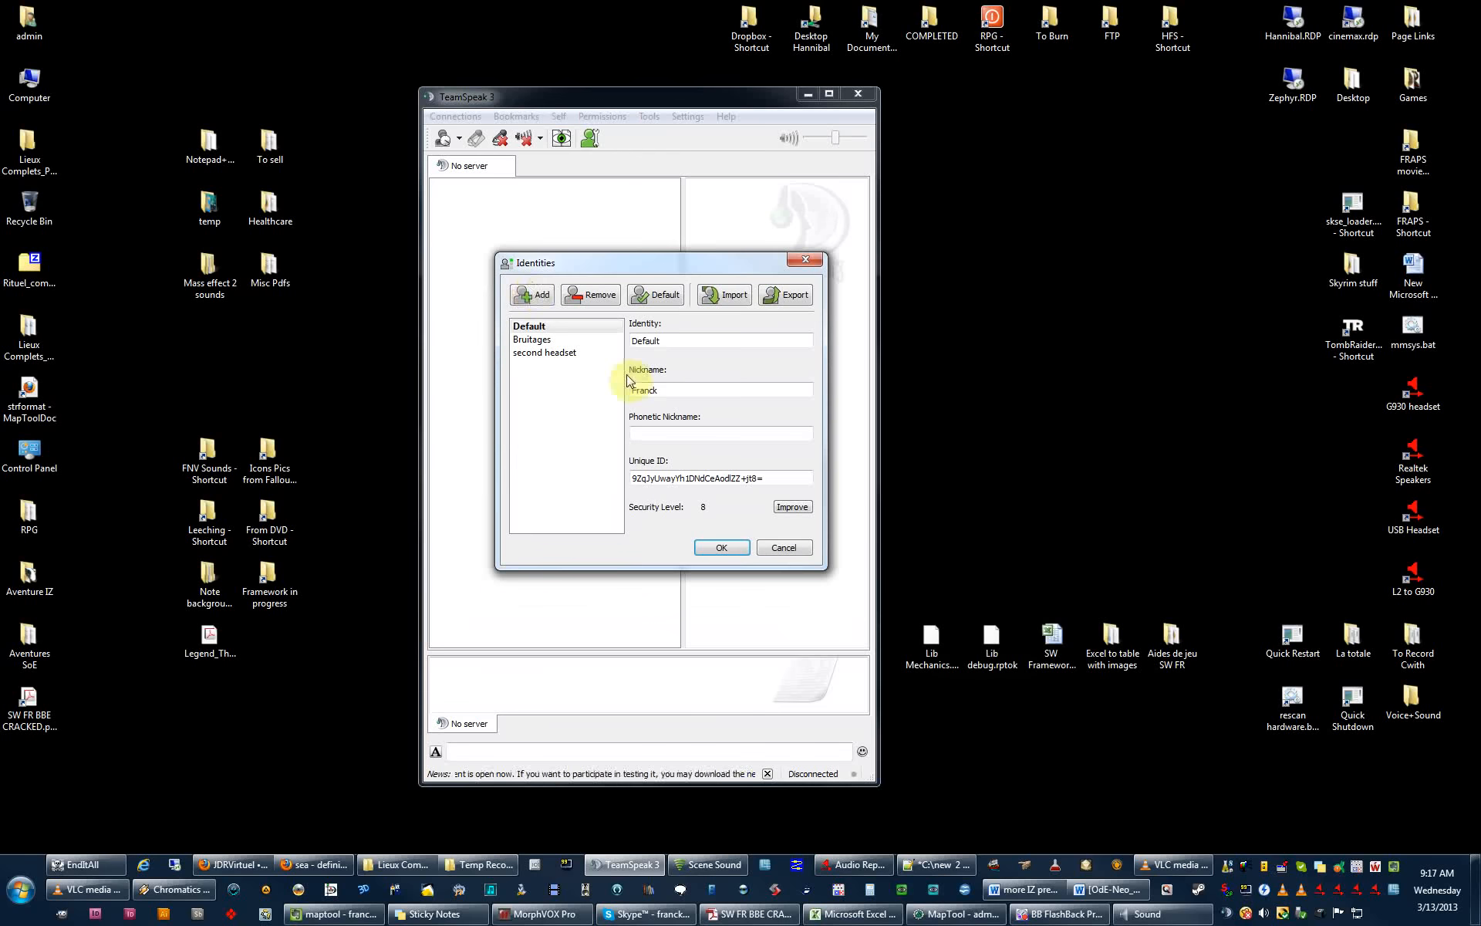
pyautogui.click(531, 296)
pyautogui.click(523, 367)
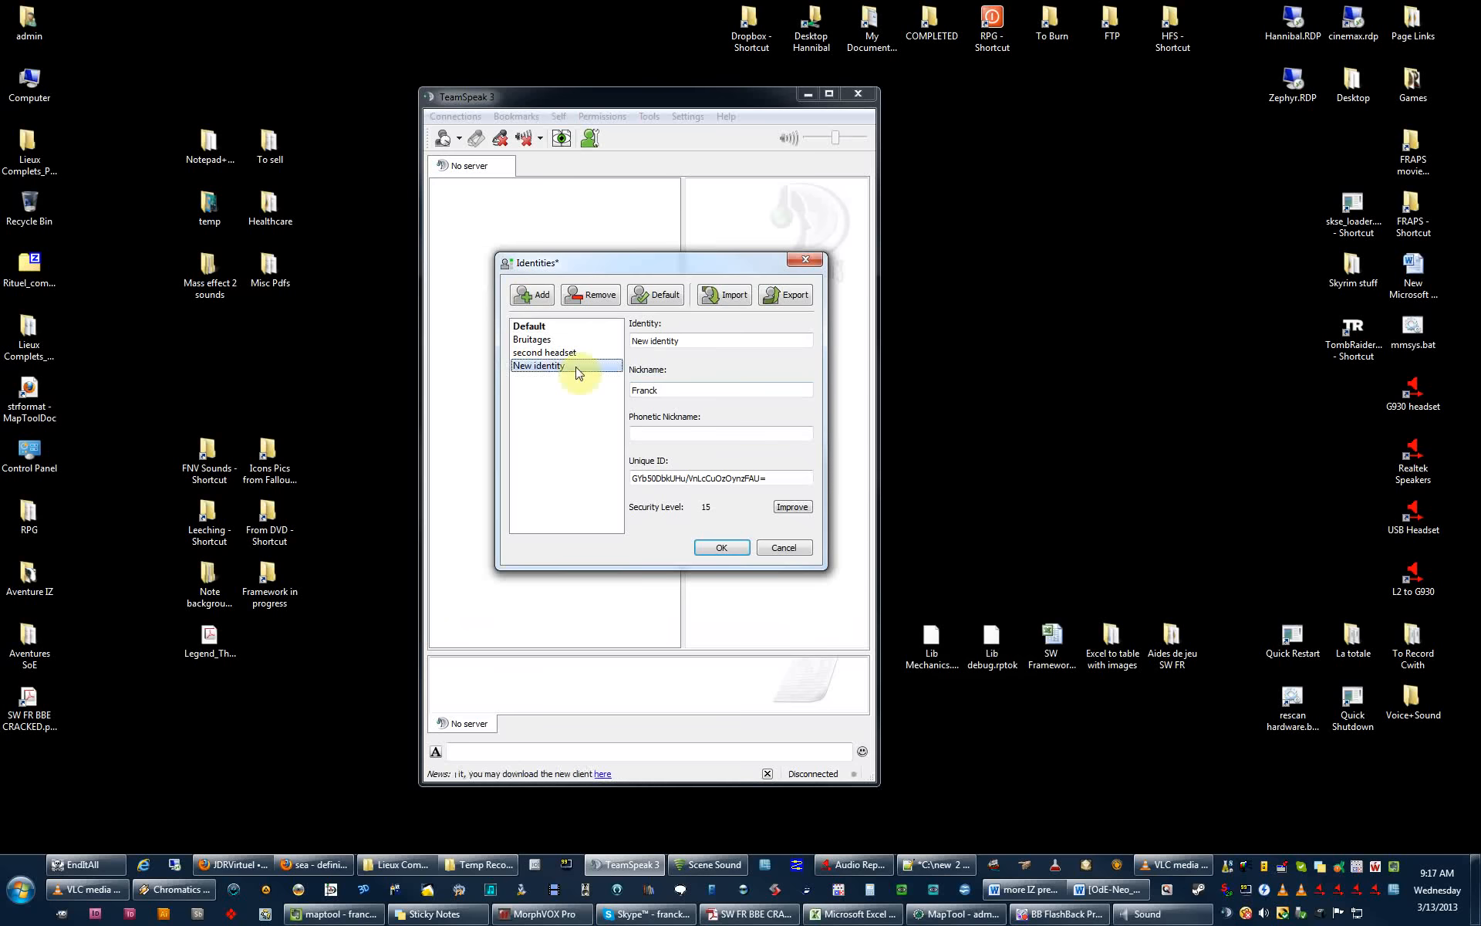
pyautogui.press('Tab')
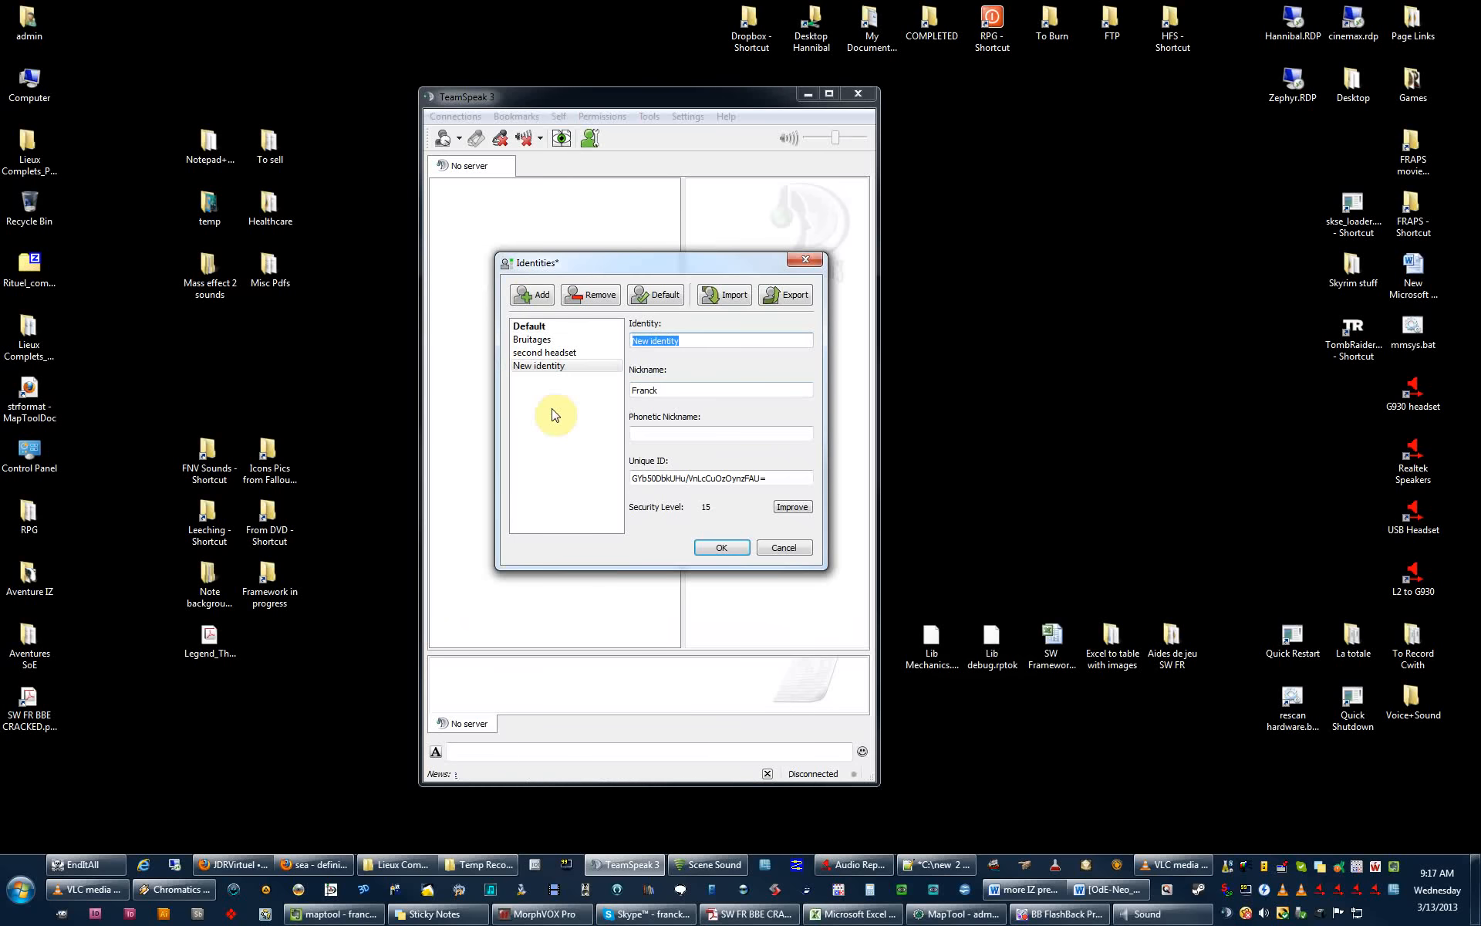
pyautogui.write('Bruitages 2')
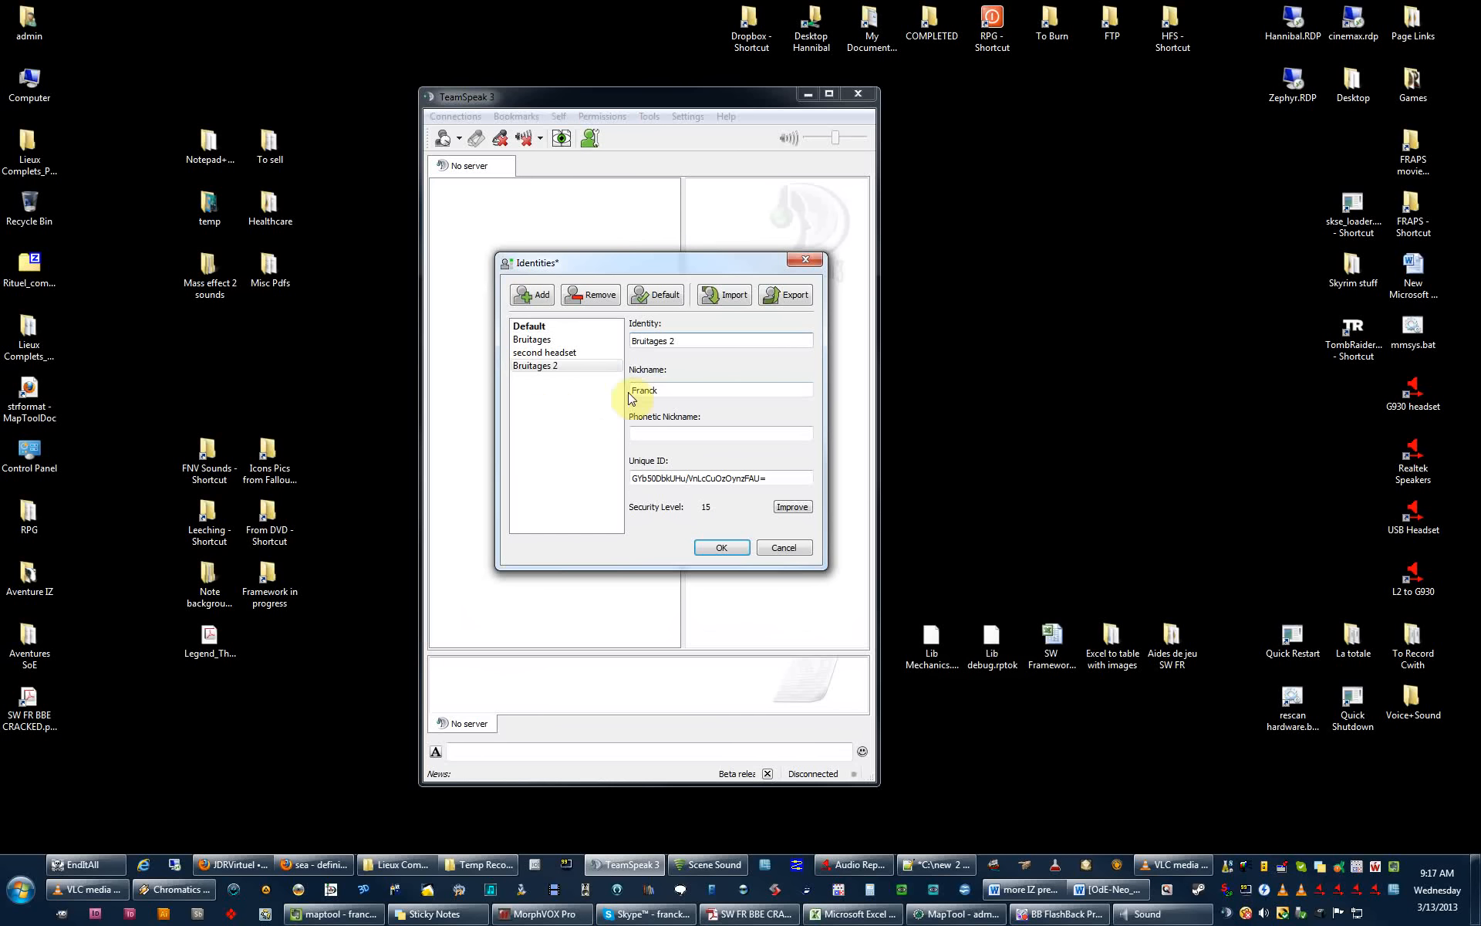
pyautogui.click(553, 369)
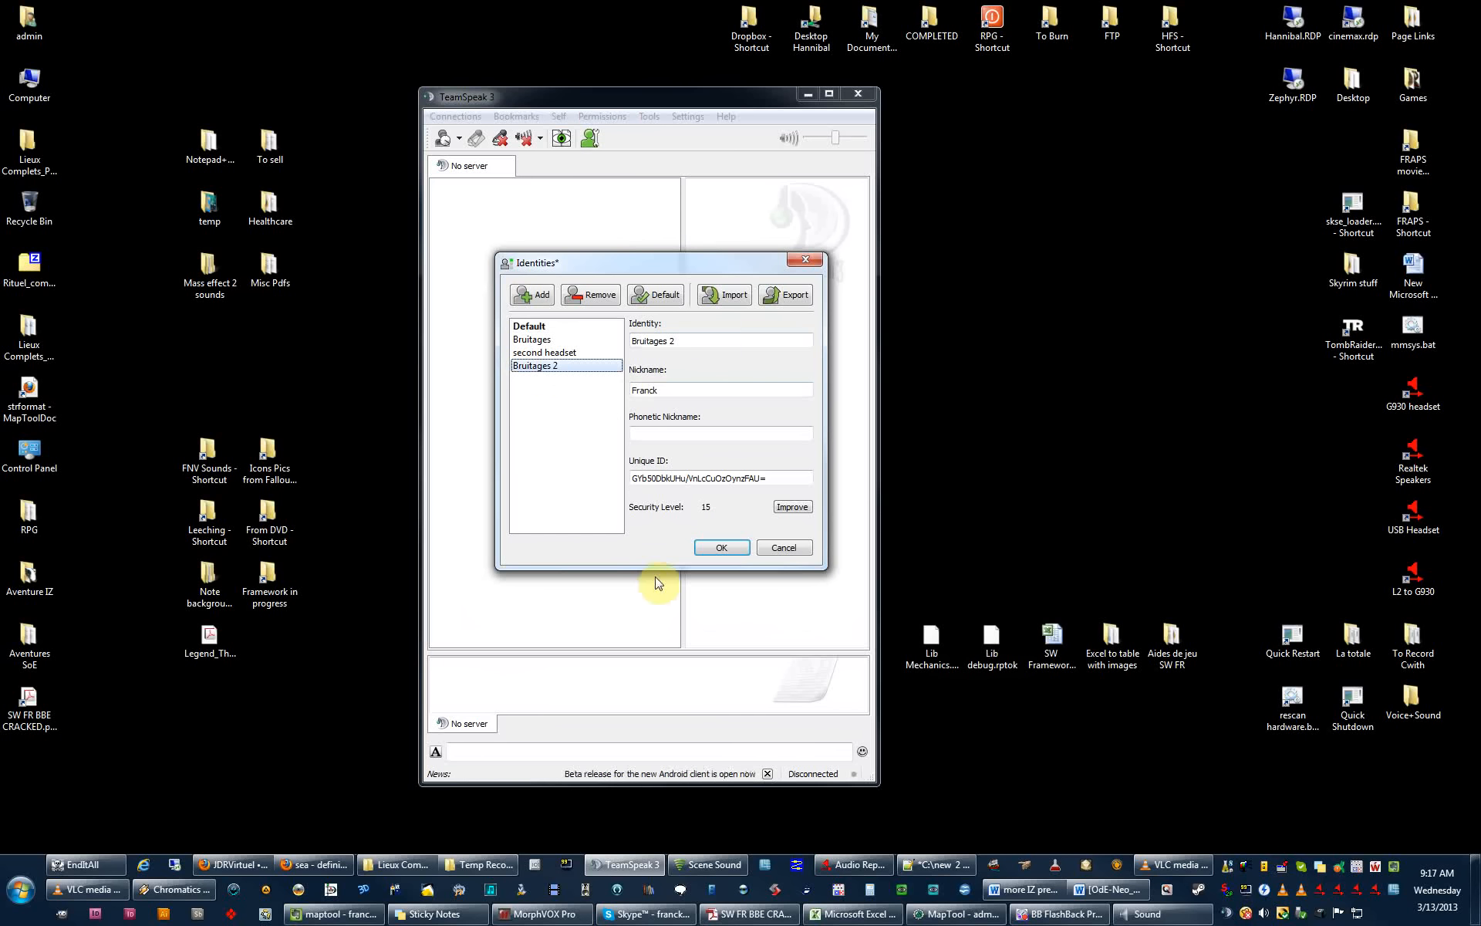
pyautogui.click(730, 549)
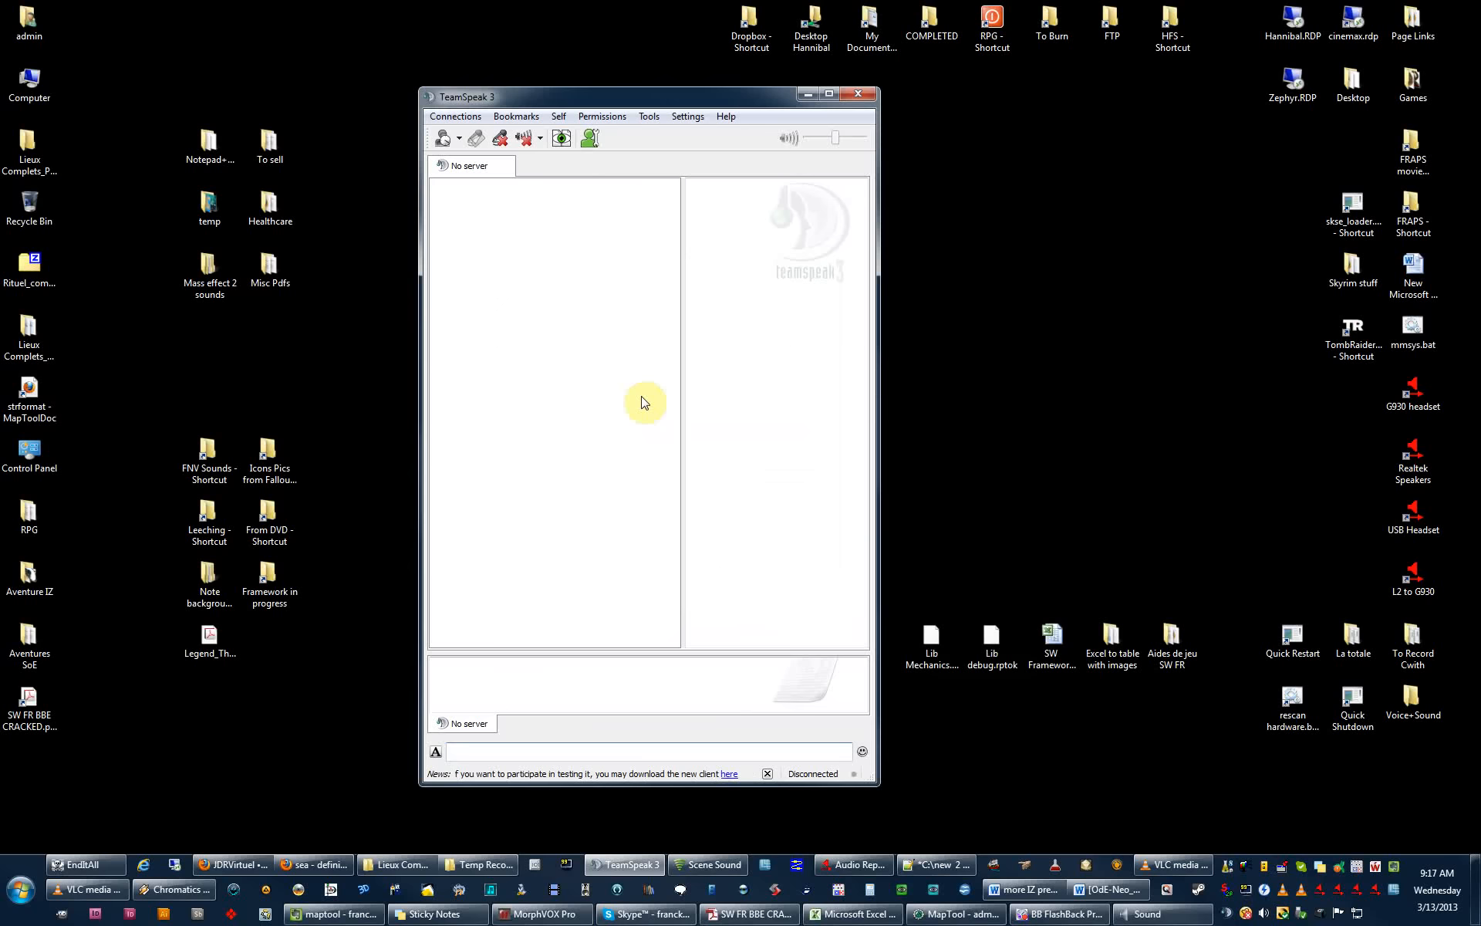
# Open the bookmark manager and examine the JdR Virtuel bookmark's address, nickname, identity and profile settings.
pyautogui.click(525, 116)
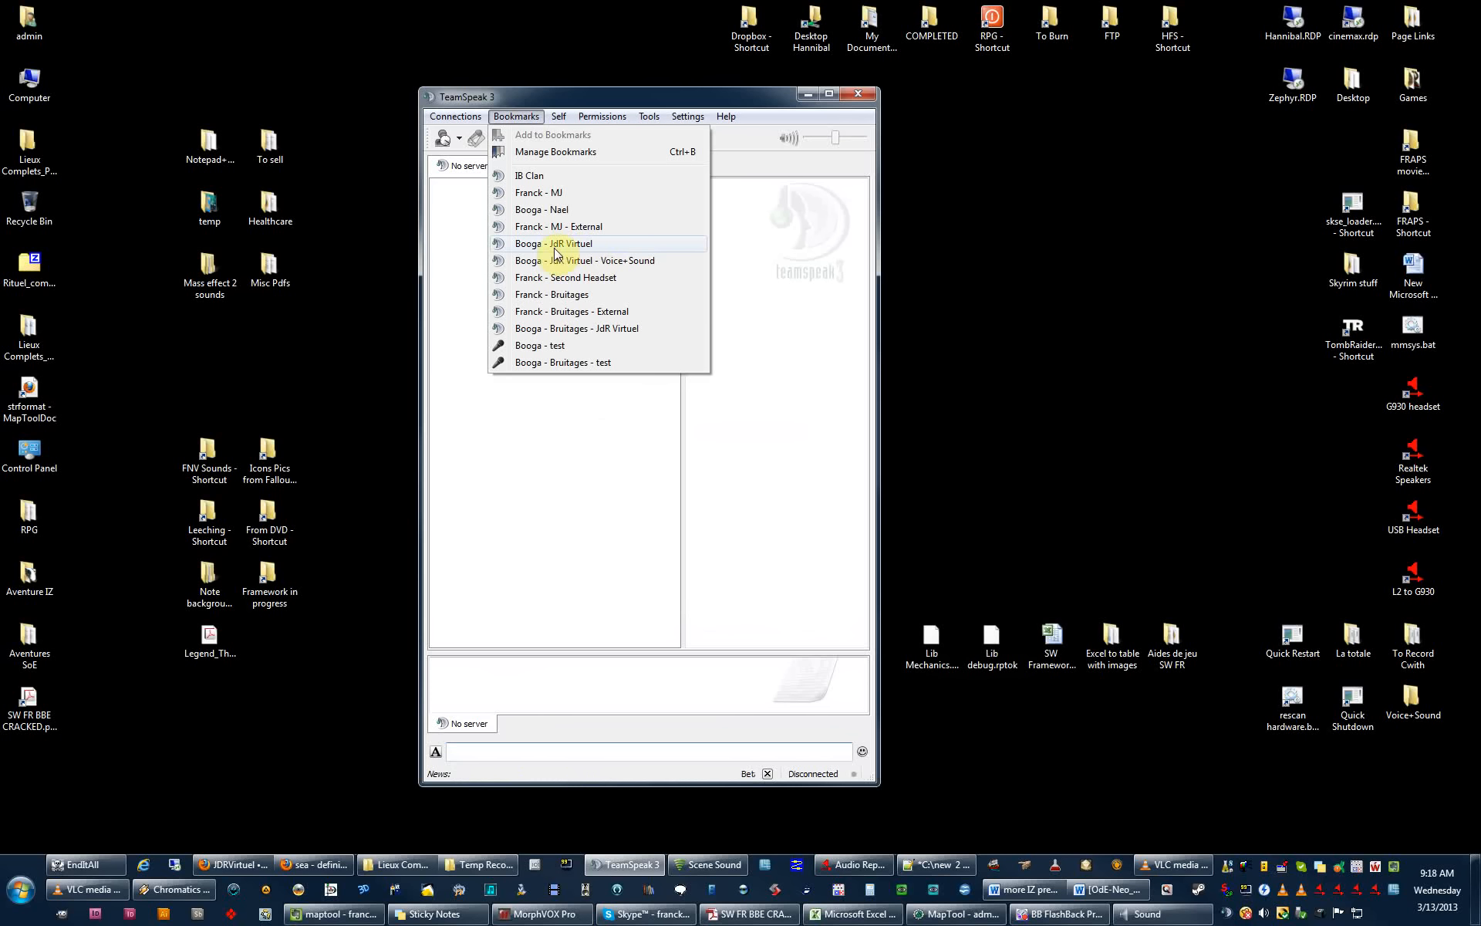
pyautogui.click(561, 153)
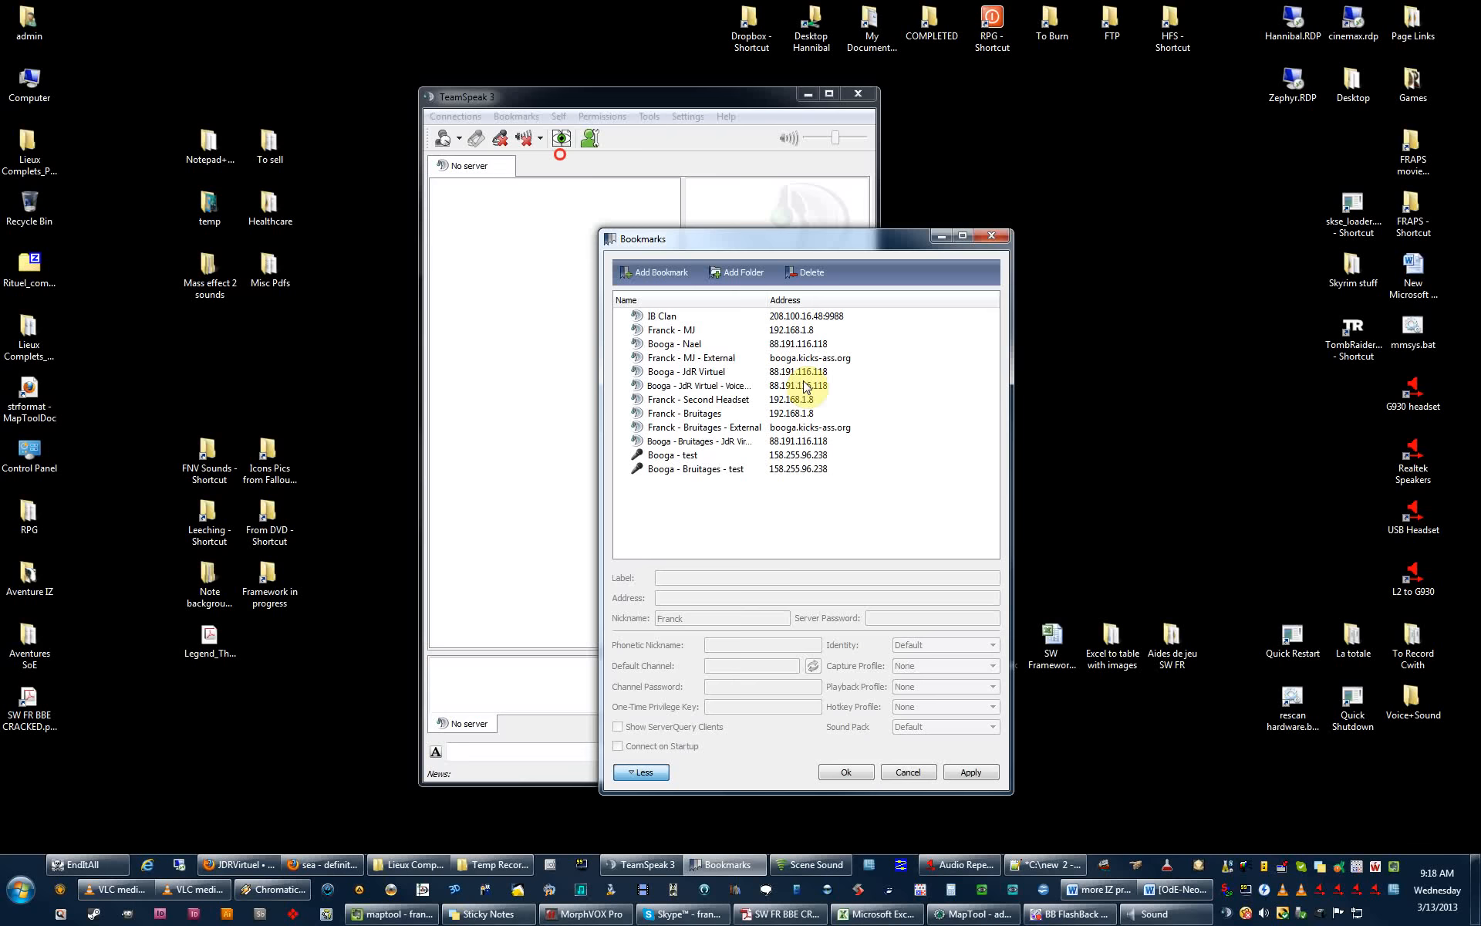
pyautogui.click(834, 241)
pyautogui.moveTo(834, 241); pyautogui.dragTo(814, 205)
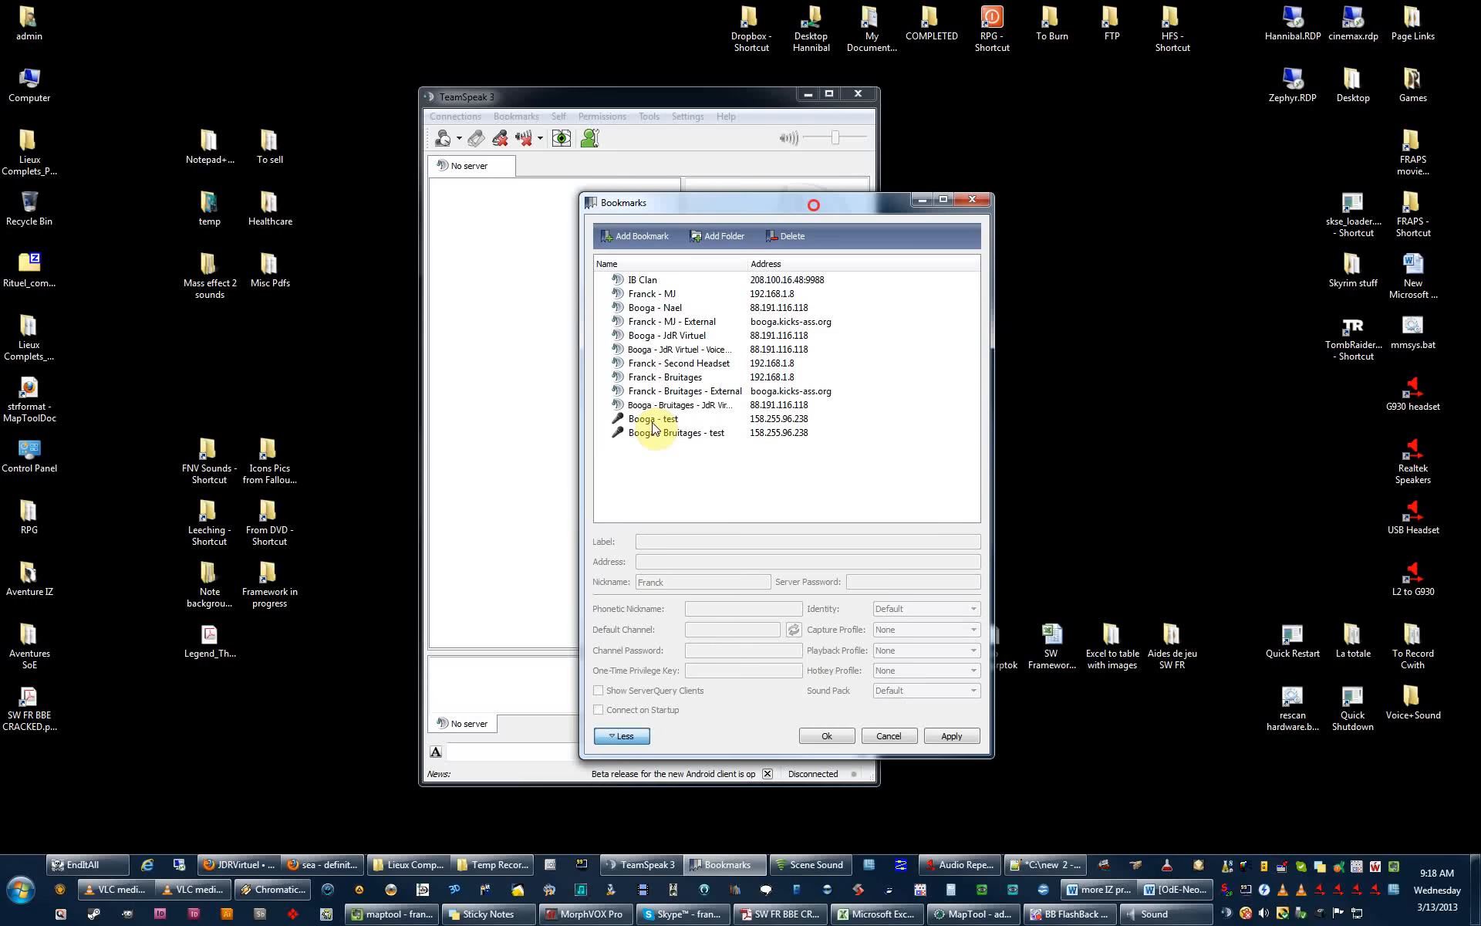
pyautogui.click(662, 335)
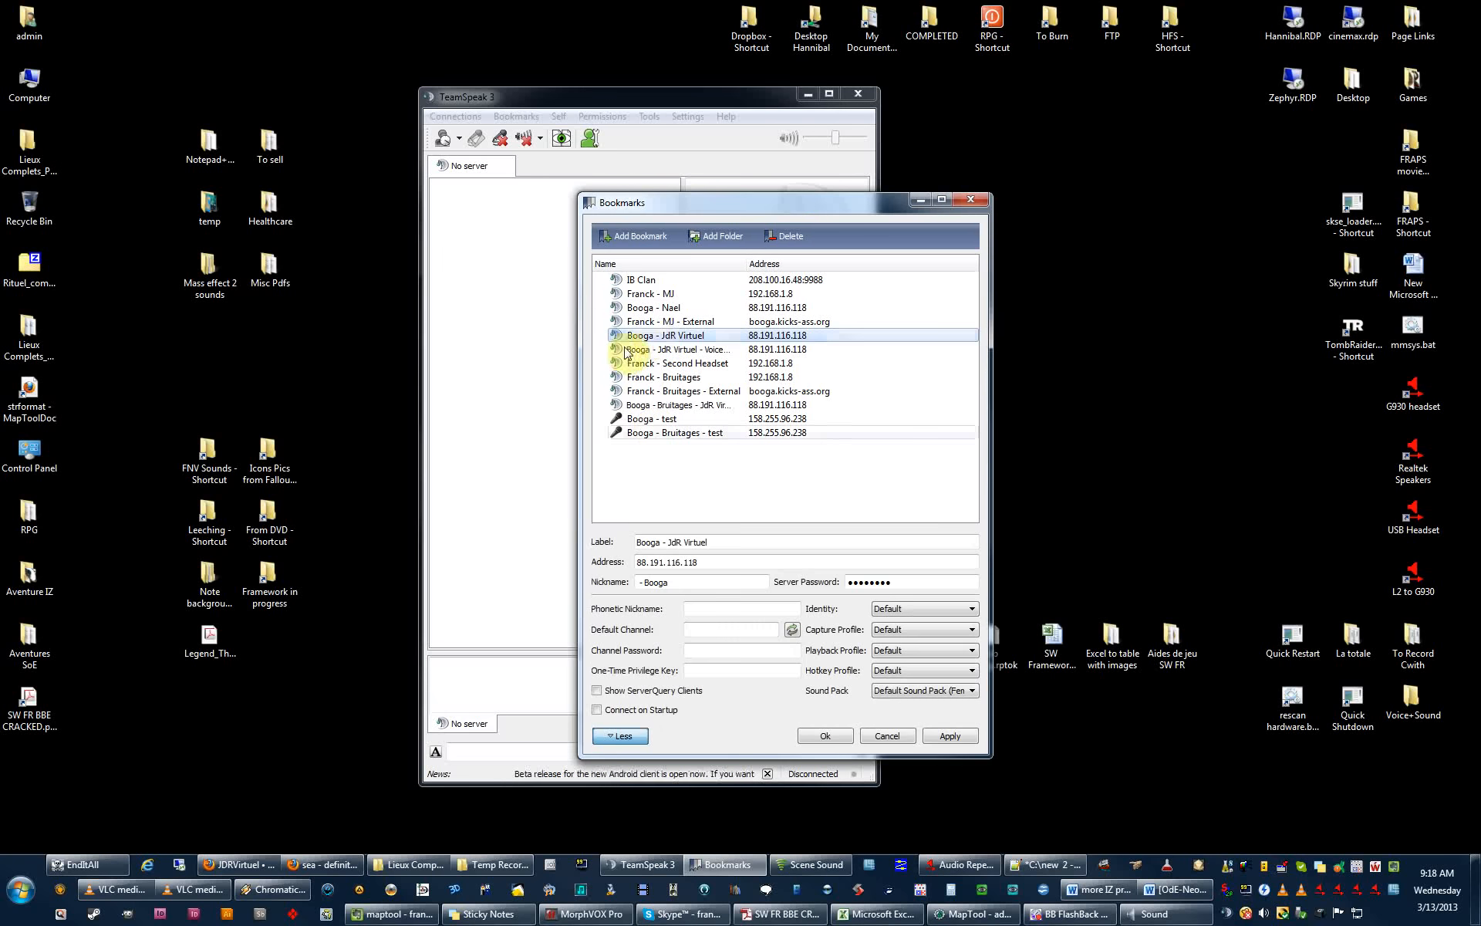
pyautogui.click(652, 336)
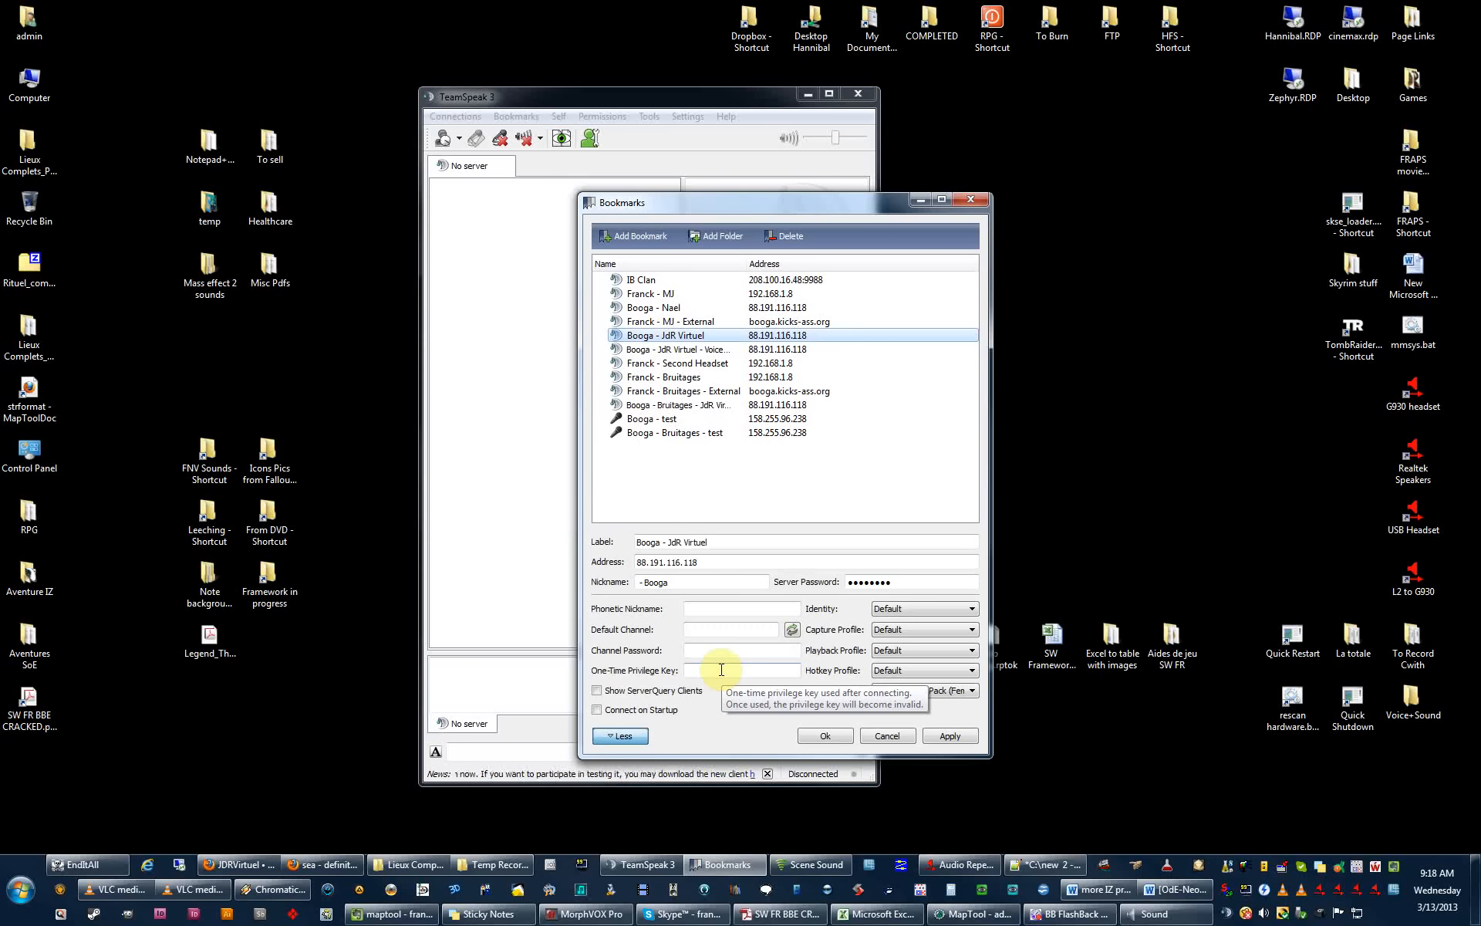
pyautogui.moveTo(869, 204); pyautogui.dragTo(824, 168)
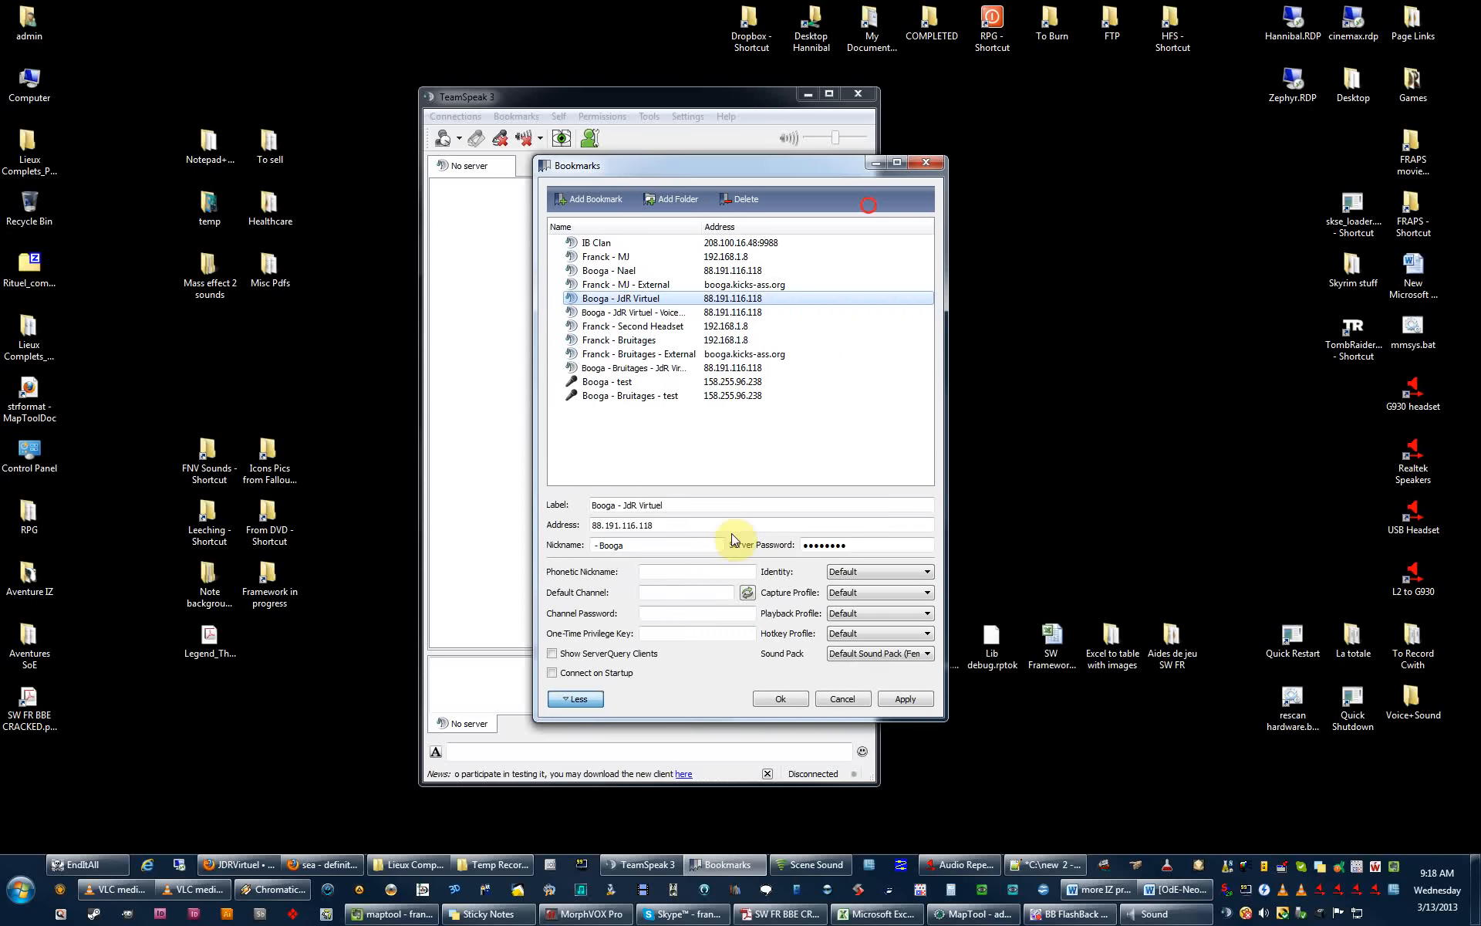
pyautogui.click(665, 507)
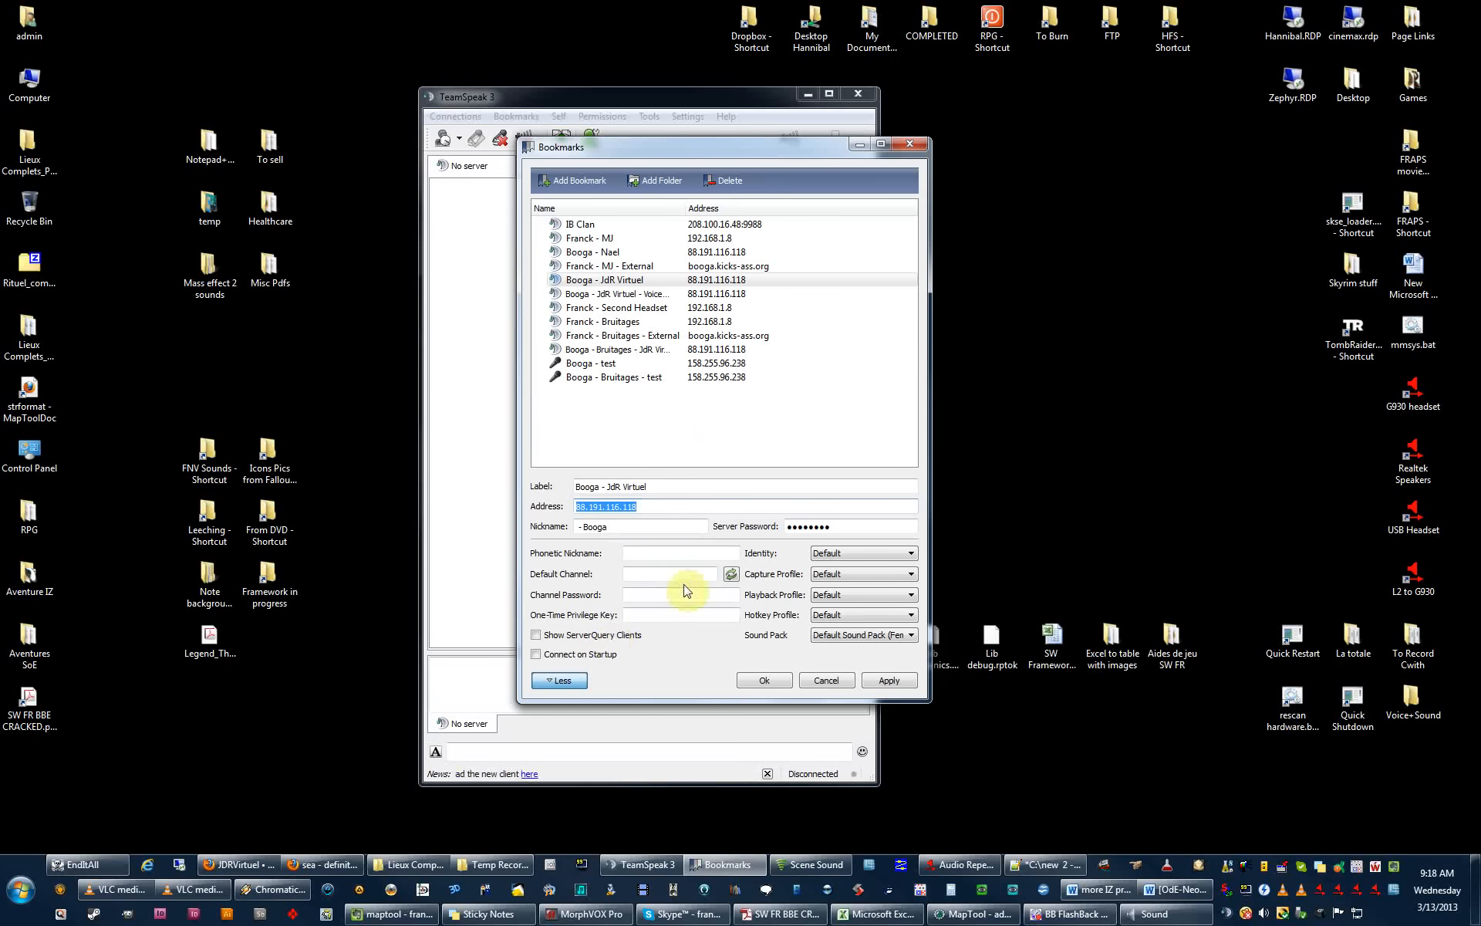
pyautogui.click(682, 526)
pyautogui.click(551, 524)
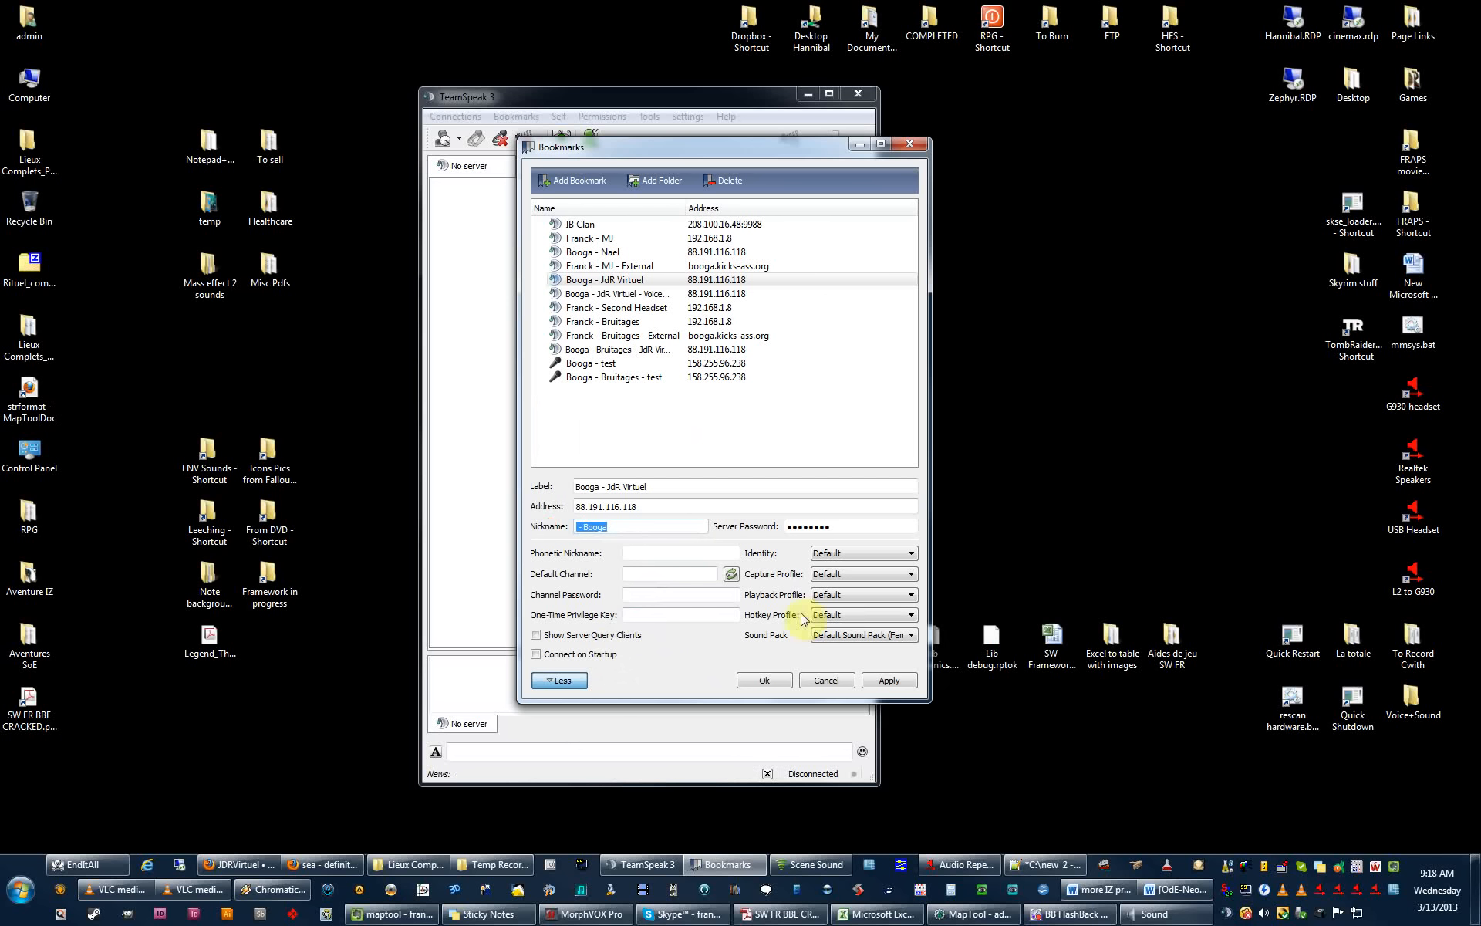
pyautogui.click(831, 641)
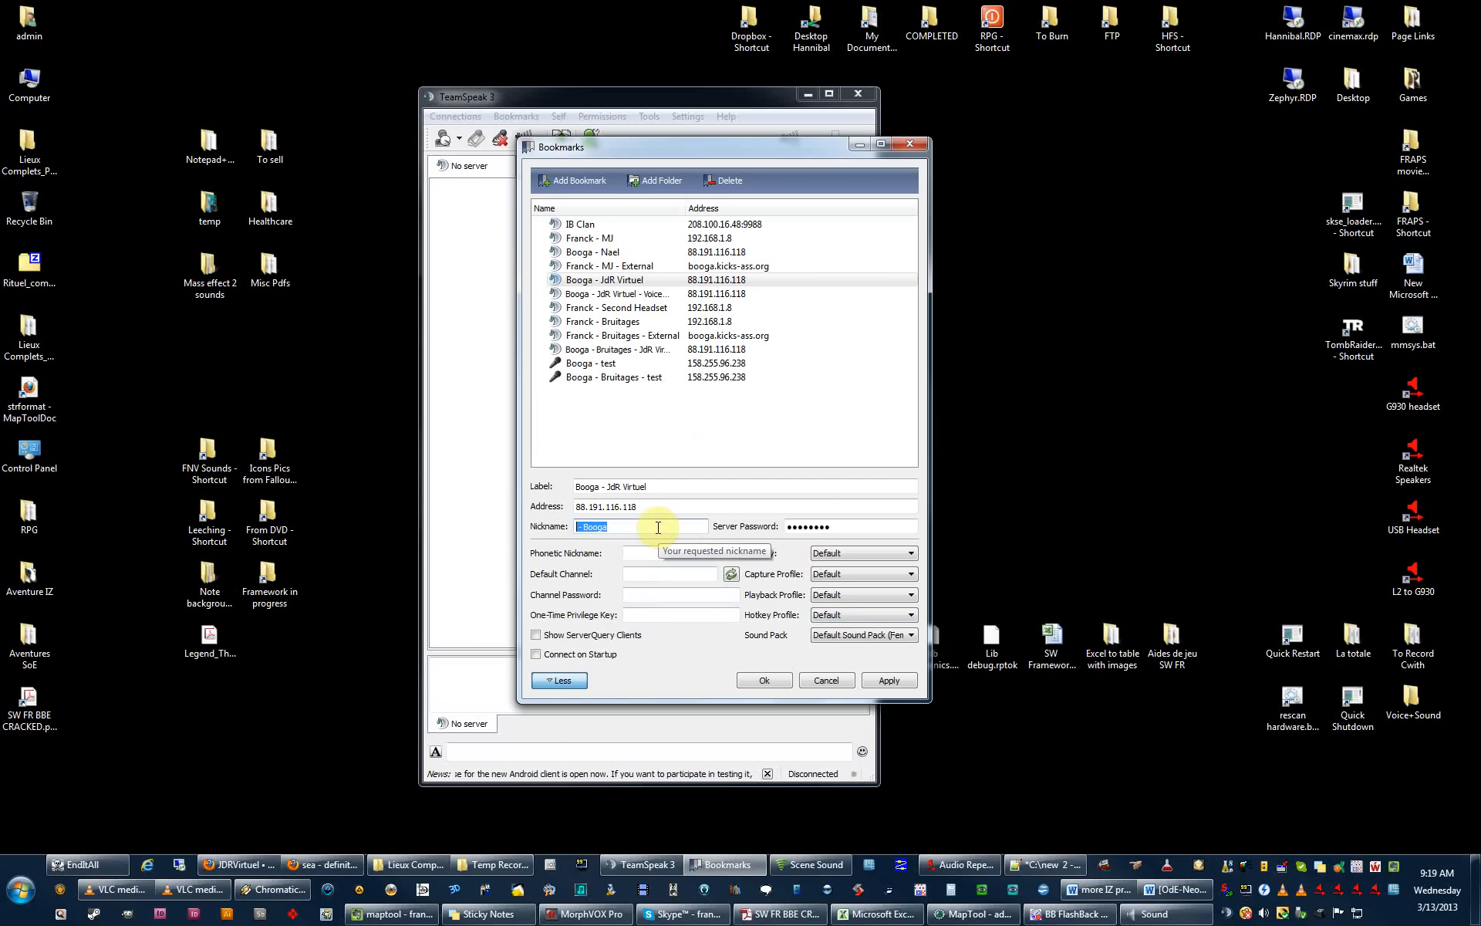
pyautogui.click(581, 187)
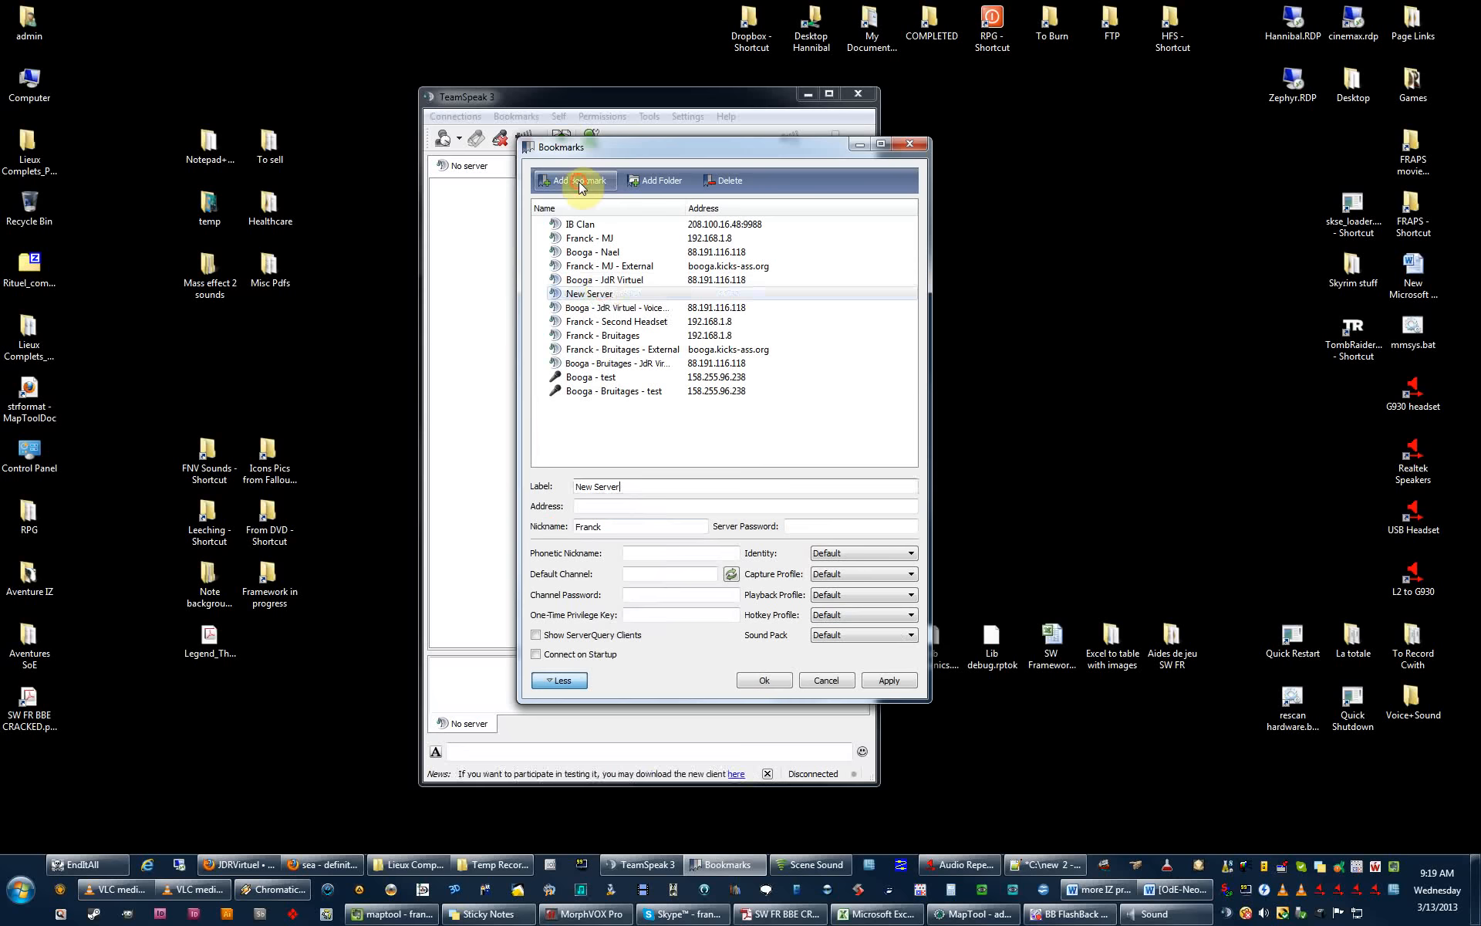
pyautogui.click(602, 293)
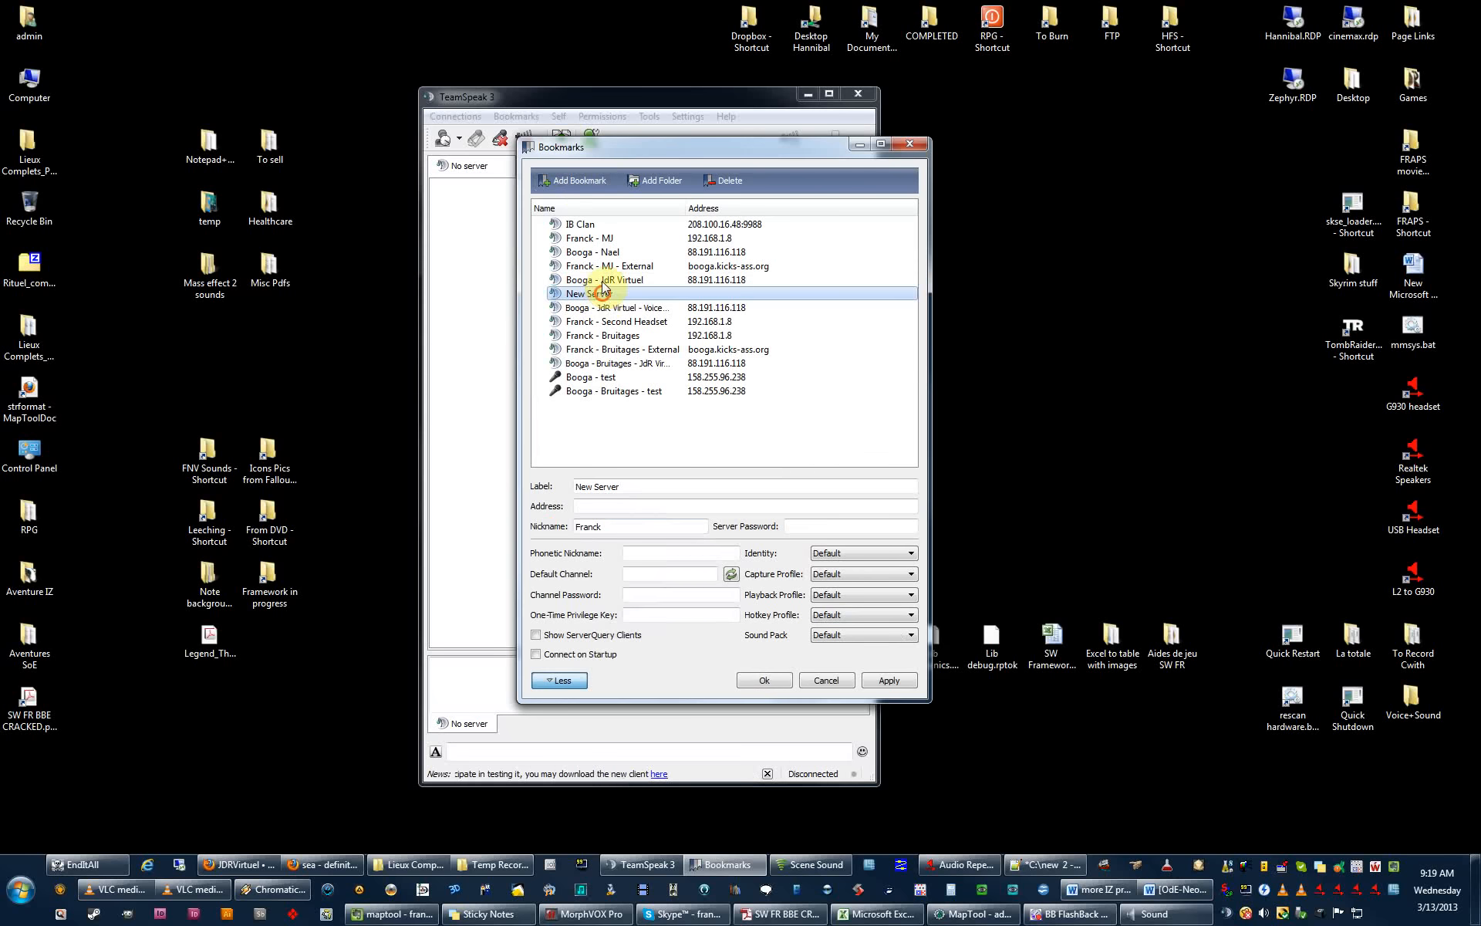
pyautogui.rightClick(599, 295)
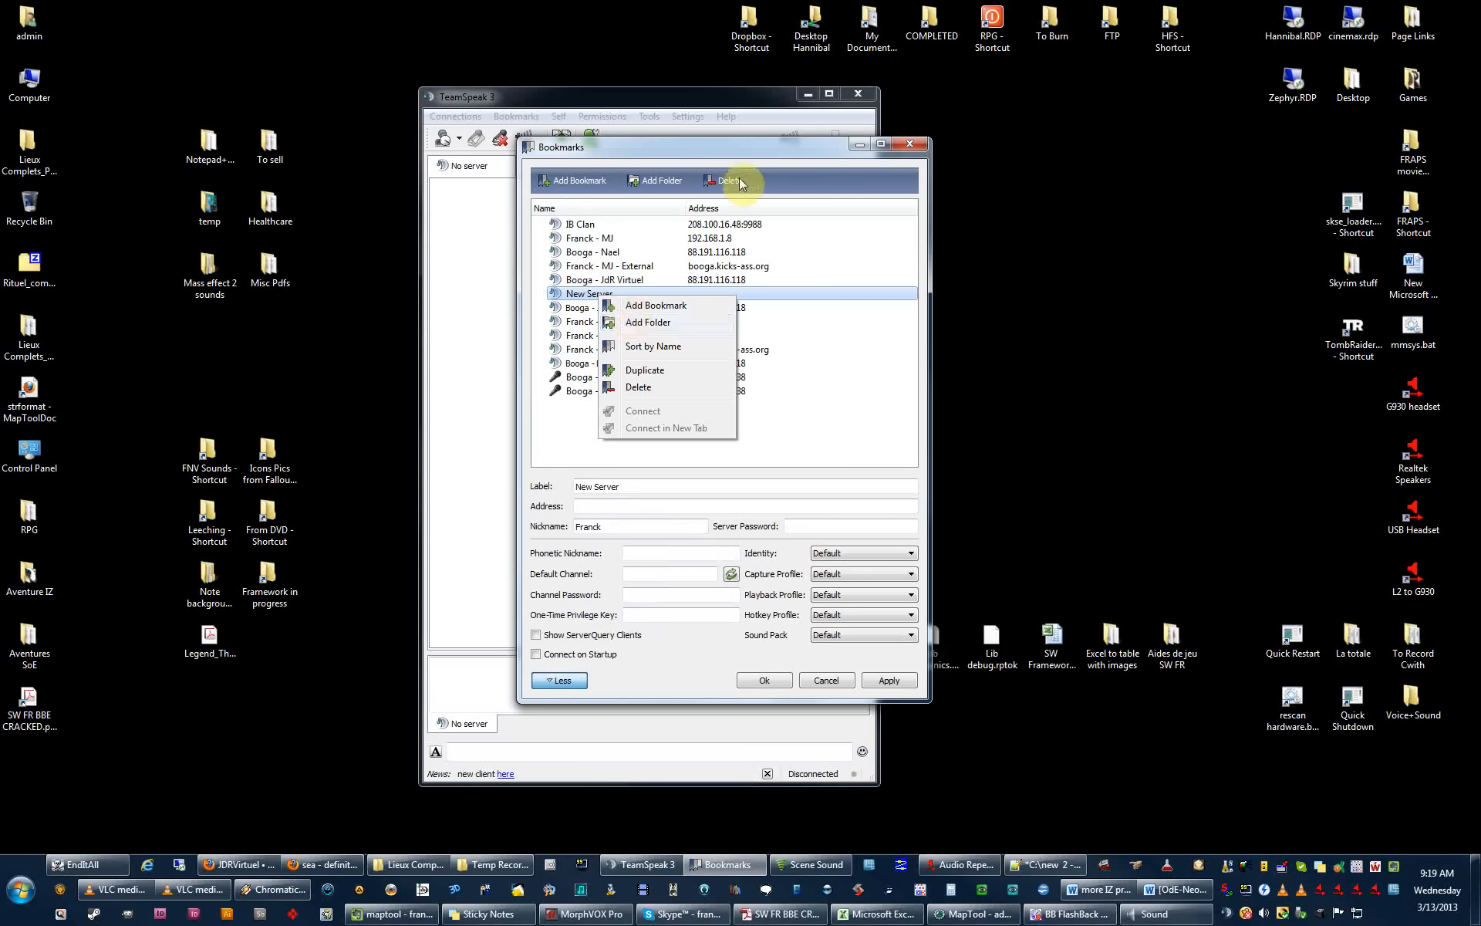
pyautogui.click(772, 181)
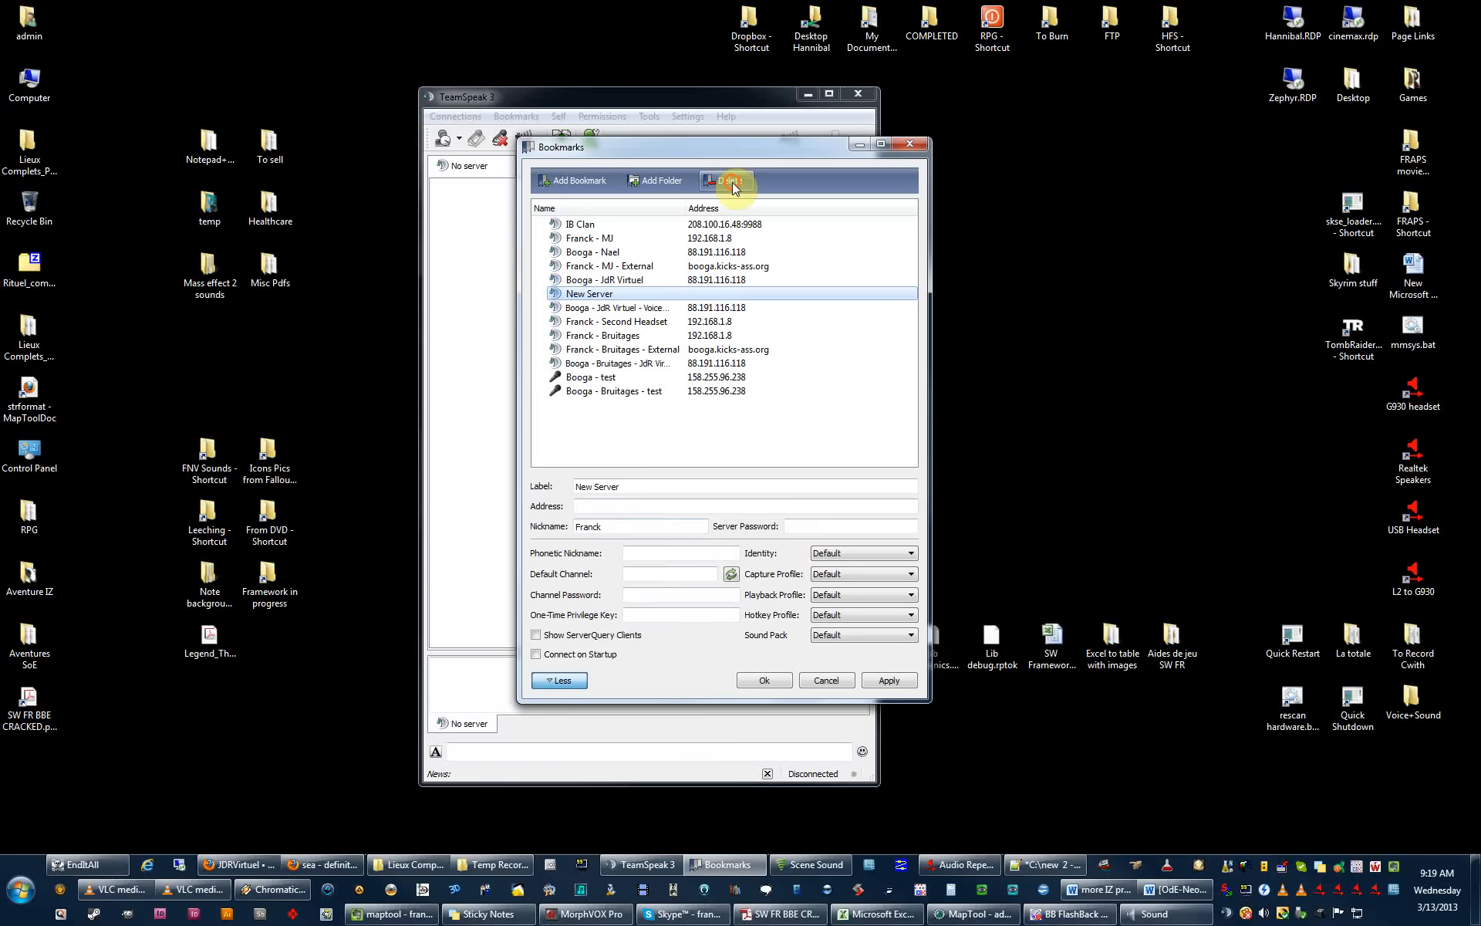
pyautogui.click(731, 182)
# Duplicate the JdR Virtuel bookmark that uses the Default capture profile and select the copy.
pyautogui.click(622, 281)
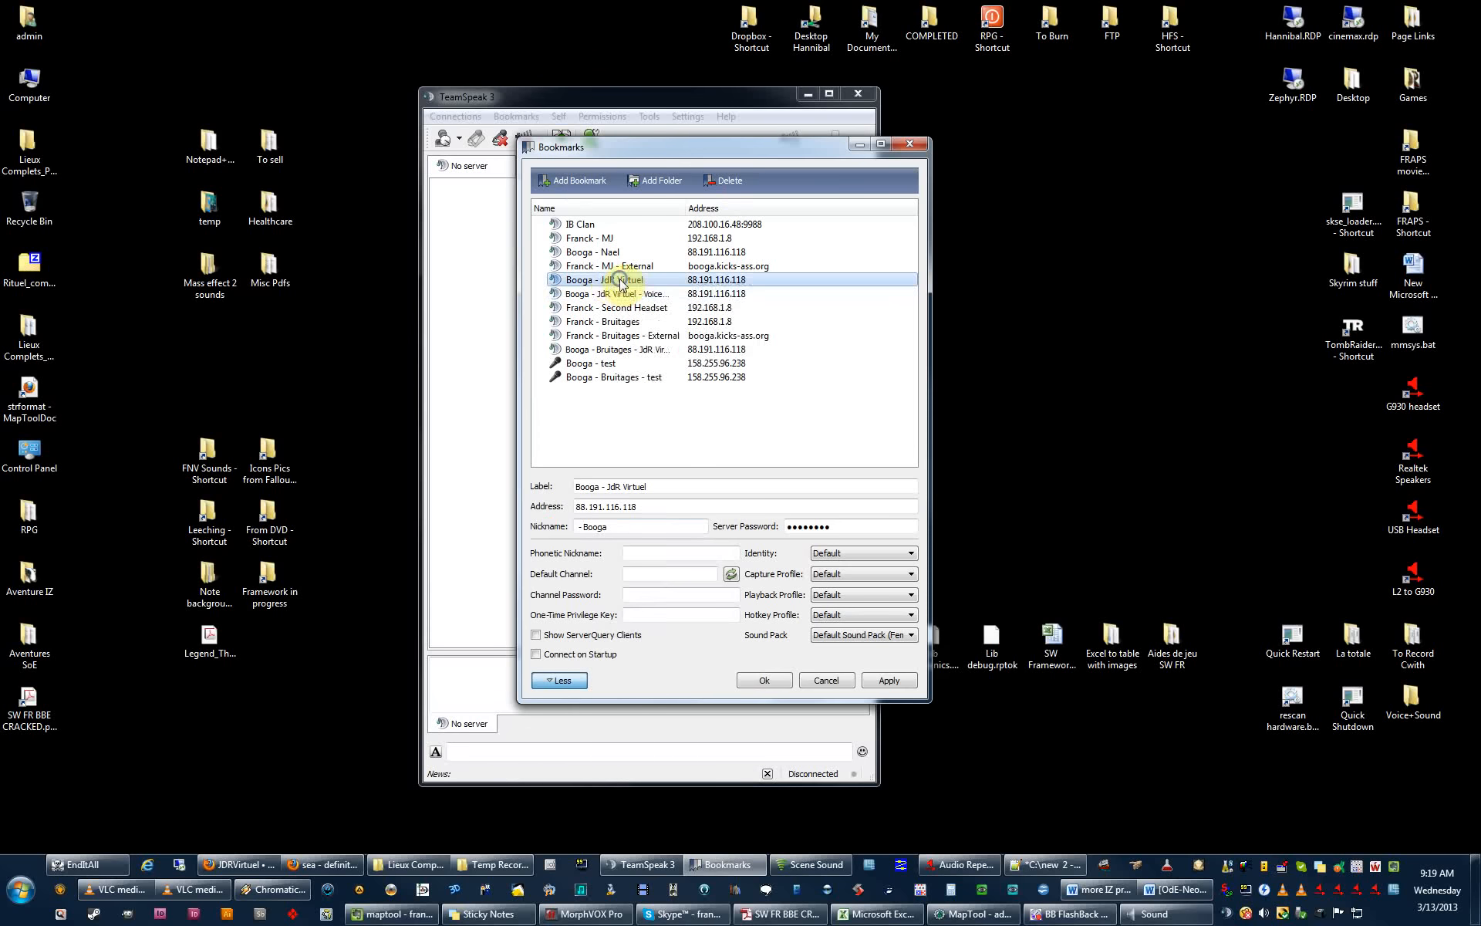
pyautogui.rightClick(611, 283)
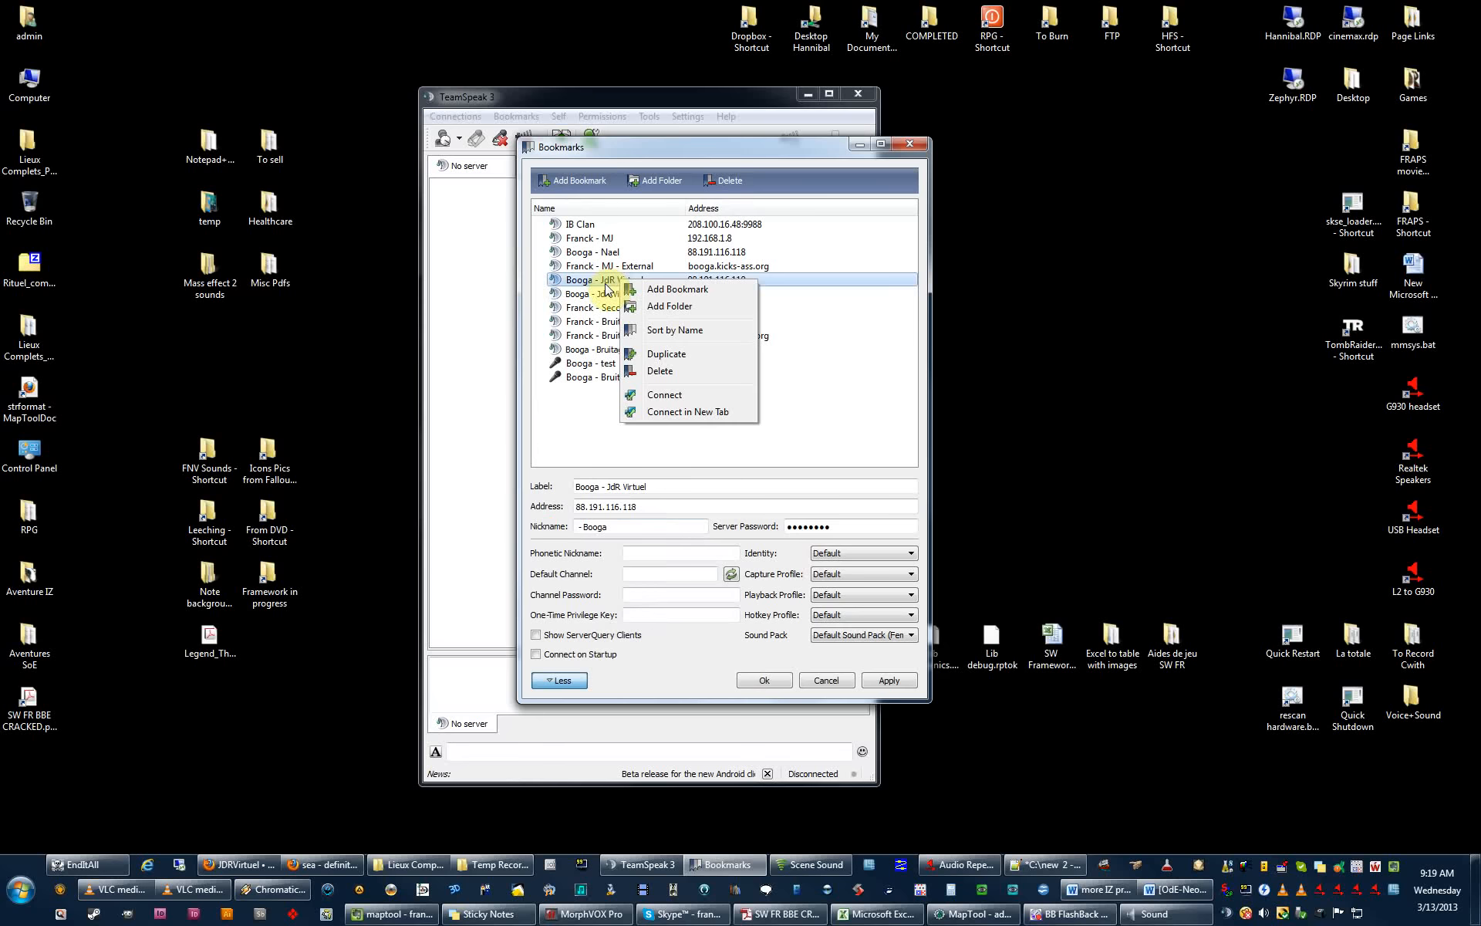
pyautogui.click(606, 295)
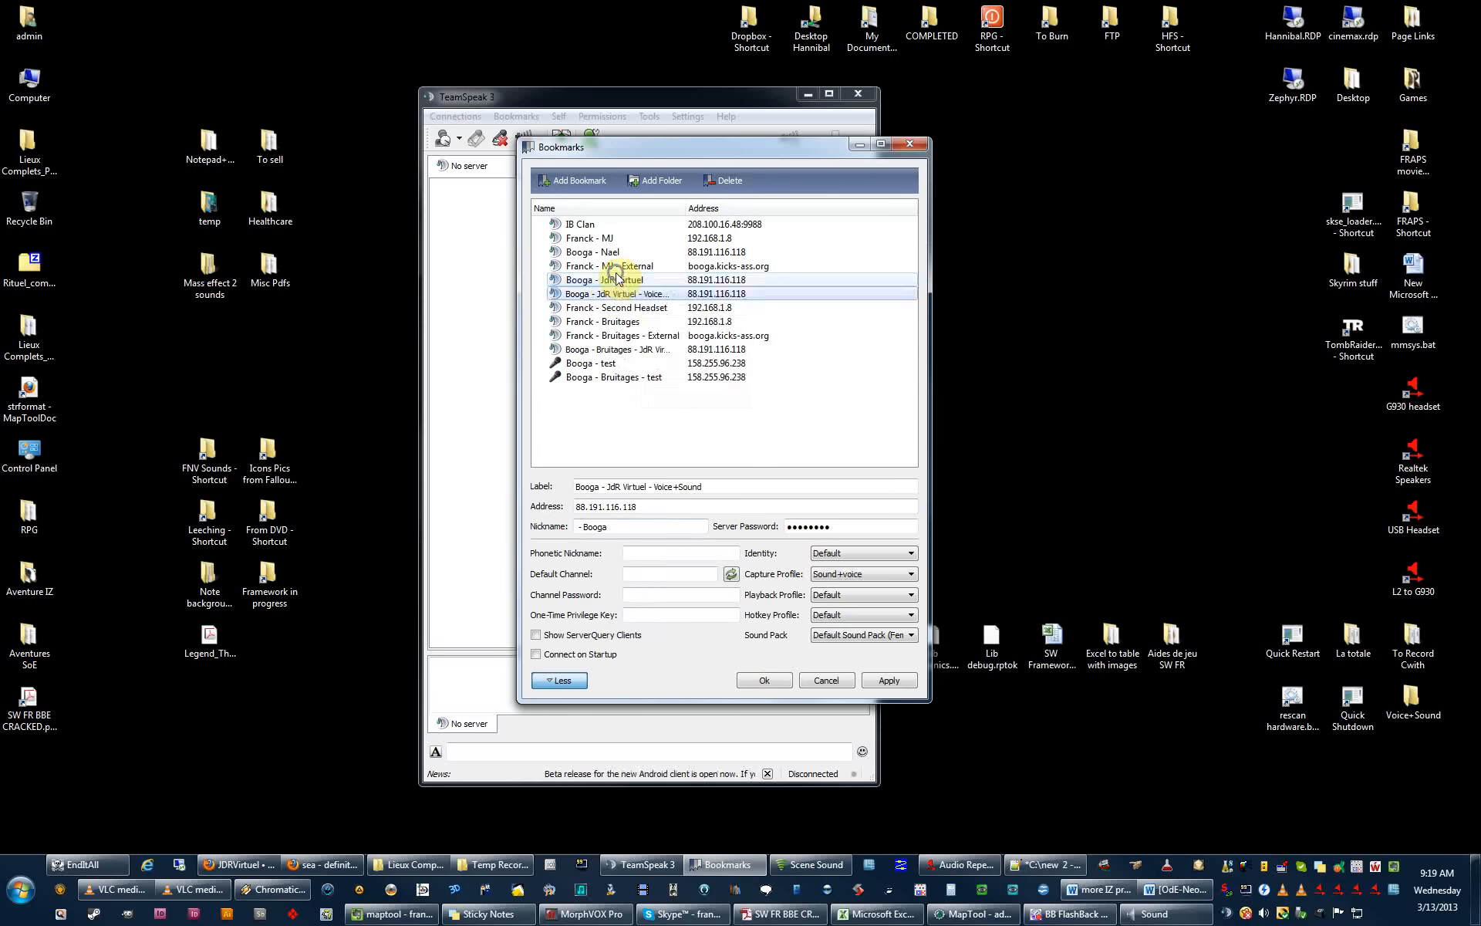
pyautogui.rightClick(617, 279)
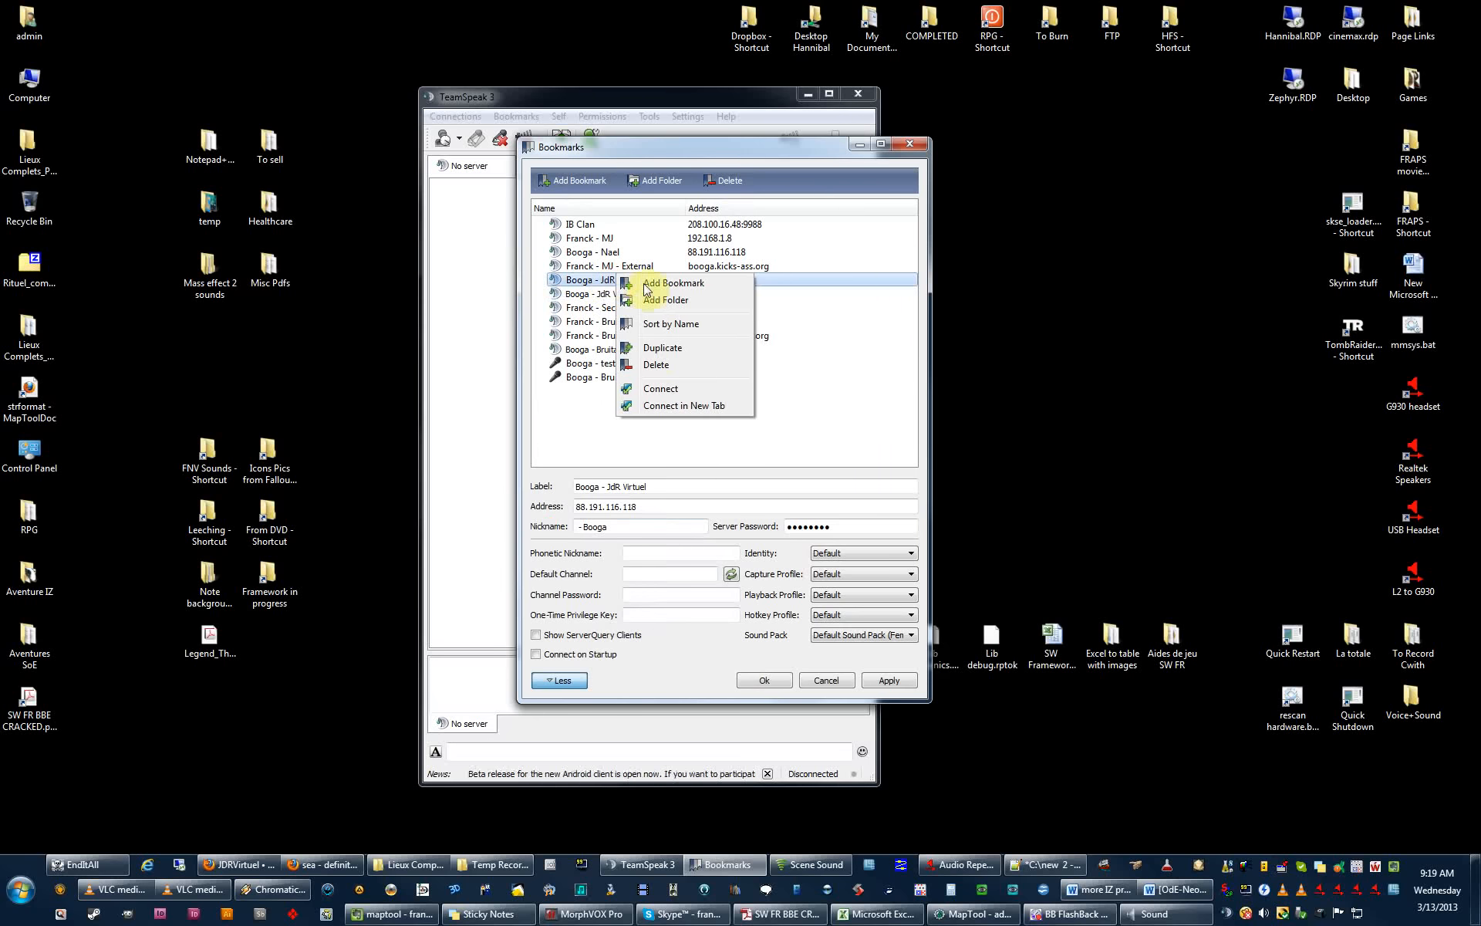
pyautogui.click(658, 352)
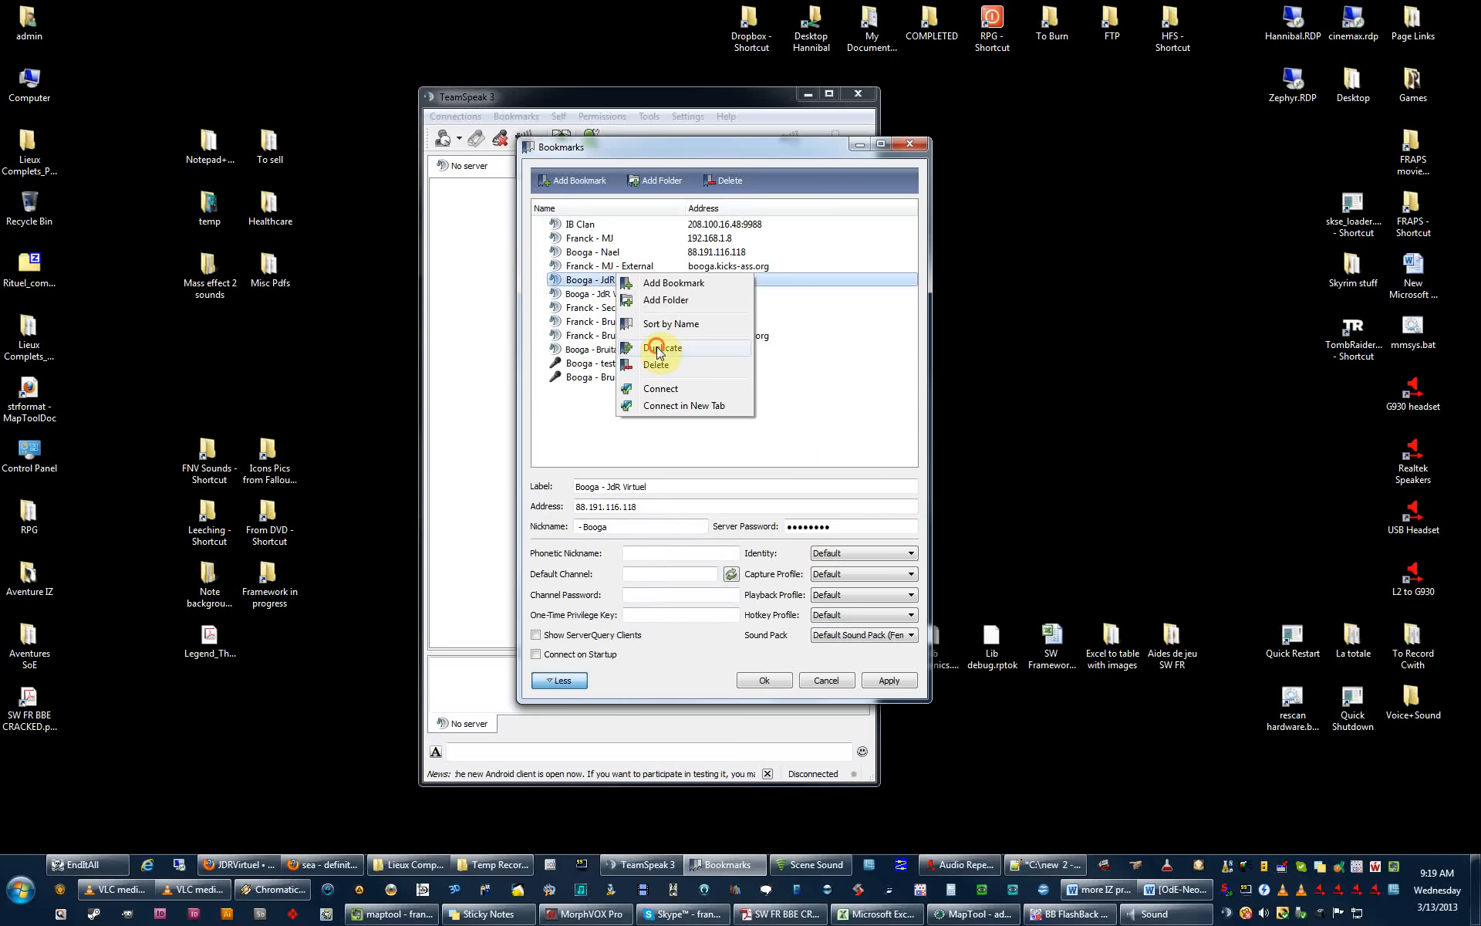
pyautogui.click(617, 282)
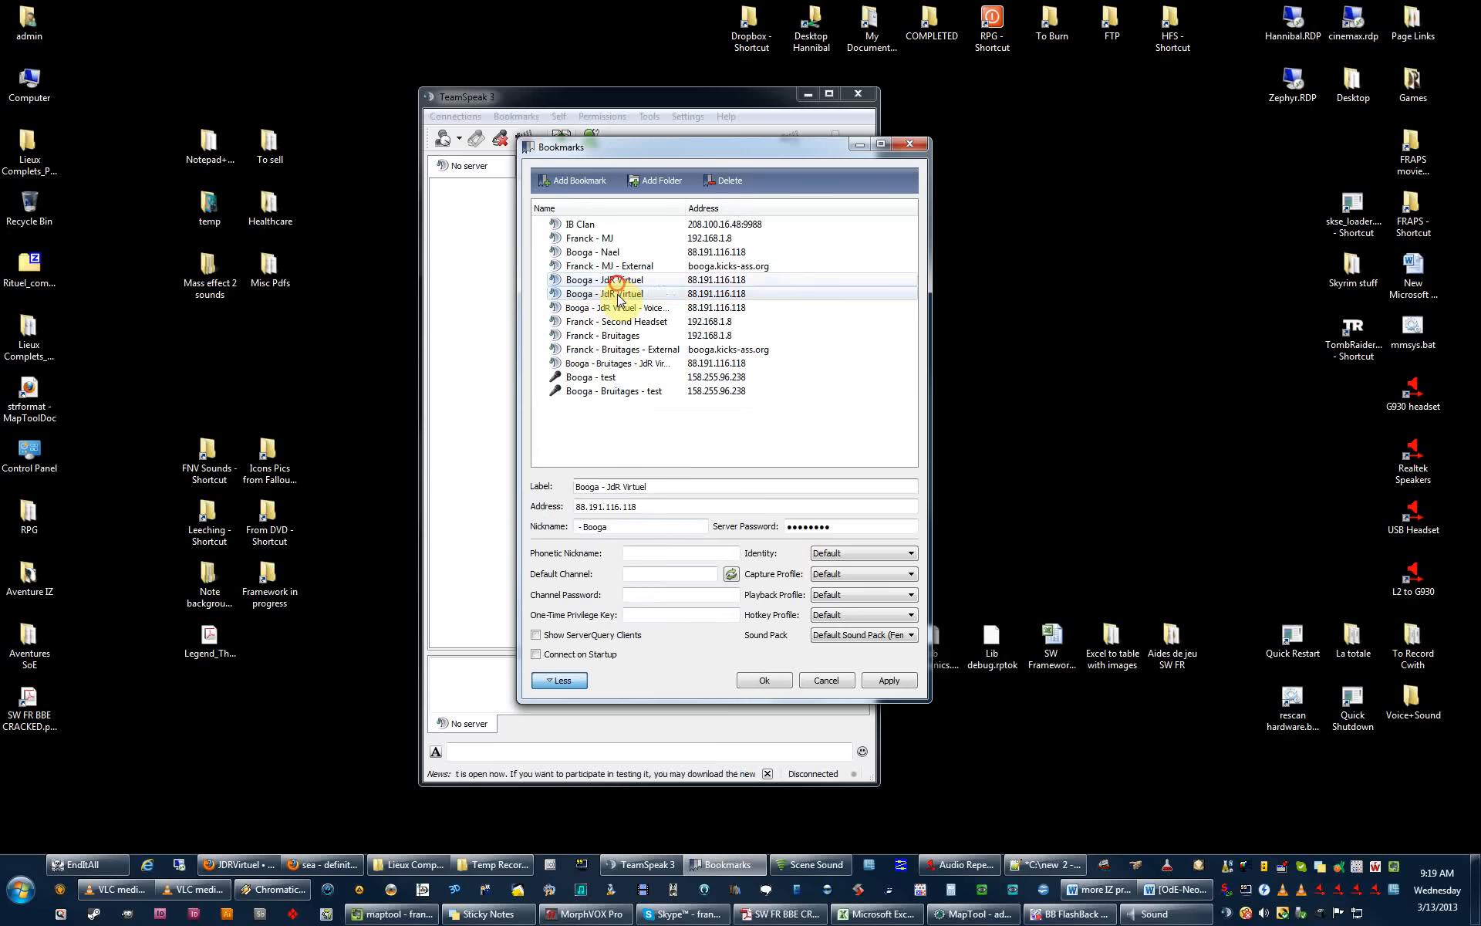
pyautogui.click(618, 295)
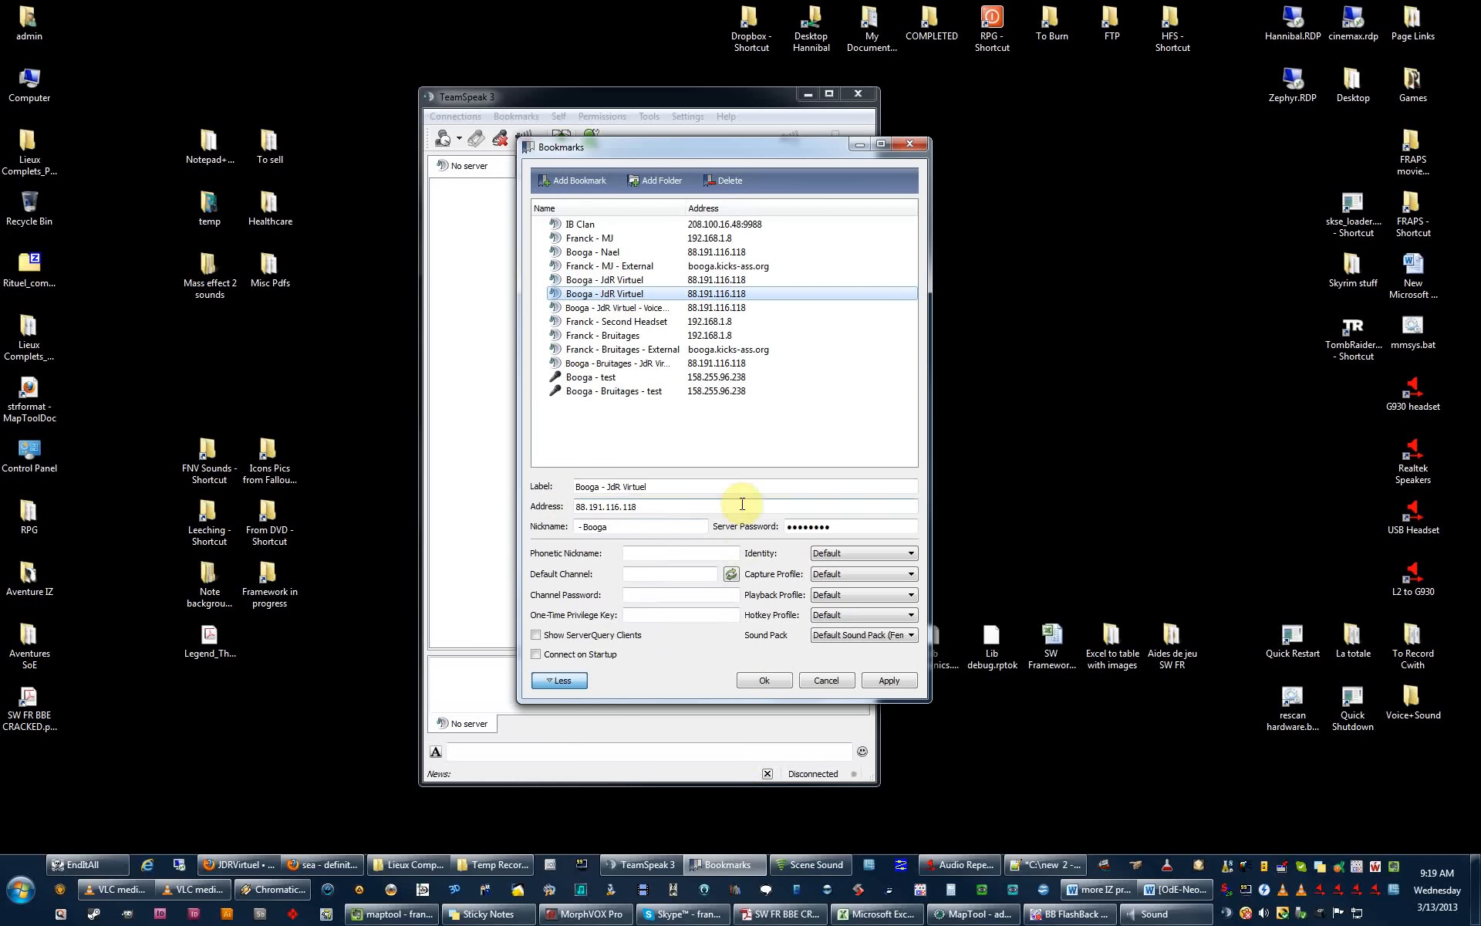
# Change the copied bookmark's label to Bruitage 2 - JdR Virtuel.
pyautogui.moveTo(606, 487); pyautogui.dragTo(825, 542)
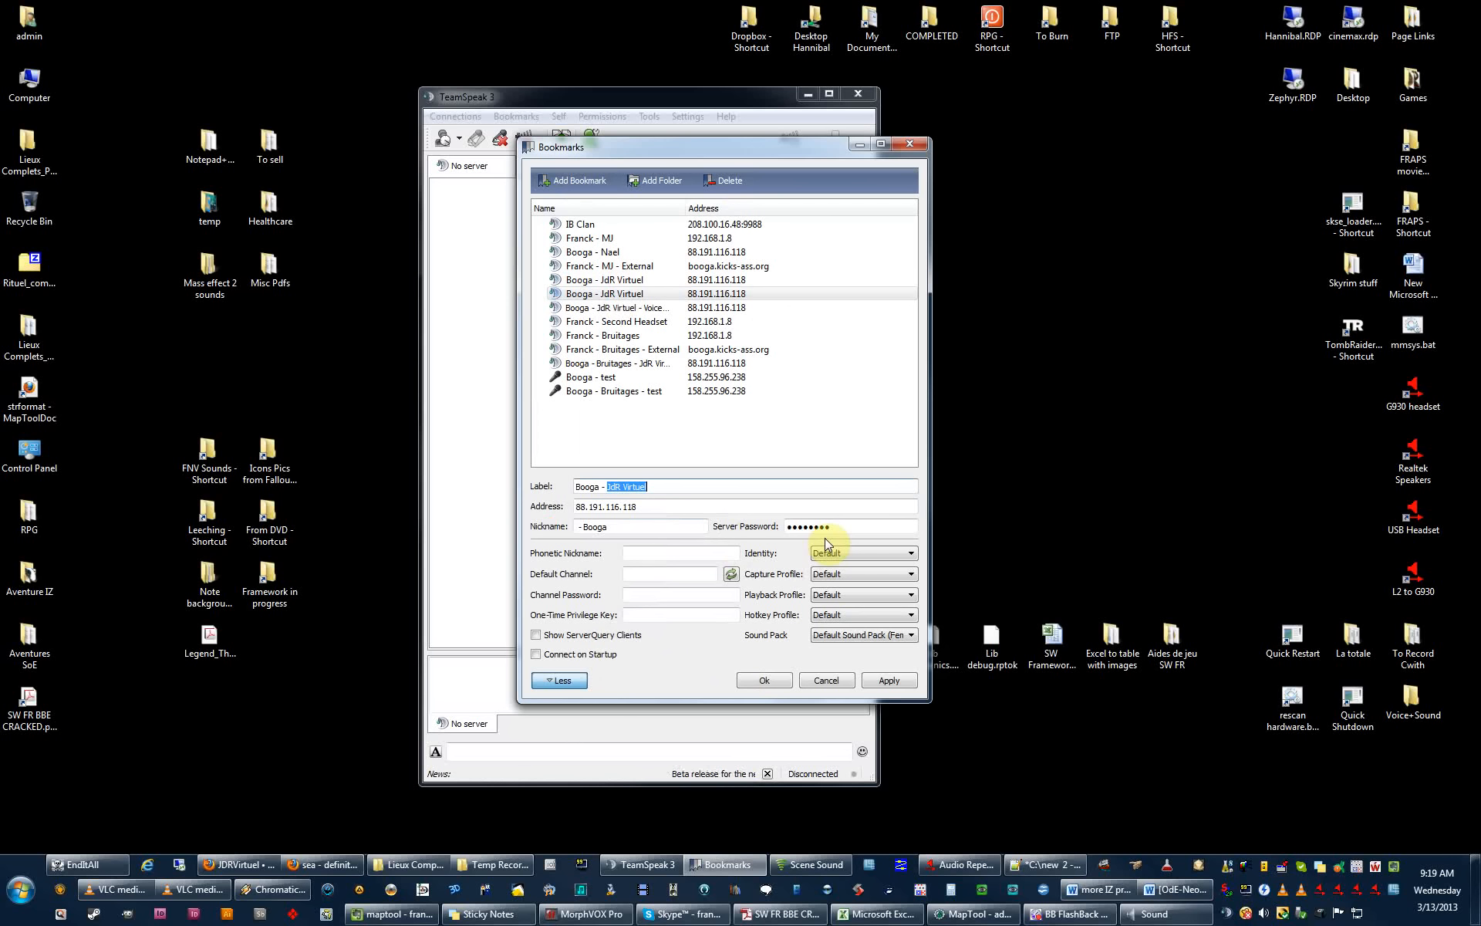
pyautogui.click(589, 482)
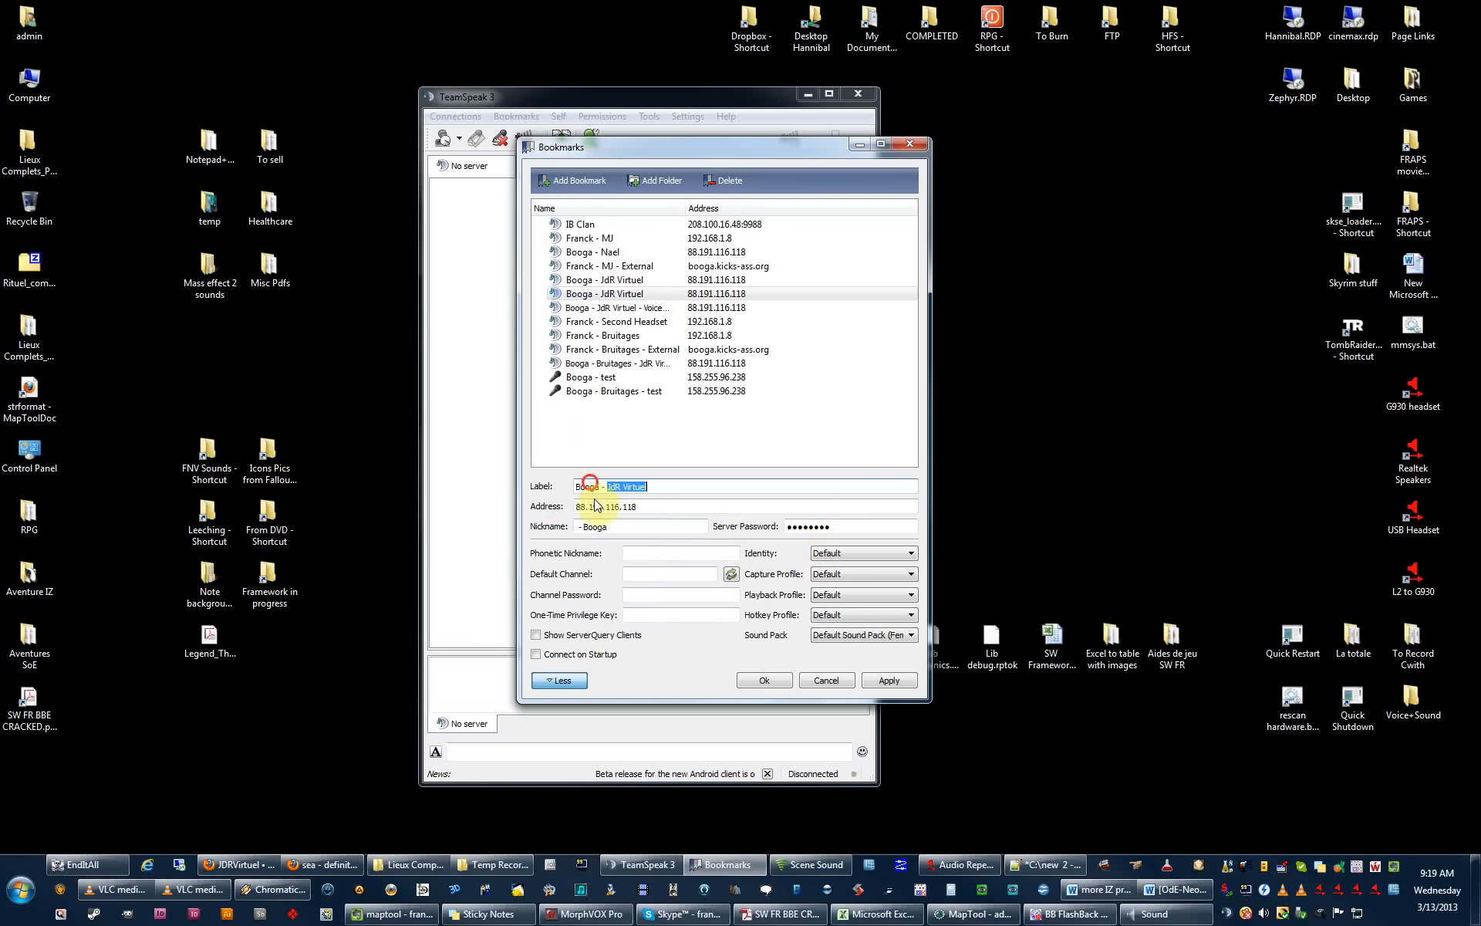
pyautogui.click(596, 489)
pyautogui.moveTo(542, 503); pyautogui.dragTo(545, 510)
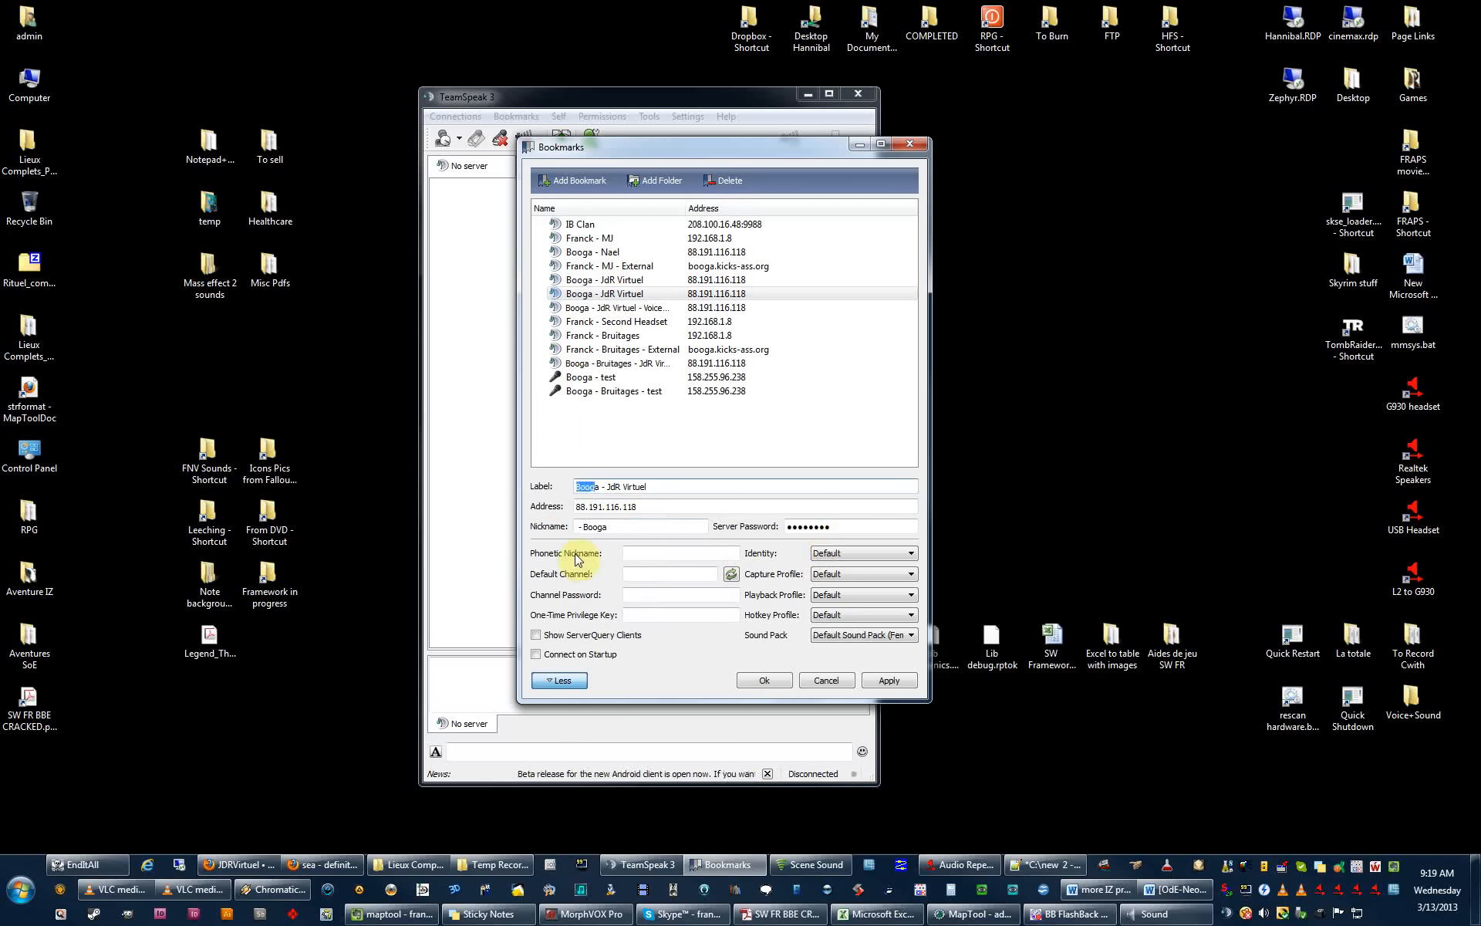
pyautogui.press('Right')
pyautogui.press('Delete')
pyautogui.press('Delete')
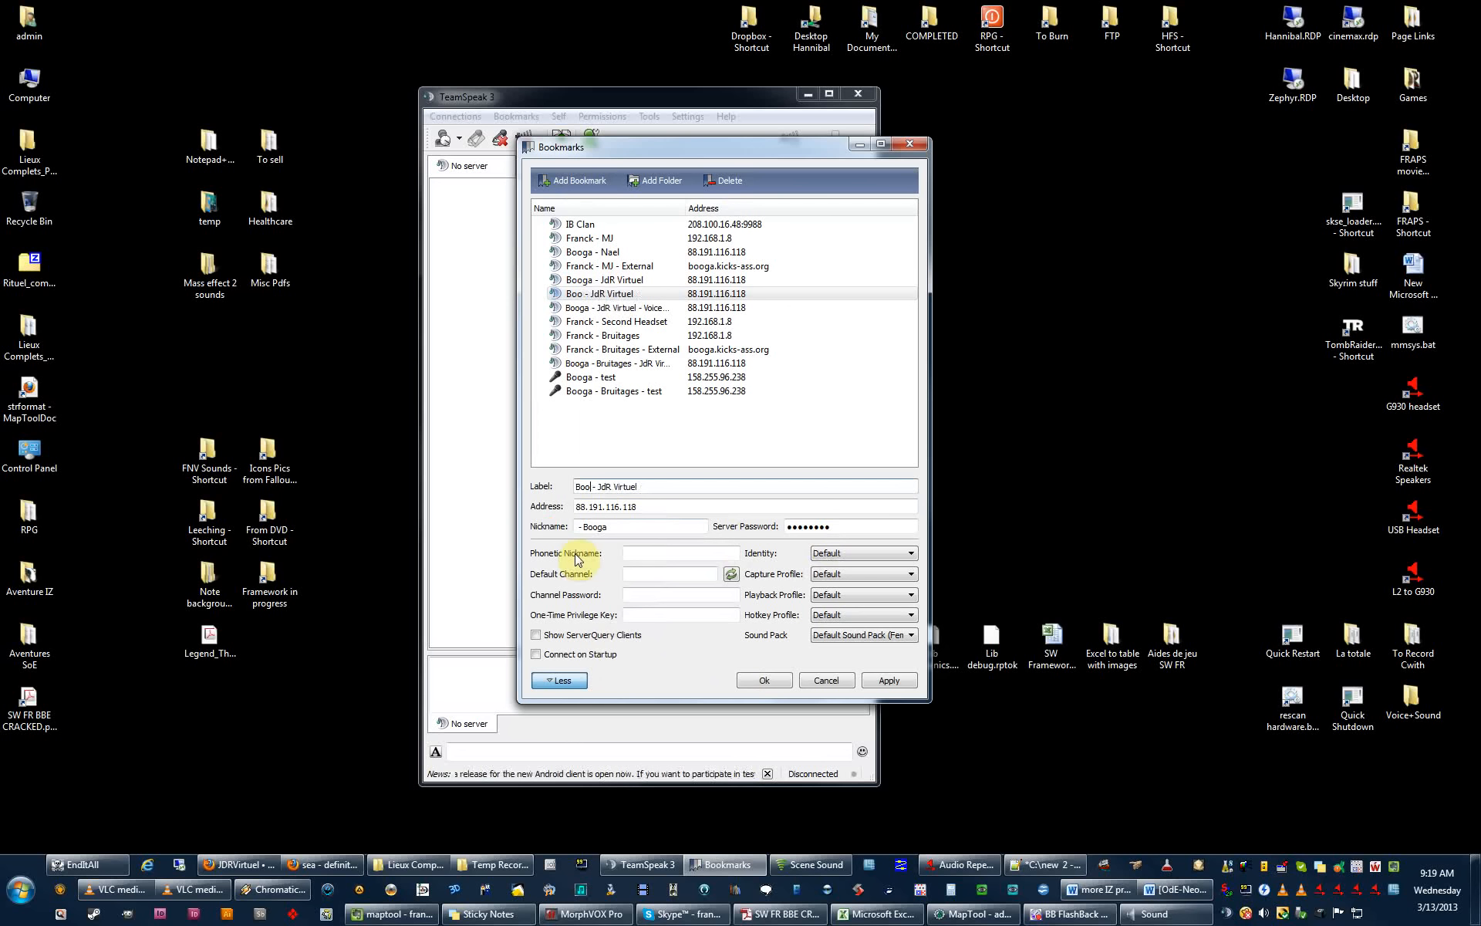
pyautogui.press('BackSpace')
pyautogui.press('BackSpace')
pyautogui.write('ruita')
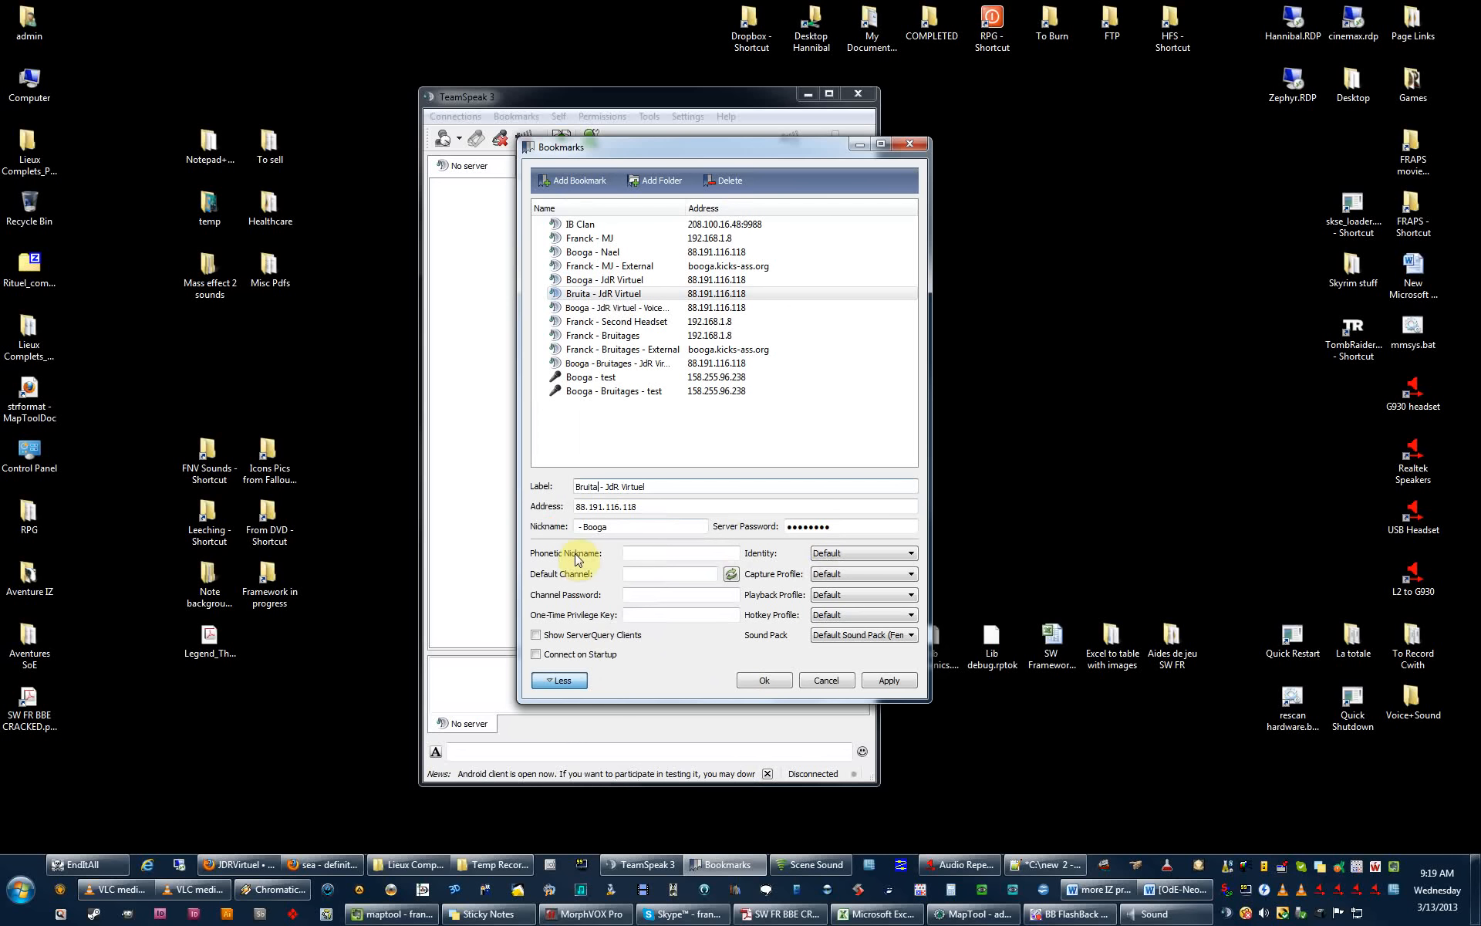
pyautogui.write('ge ')
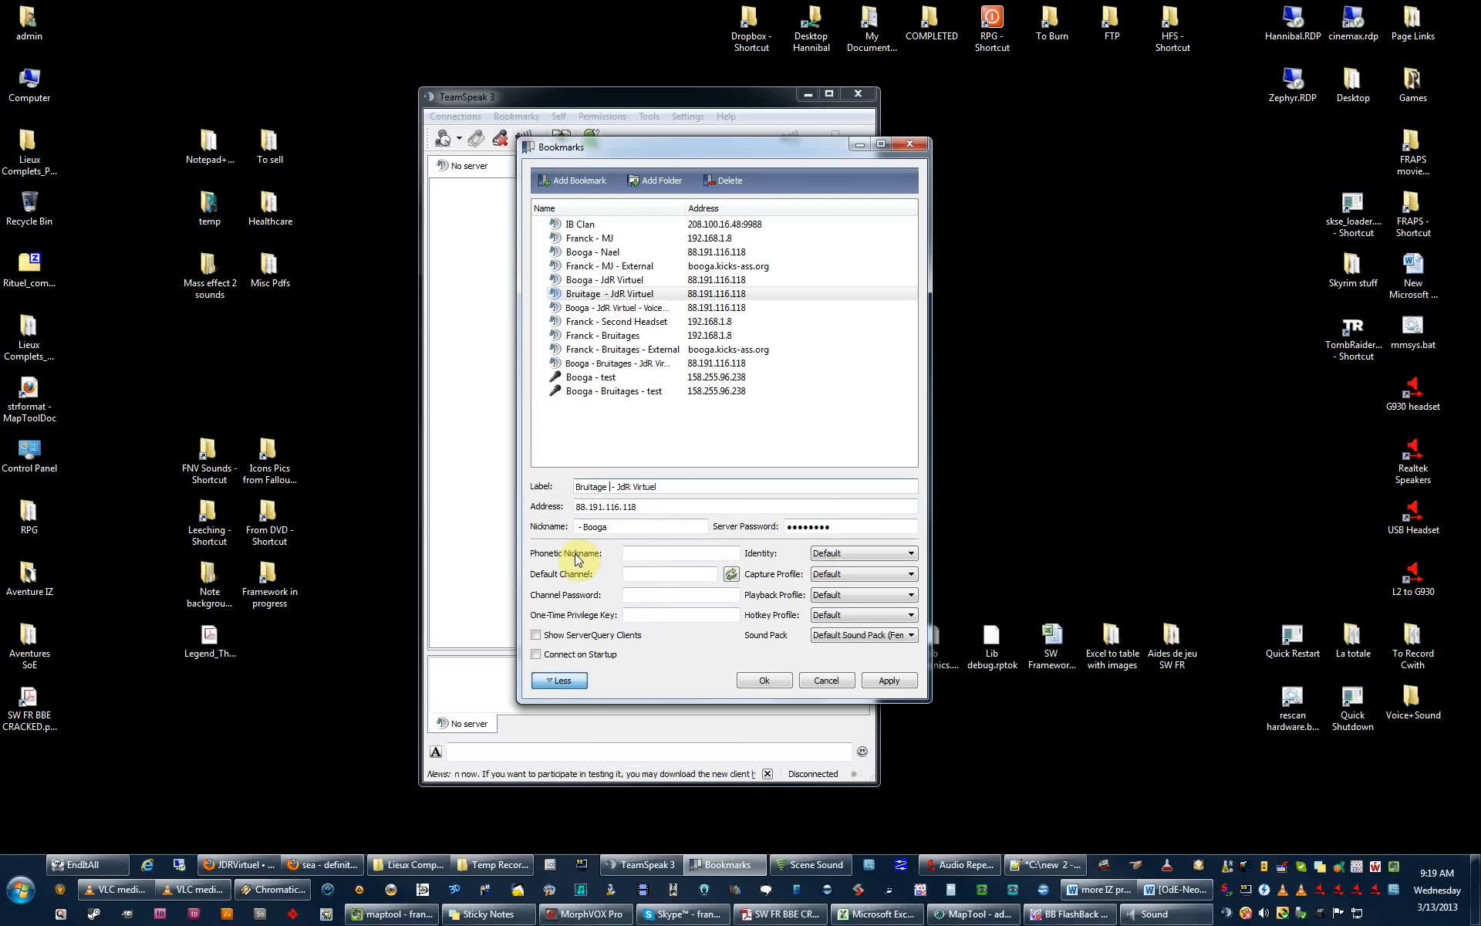
pyautogui.write('2')
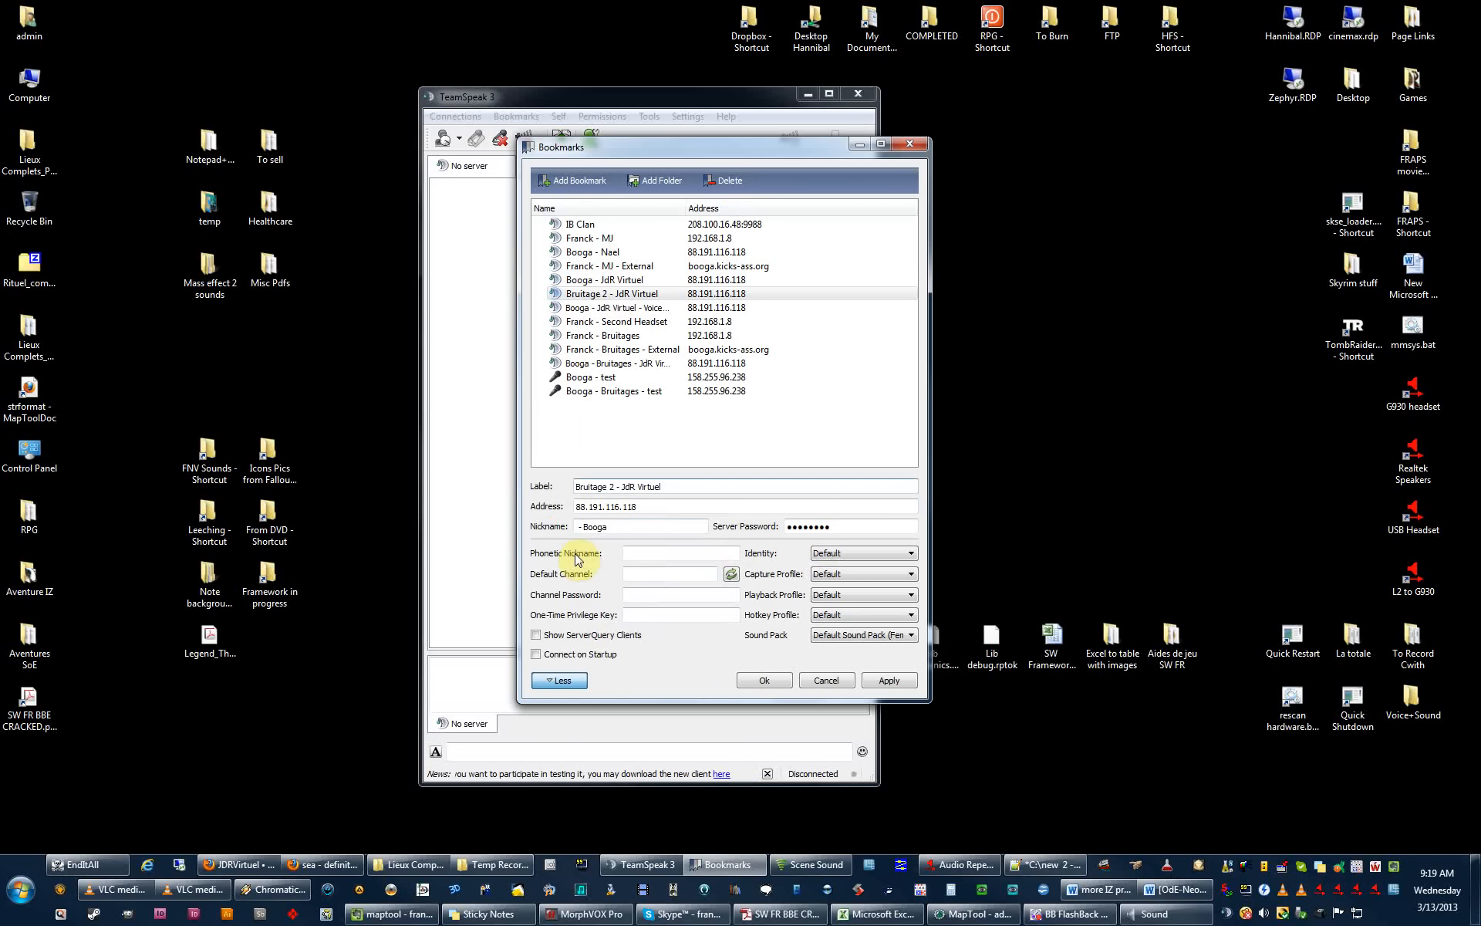
pyautogui.click(622, 488)
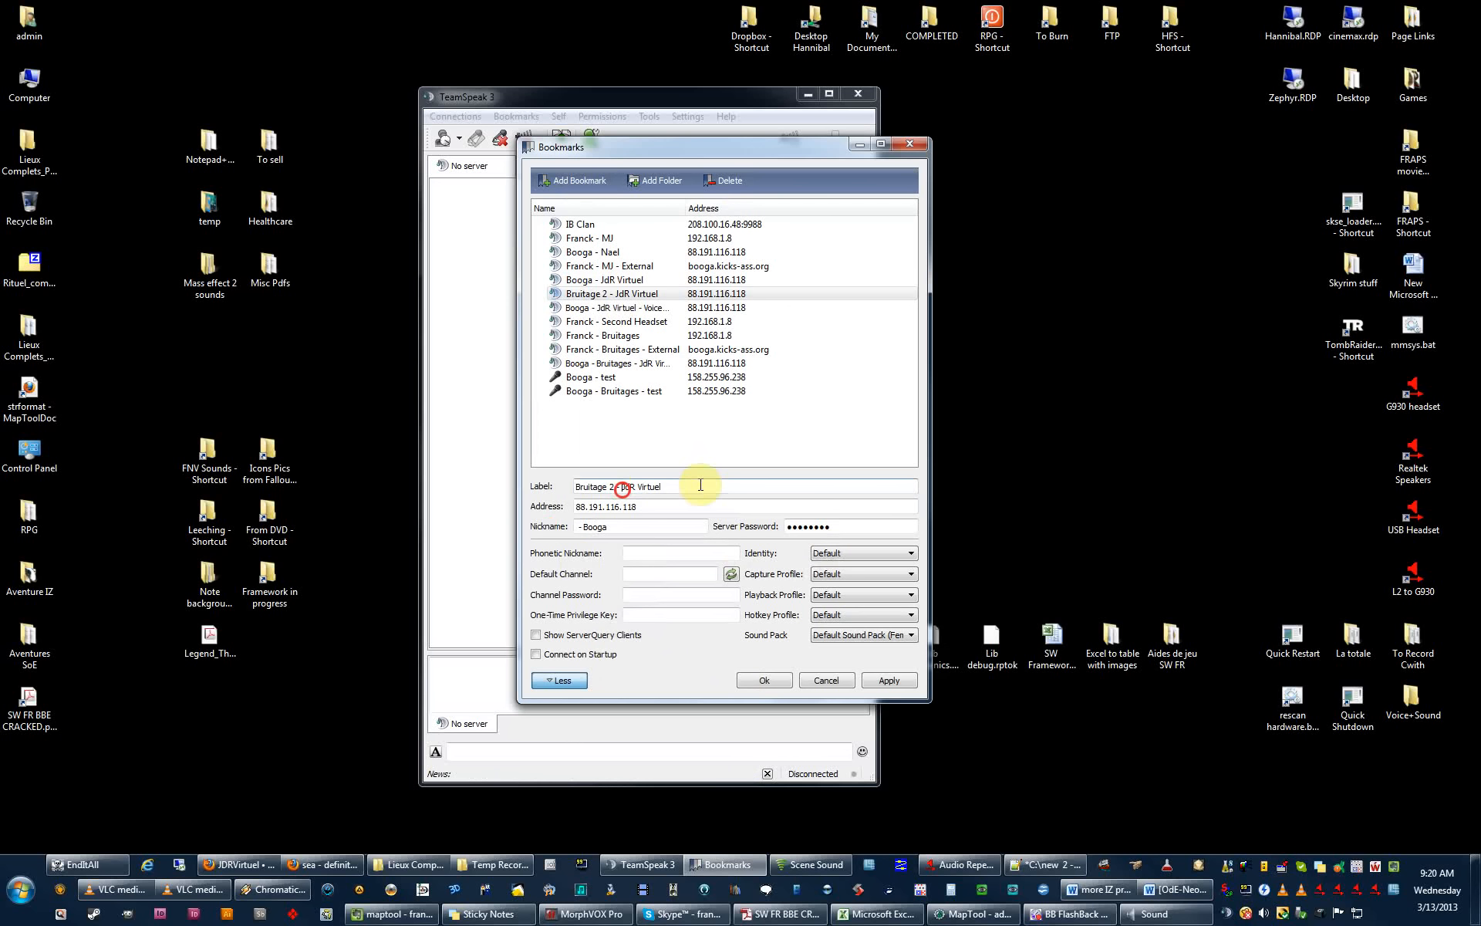
pyautogui.click(699, 484)
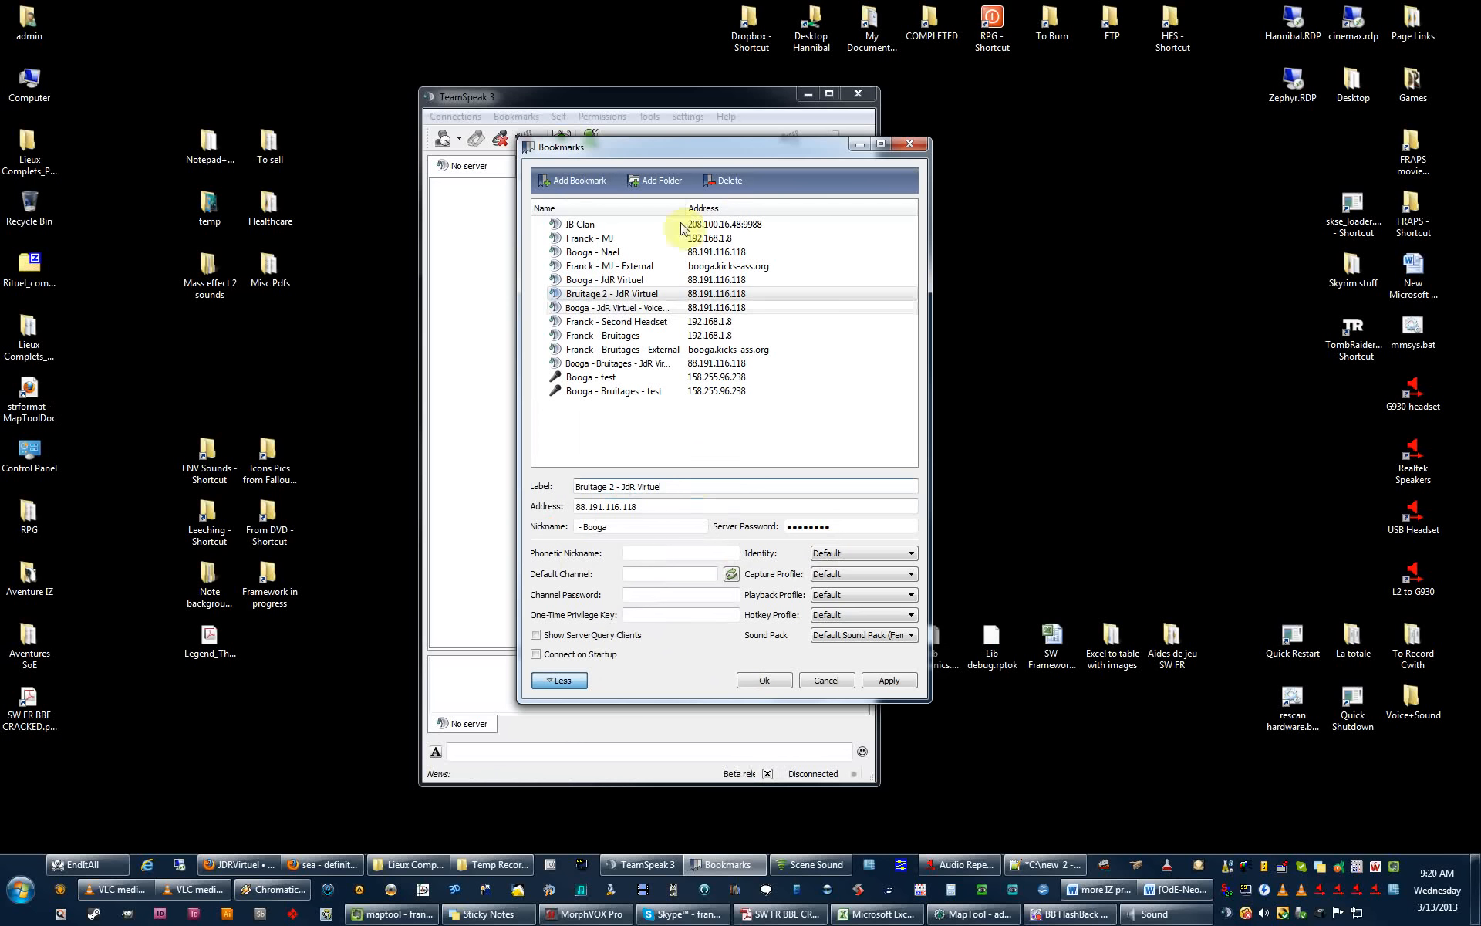
# Set the Bruitage 2 bookmark's nickname to Bruitage.
pyautogui.click(676, 506)
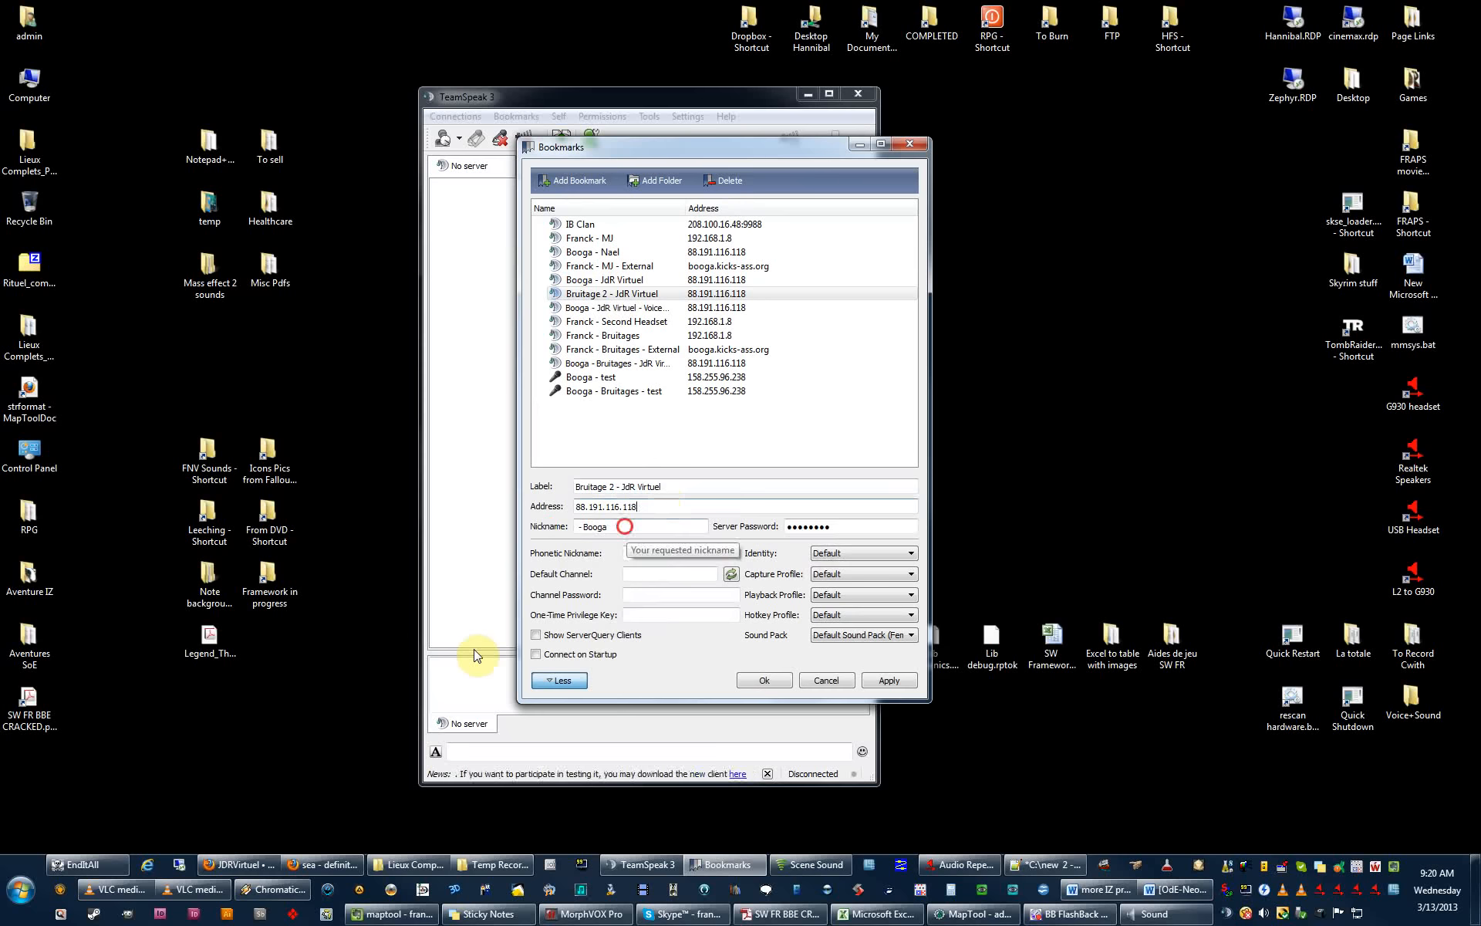
pyautogui.press('Tab')
pyautogui.write('B')
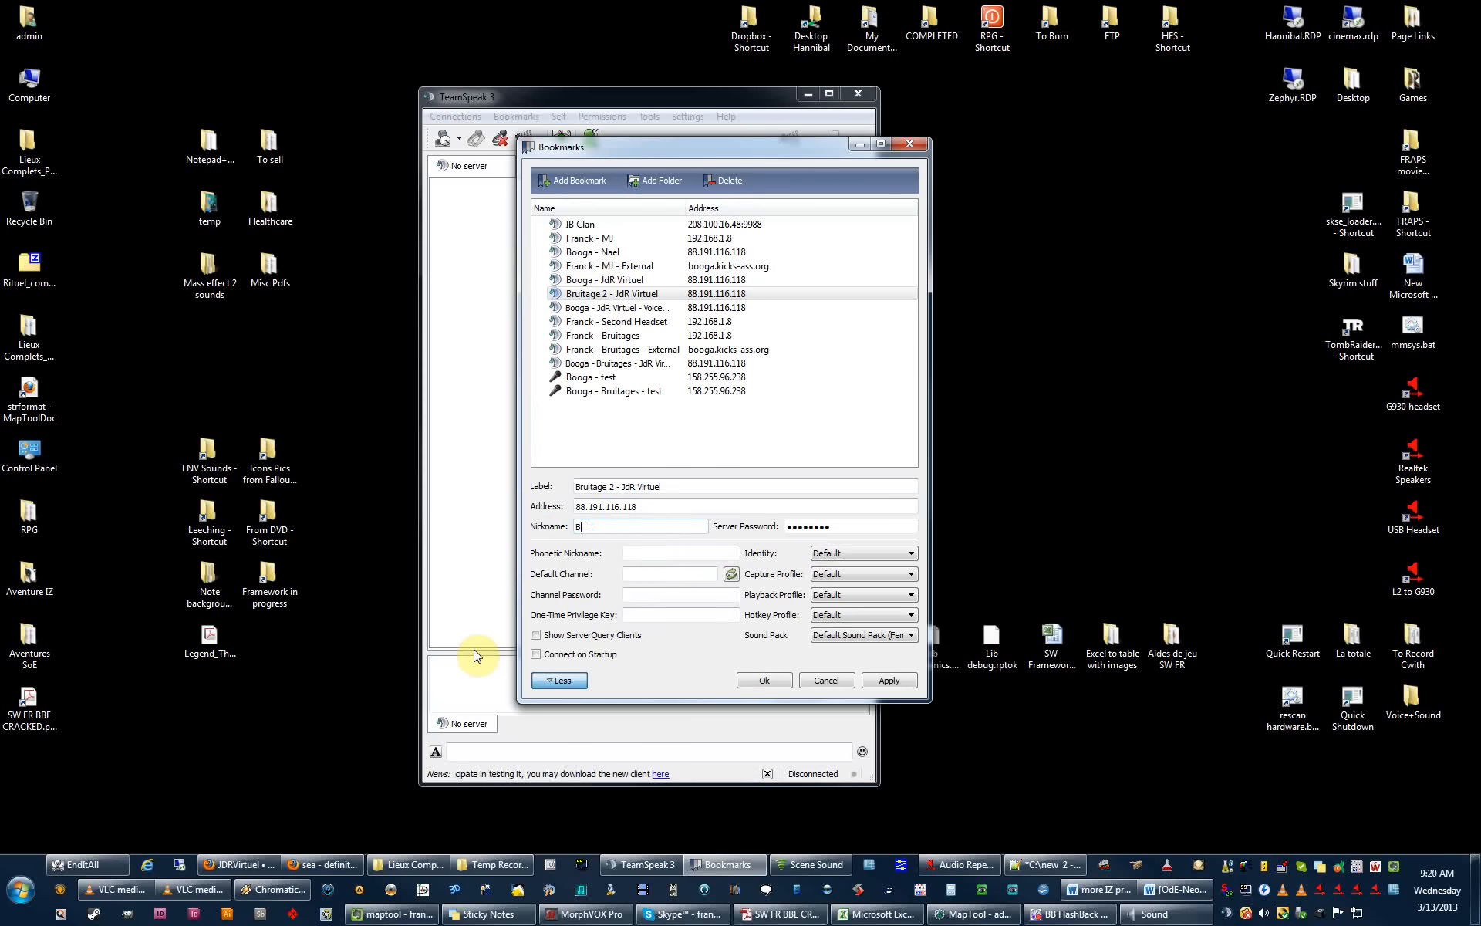
pyautogui.write('ruitage')
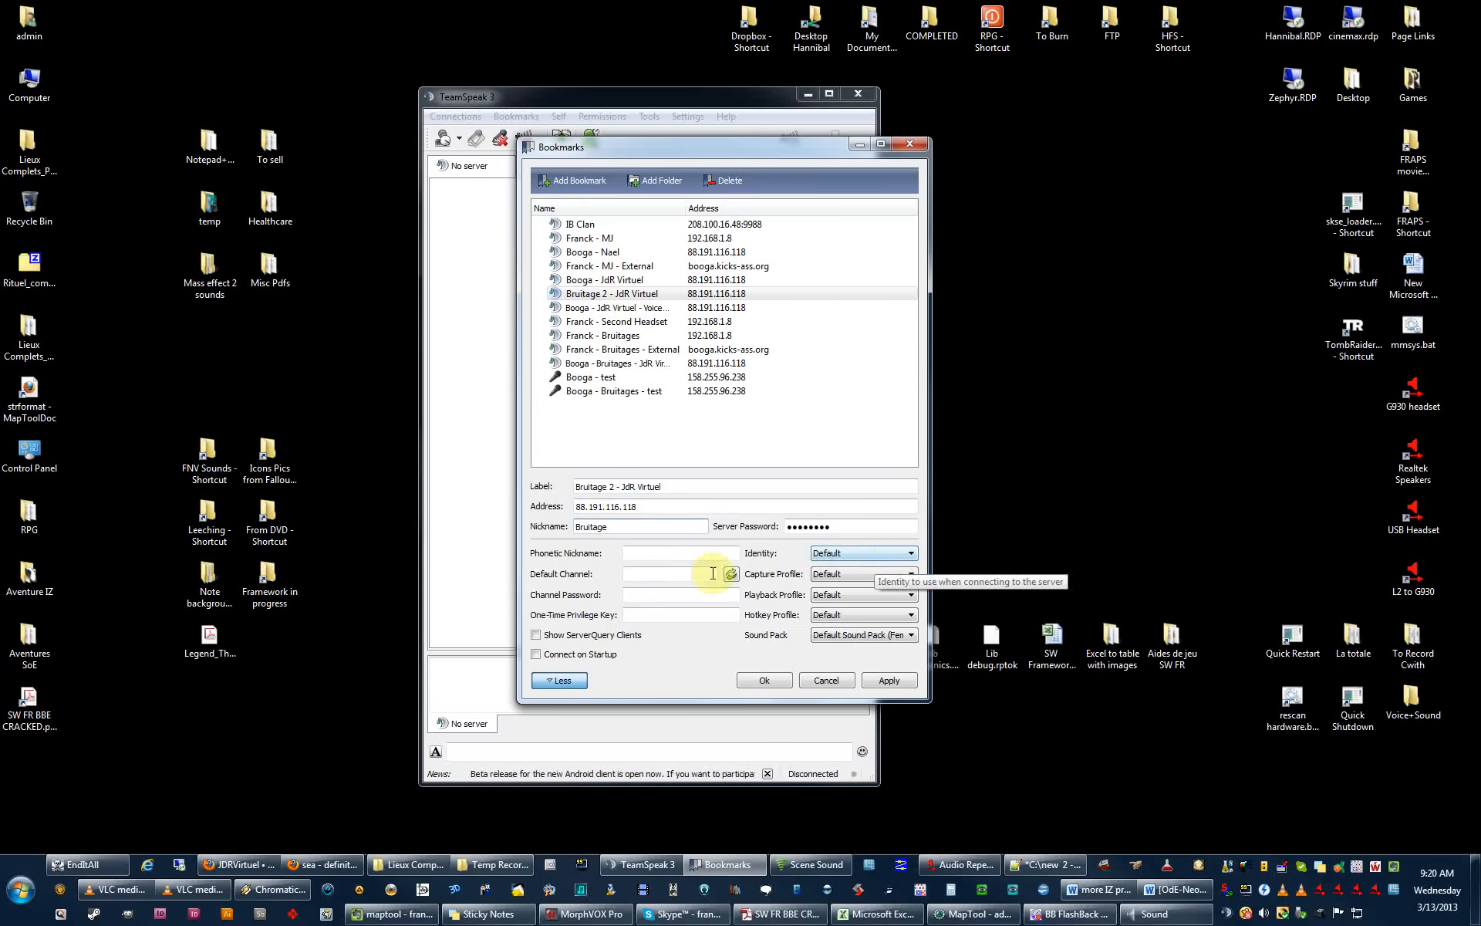
# Assign the Bruitages 2 identity and the VAC 2 capture profile to the Bruitage 2 - JdR Virtuel bookmark.
pyautogui.click(894, 554)
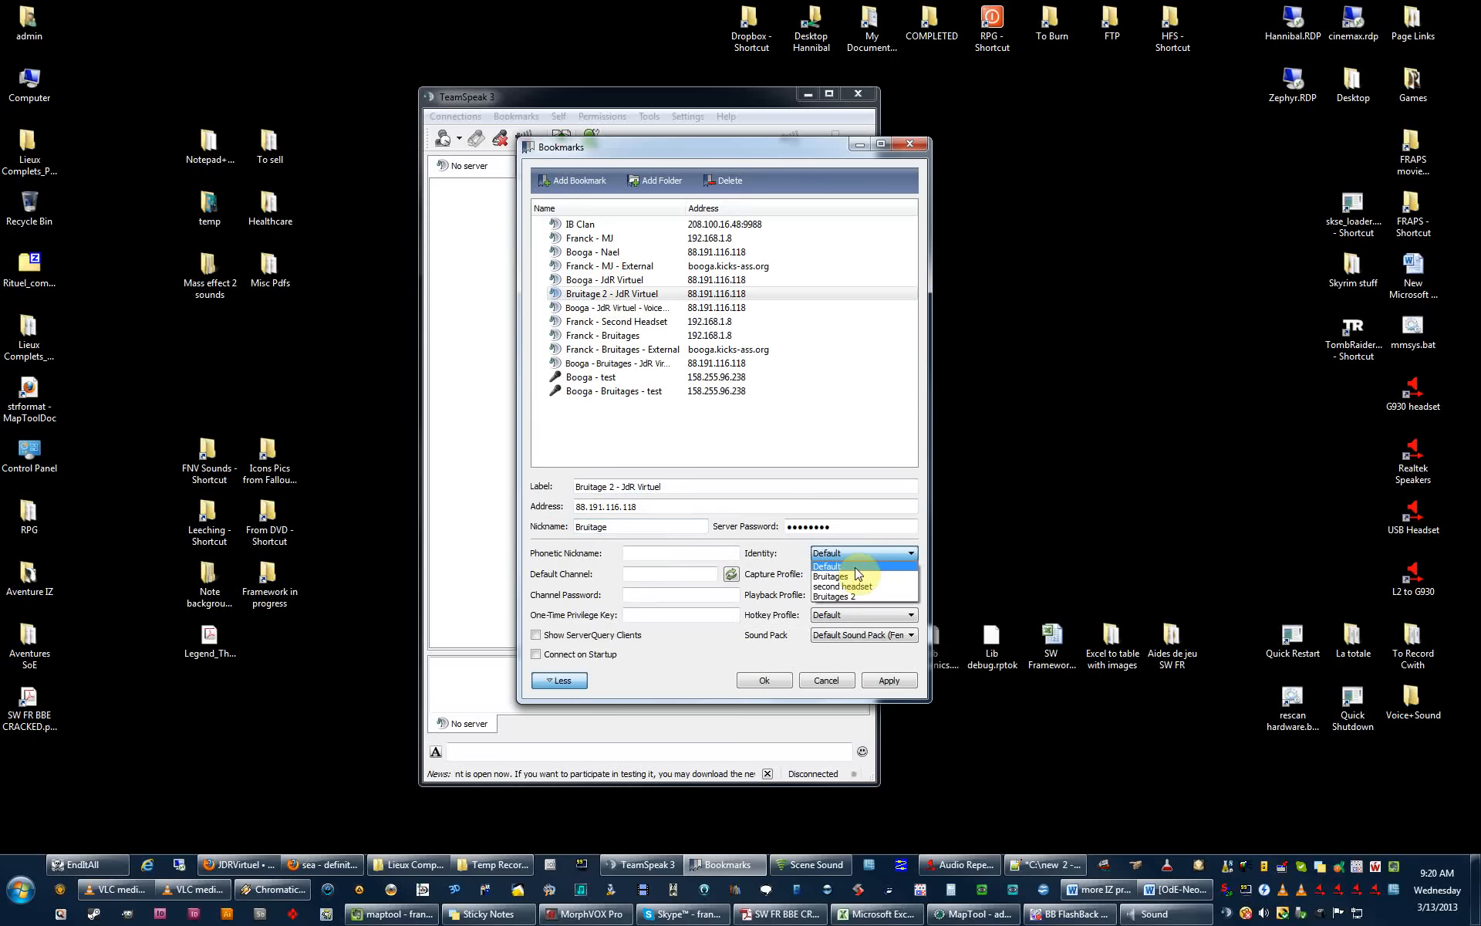
pyautogui.click(853, 598)
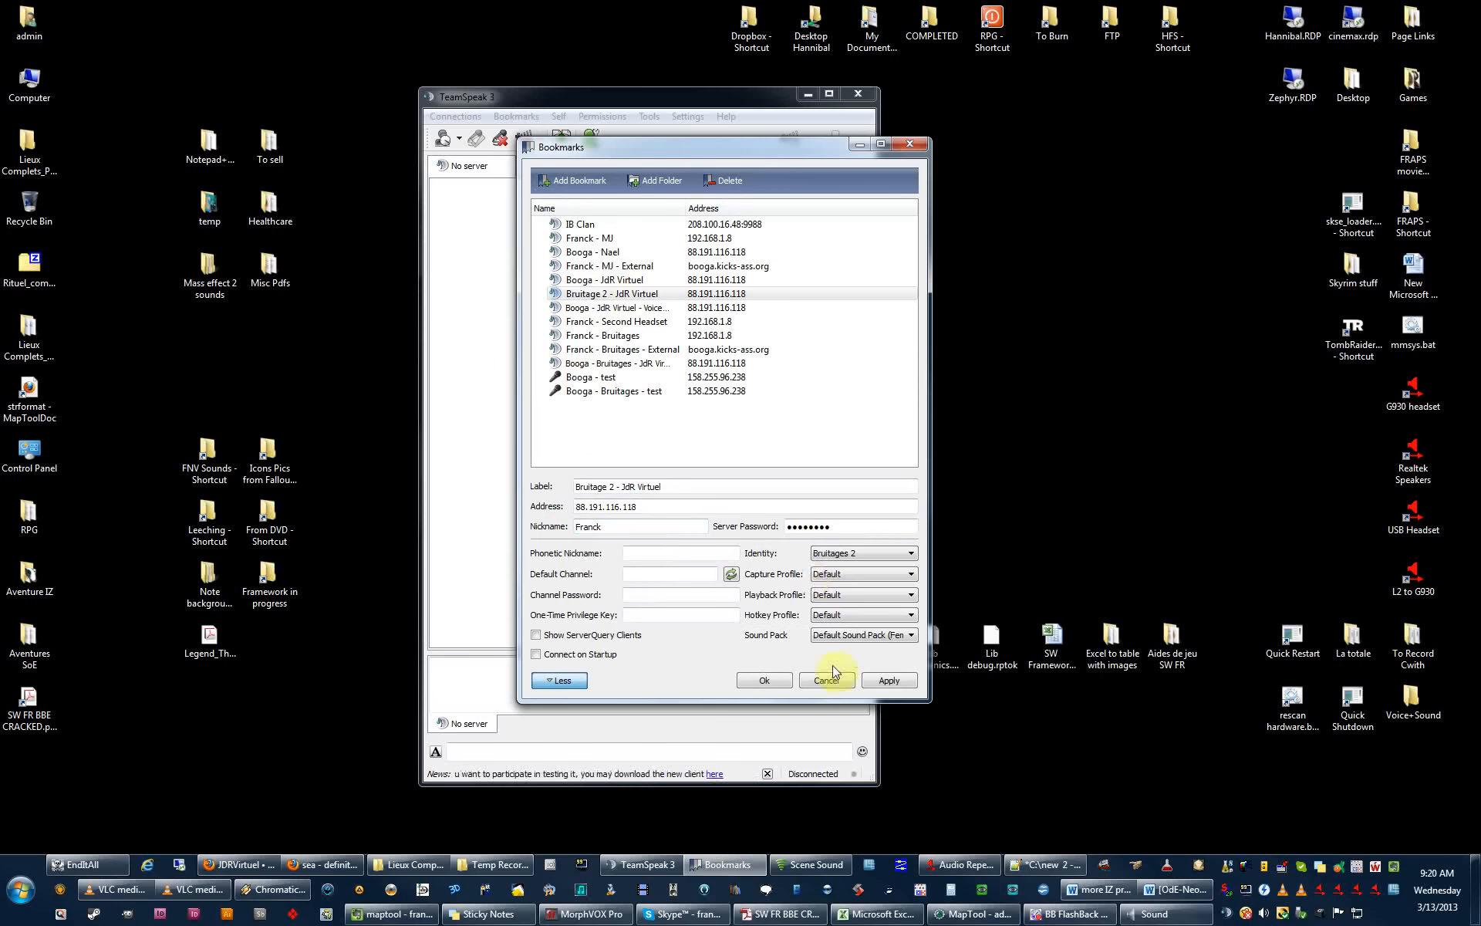
pyautogui.click(831, 579)
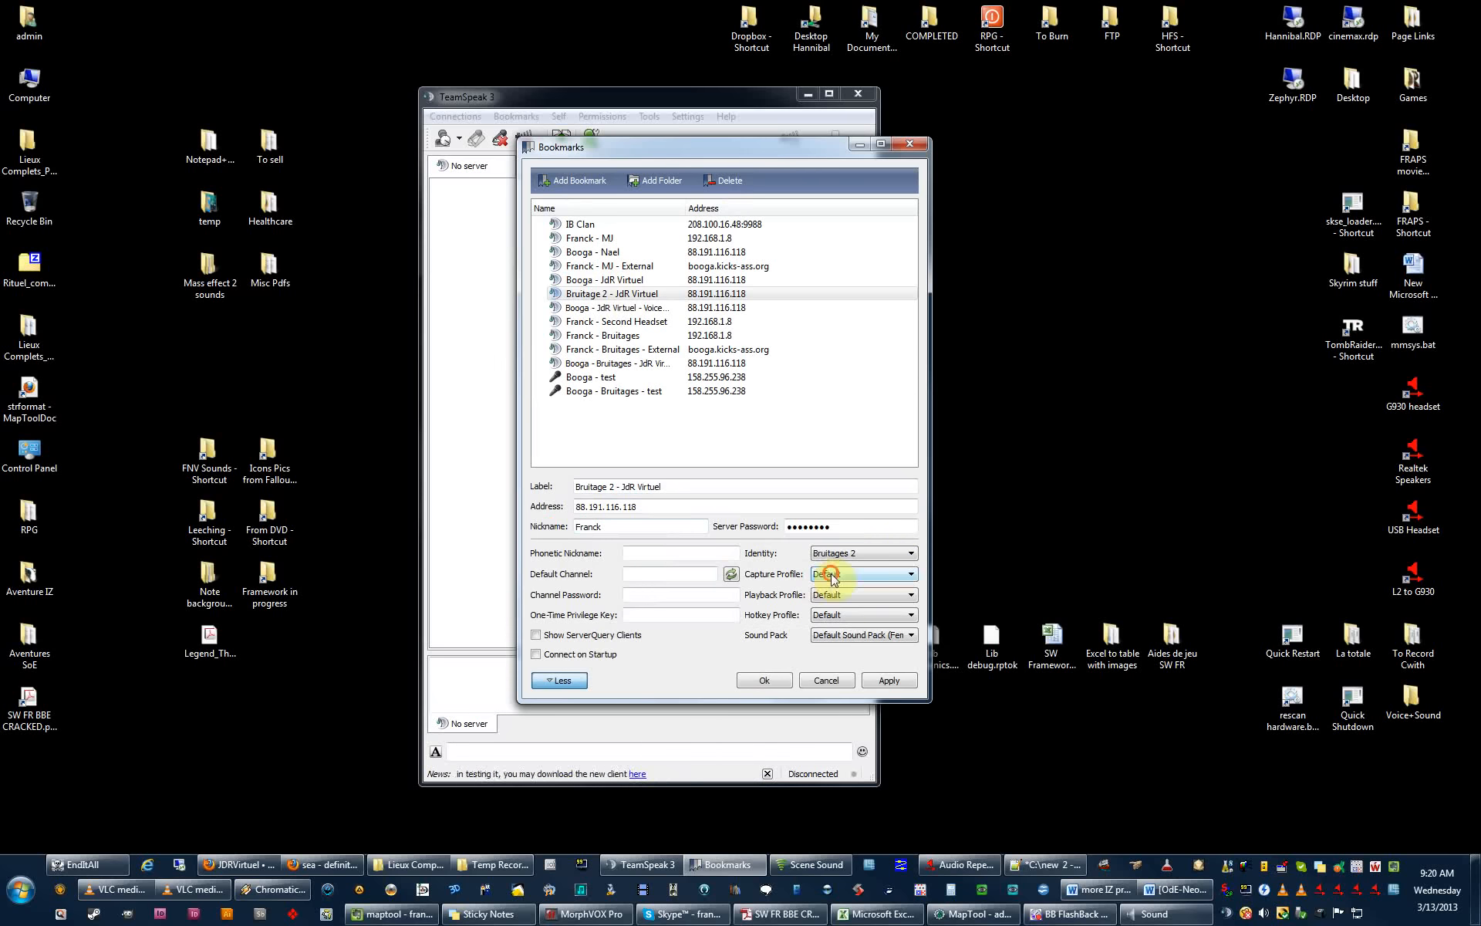
pyautogui.click(830, 574)
pyautogui.click(832, 638)
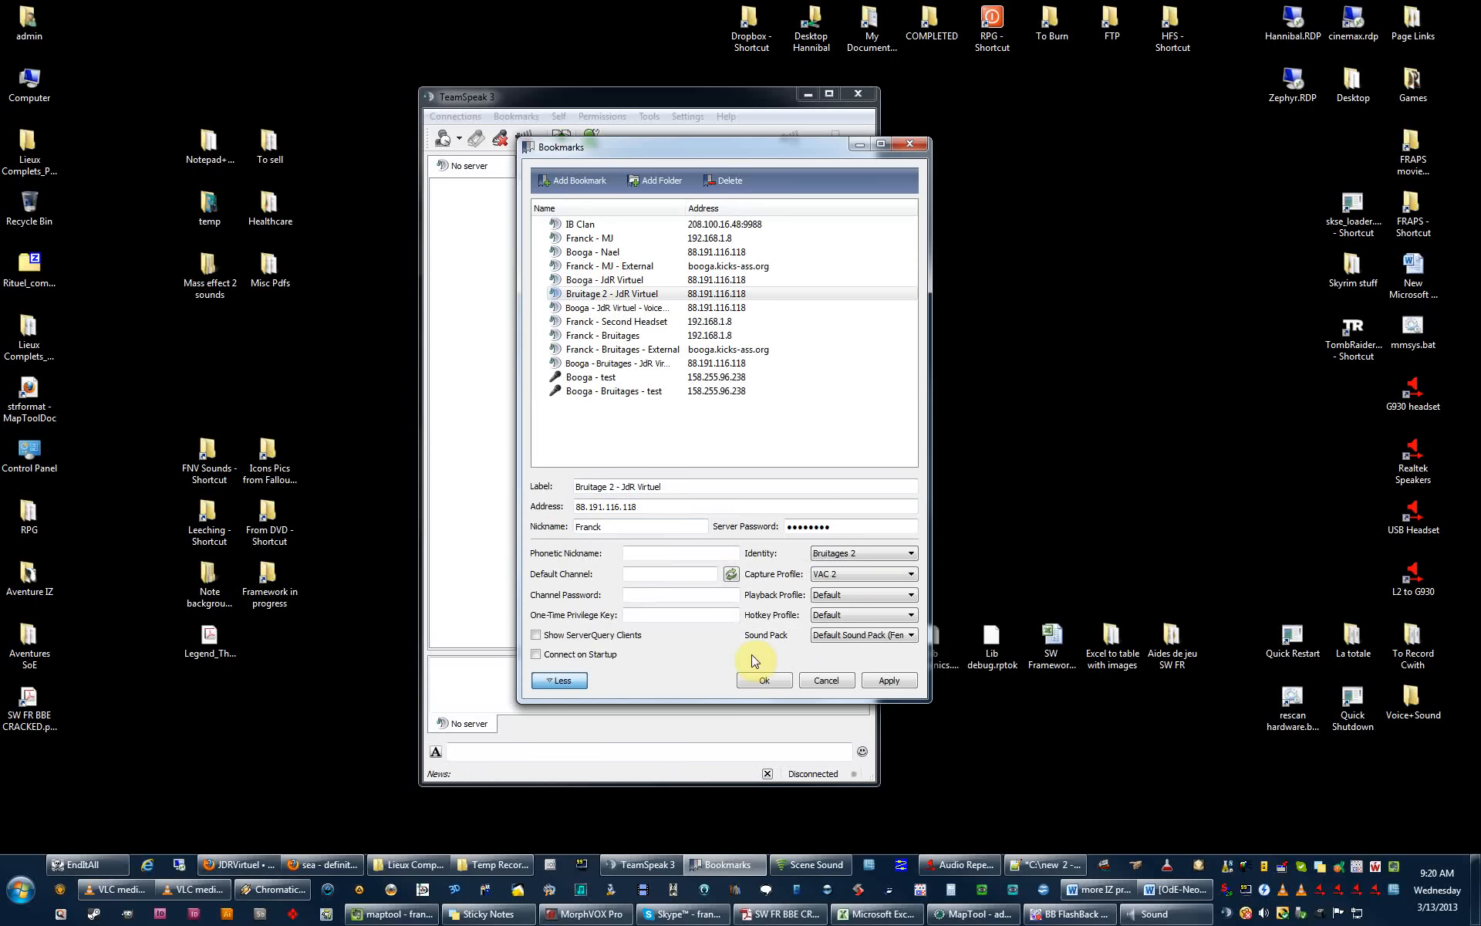
# Set the Bruitage 2 bookmark's playback profile to None and save the bookmarks.
pyautogui.click(859, 599)
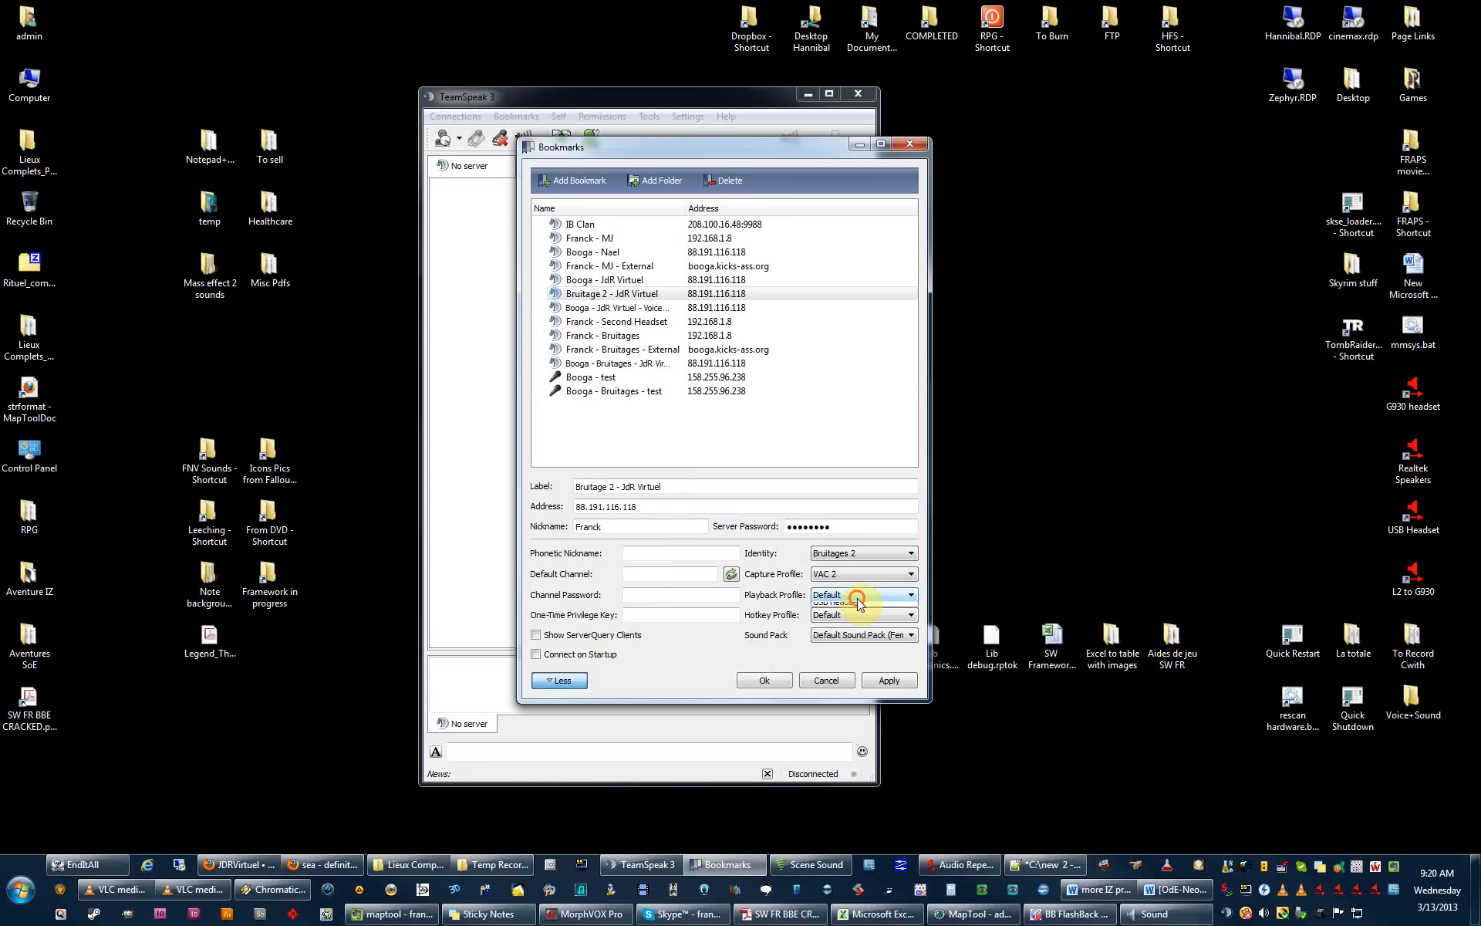
pyautogui.click(844, 608)
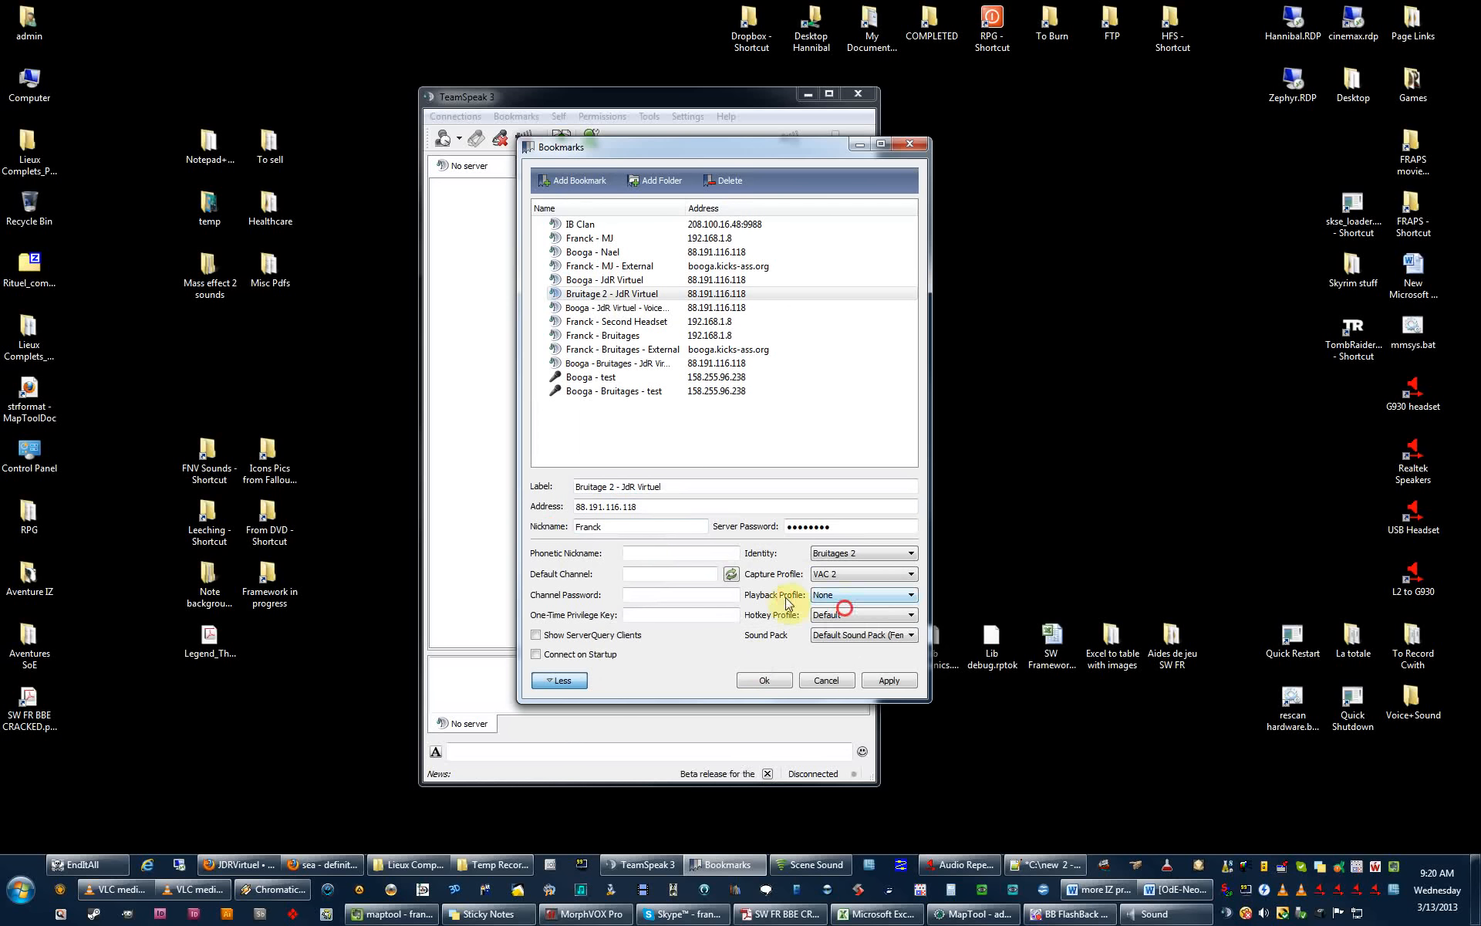
pyautogui.click(785, 595)
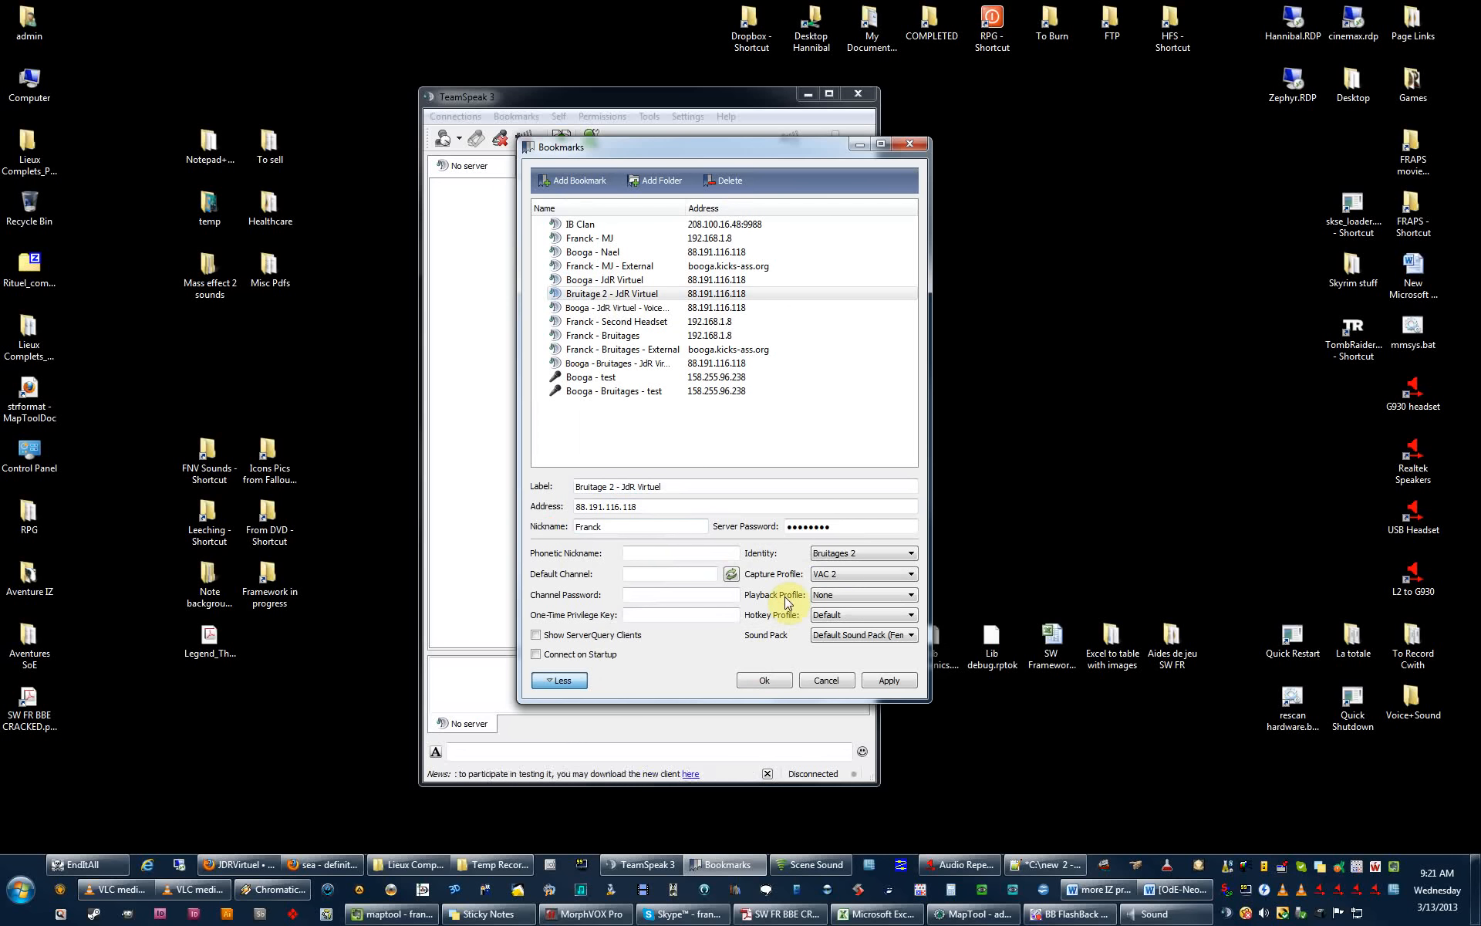
pyautogui.click(836, 608)
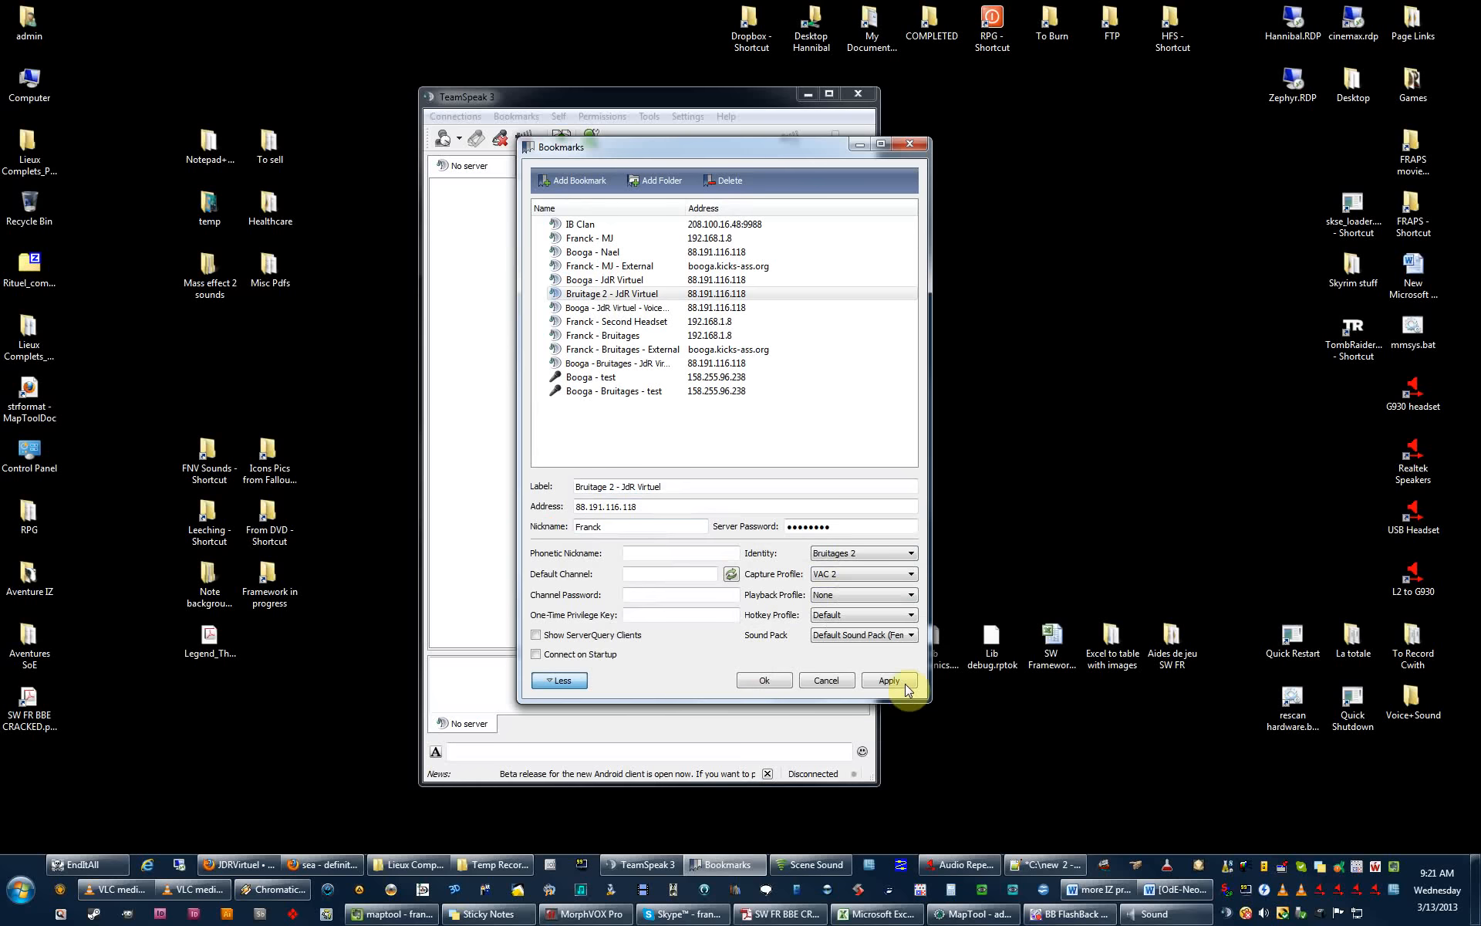
pyautogui.click(905, 681)
pyautogui.click(782, 682)
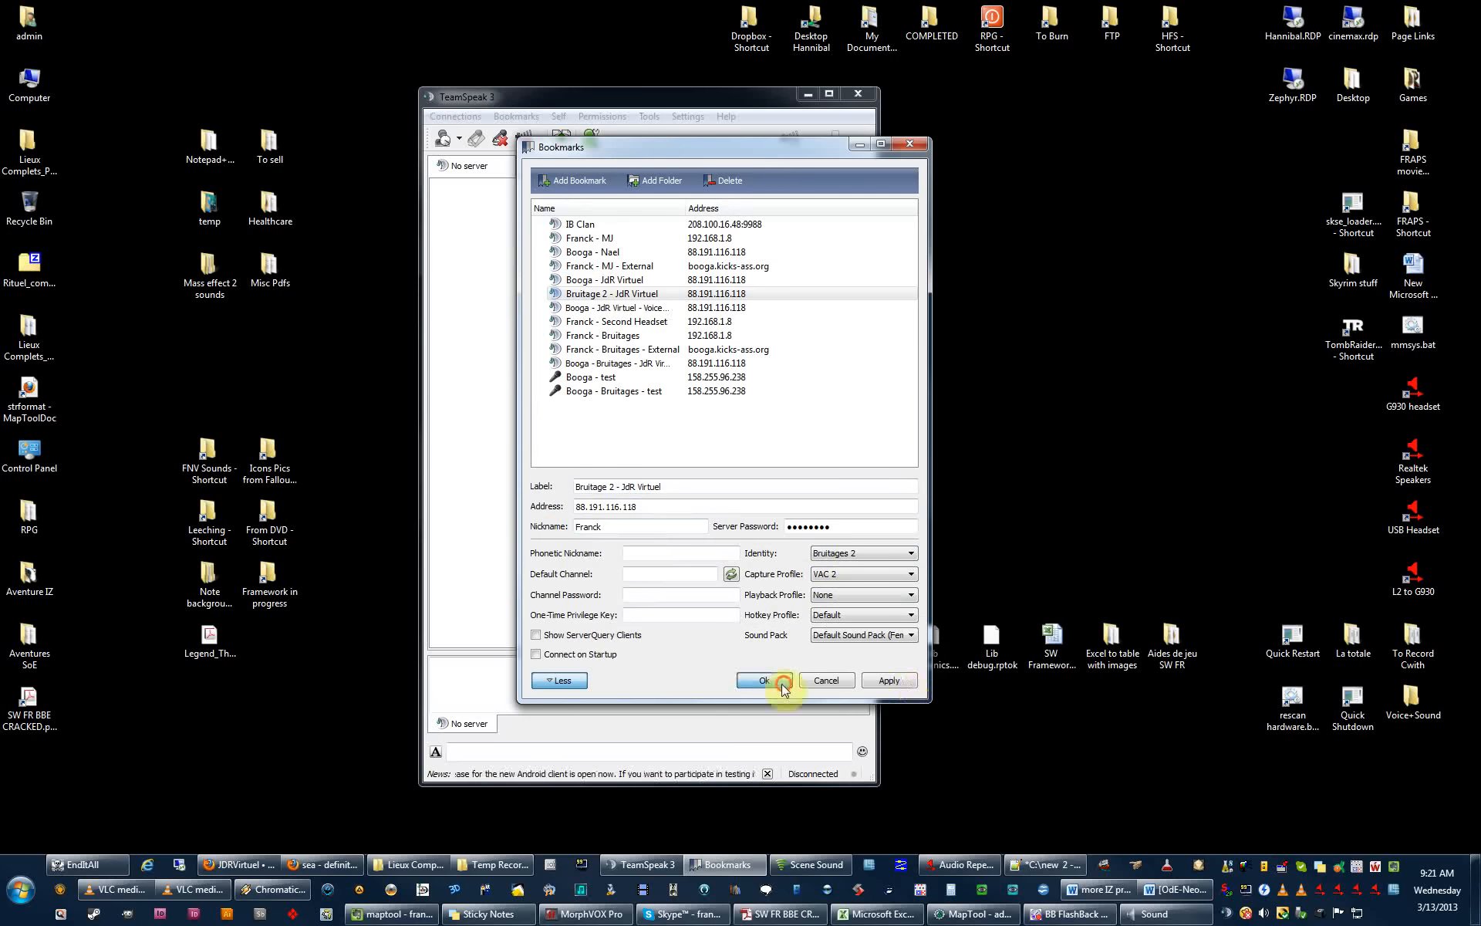
# Connect to the server through the original JdR Virtuel bookmark and join the Salle de Jeu 5 - Audio ++ channel.
pyautogui.click(517, 117)
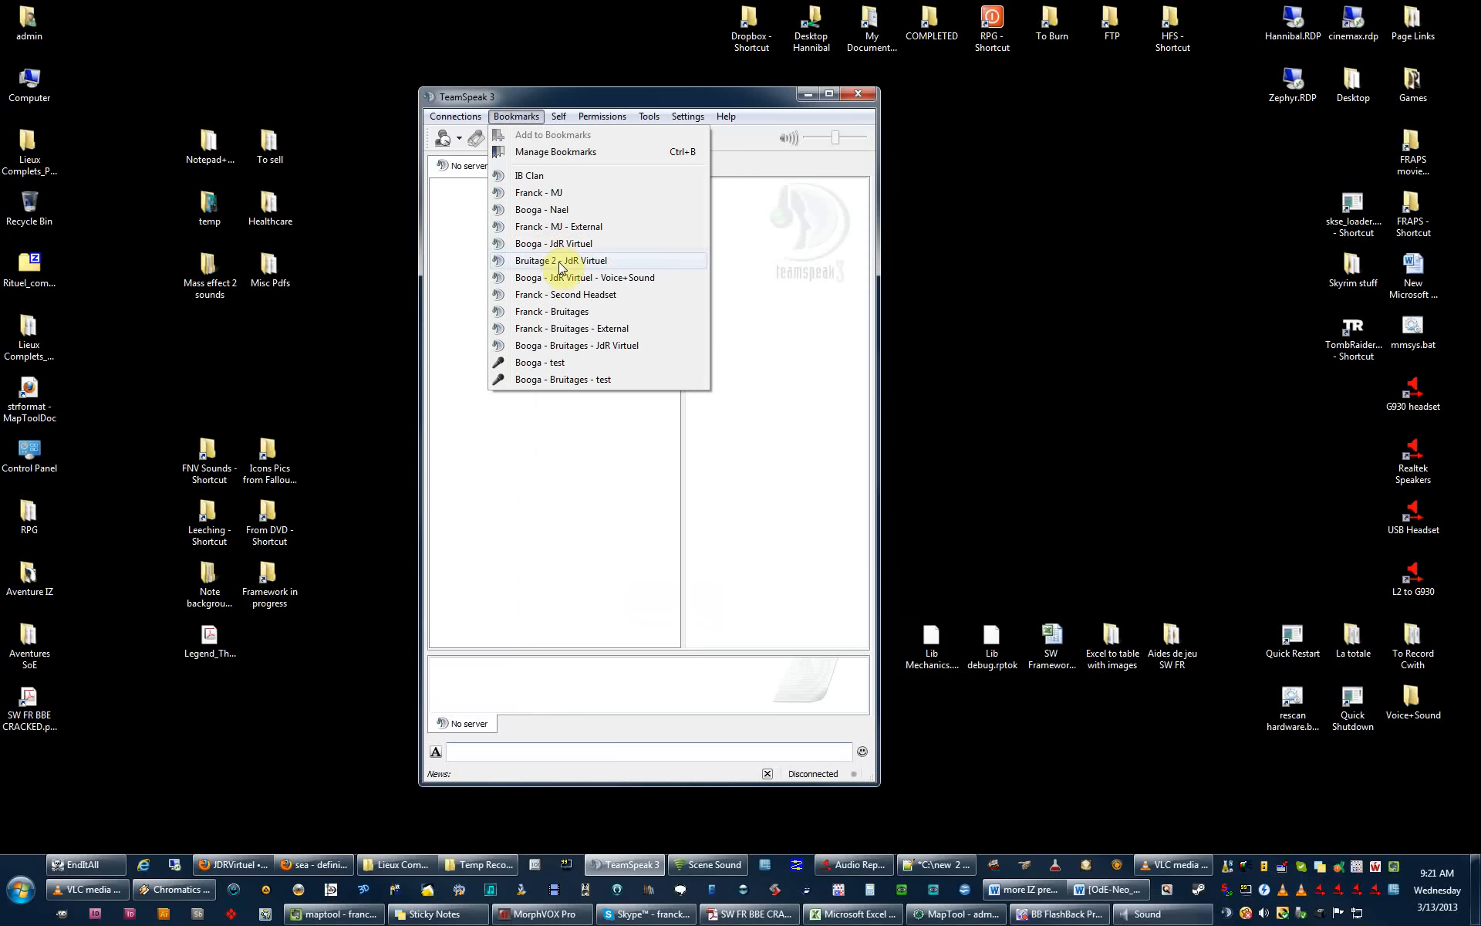
pyautogui.click(654, 96)
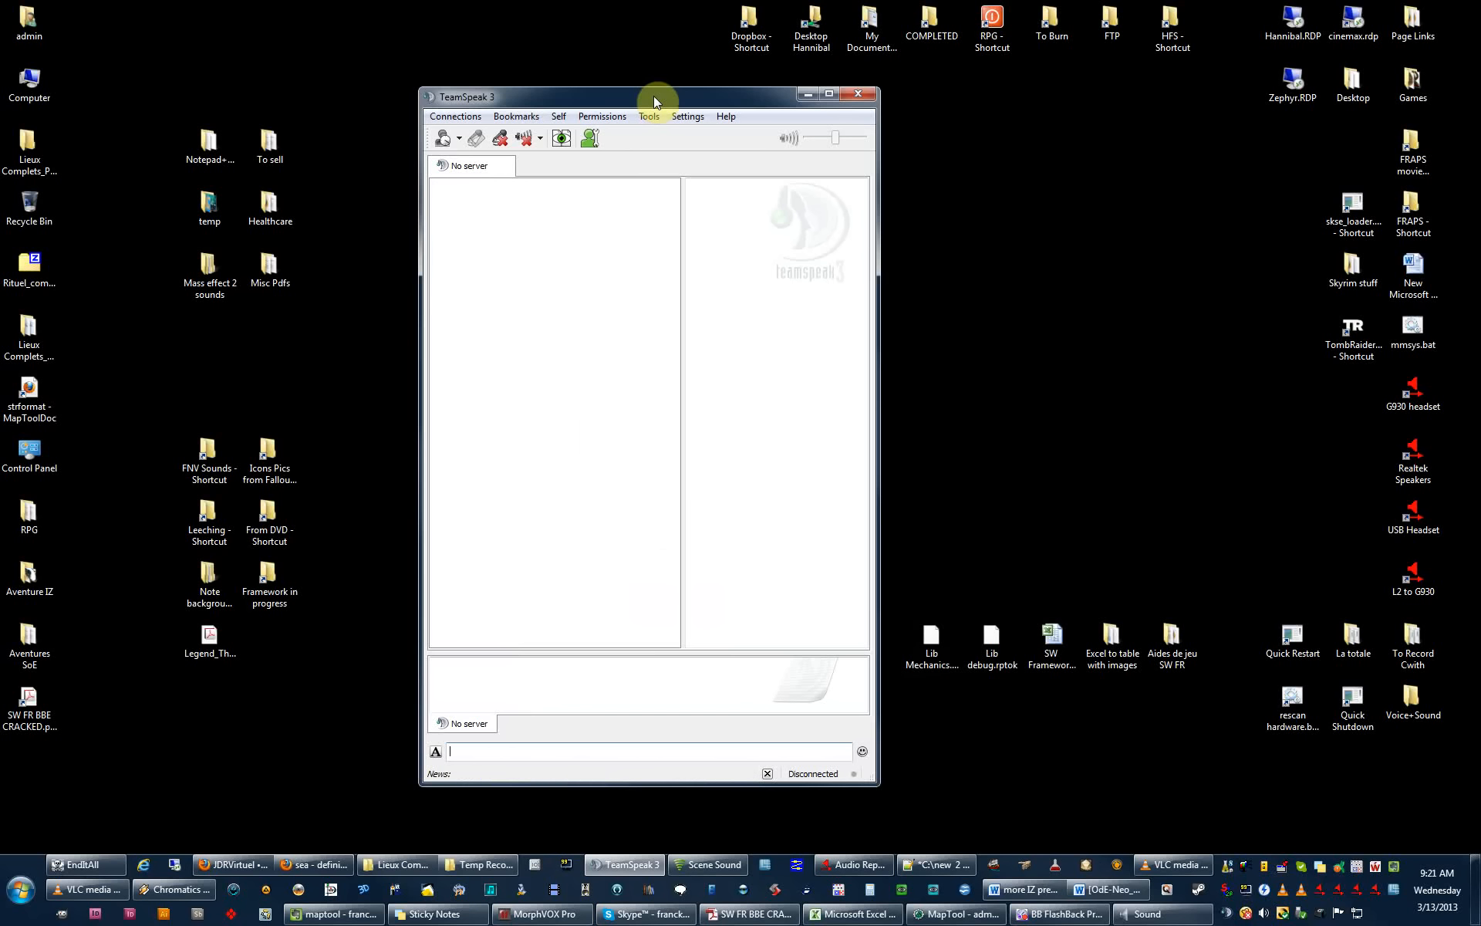
pyautogui.click(531, 122)
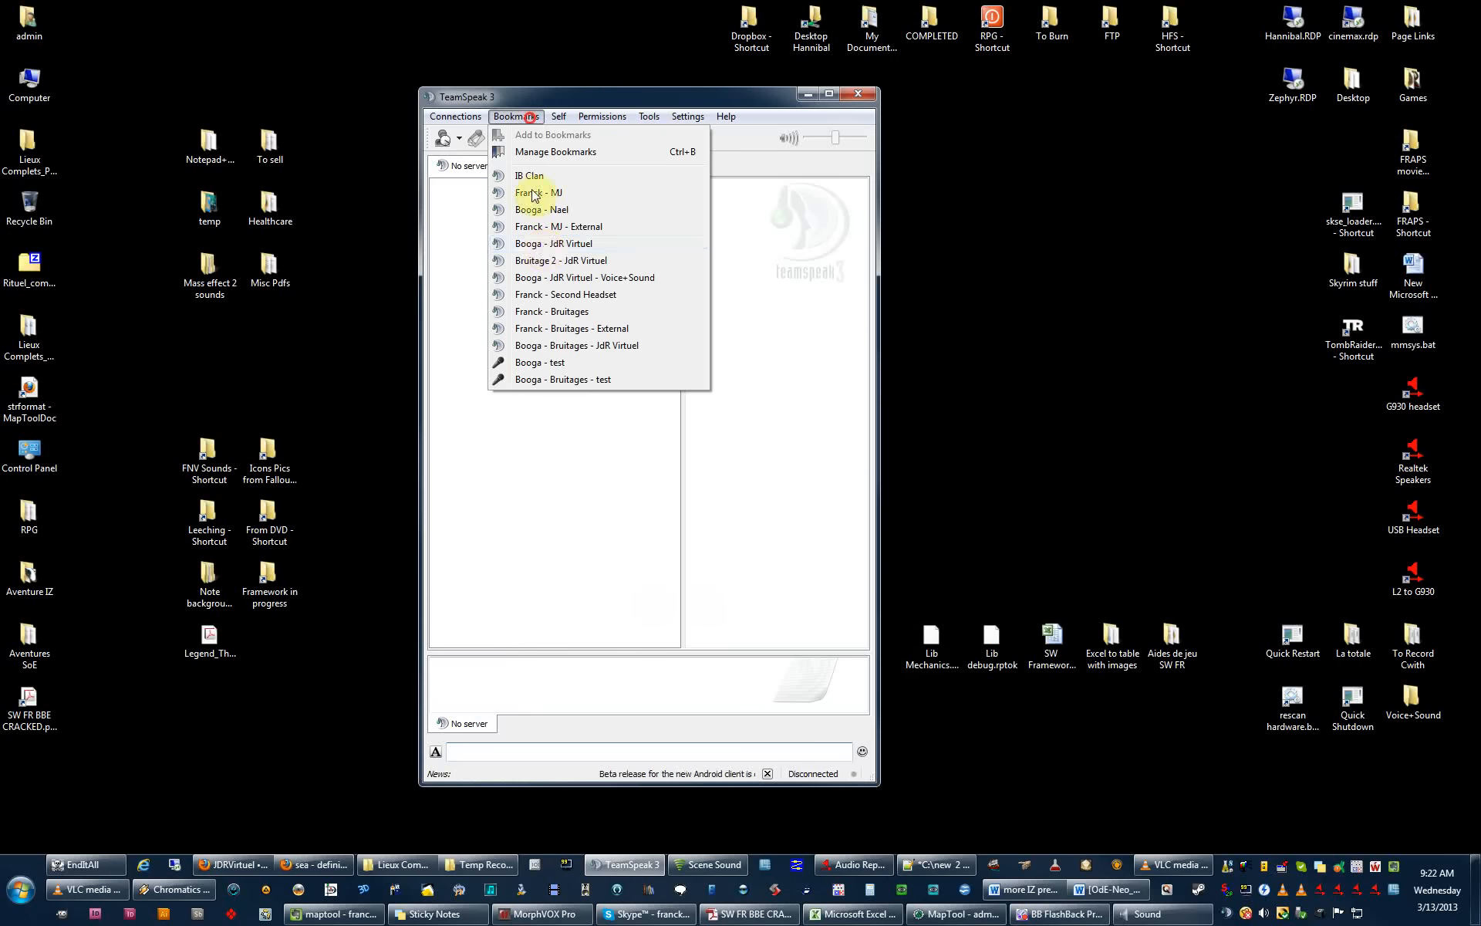
pyautogui.click(540, 244)
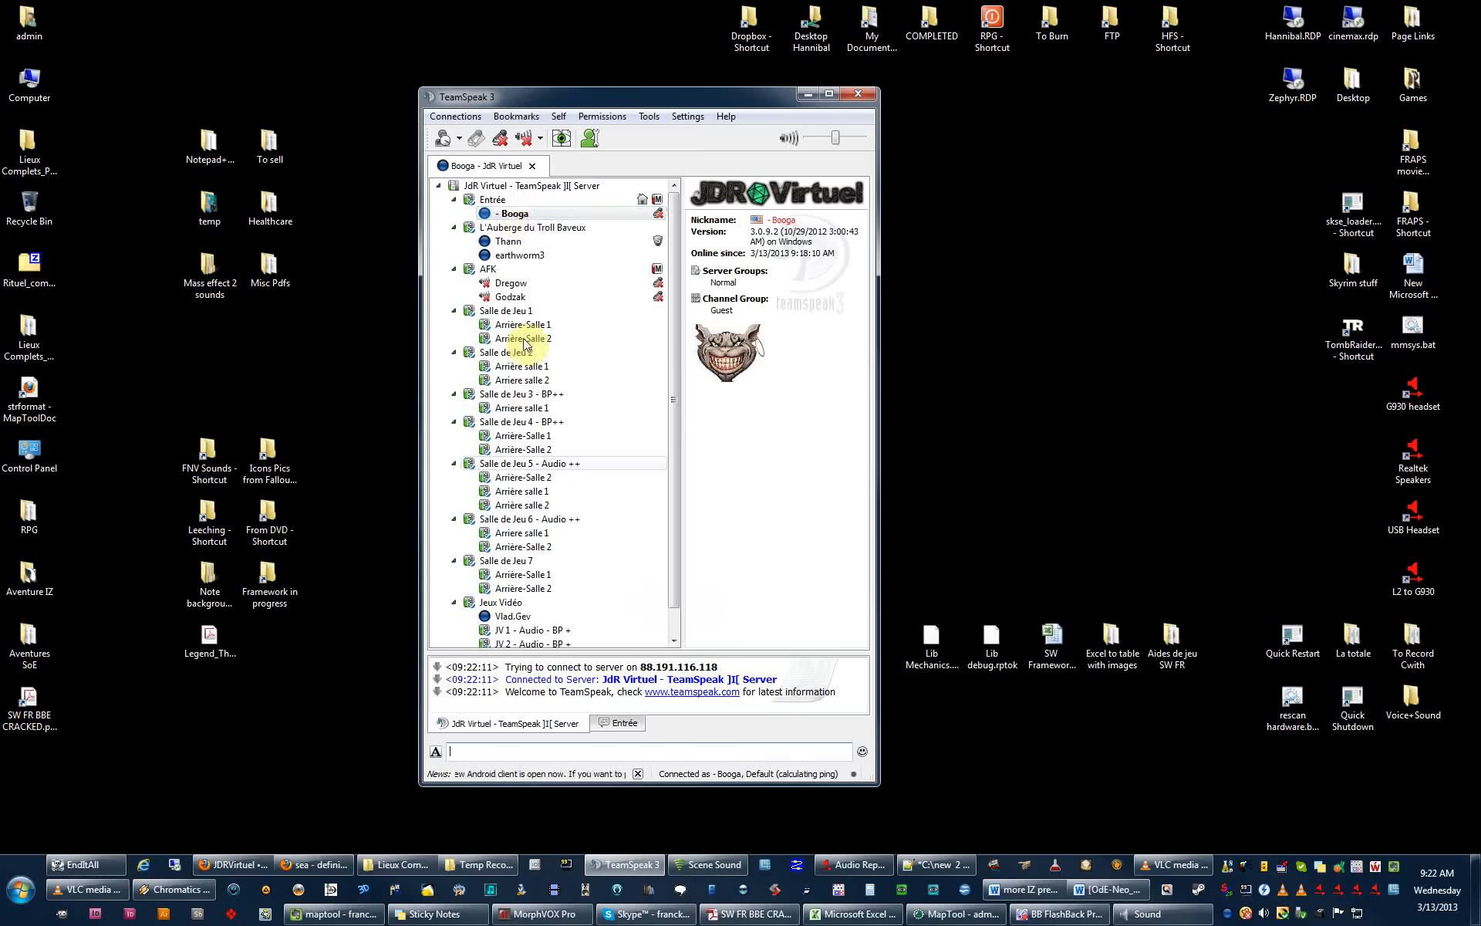
pyautogui.moveTo(523, 219); pyautogui.dragTo(537, 480)
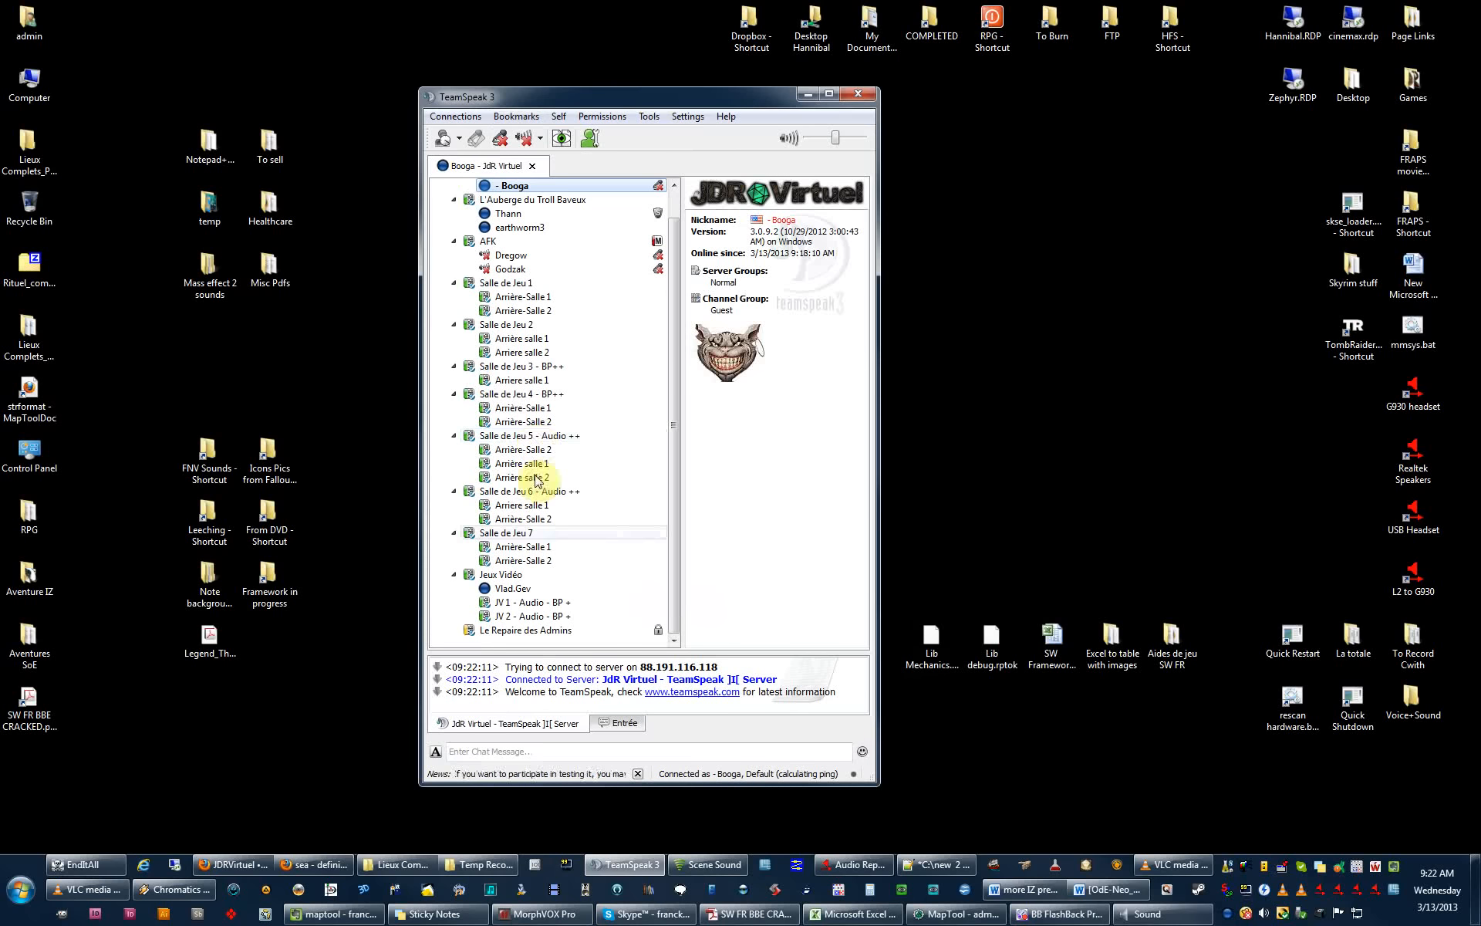
pyautogui.doubleClick(533, 437)
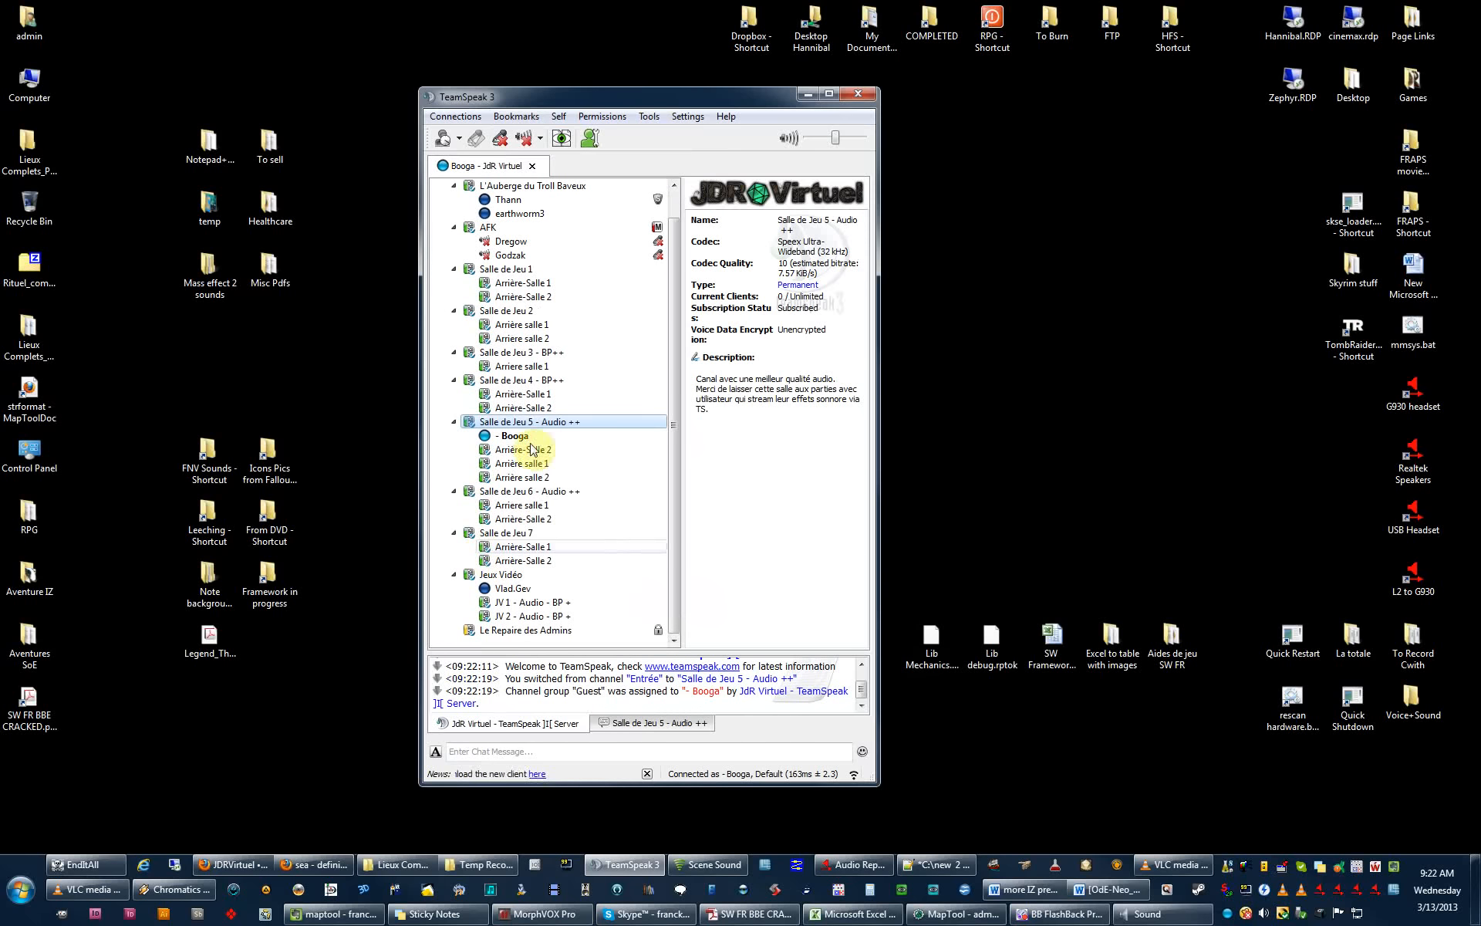
# Connect the Bruitage 2 - JdR Virtuel bookmark in a new tab alongside the existing server connection.
pyautogui.click(528, 118)
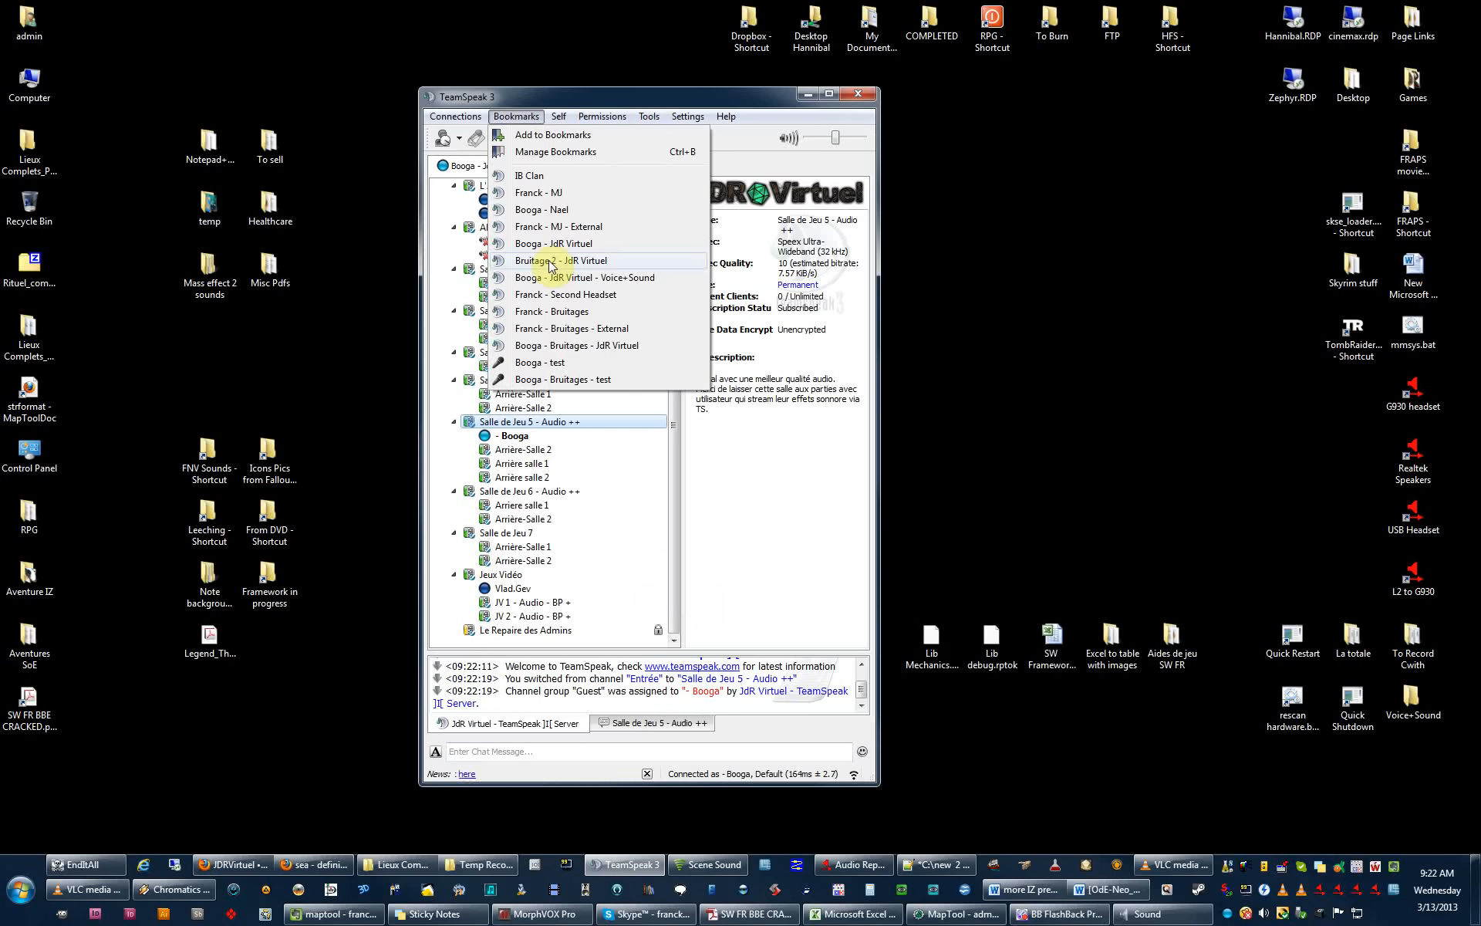
pyautogui.moveTo(552, 265)
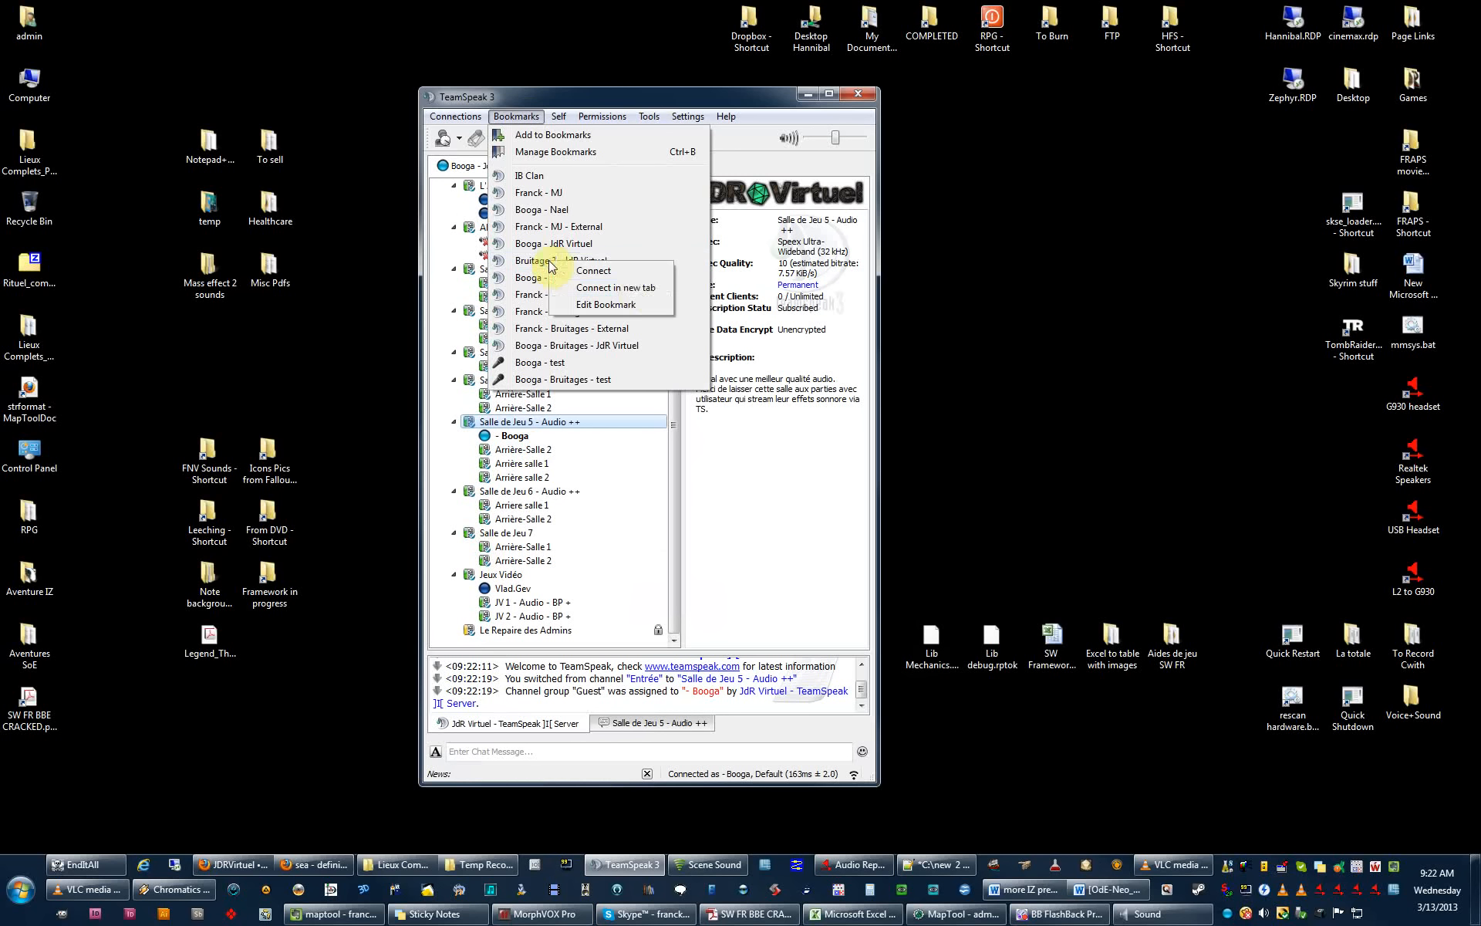
pyautogui.click(635, 290)
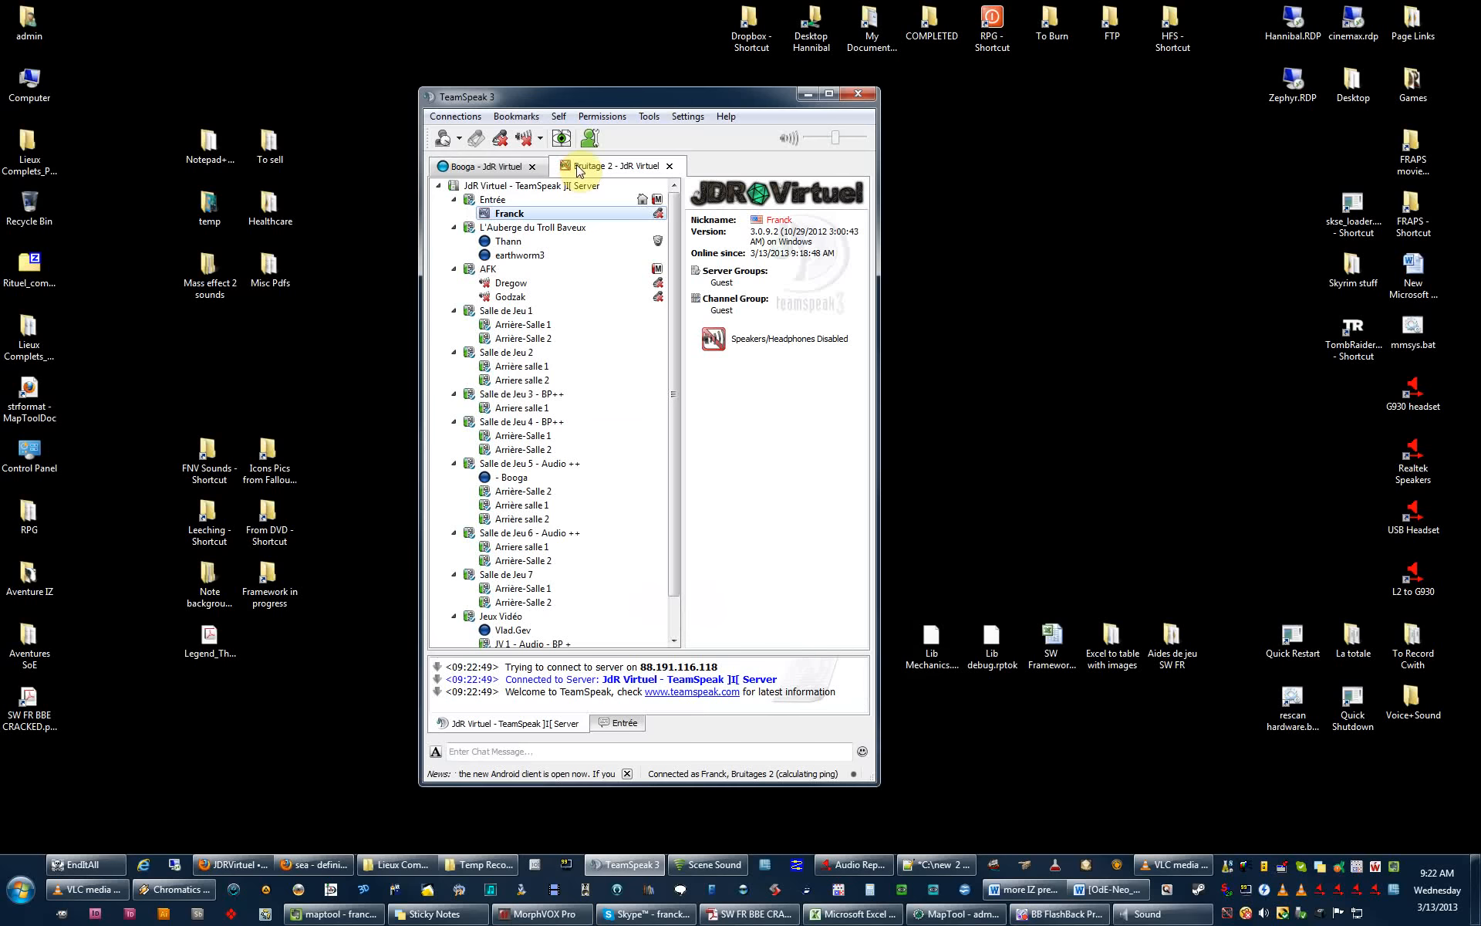
# Compare the two JdR Virtuel connections, ending on the Bruitage 2 one.
pyautogui.click(478, 176)
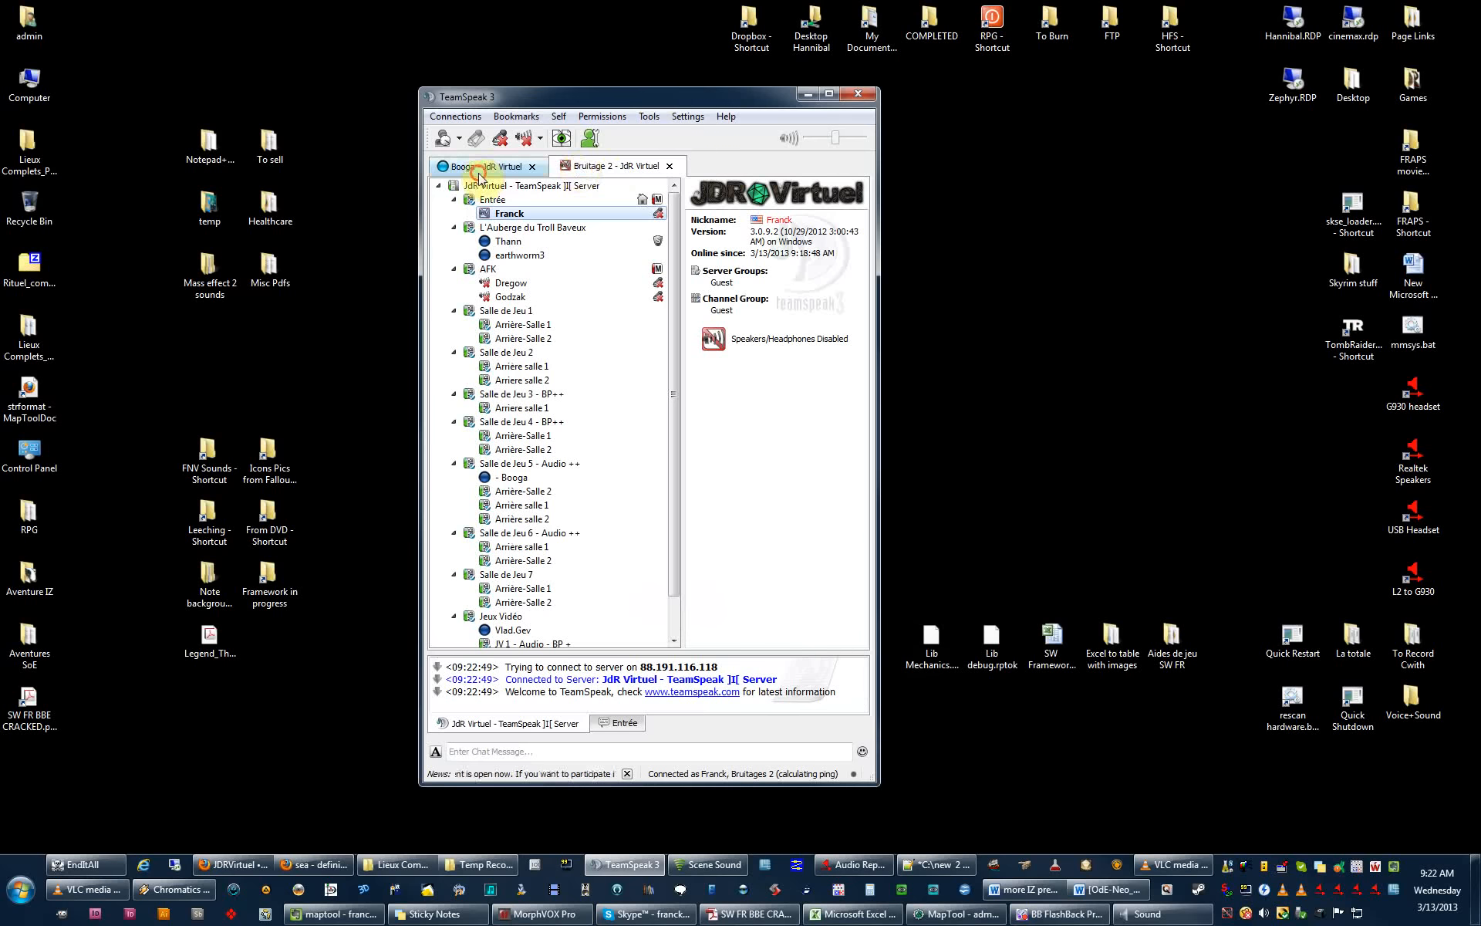
pyautogui.click(602, 175)
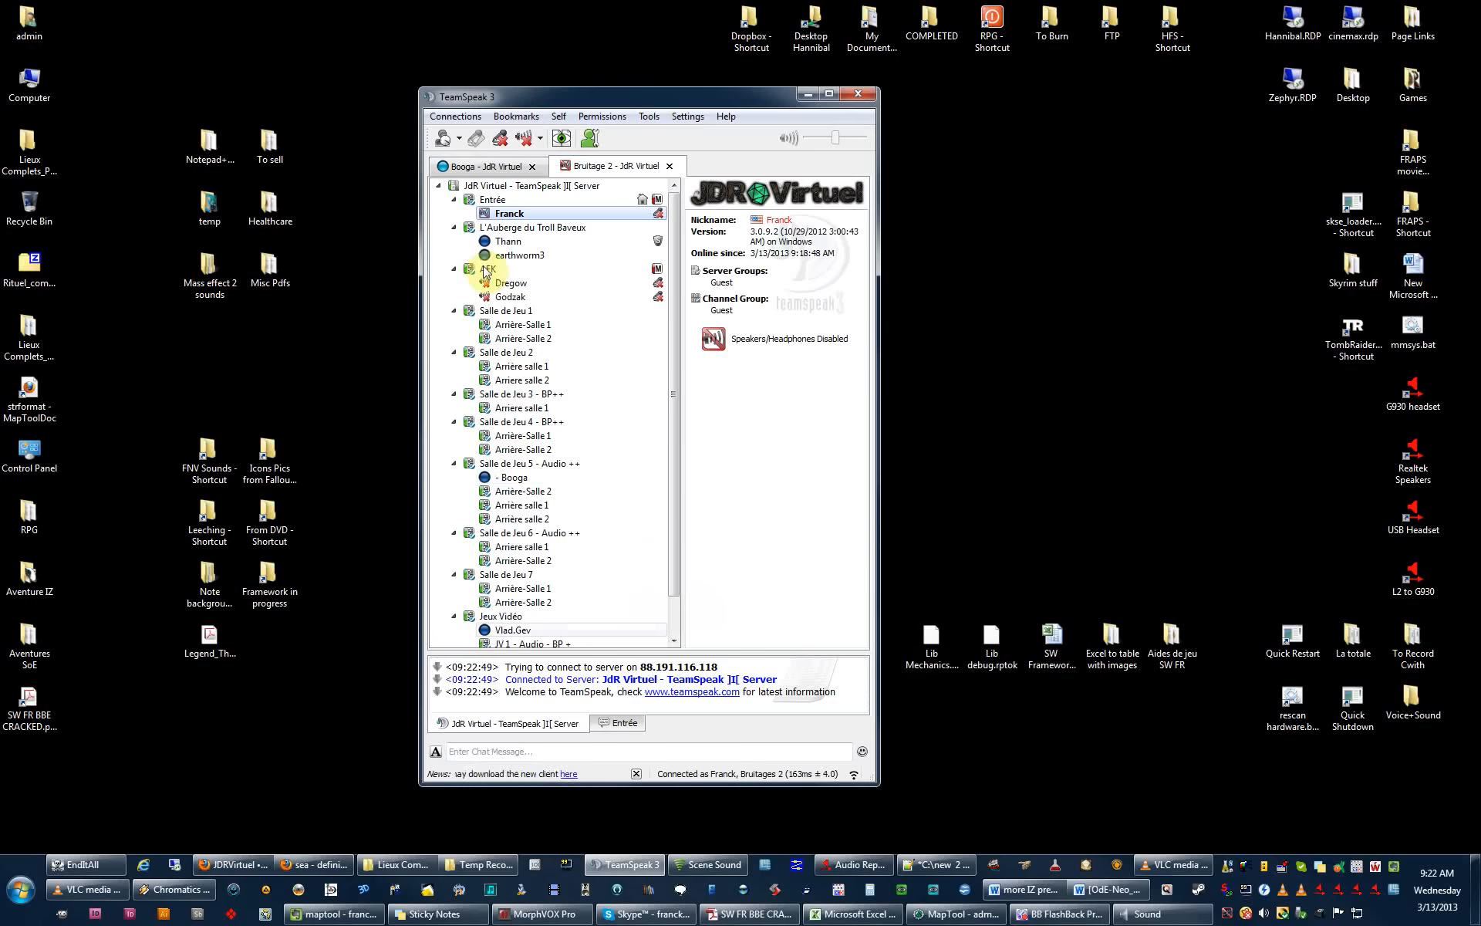
pyautogui.click(458, 172)
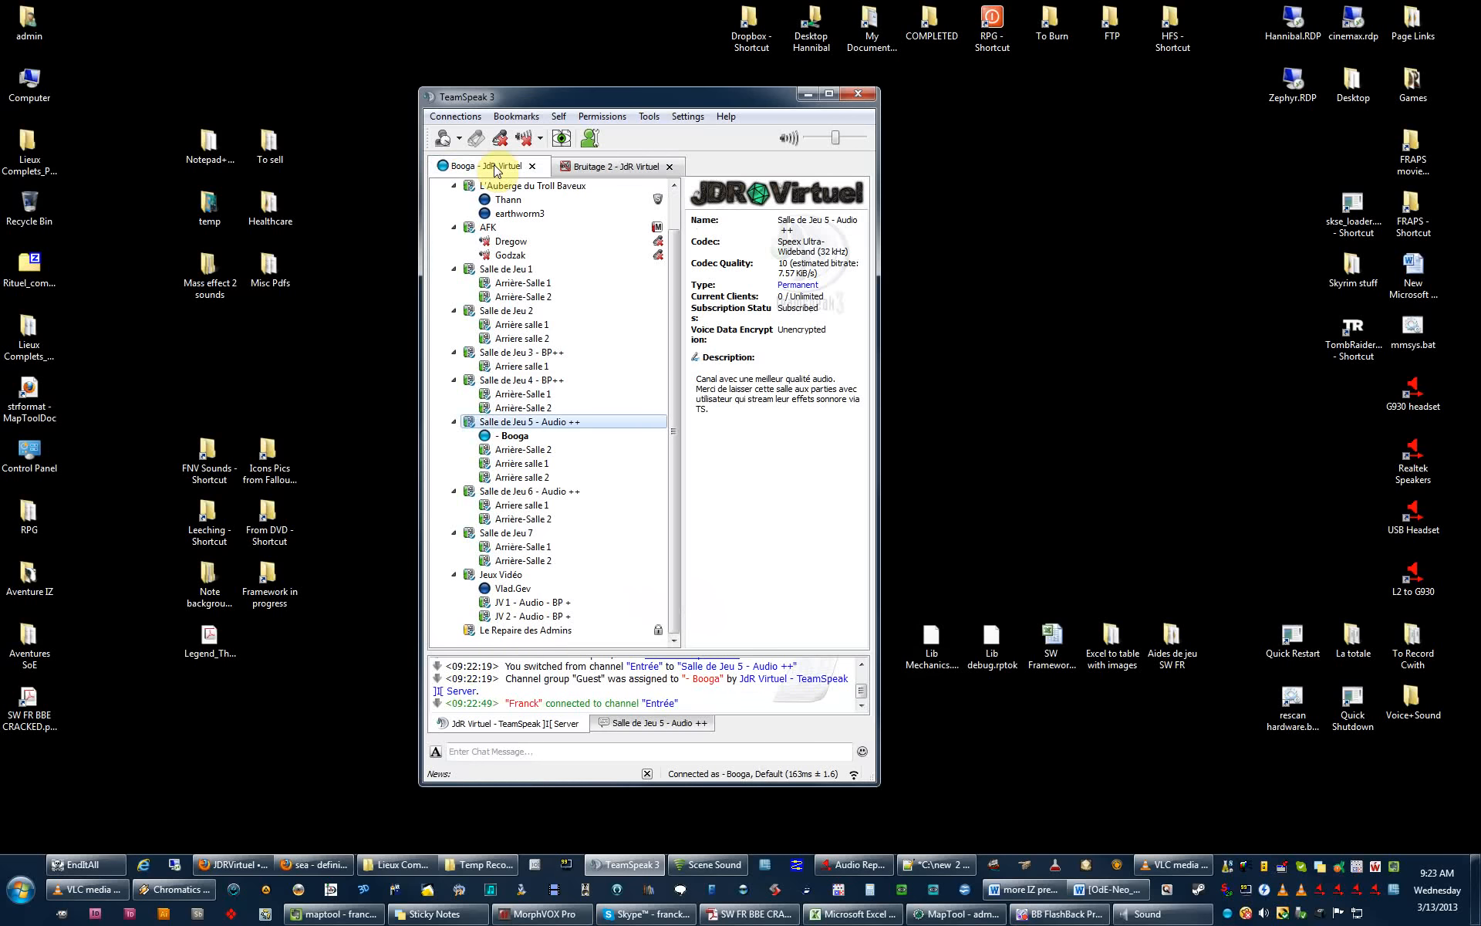
pyautogui.click(599, 170)
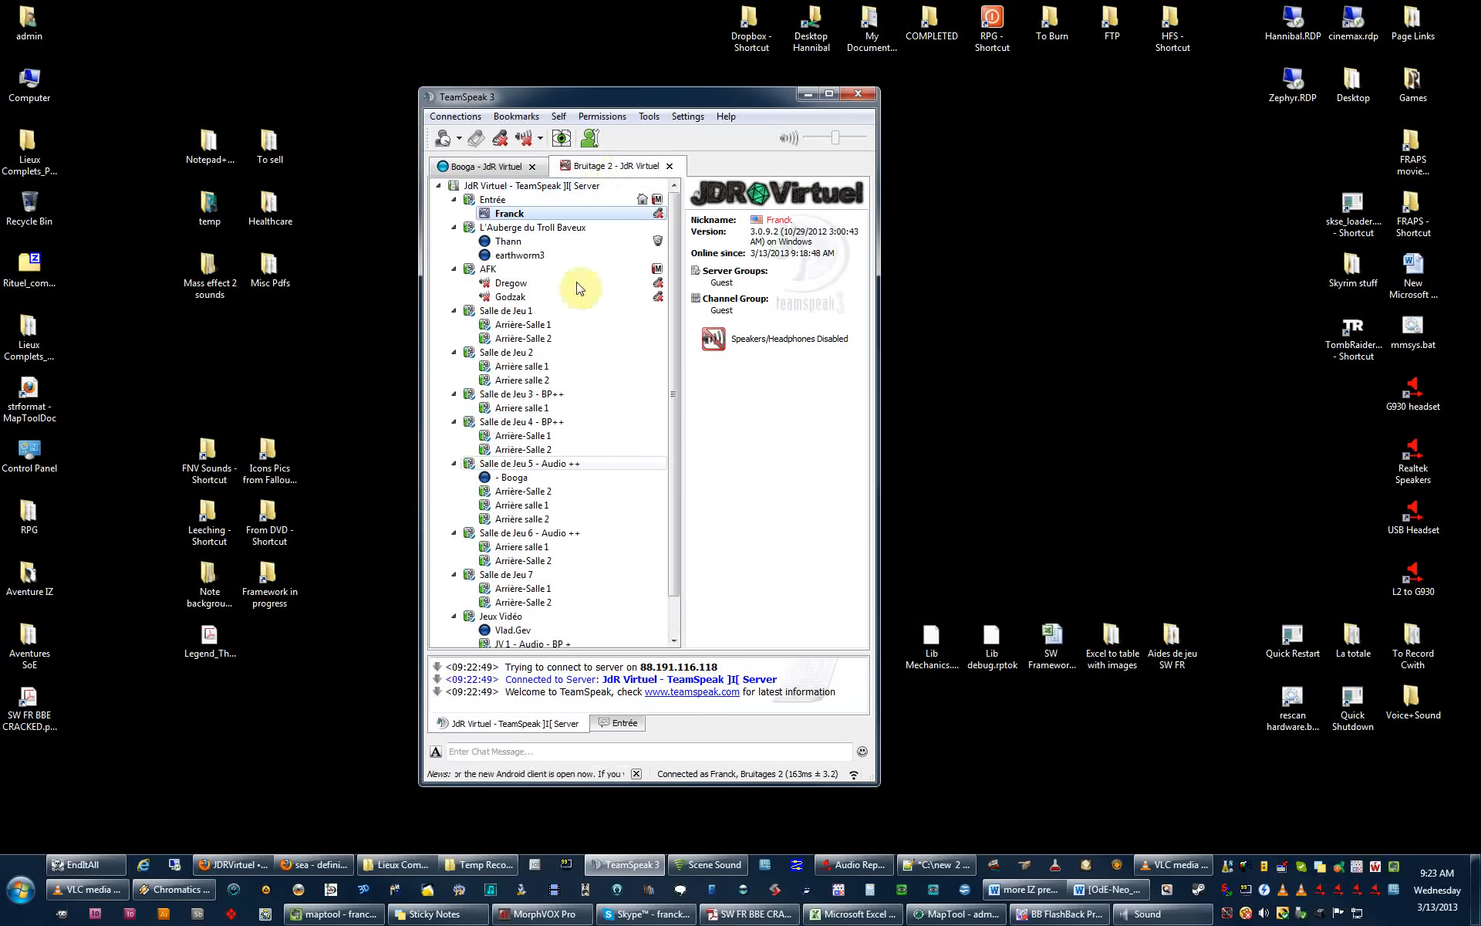
pyautogui.click(602, 166)
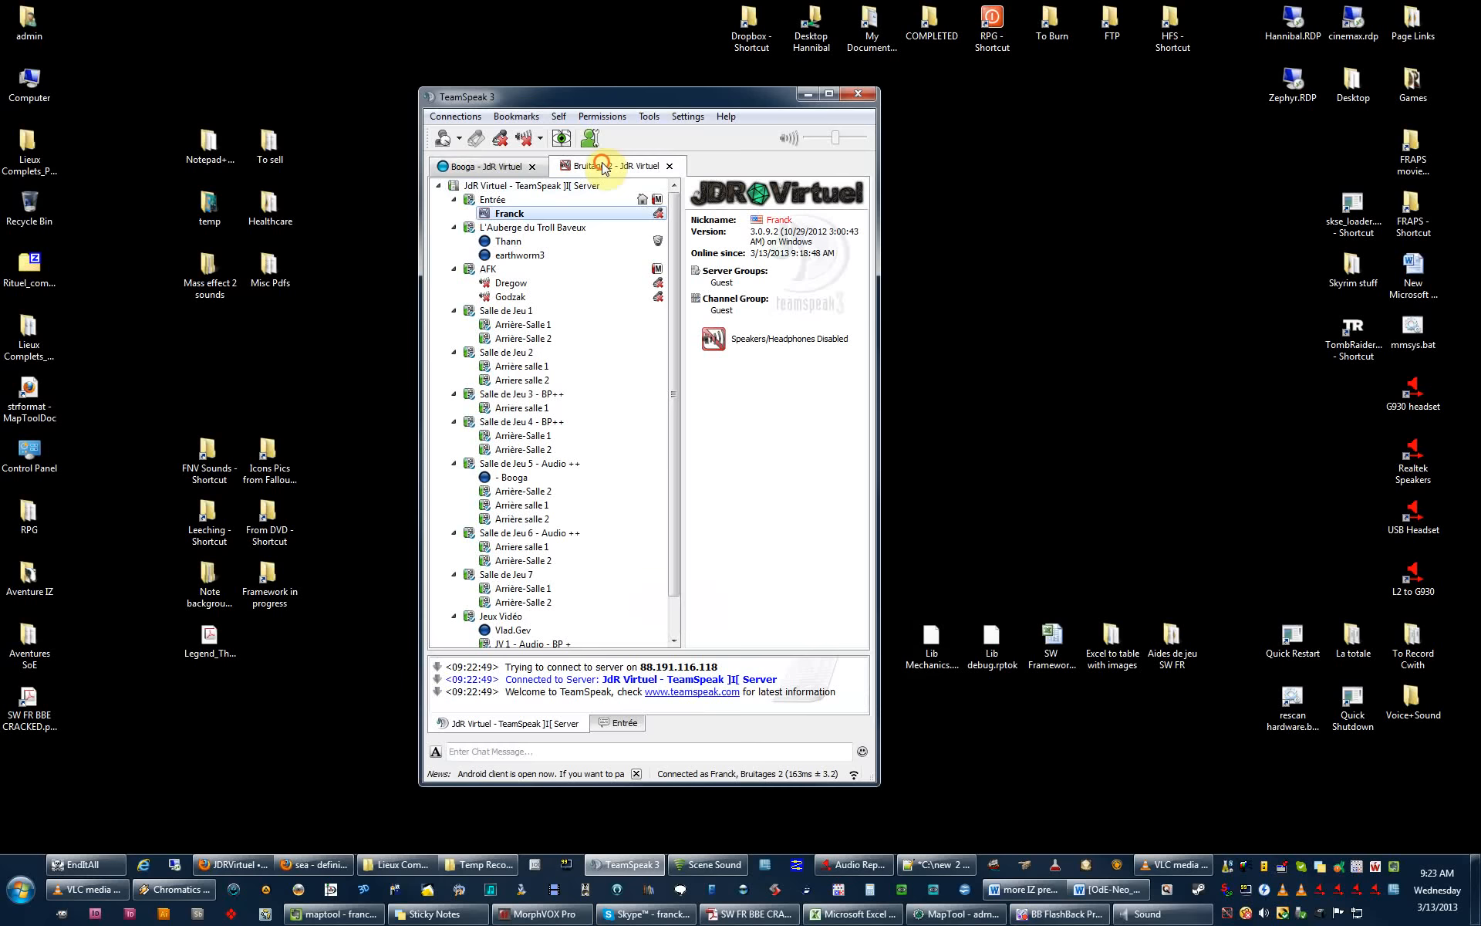
# Move the Bruitage 2 client into the Salle de Jeu 5 - Audio ++ channel and return to the Booga connection.
pyautogui.click(517, 463)
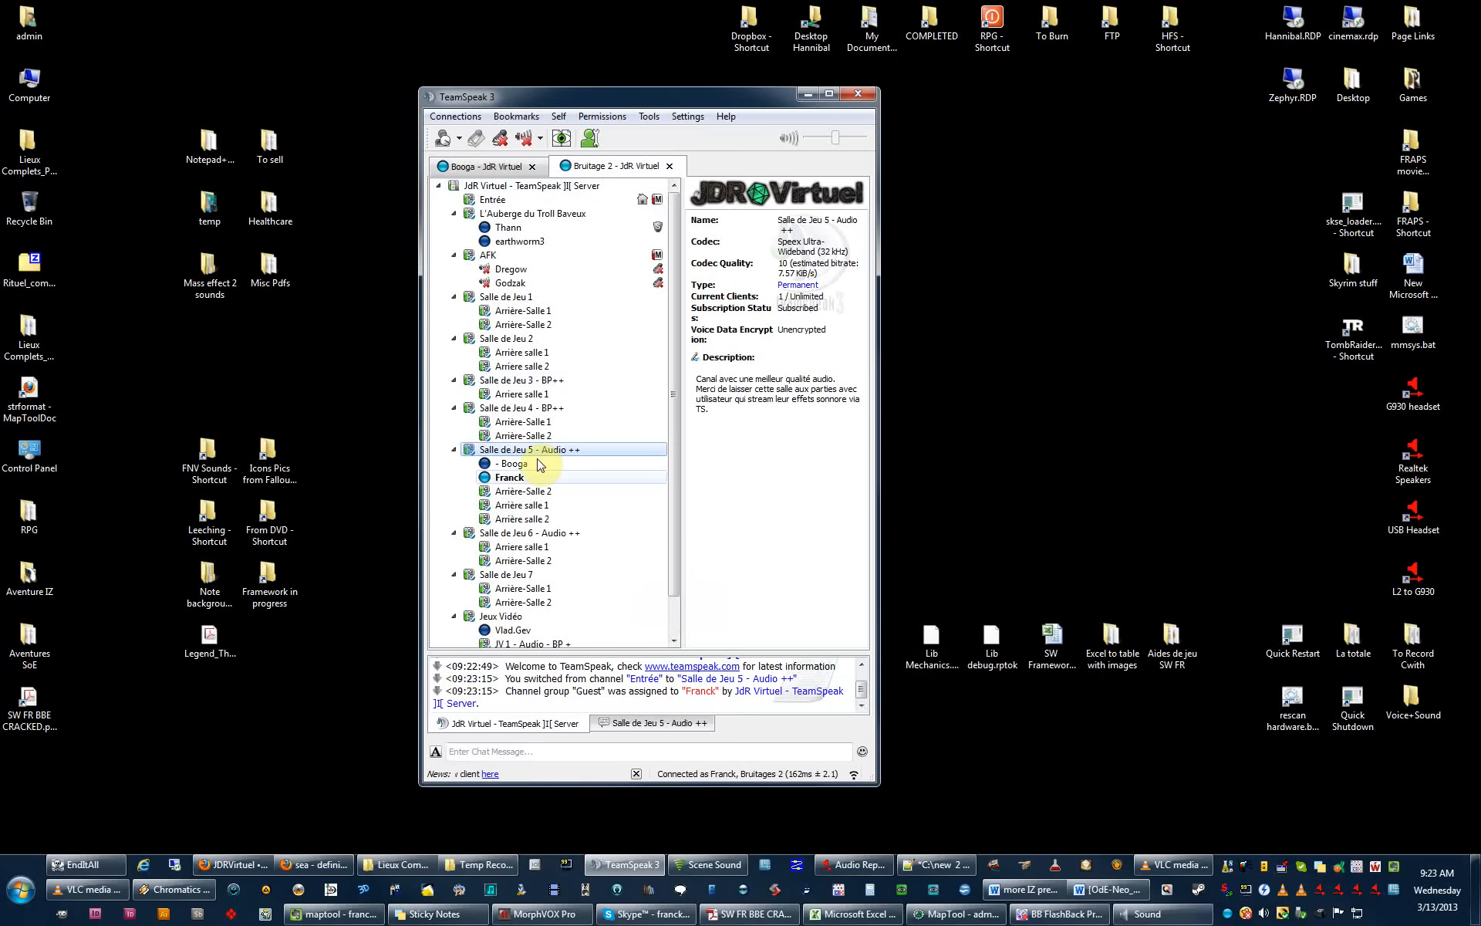
pyautogui.click(476, 170)
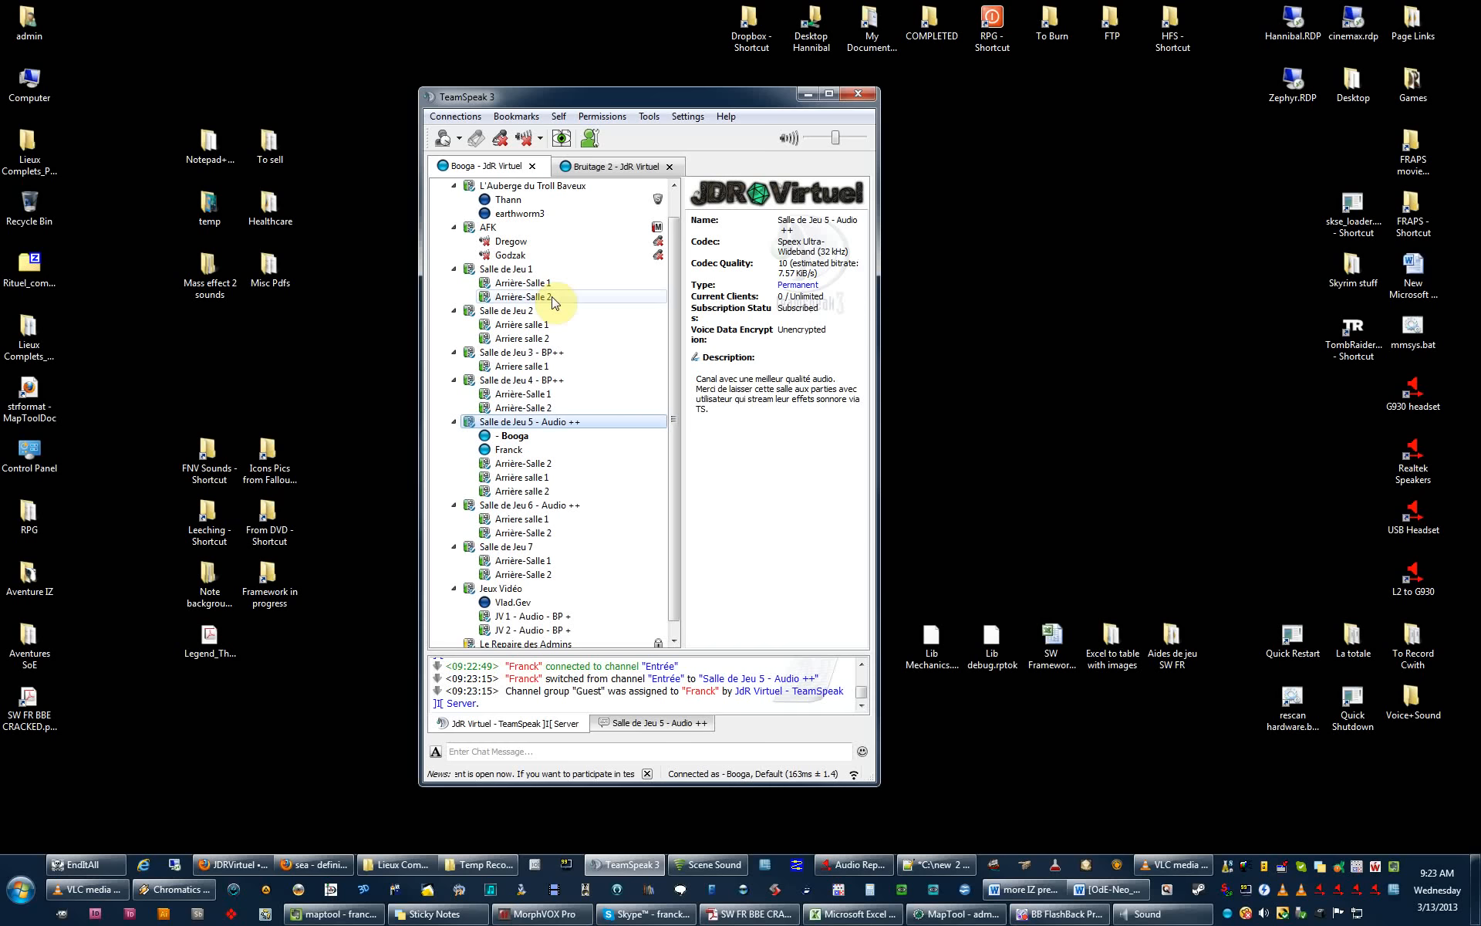
# View the volume adjustment and other client options for the second client from the Booga connection, cancelling without changes.
pyautogui.click(521, 450)
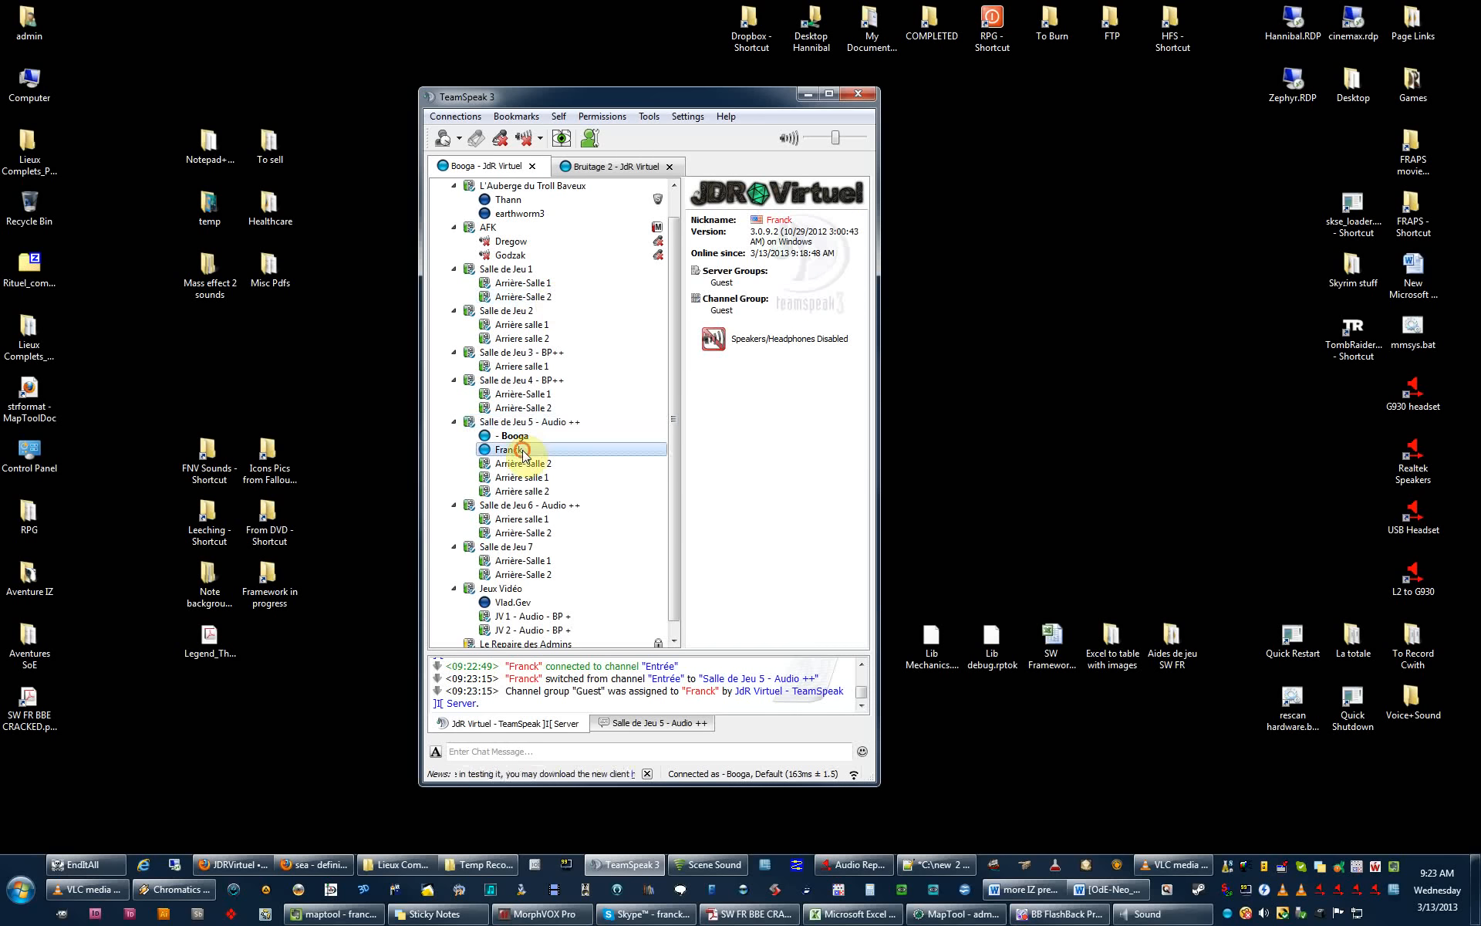
pyautogui.rightClick(524, 454)
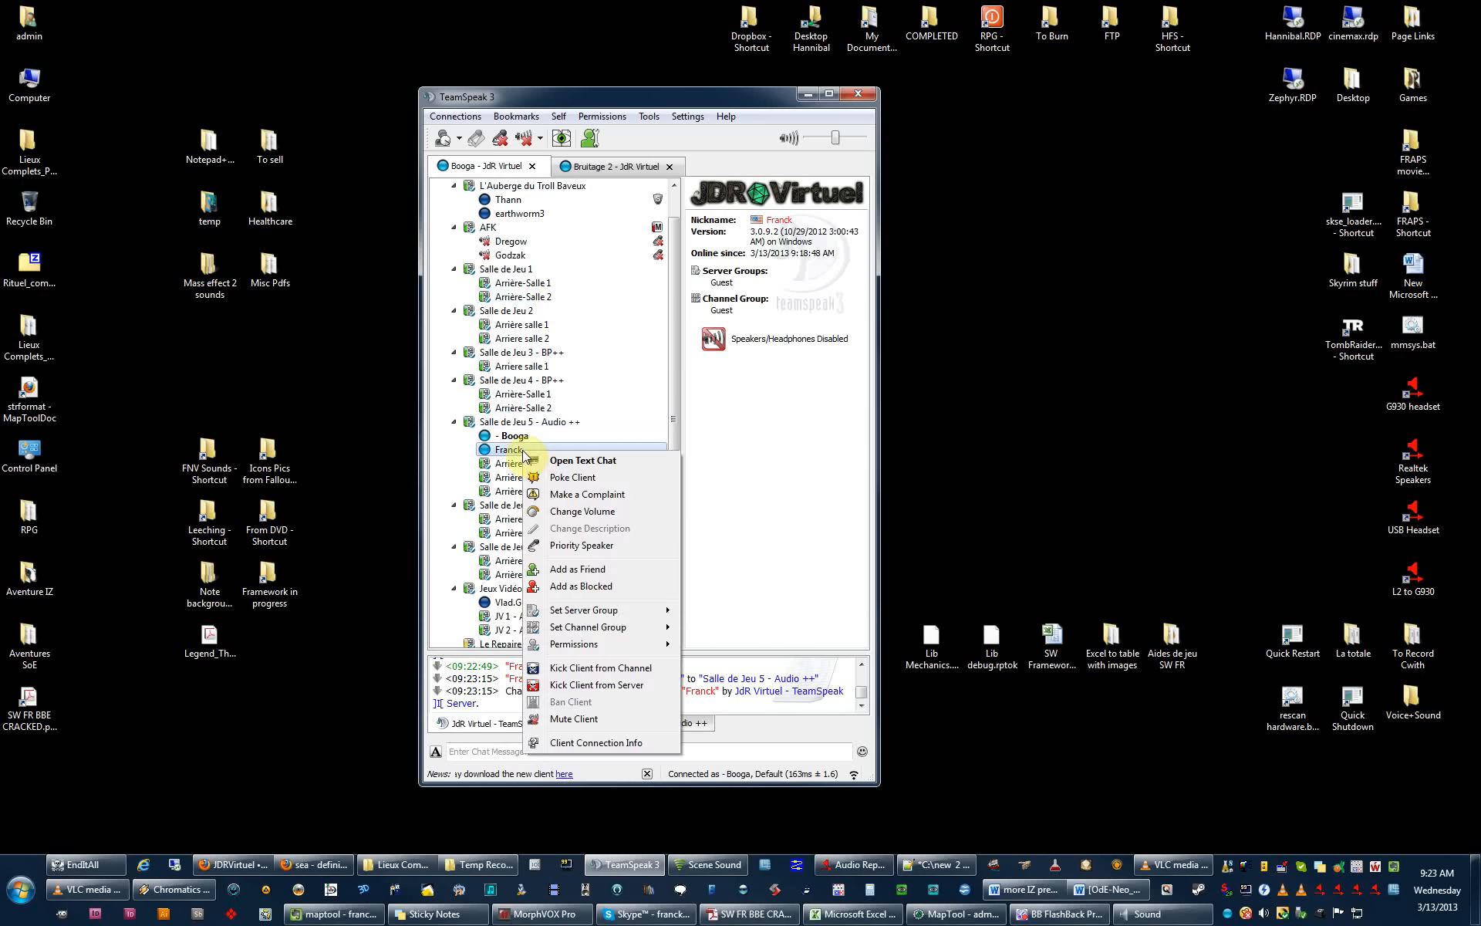
pyautogui.click(581, 513)
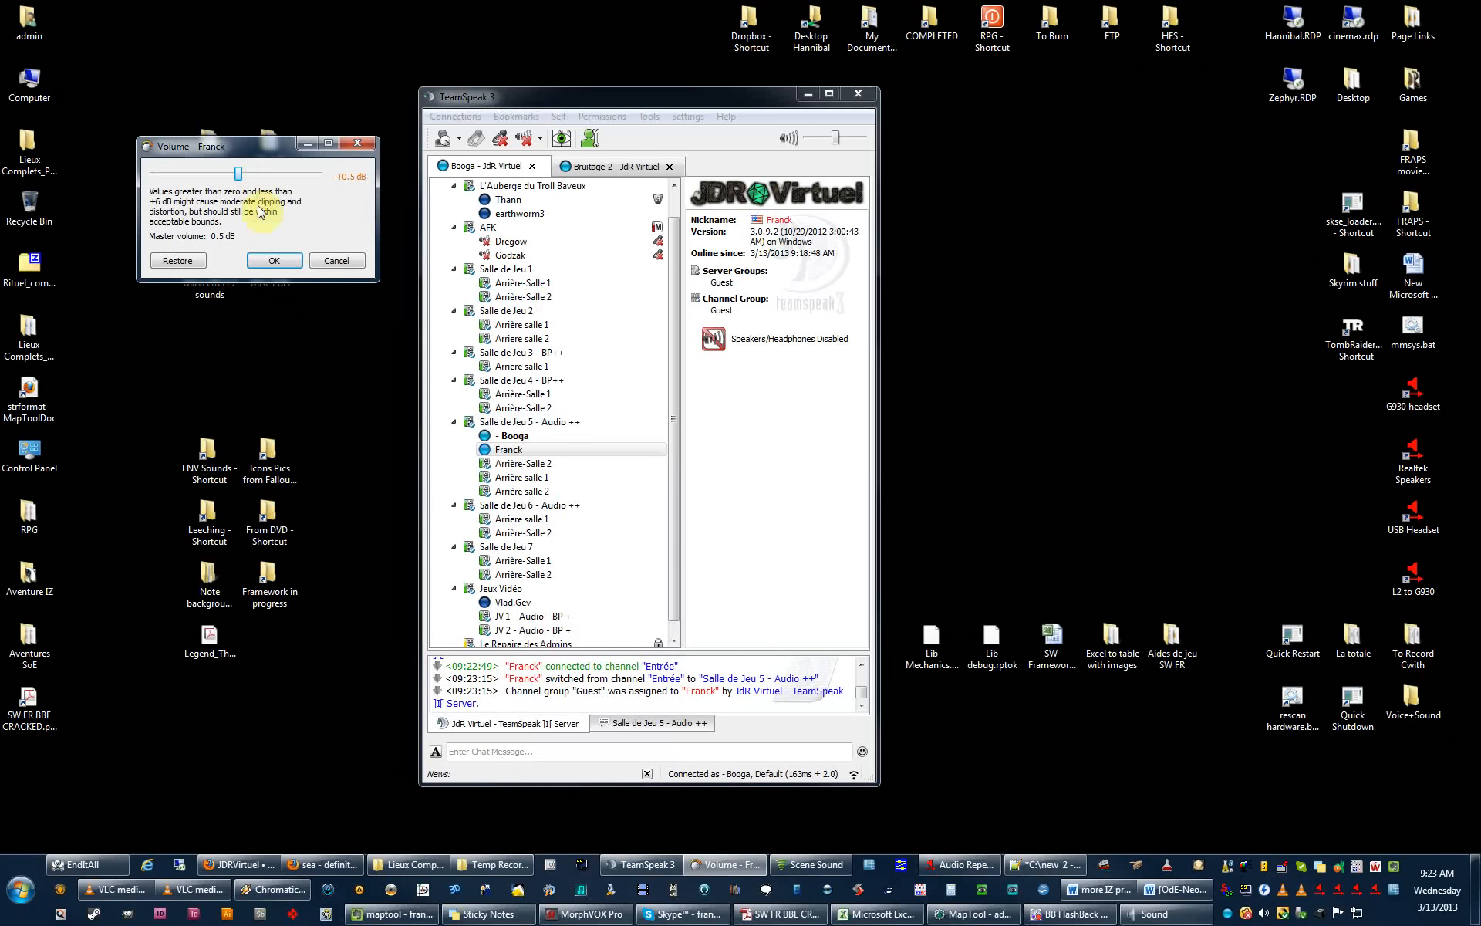
pyautogui.click(347, 262)
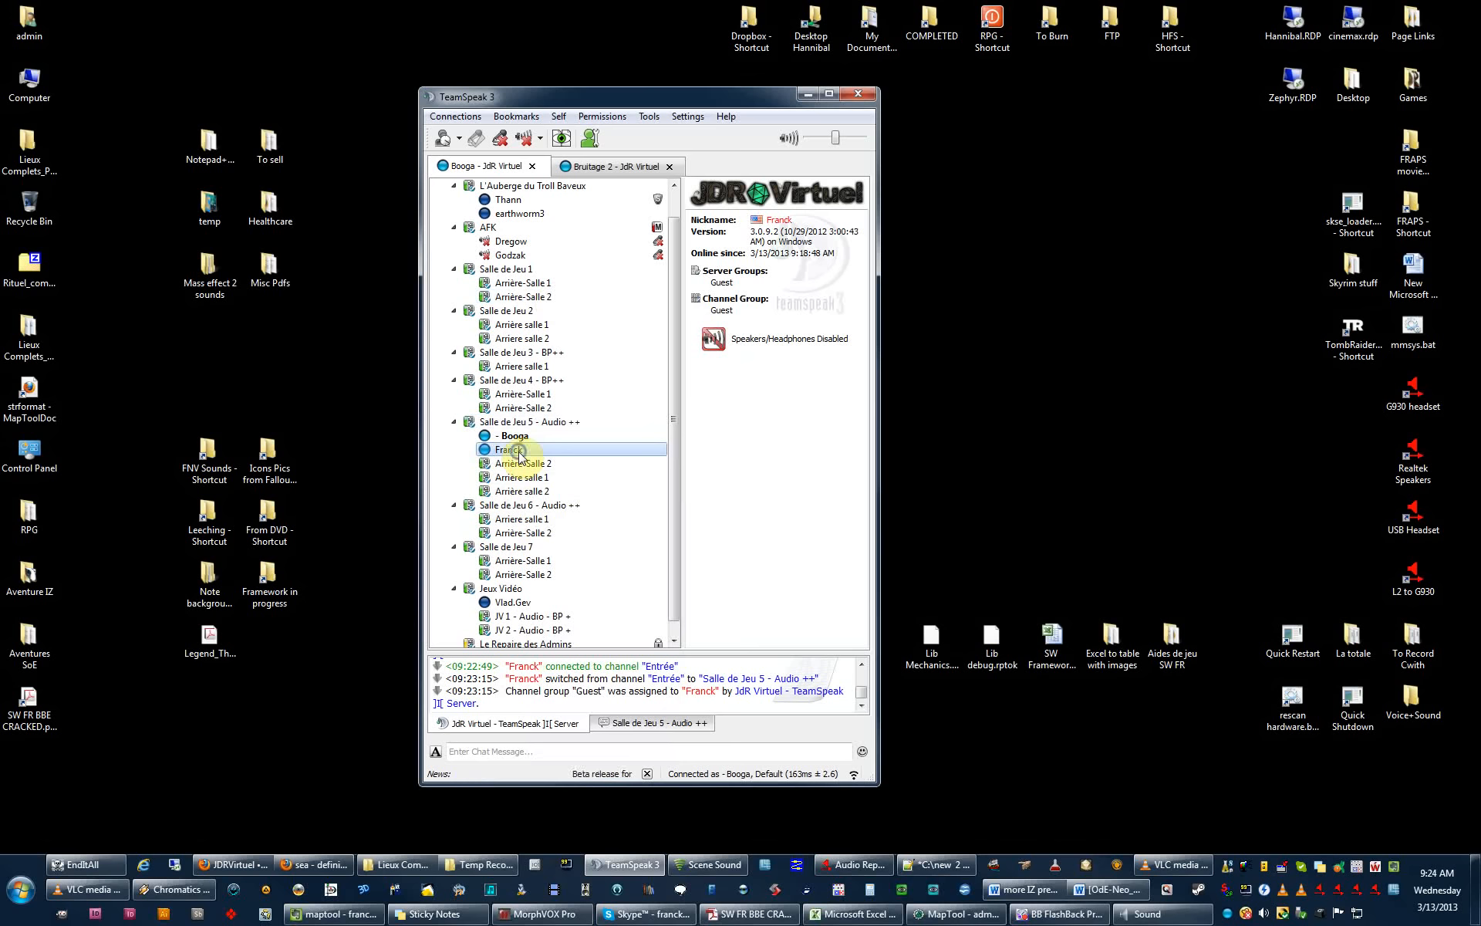
pyautogui.rightClick(519, 455)
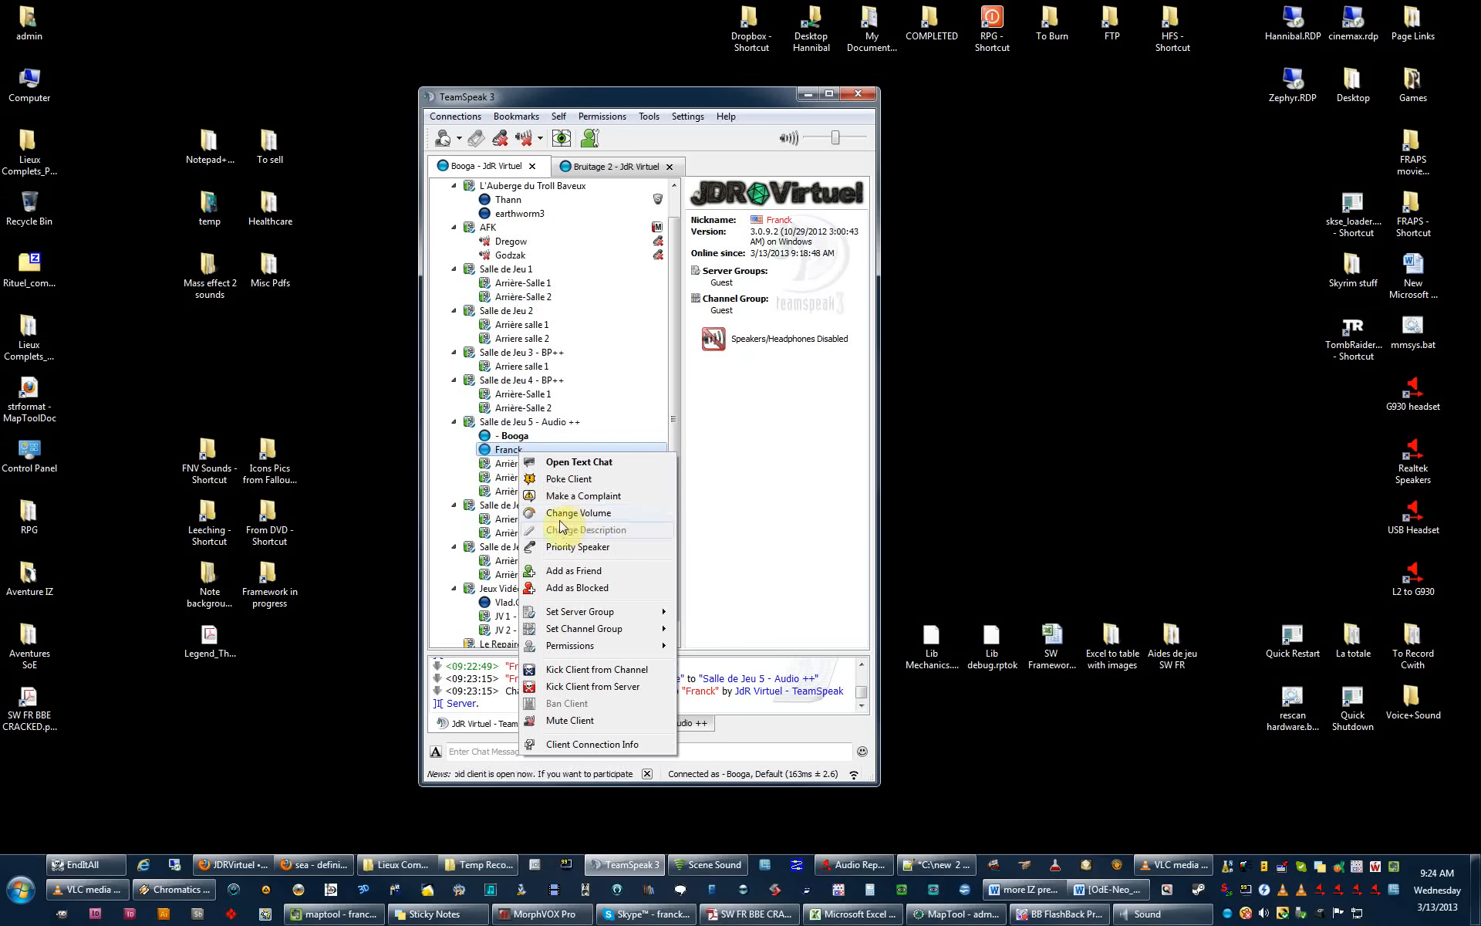
pyautogui.click(504, 451)
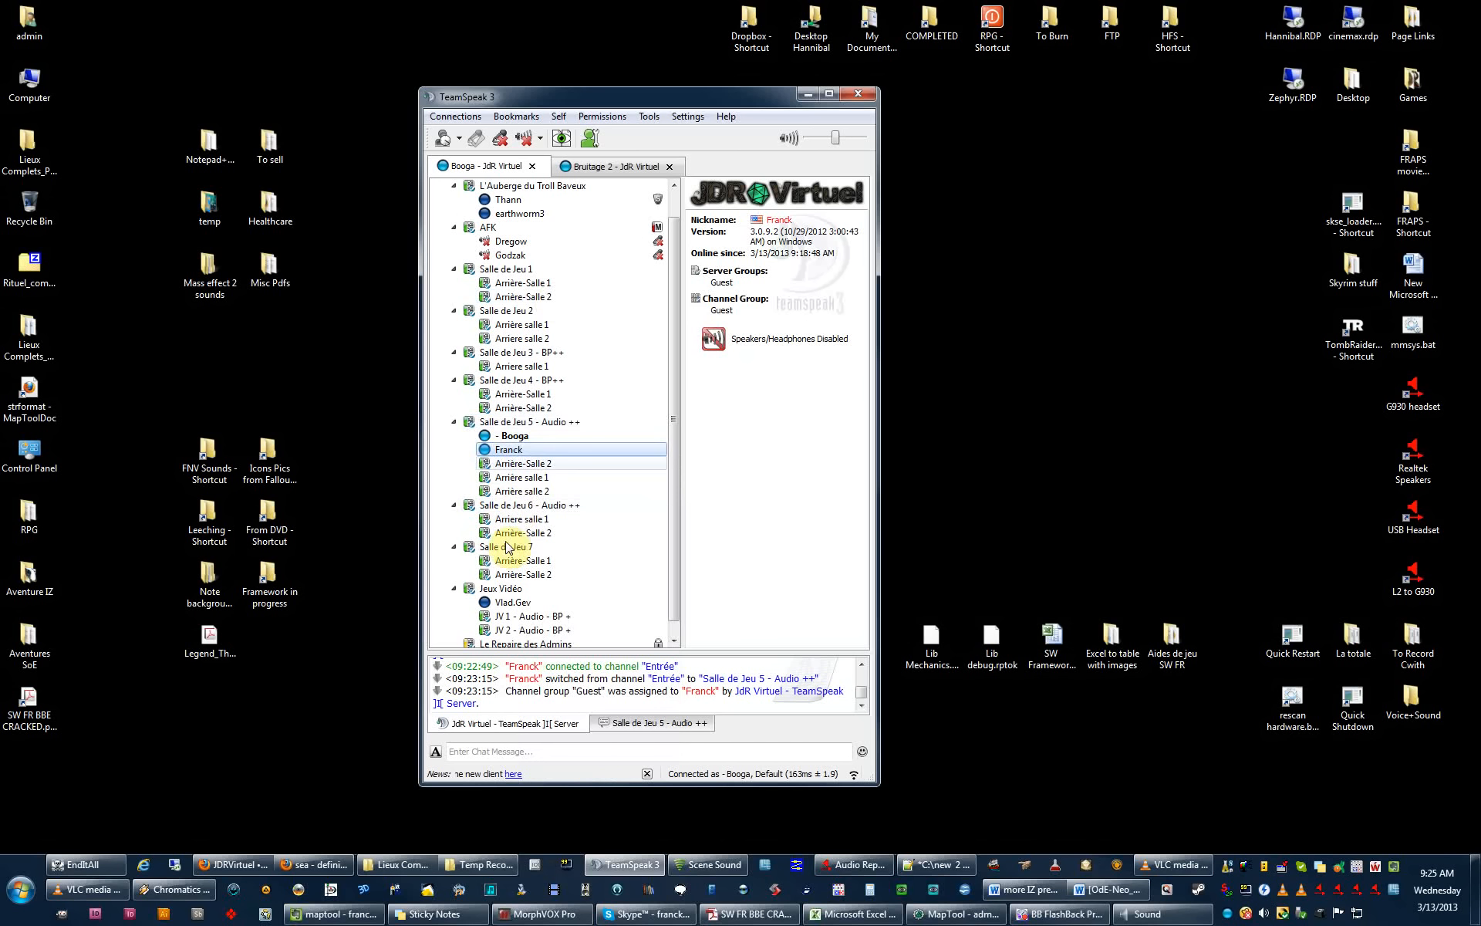
# Move both clients into Arrière-Salle 2 under Salle de Jeu 5 - Audio ++ and close the TeamSpeak window.
pyautogui.click(522, 464)
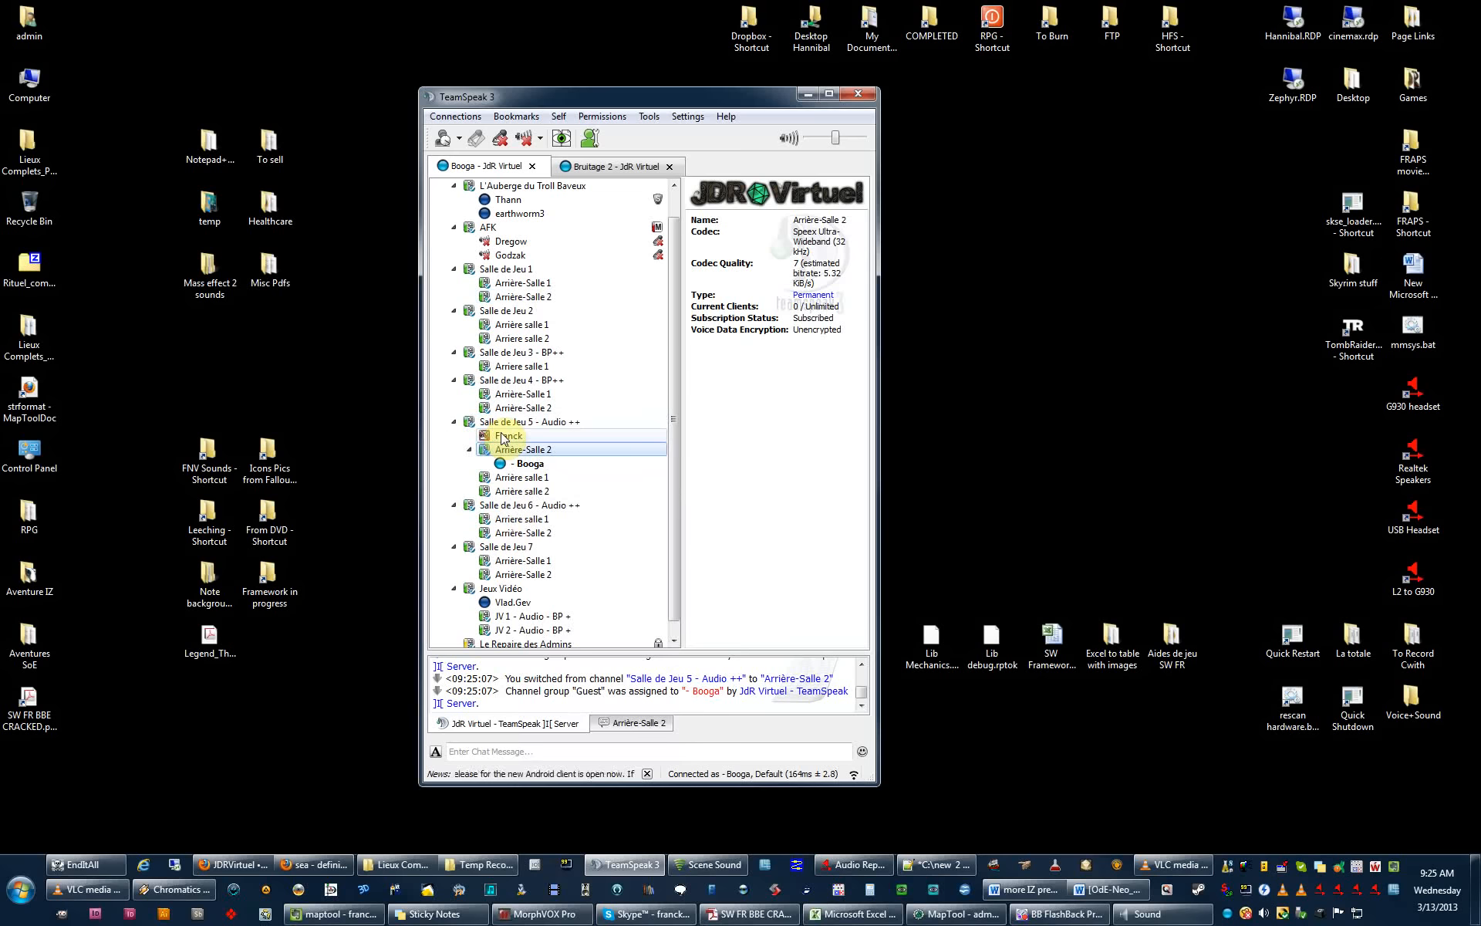
pyautogui.click(612, 172)
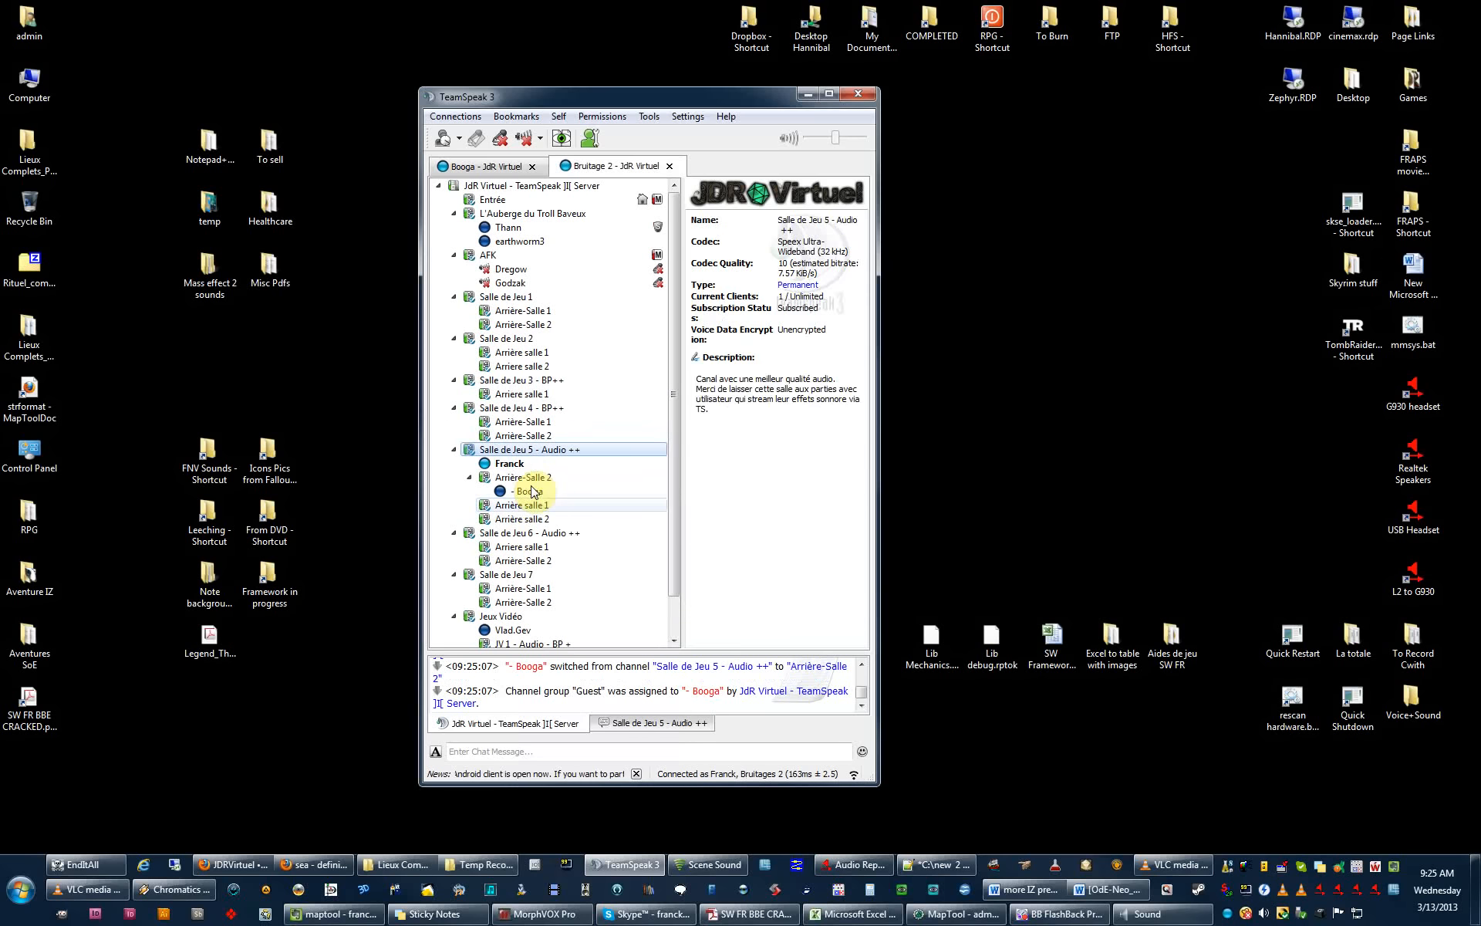
pyautogui.doubleClick(523, 465)
pyautogui.doubleClick(530, 478)
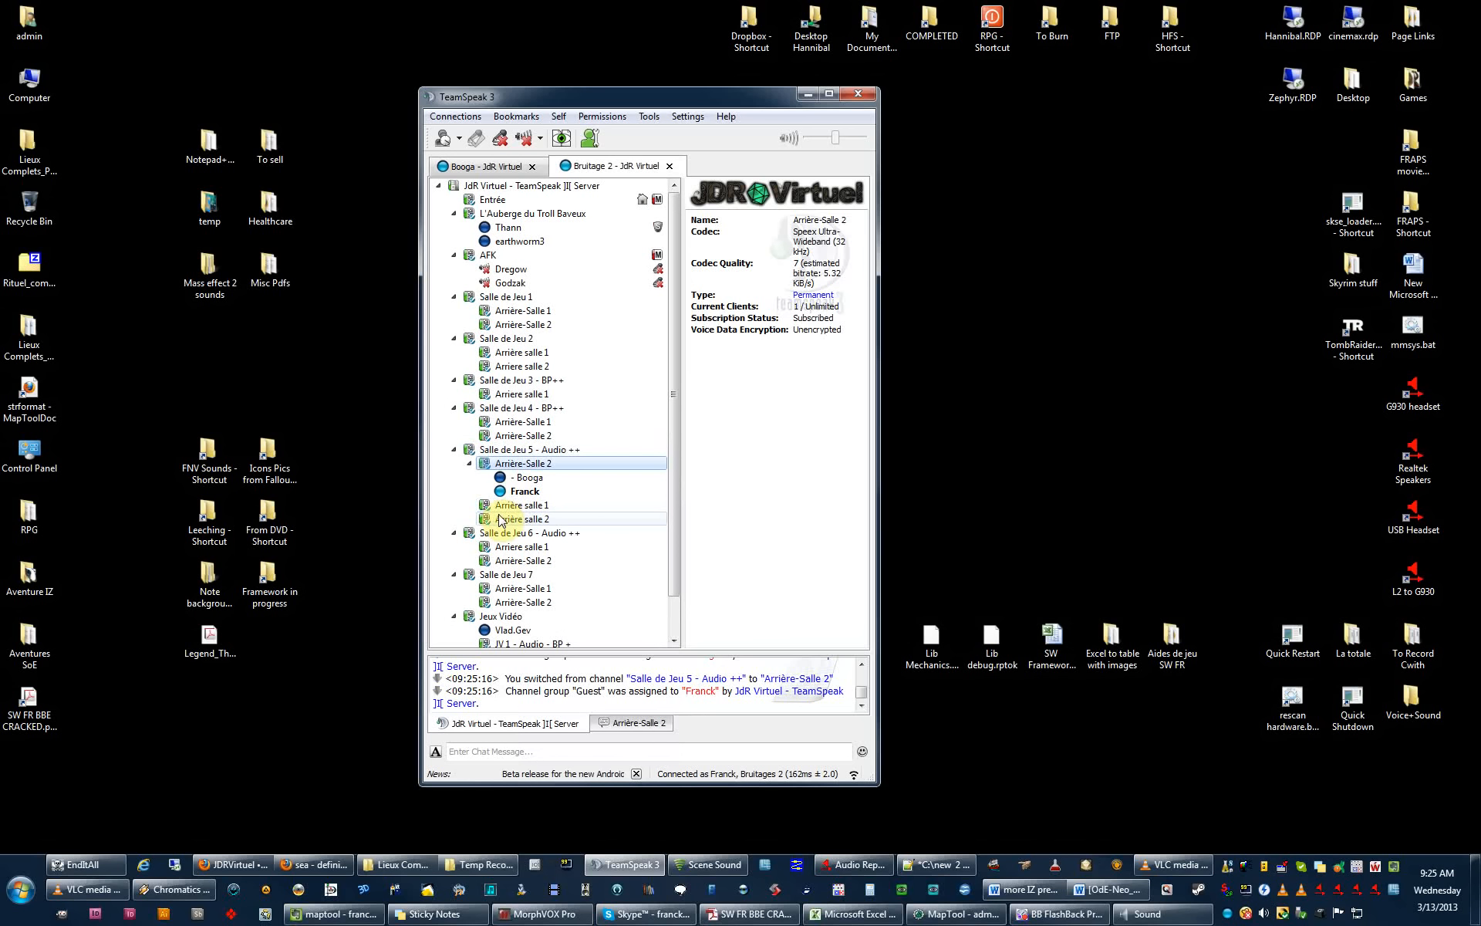
pyautogui.moveTo(729, 98); pyautogui.dragTo(1013, 97)
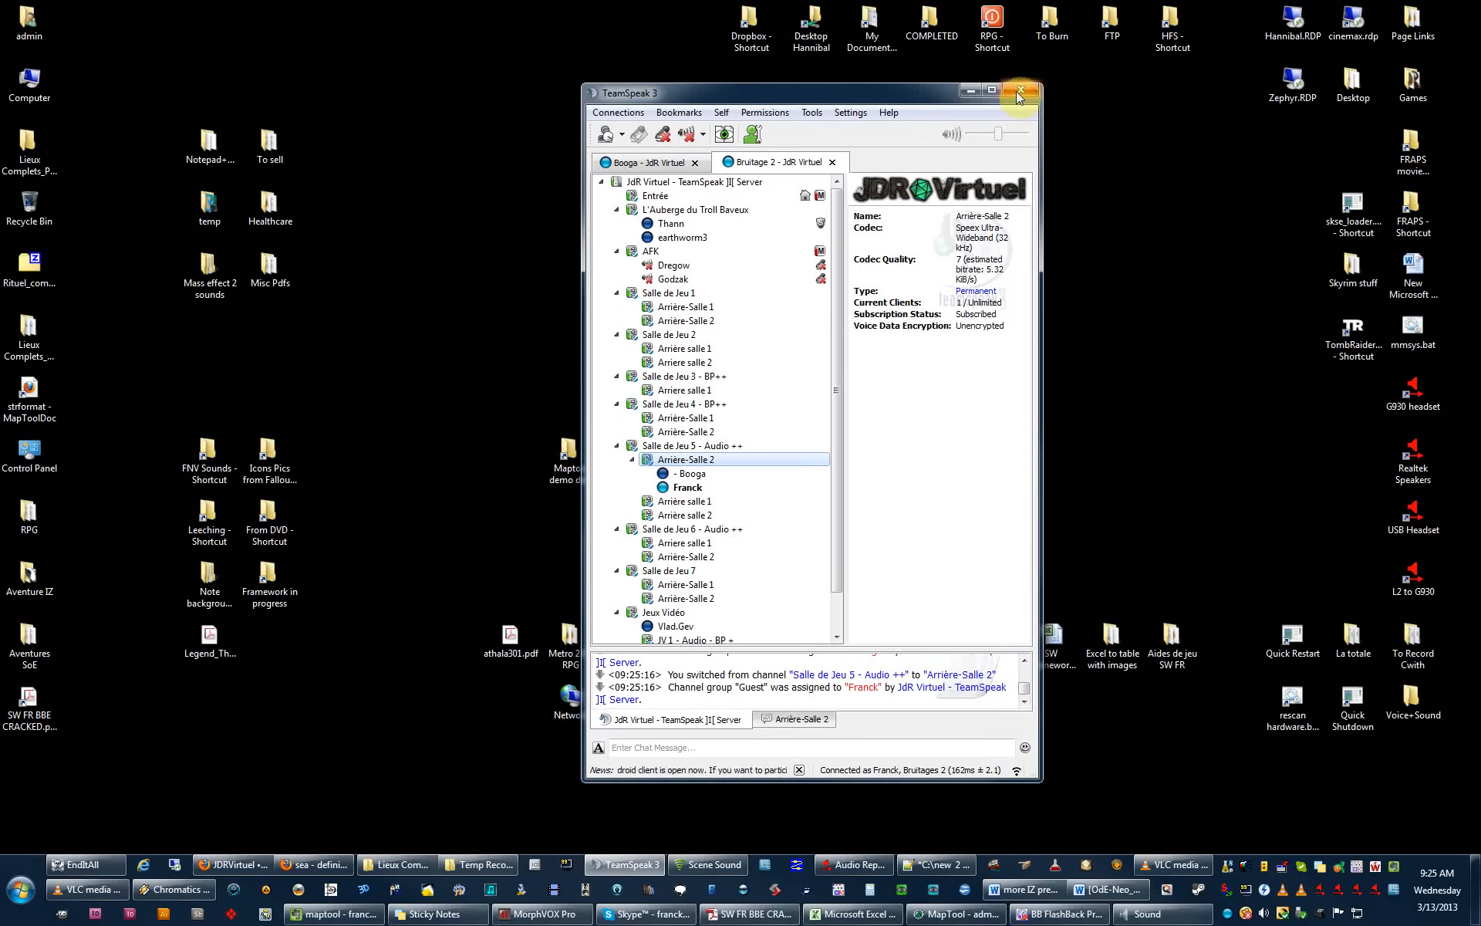
pyautogui.click(1021, 91)
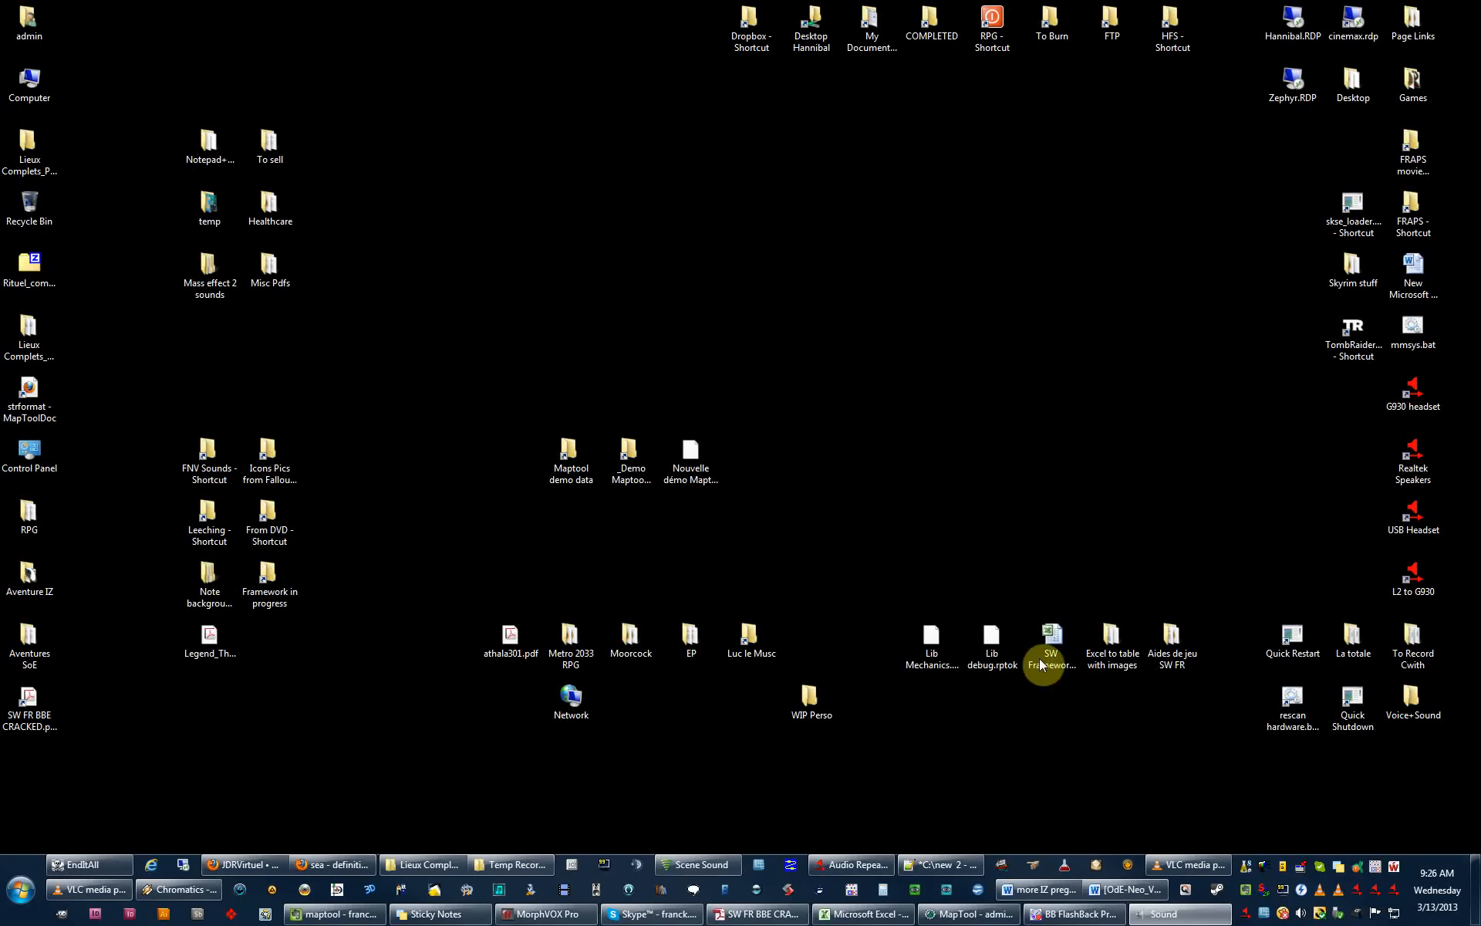
# Review the Windows playback devices and the options available for Line 1 of Virtual Audio Cable, leaving the defaults as they are.
pyautogui.rightClick(1303, 917)
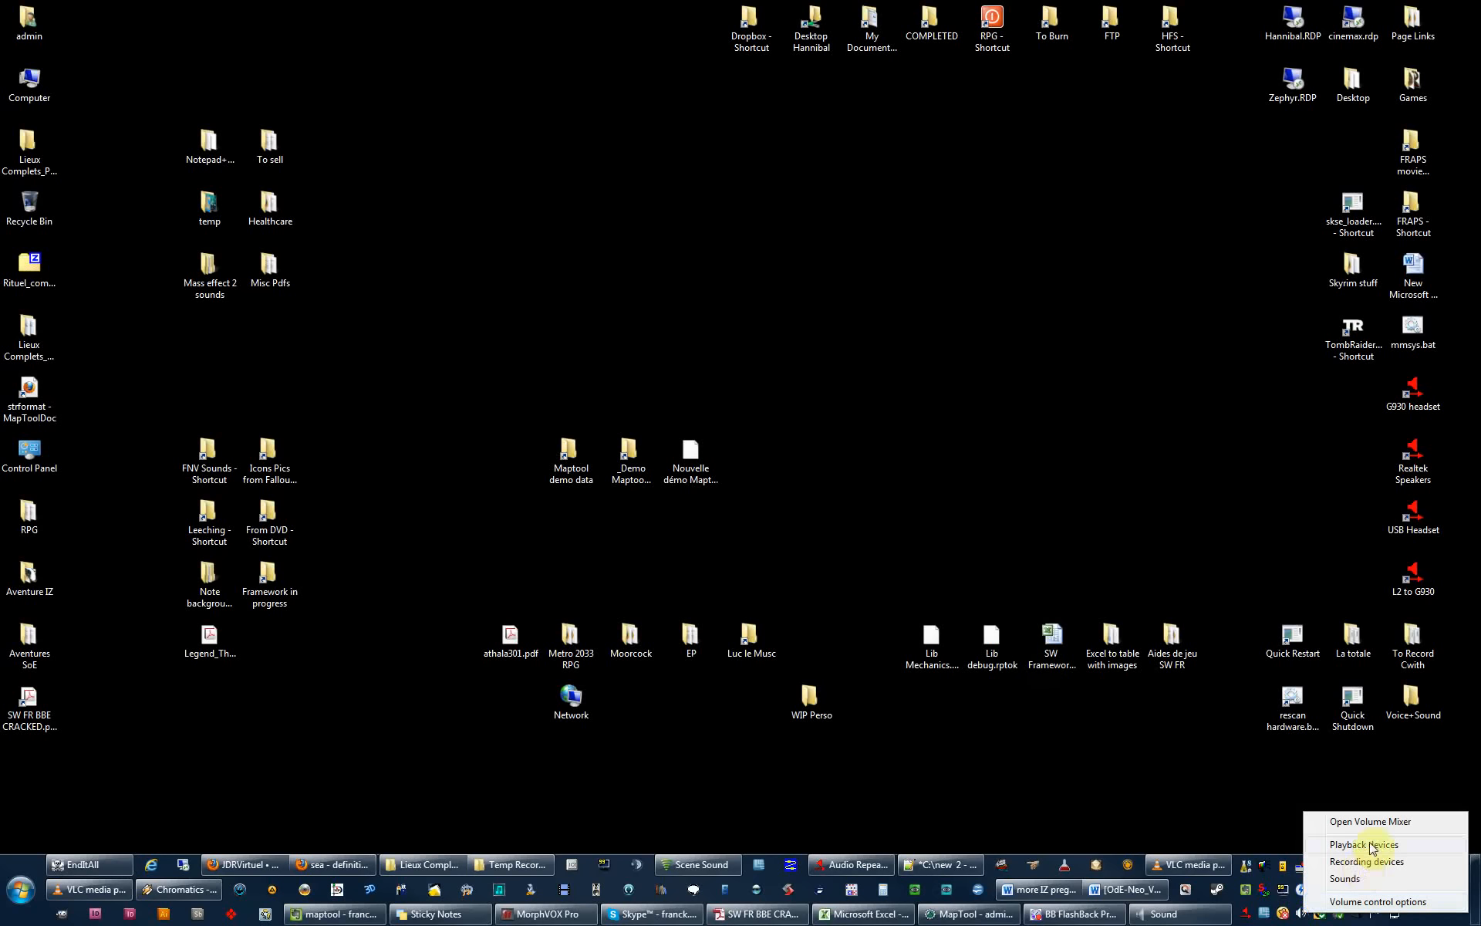
pyautogui.click(1372, 846)
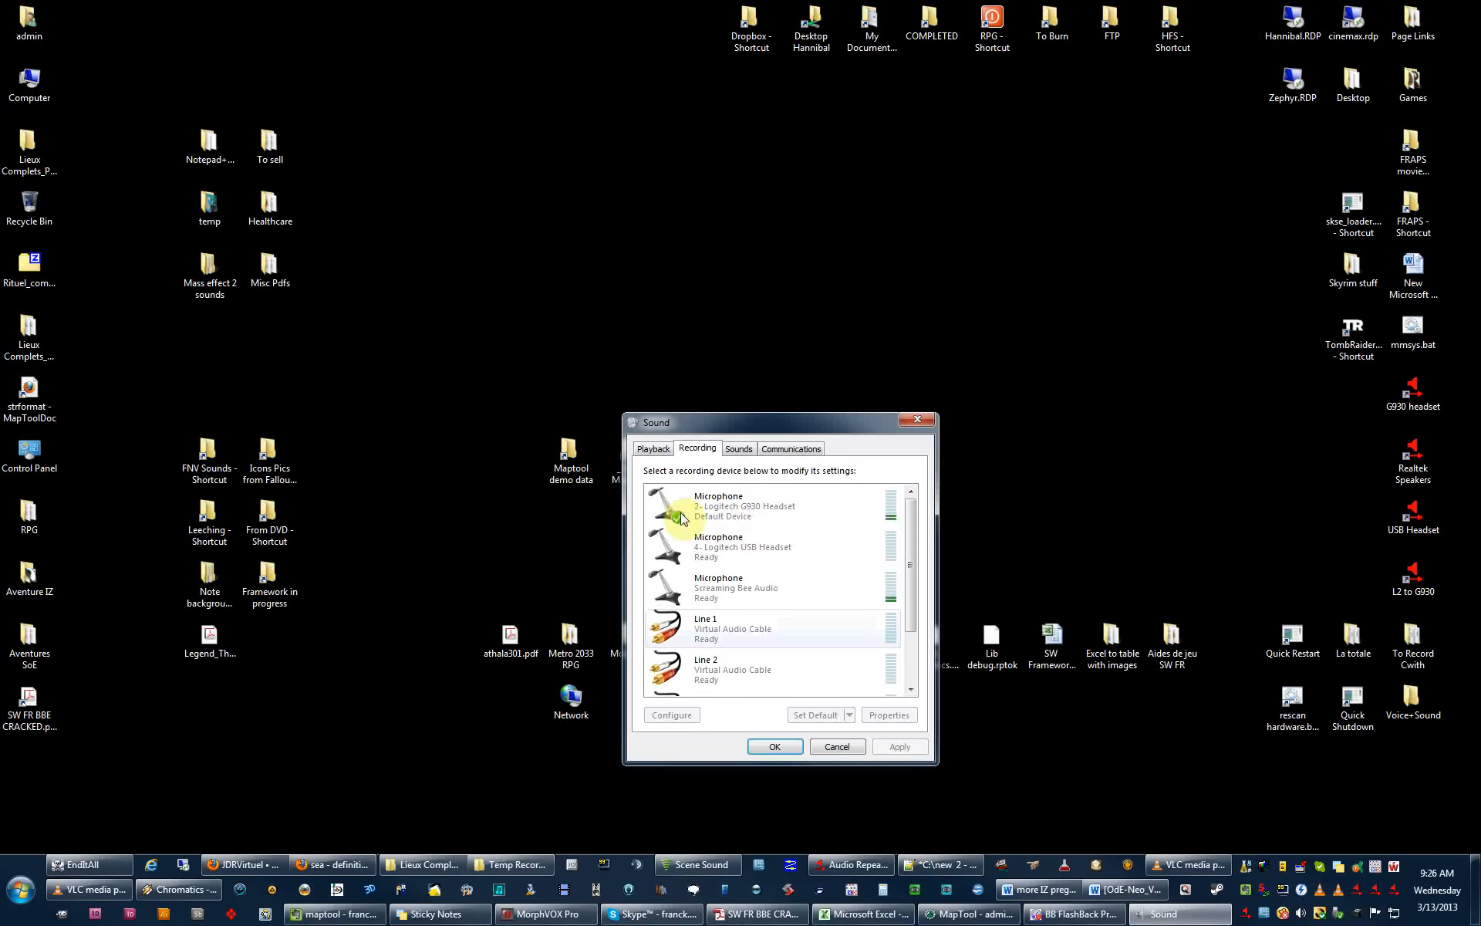
pyautogui.click(655, 451)
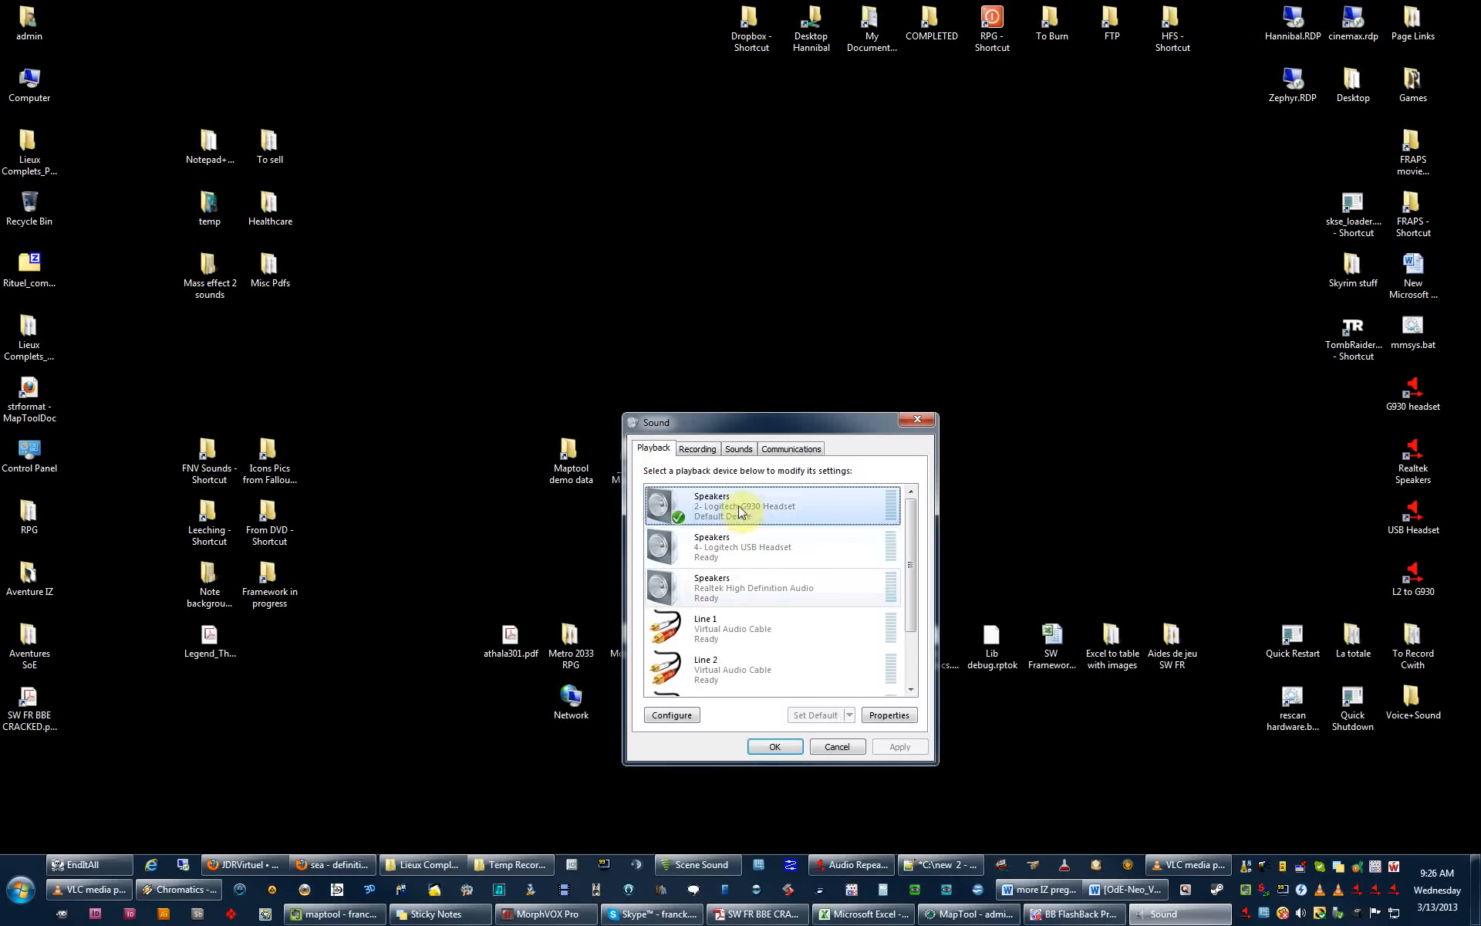
pyautogui.rightClick(732, 637)
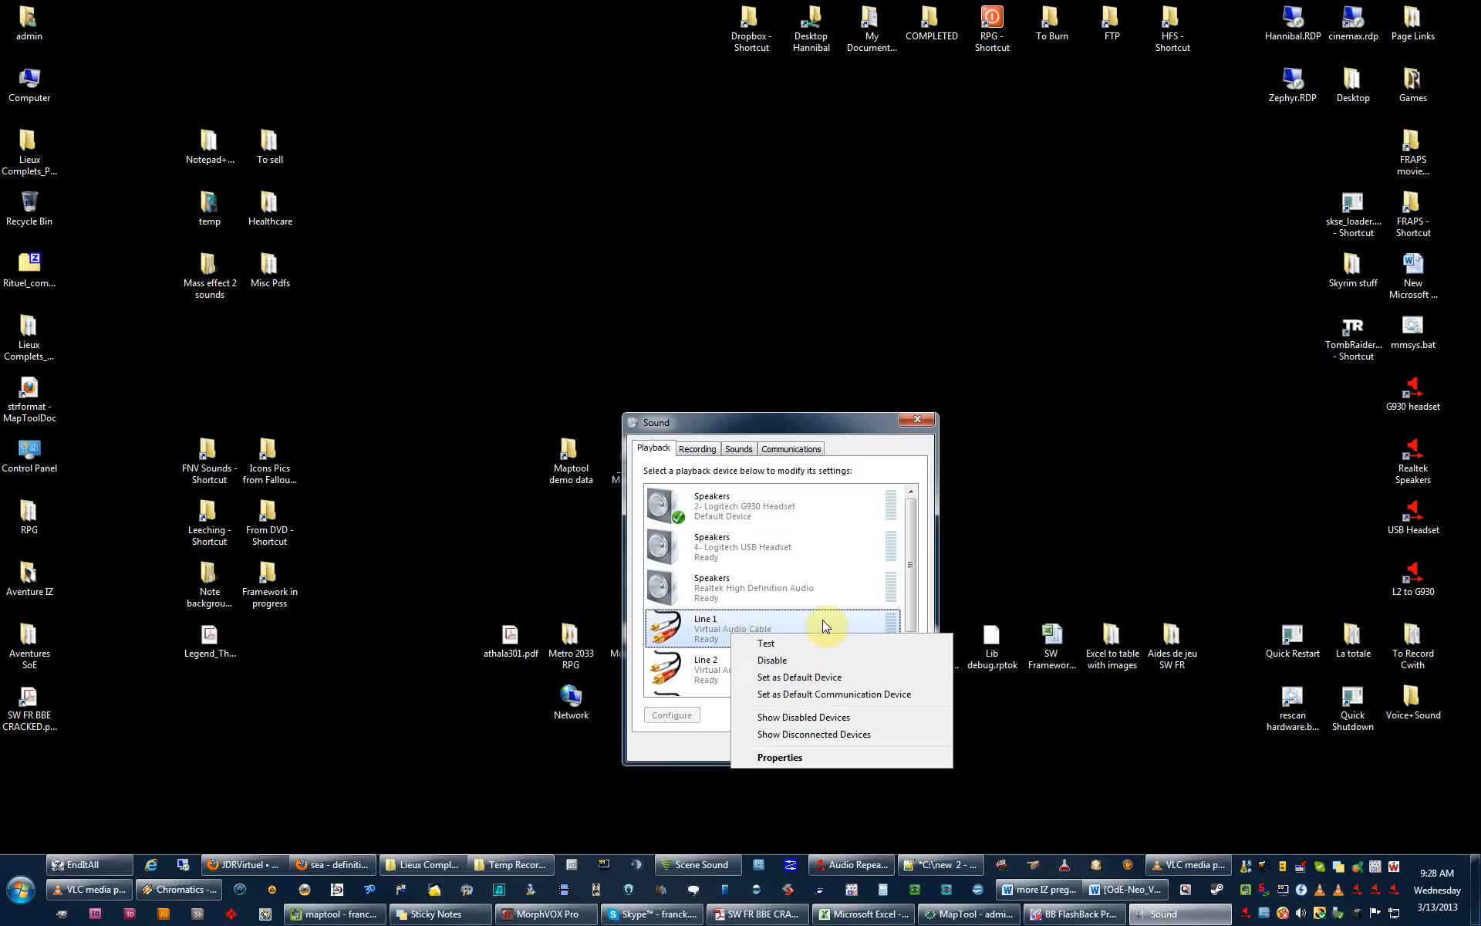
pyautogui.click(832, 421)
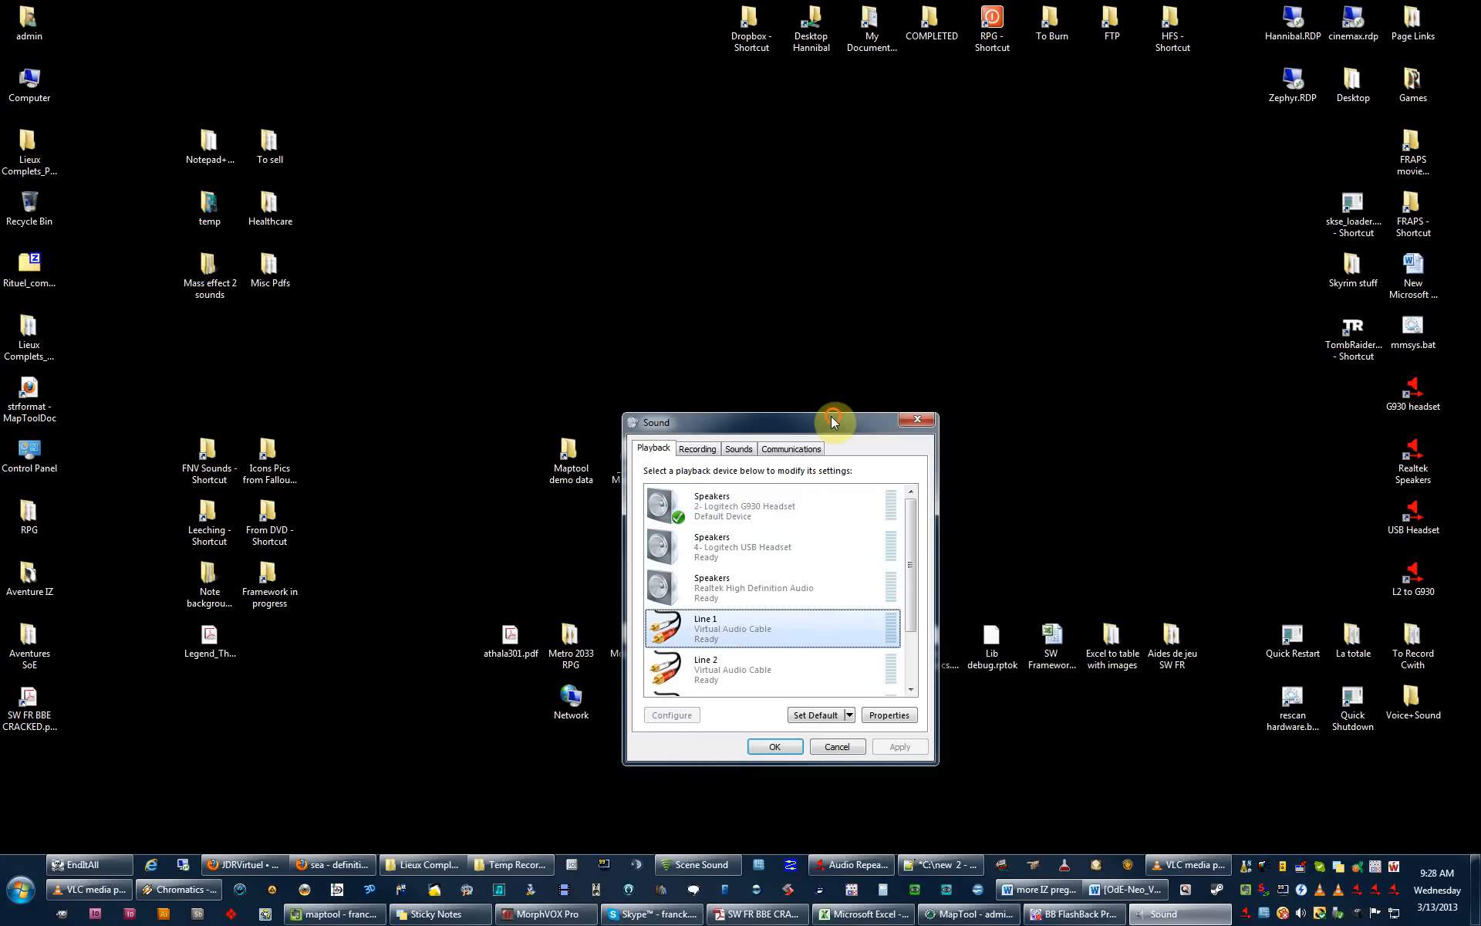
pyautogui.moveTo(833, 421); pyautogui.dragTo(1007, 339)
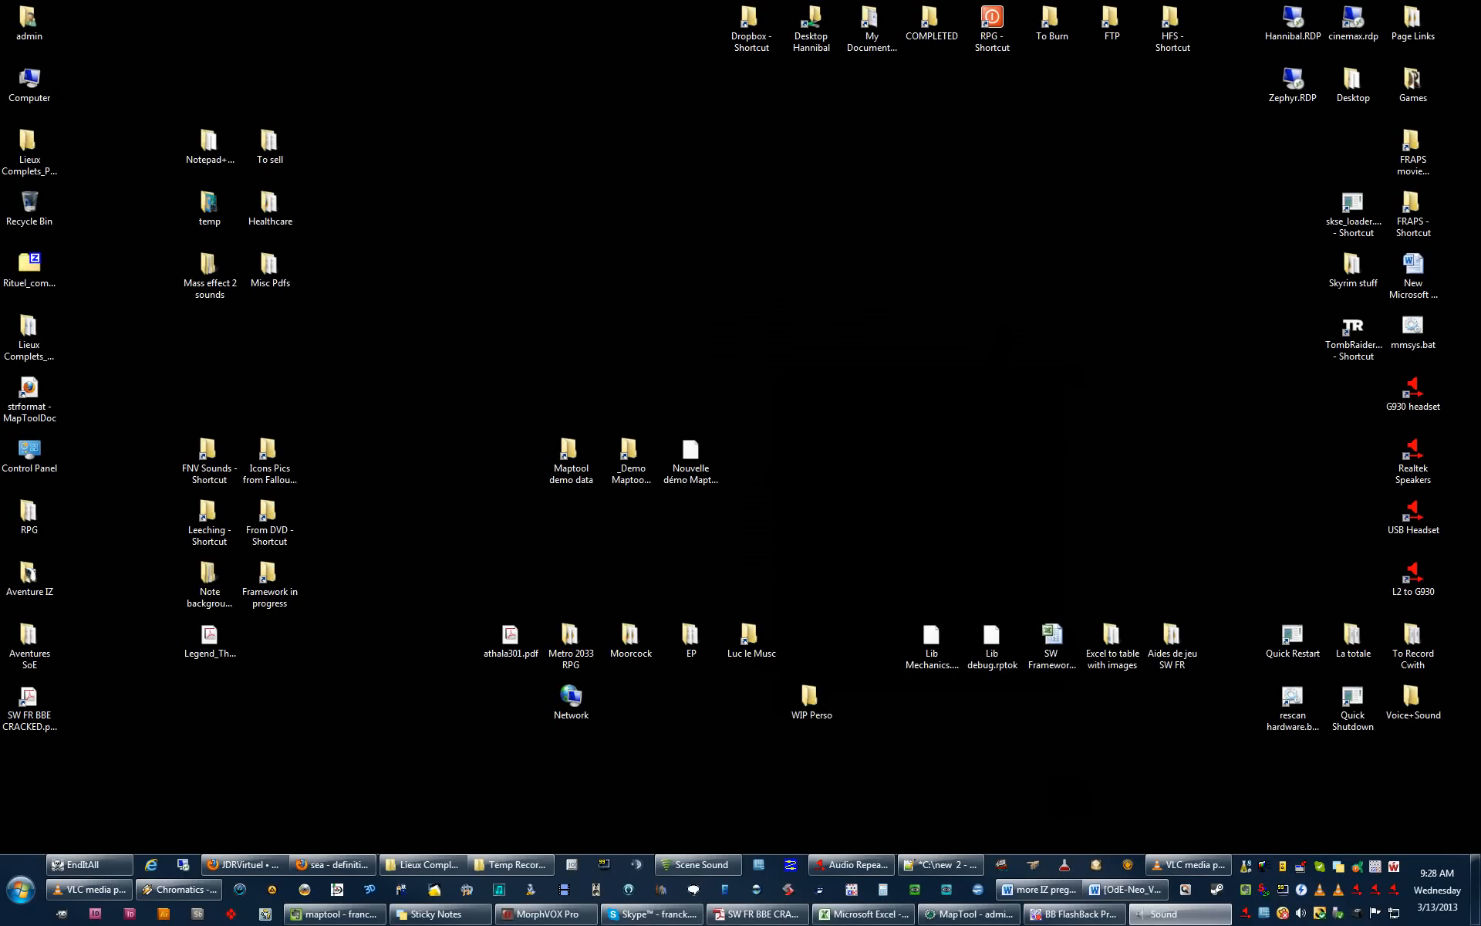
# Switch to Winamp and open the output plug-ins page of its preferences.
pyautogui.click(177, 888)
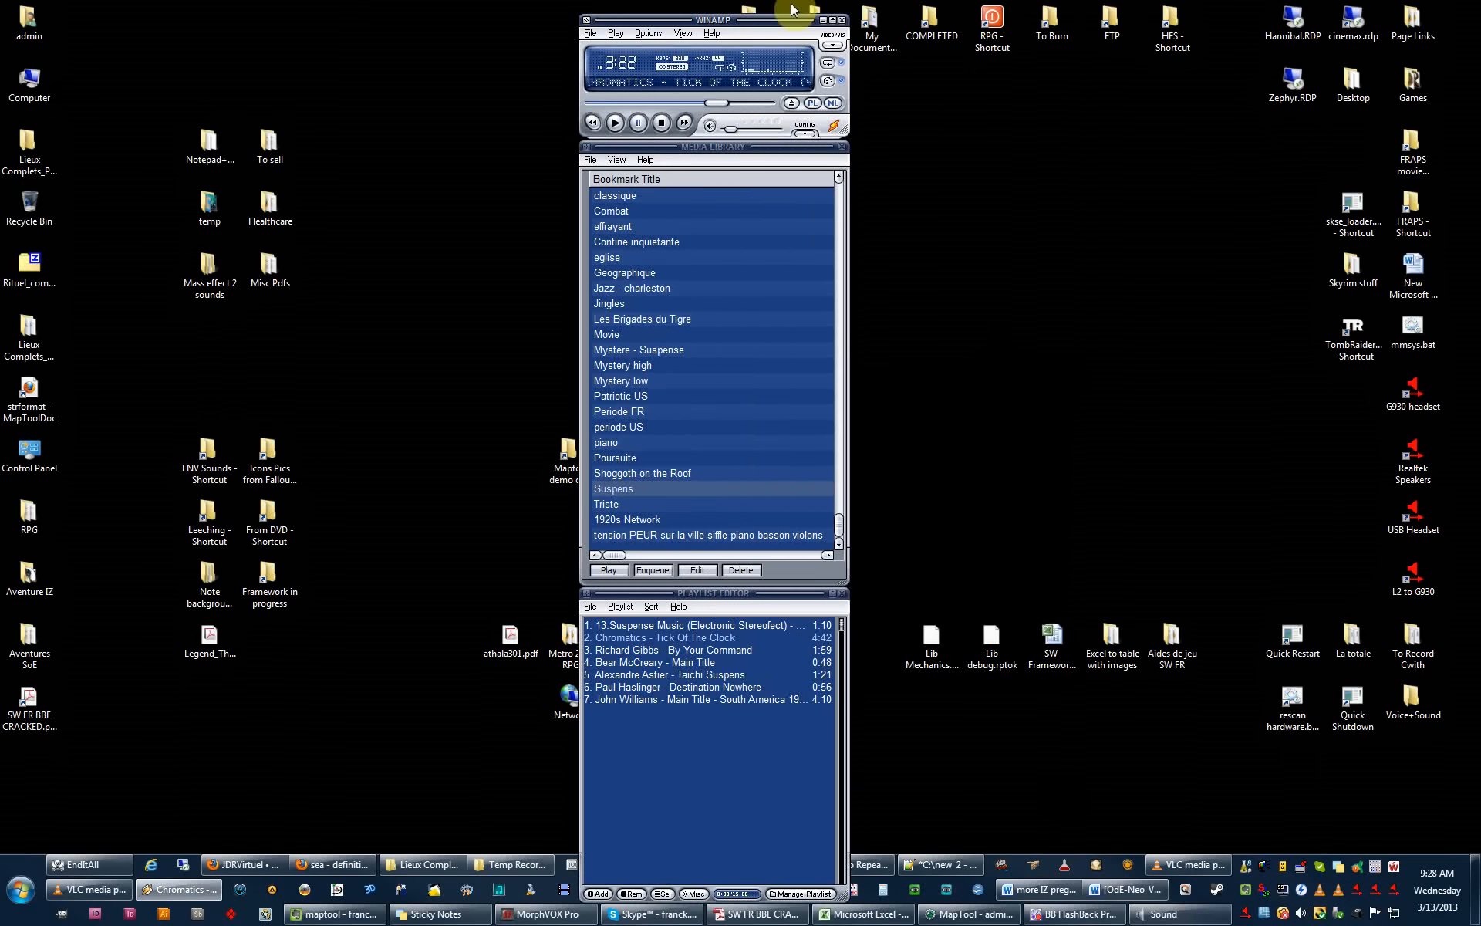
pyautogui.moveTo(792, 9); pyautogui.dragTo(810, 0)
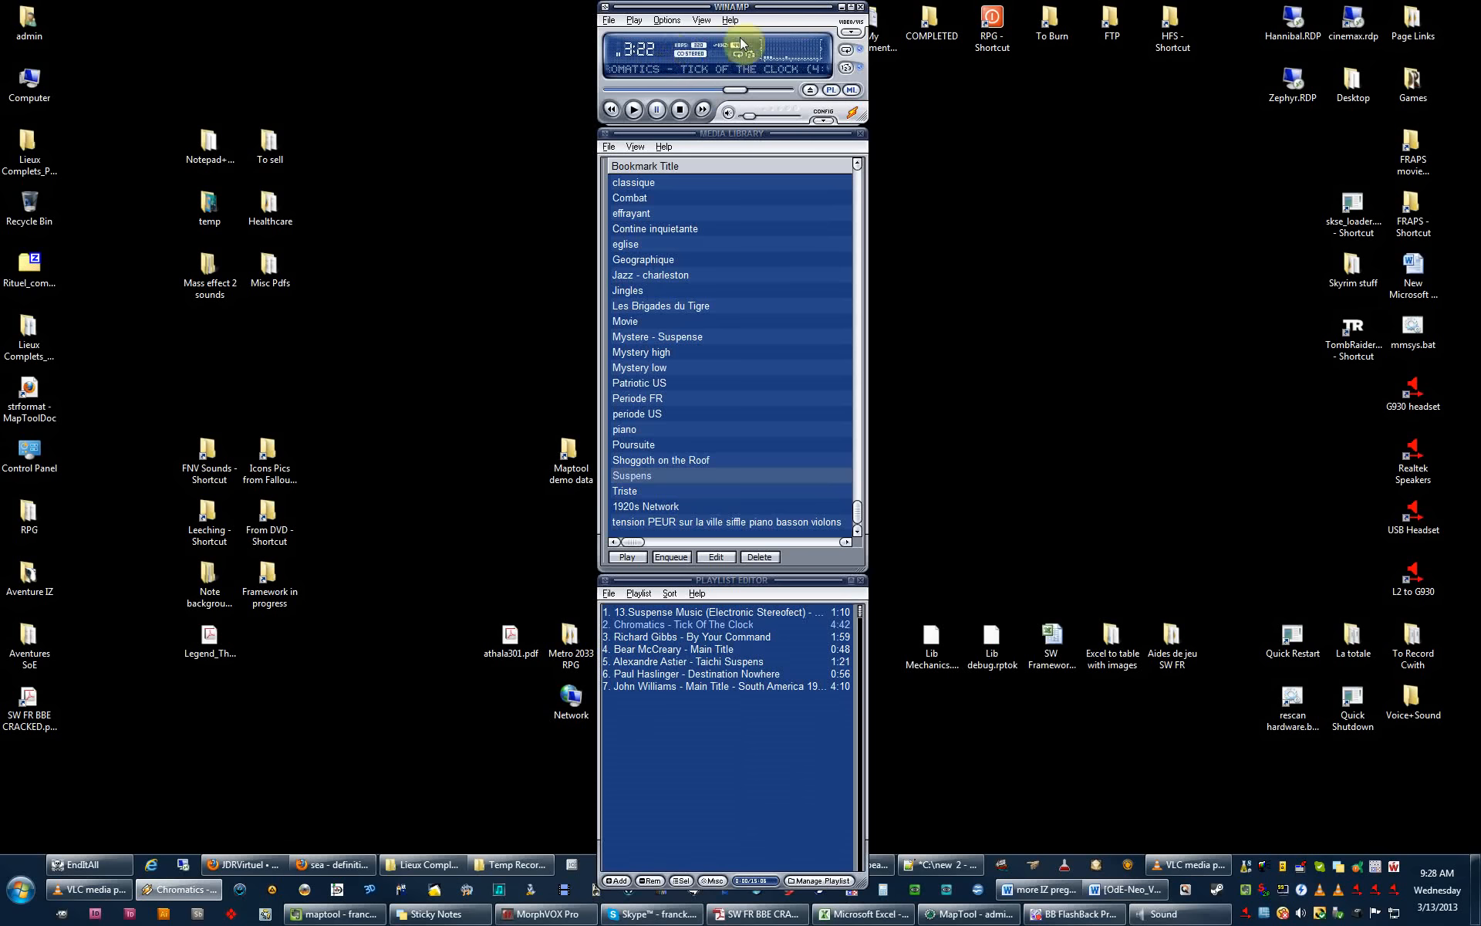
pyautogui.rightClick(679, 52)
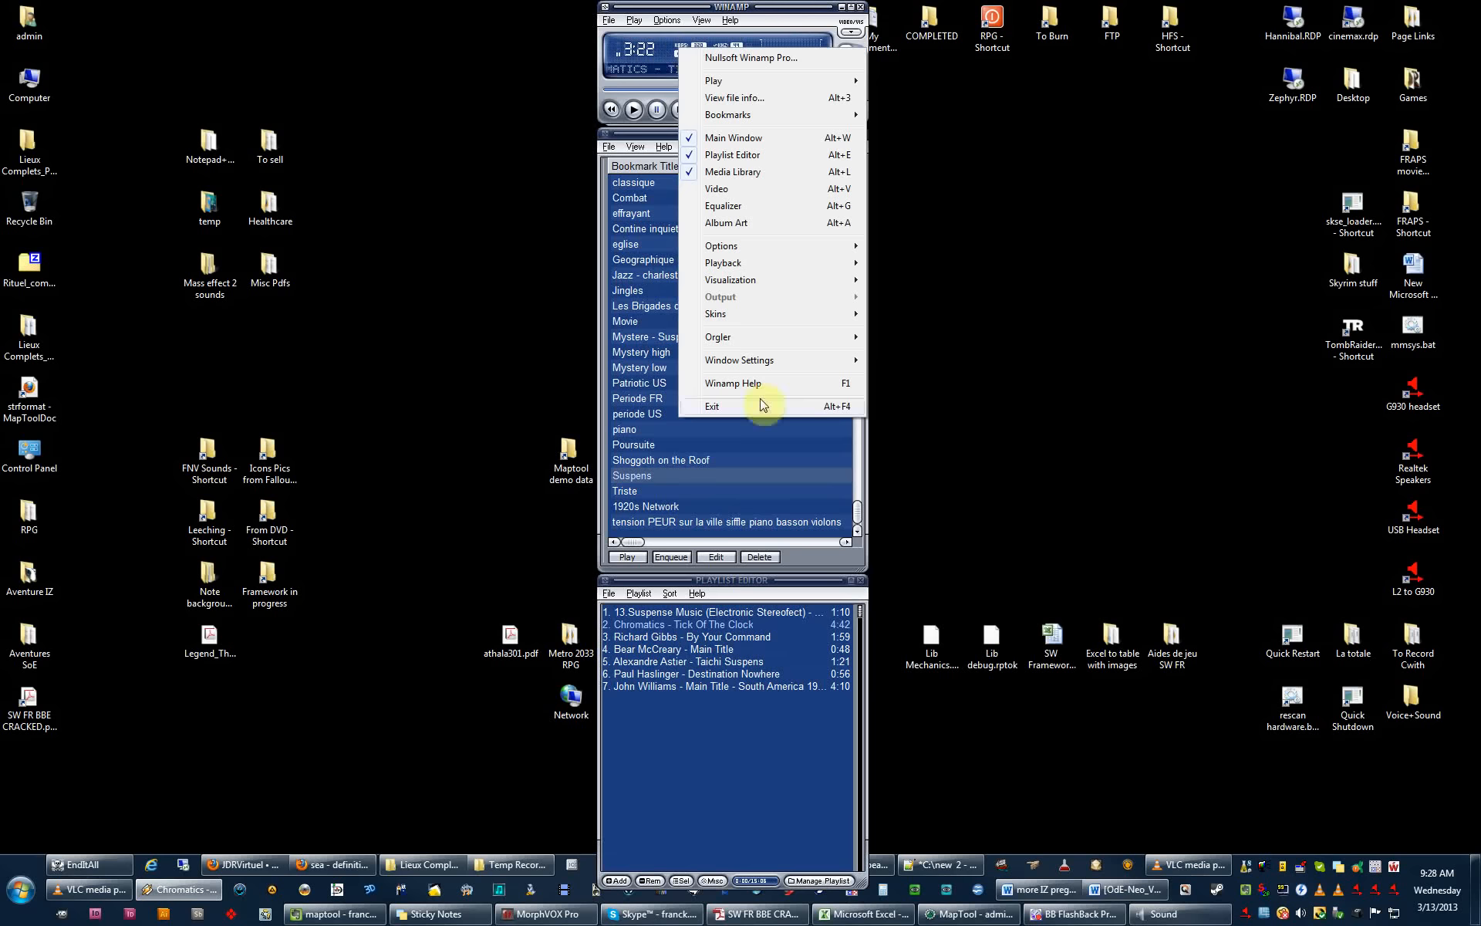
pyautogui.moveTo(749, 250)
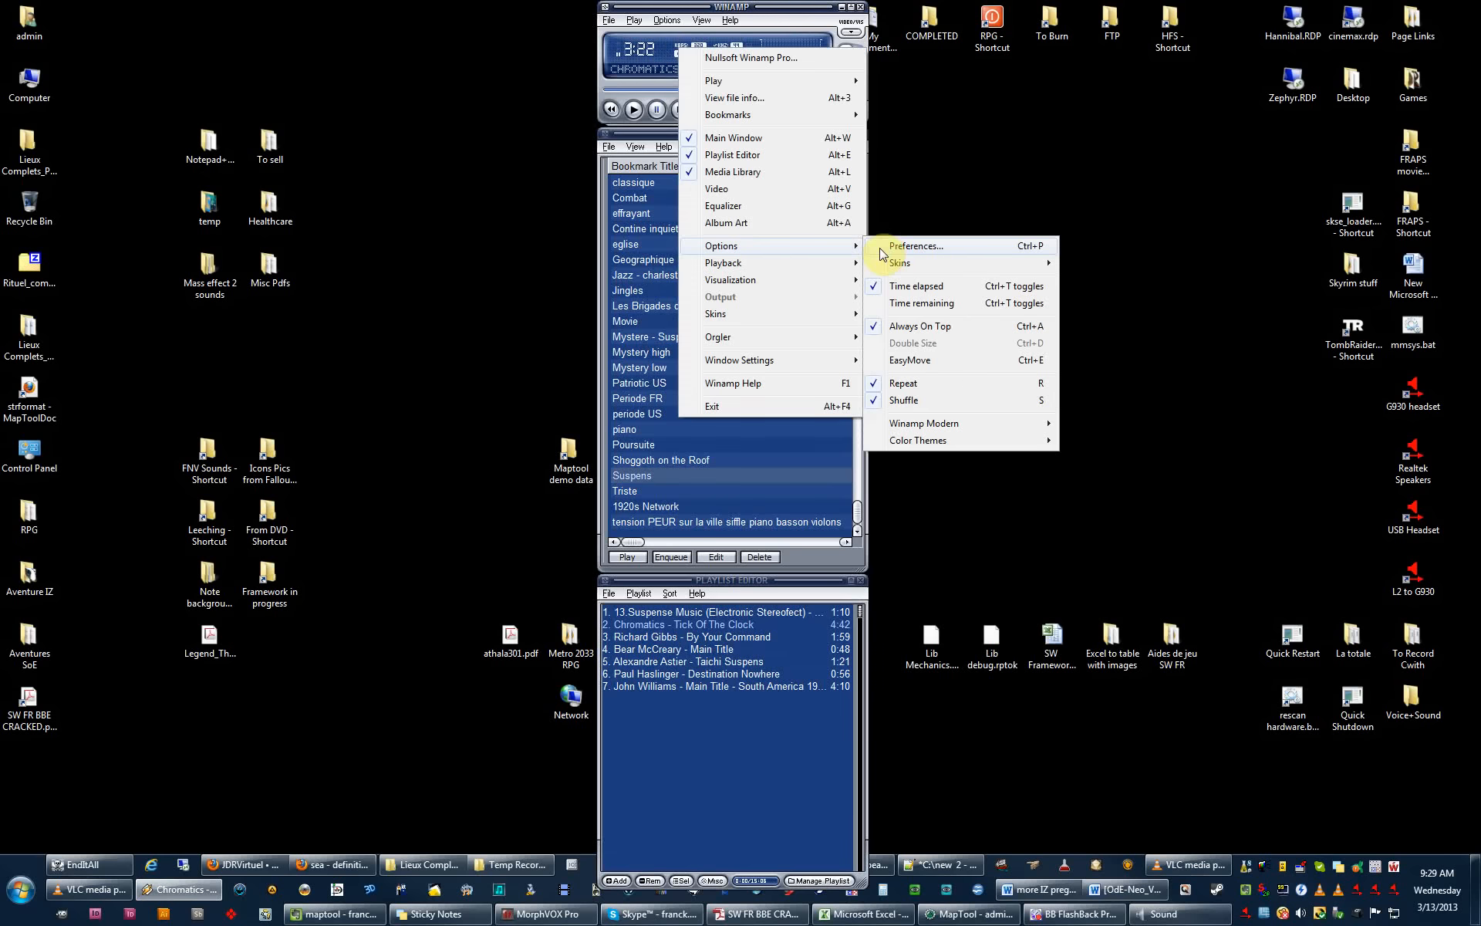
pyautogui.click(908, 252)
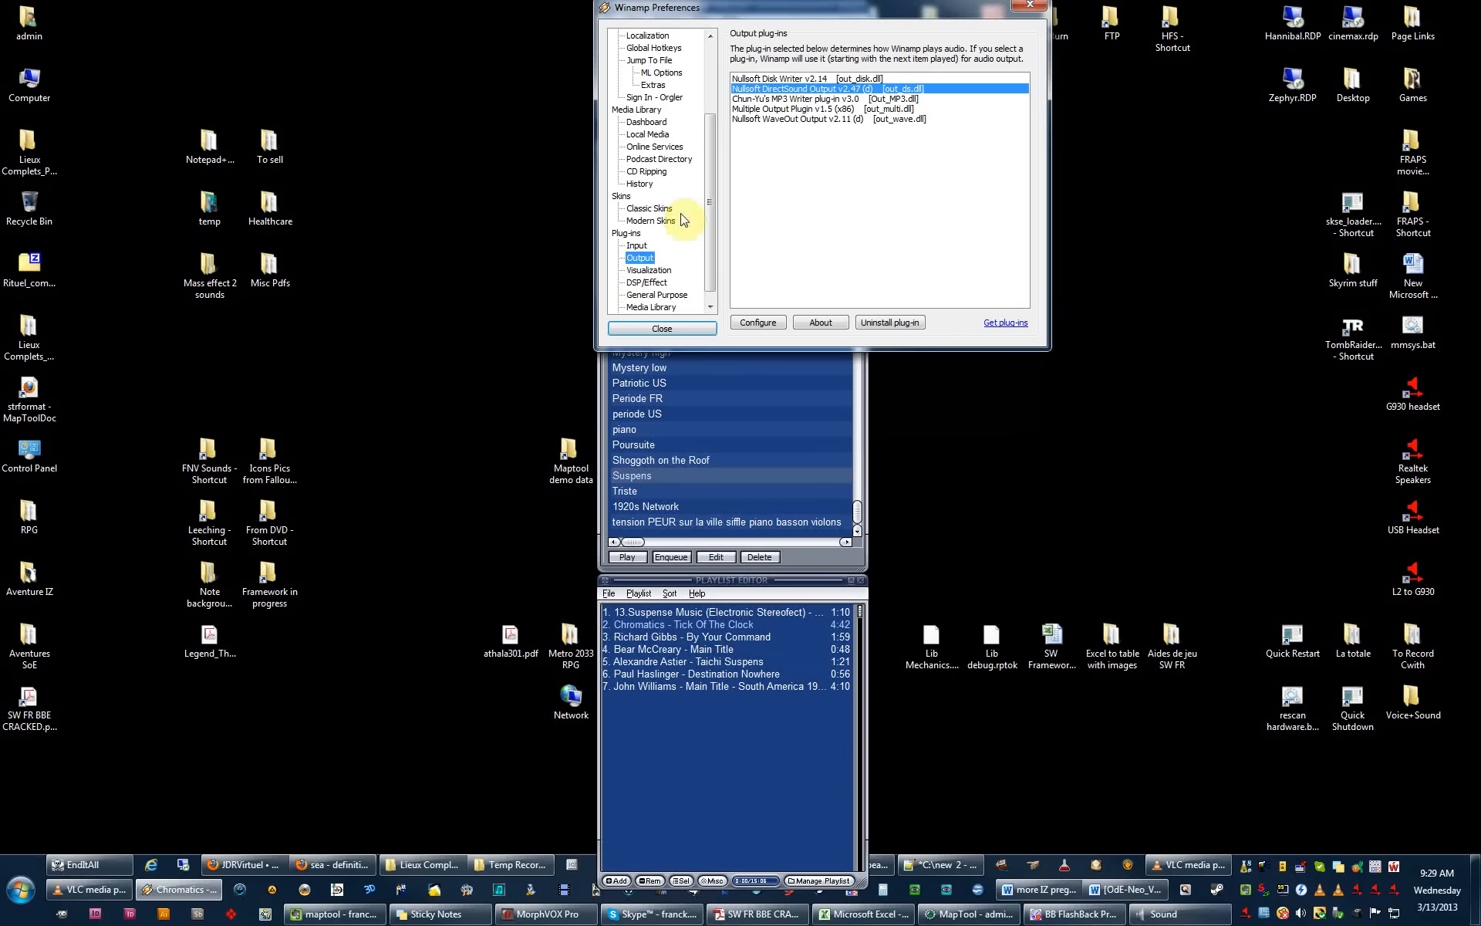
pyautogui.moveTo(713, 199); pyautogui.dragTo(714, 239)
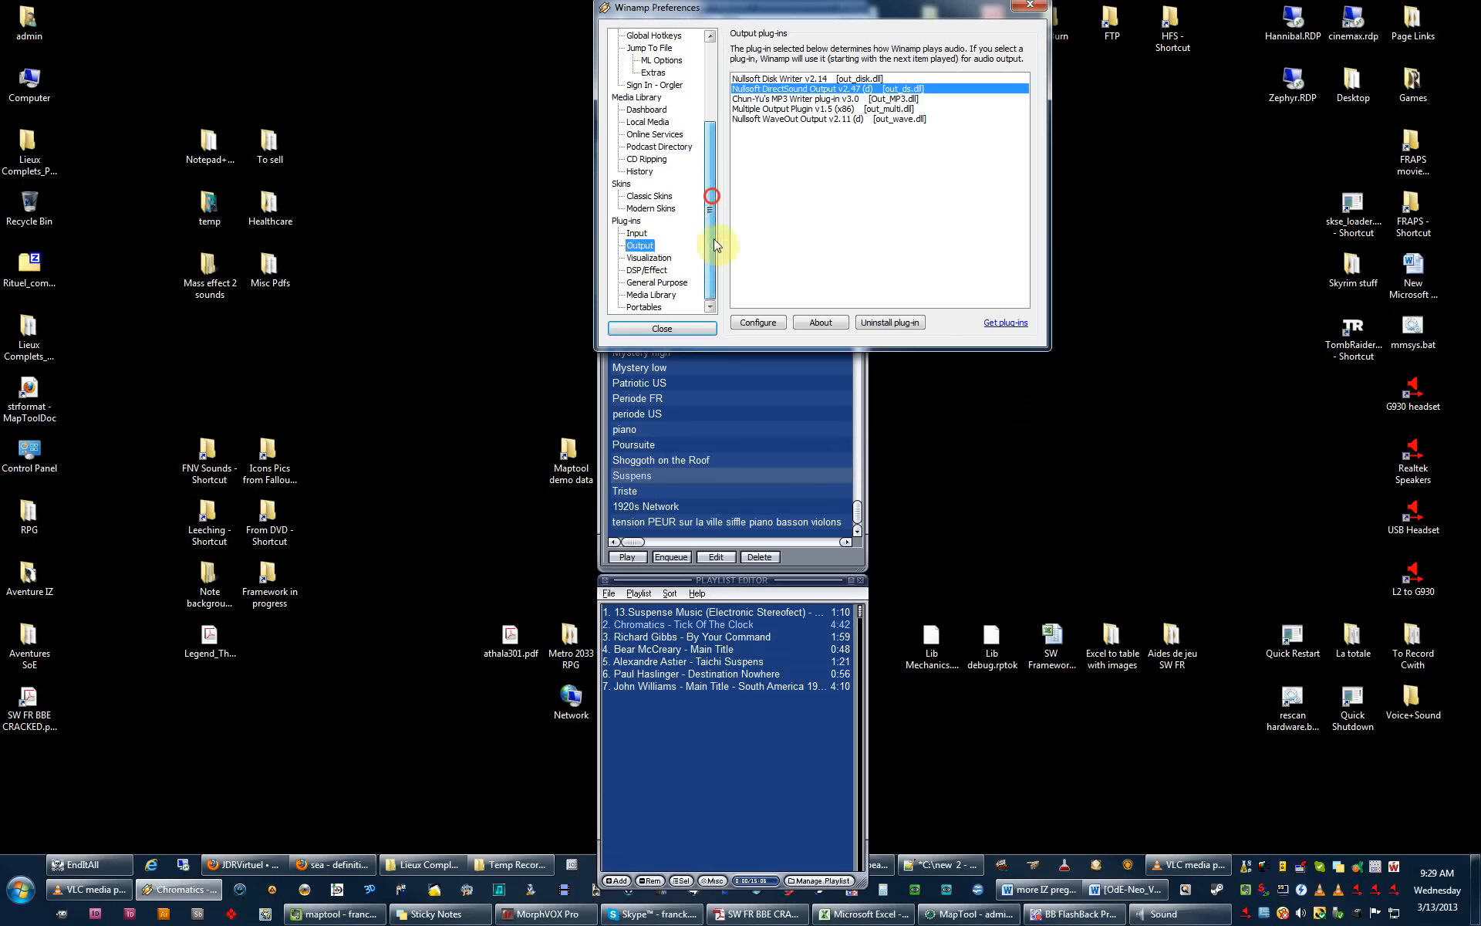
pyautogui.click(646, 249)
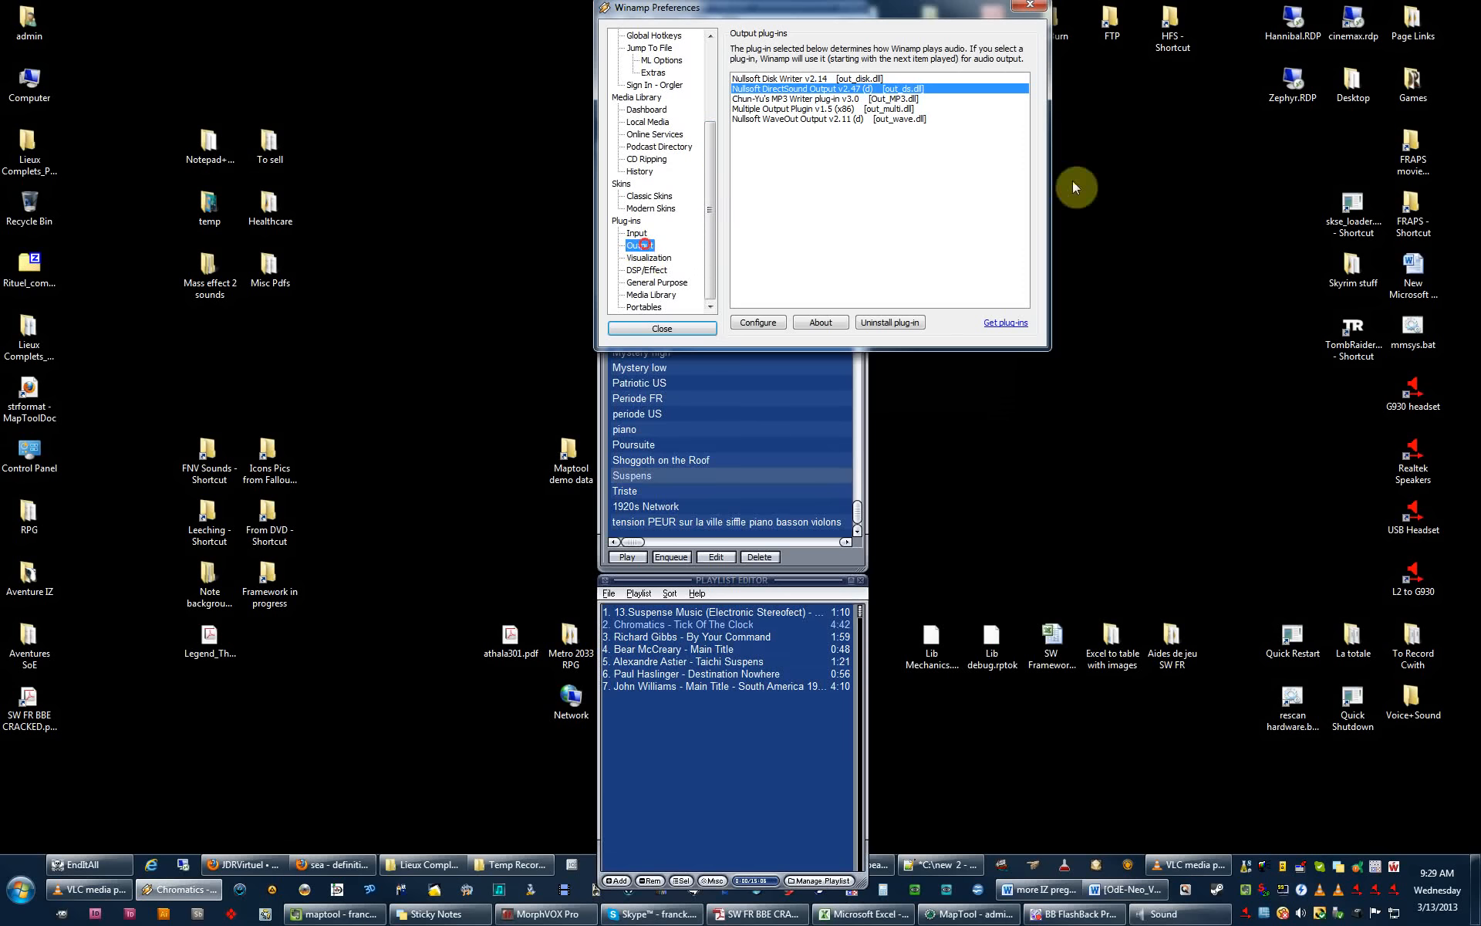
# Open the configuration of the Nullsoft DirectSound Output plug-in and review its output device choices, keeping Line 1 (Virtual Audio Cable).
pyautogui.moveTo(872, 11); pyautogui.dragTo(672, 141)
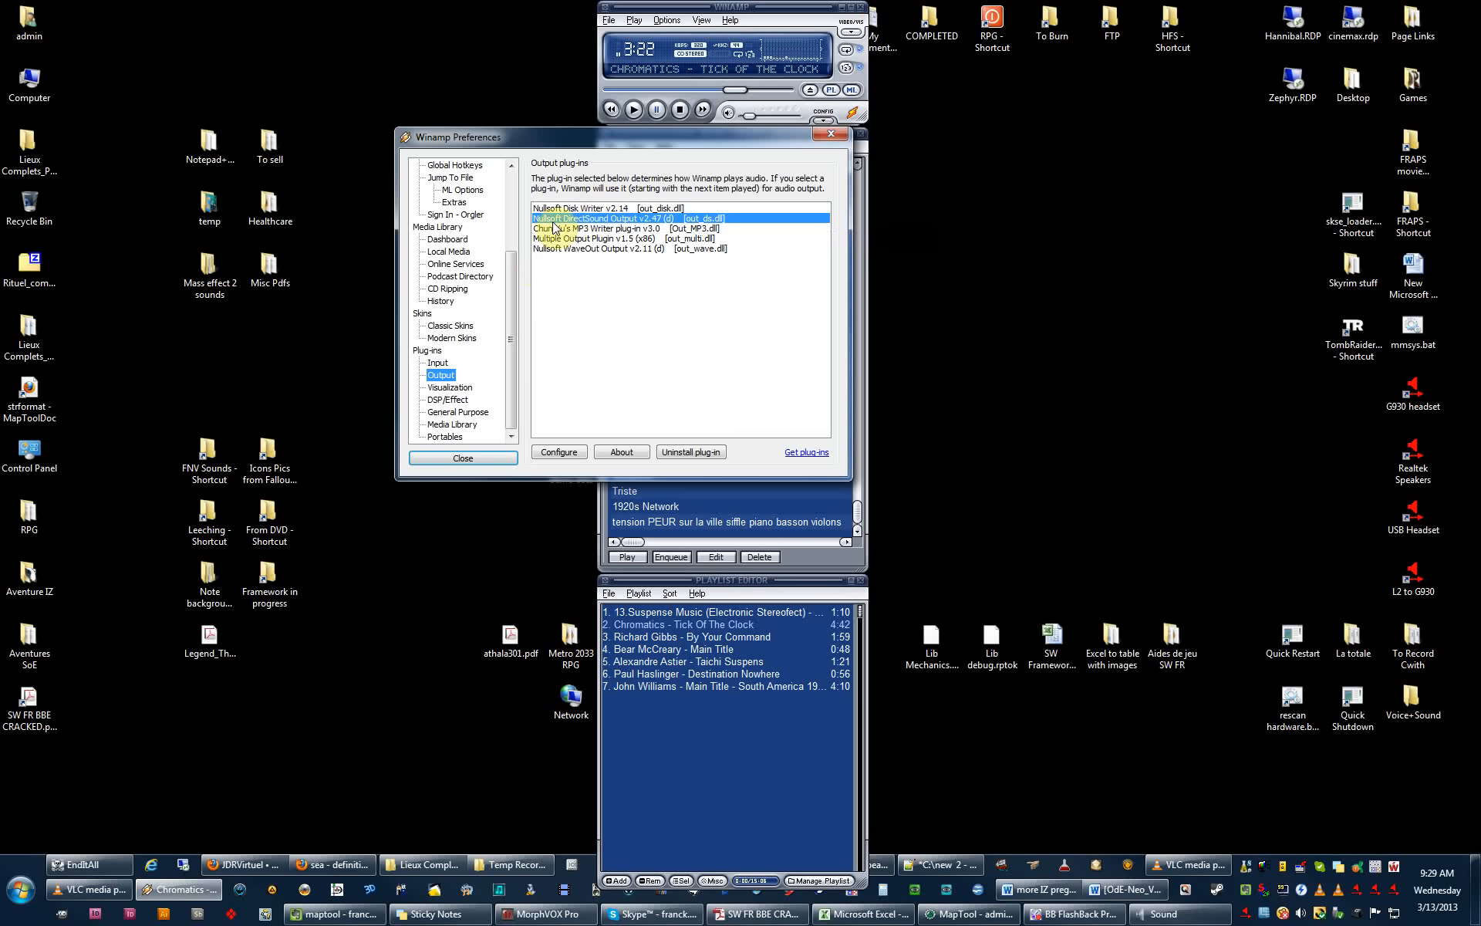
pyautogui.click(602, 219)
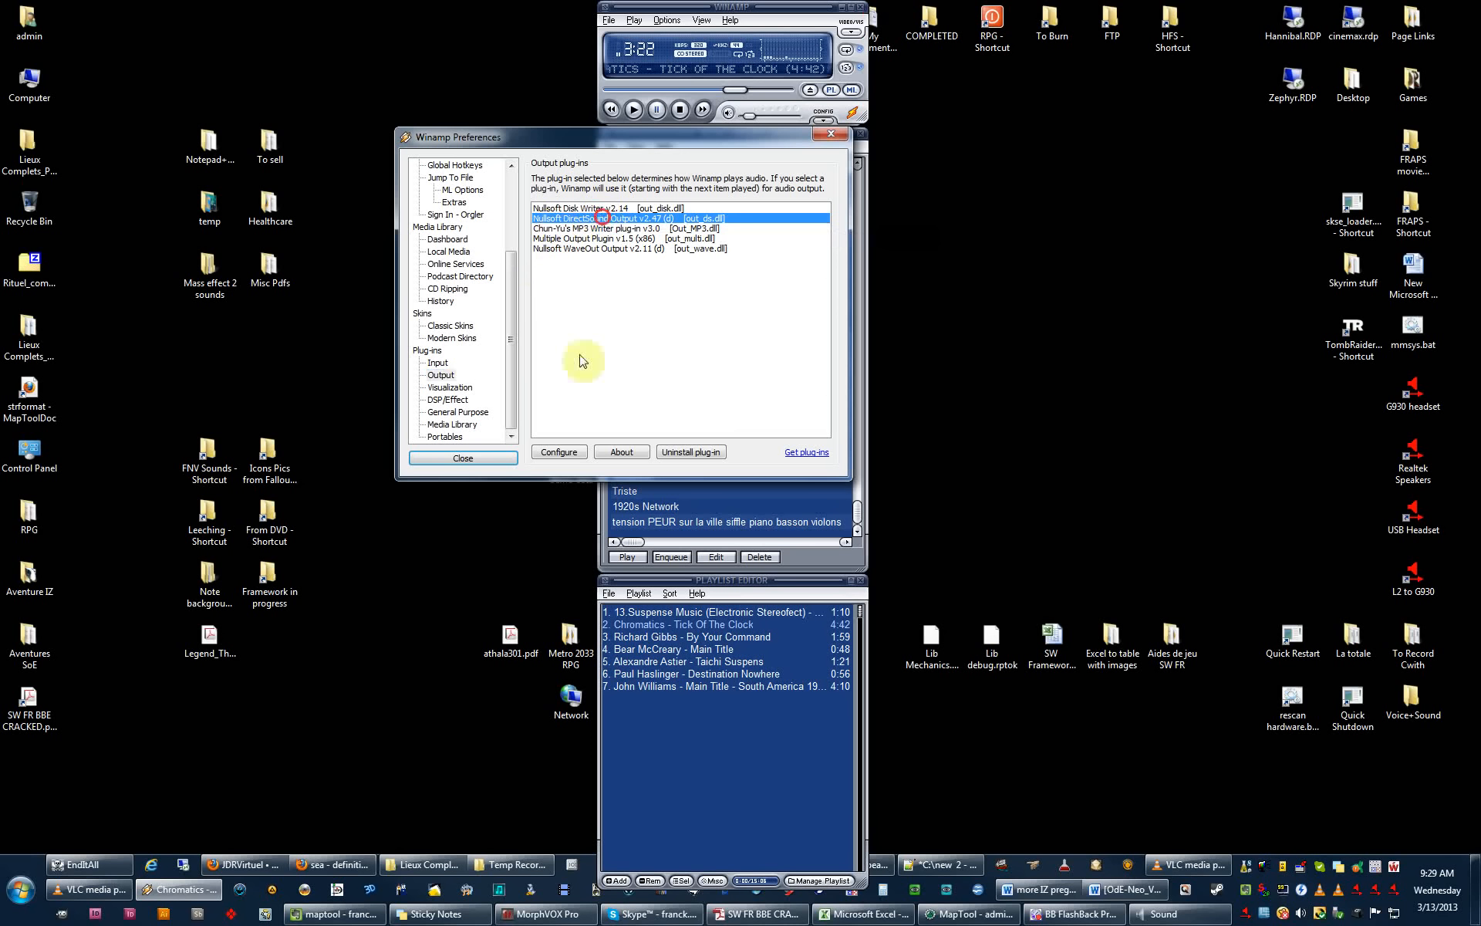
pyautogui.click(561, 453)
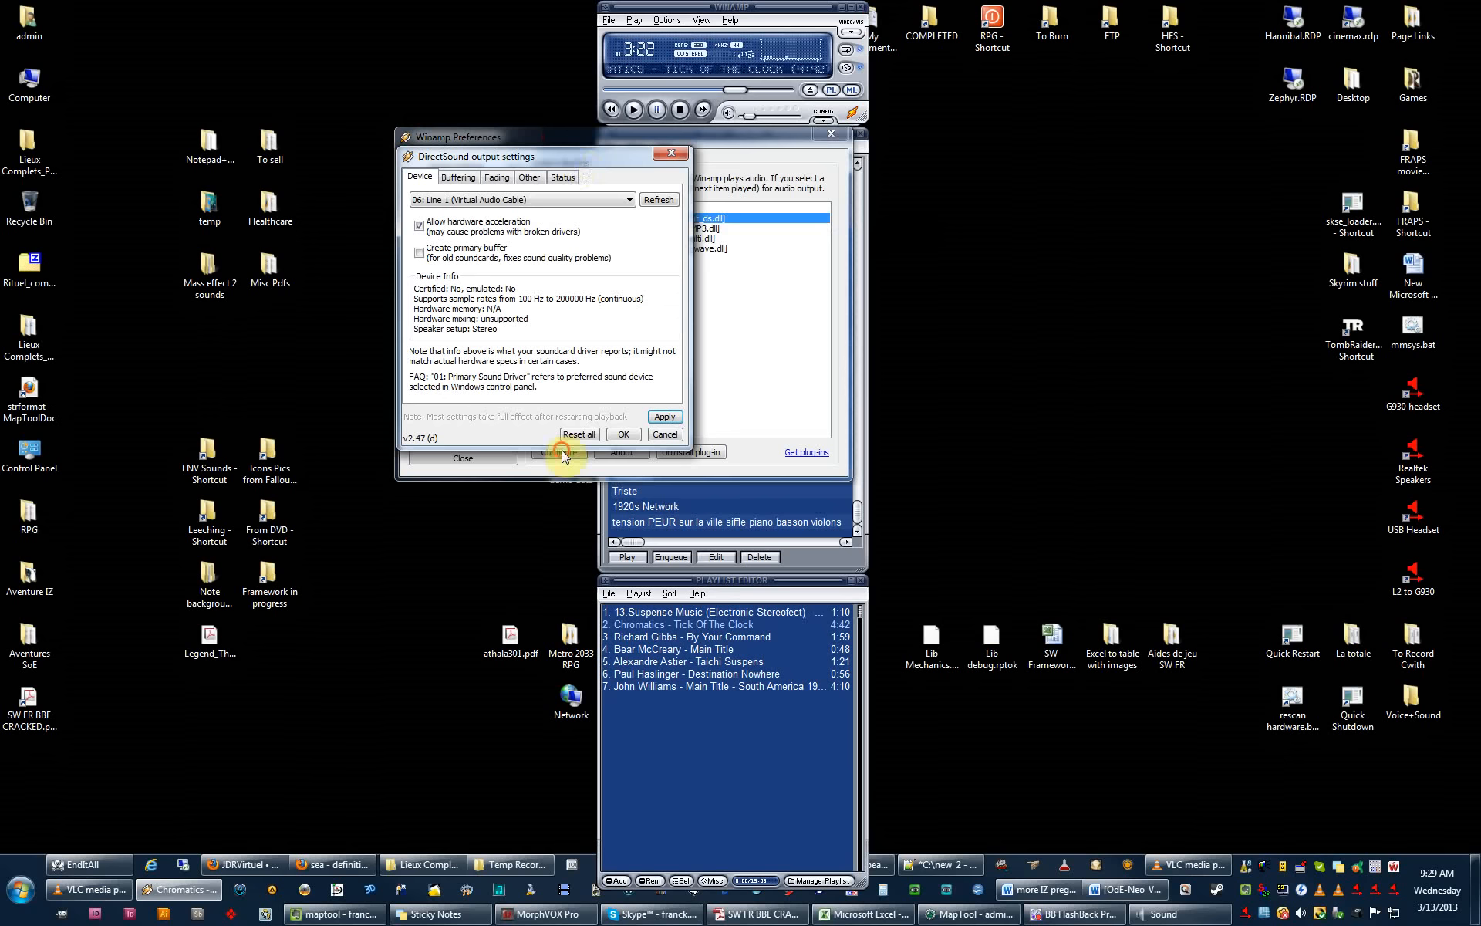
pyautogui.click(547, 138)
pyautogui.moveTo(584, 164); pyautogui.dragTo(624, 225)
pyautogui.click(668, 259)
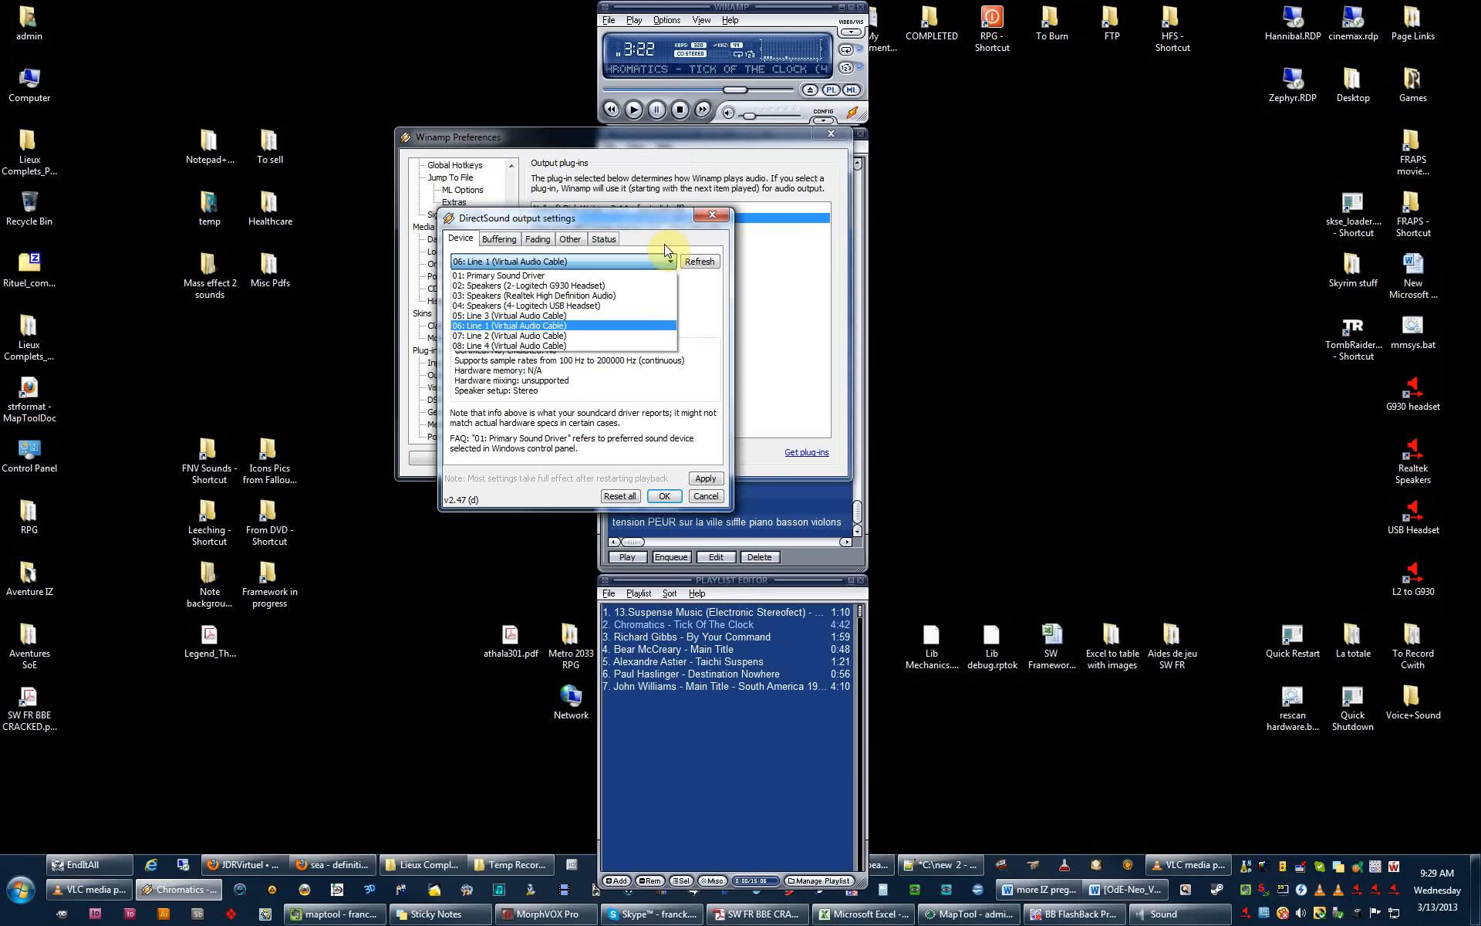
pyautogui.click(665, 244)
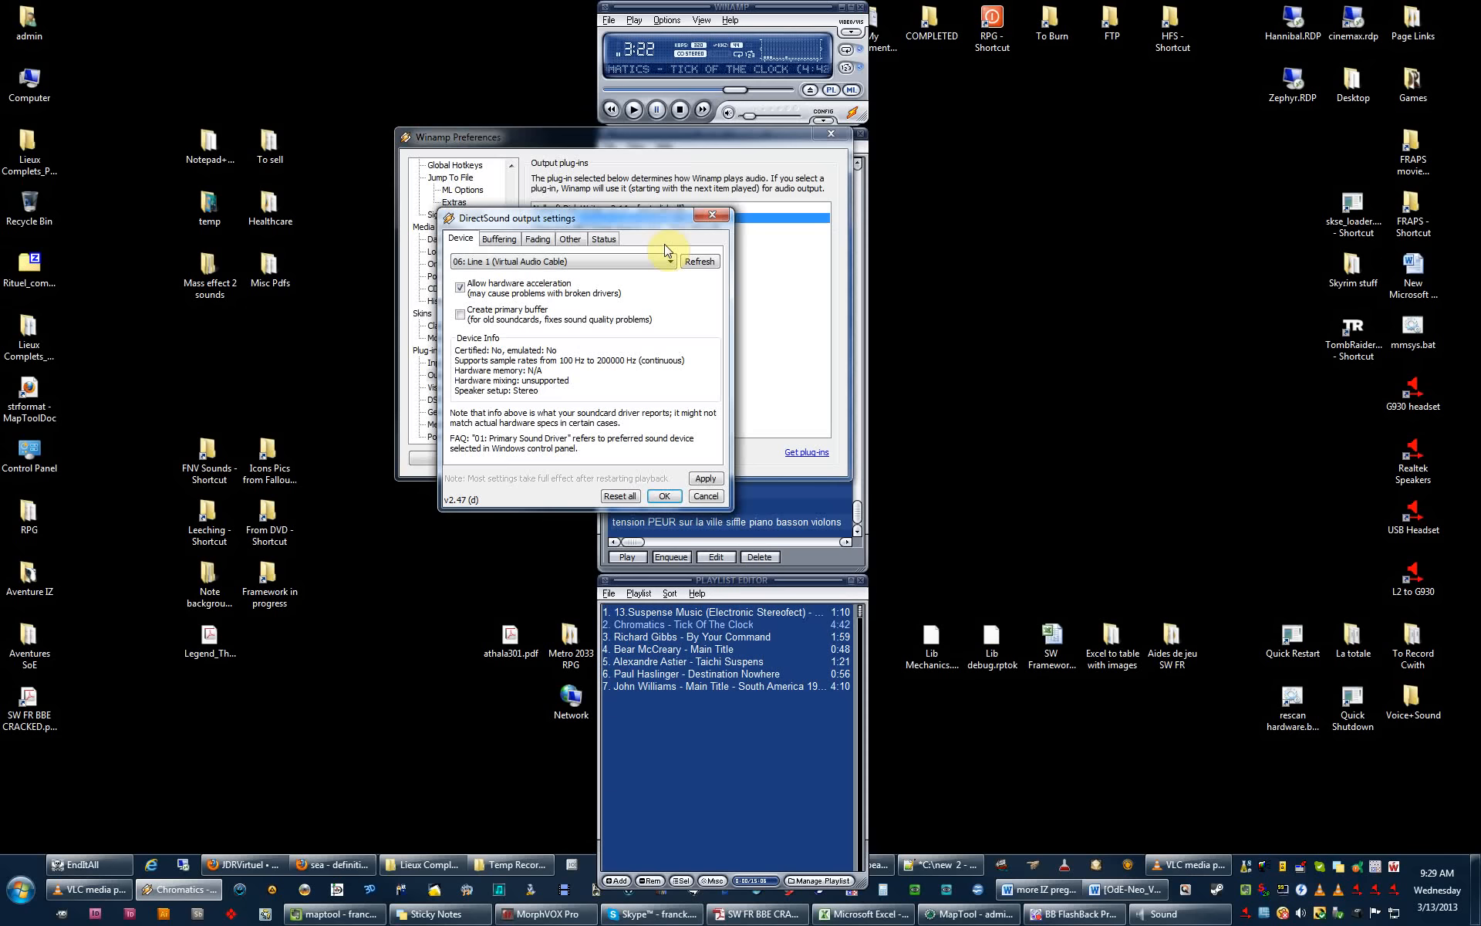
# Review the device, buffering, fading, silence removal, volume control and status settings of the DirectSound output plug-in.
pyautogui.click(570, 239)
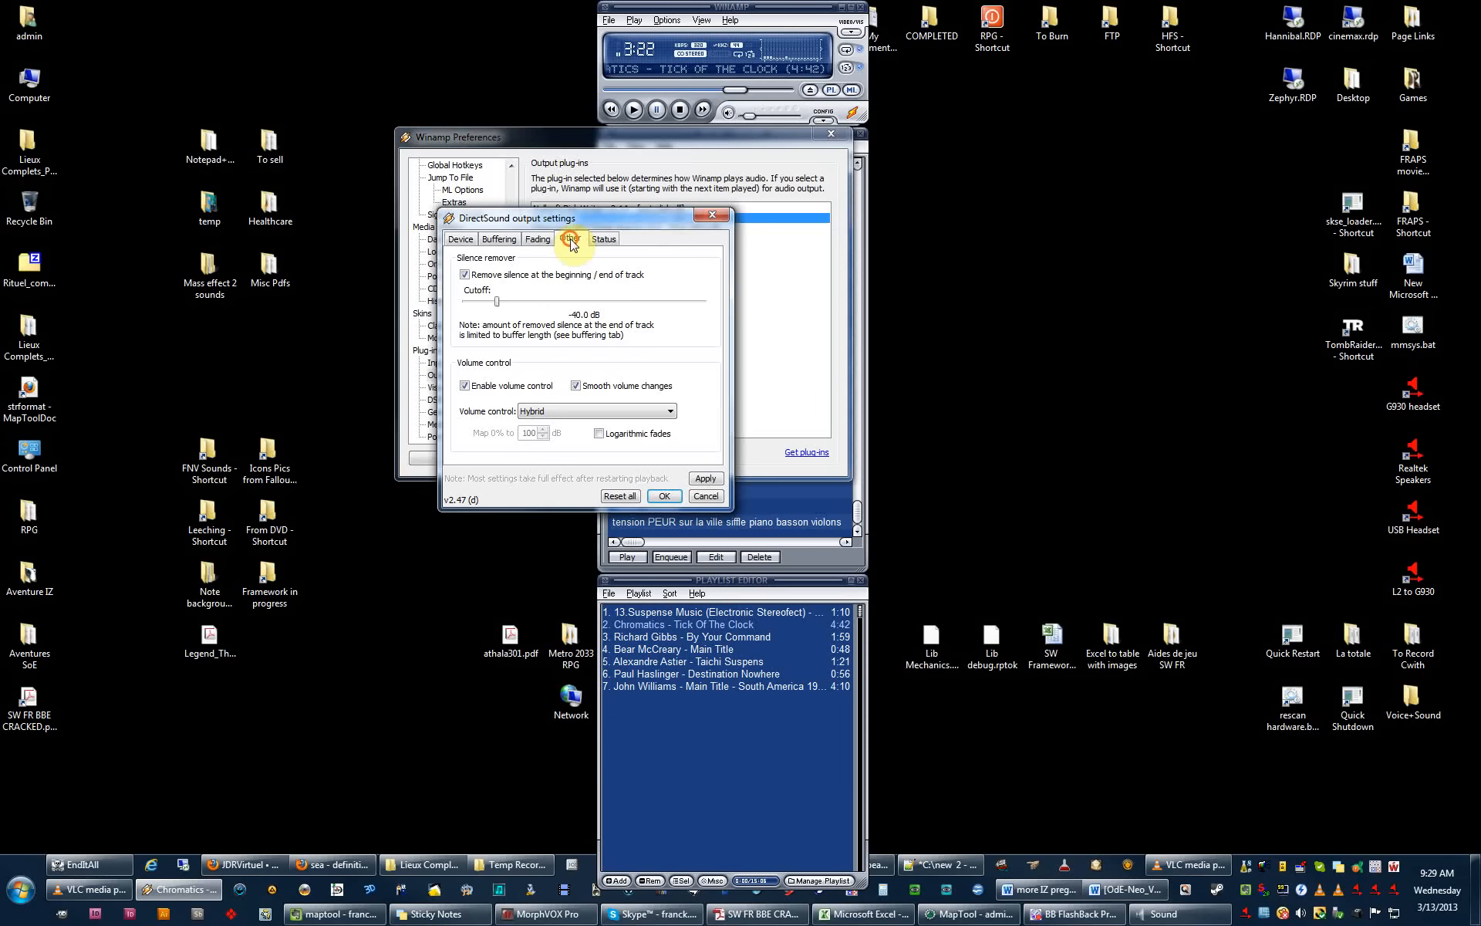
pyautogui.click(465, 239)
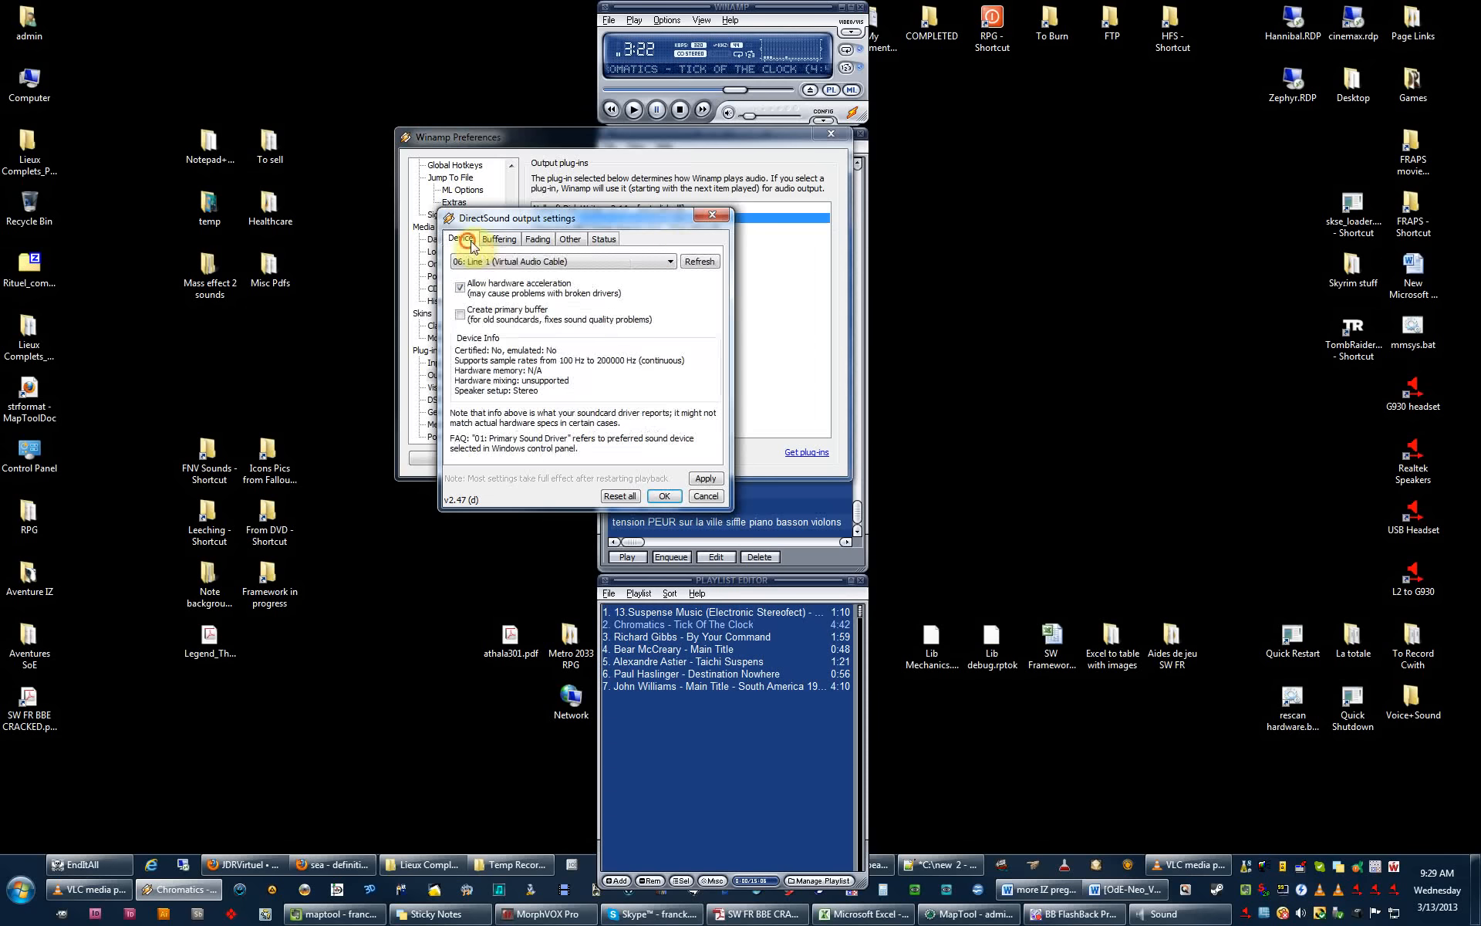
pyautogui.click(495, 240)
pyautogui.click(454, 246)
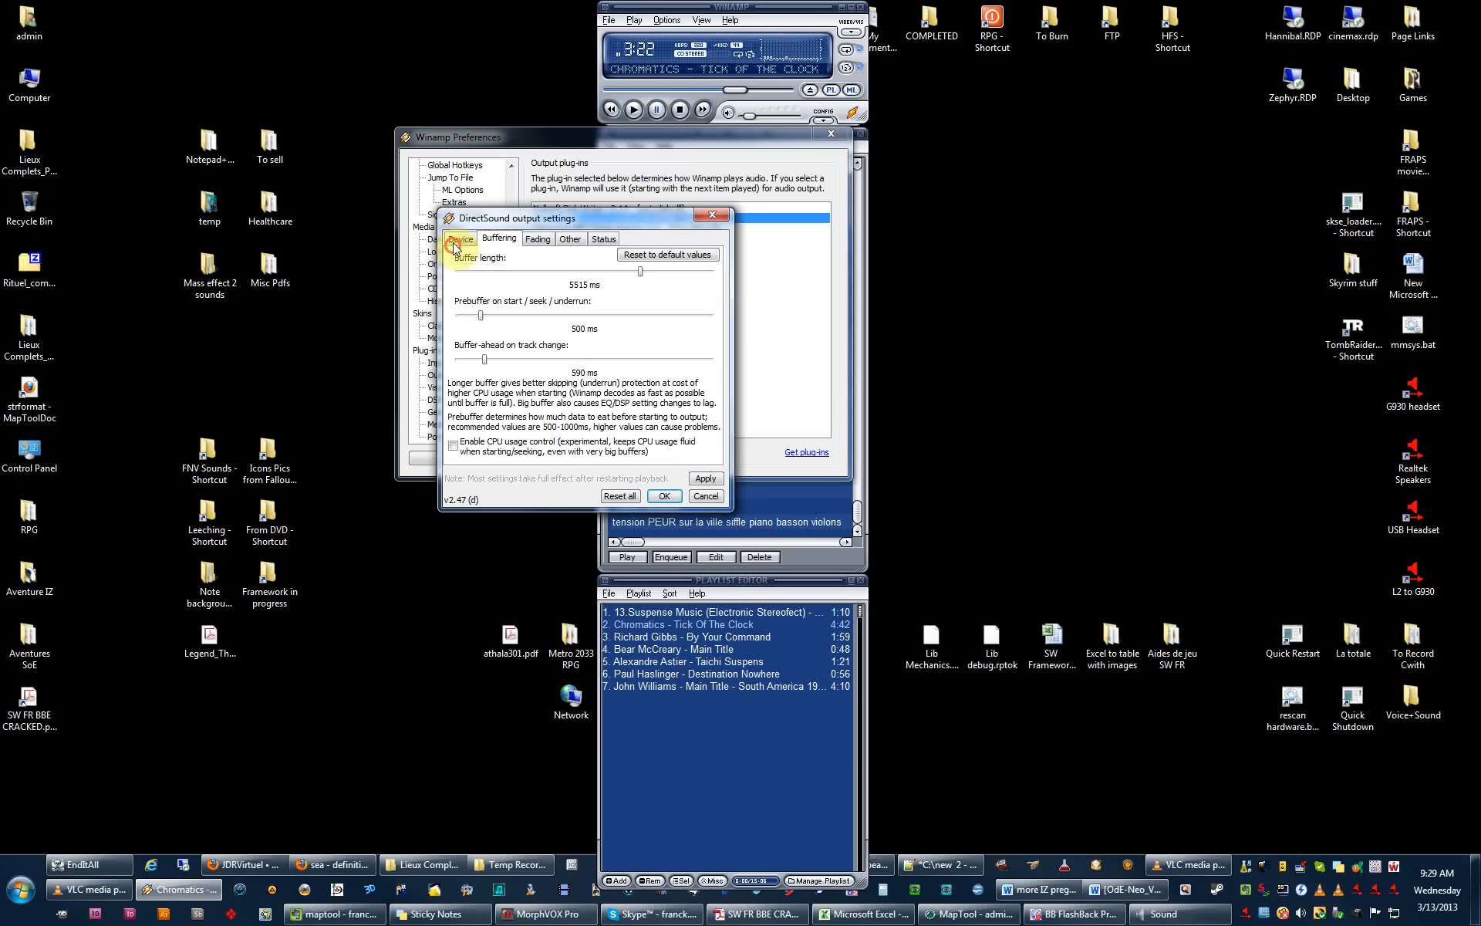
pyautogui.click(455, 240)
pyautogui.click(539, 240)
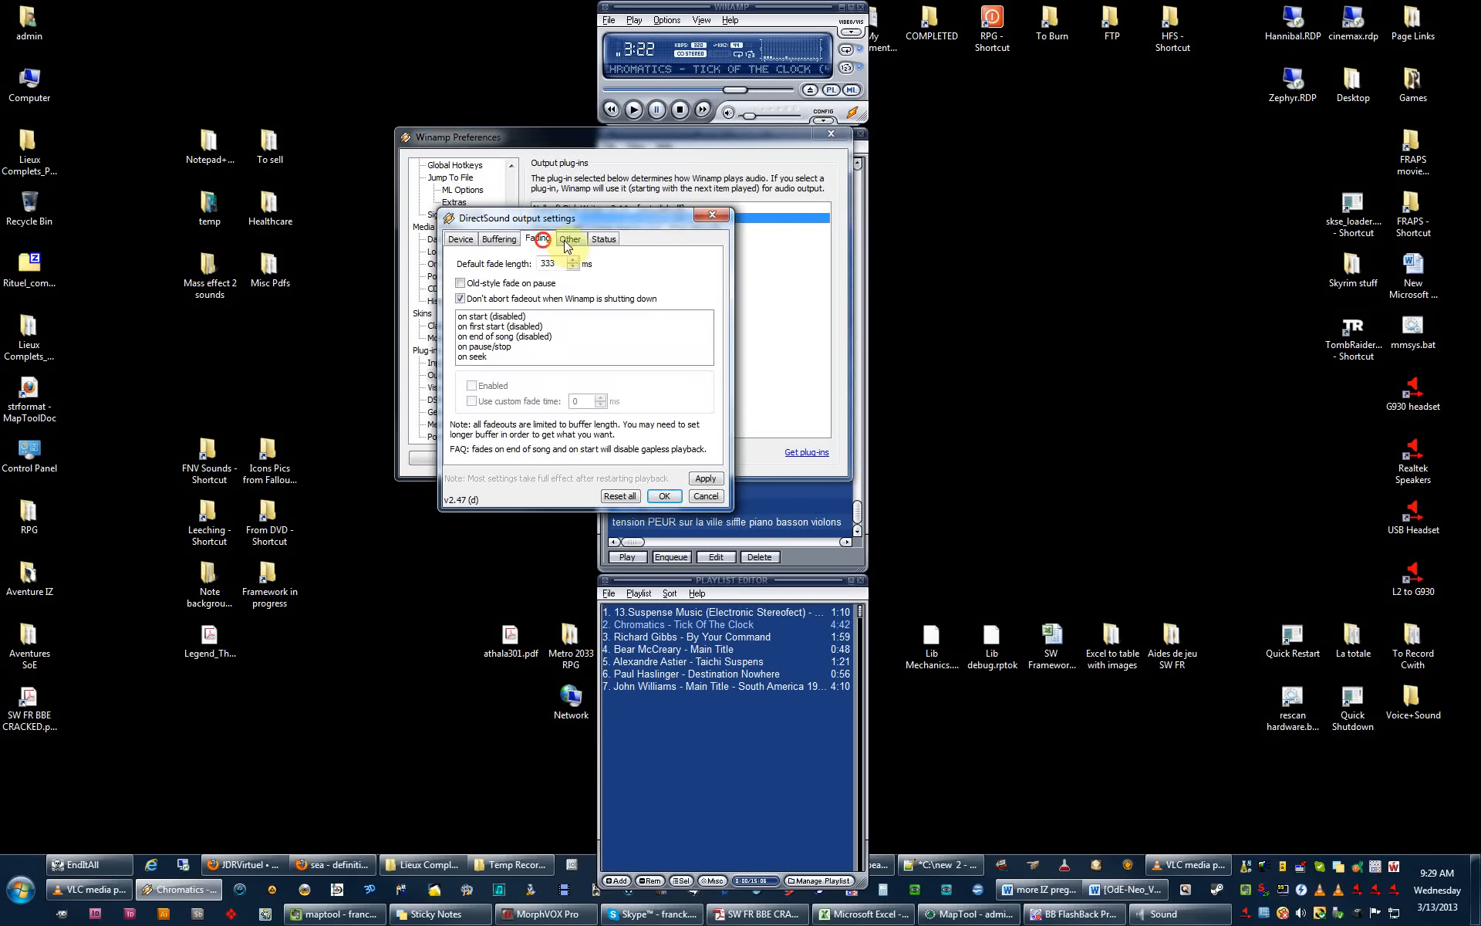
pyautogui.click(567, 241)
pyautogui.click(602, 241)
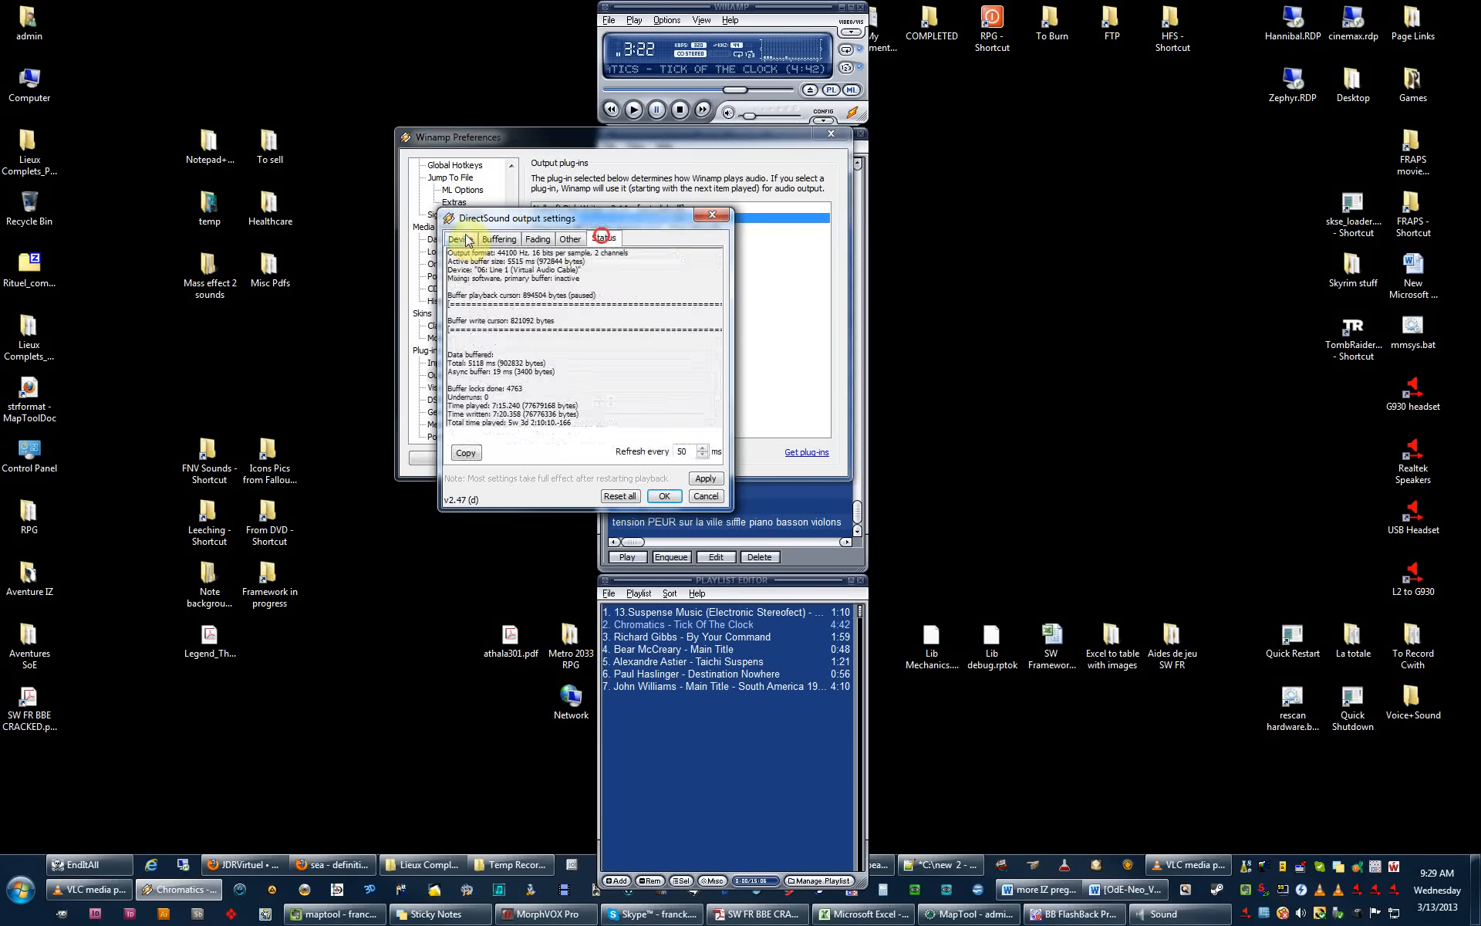
pyautogui.click(465, 239)
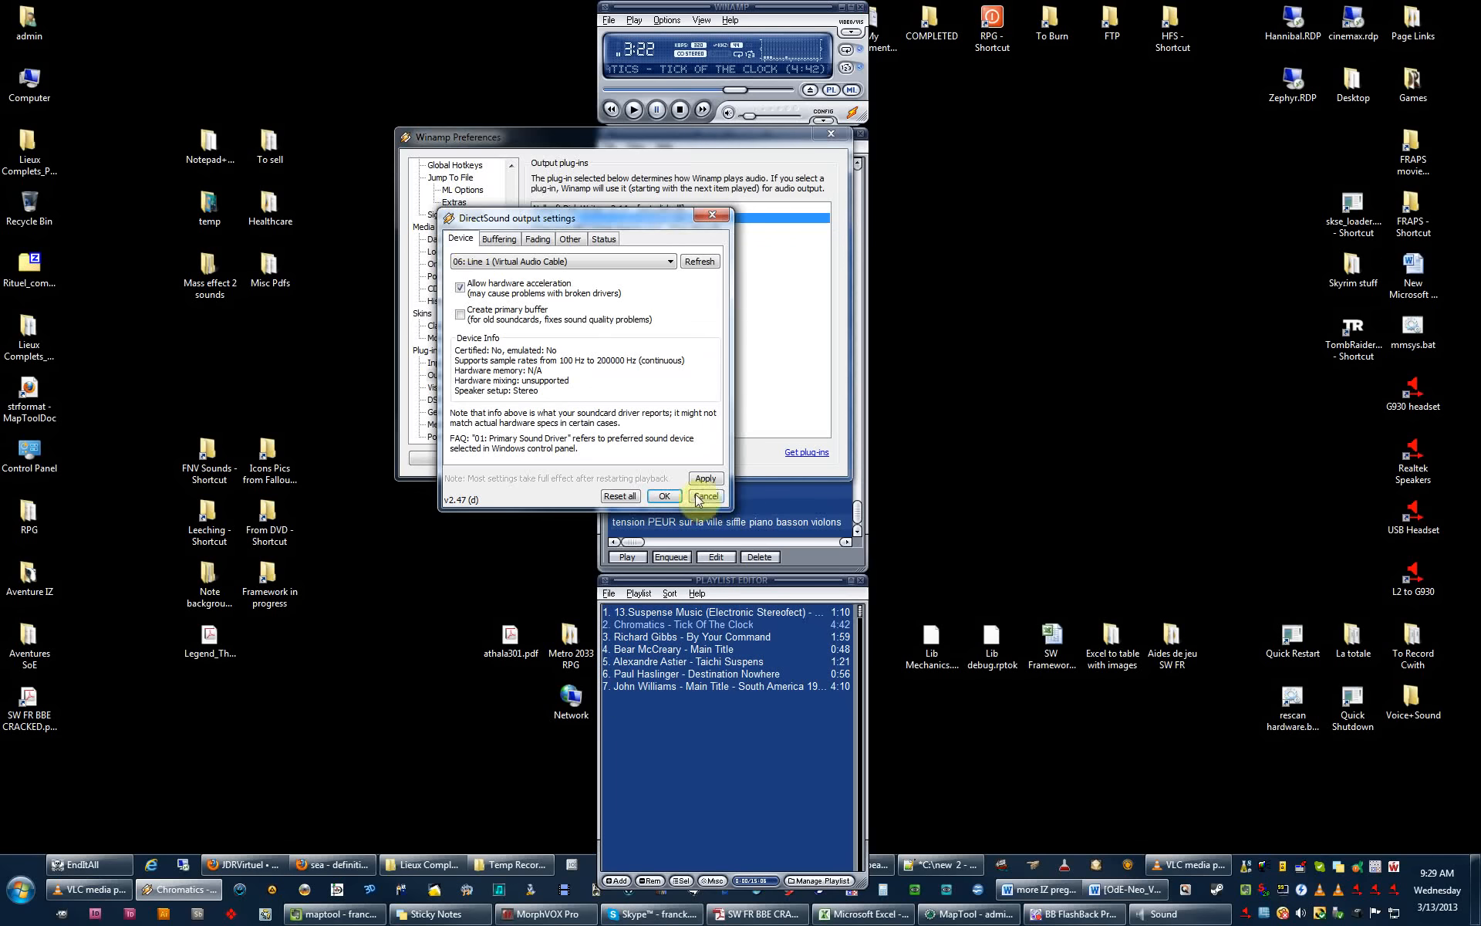
# Accept the DirectSound output settings with Line 1 (Virtual Audio Cable), close the preferences and minimize Winamp.
pyautogui.click(665, 497)
pyautogui.click(642, 423)
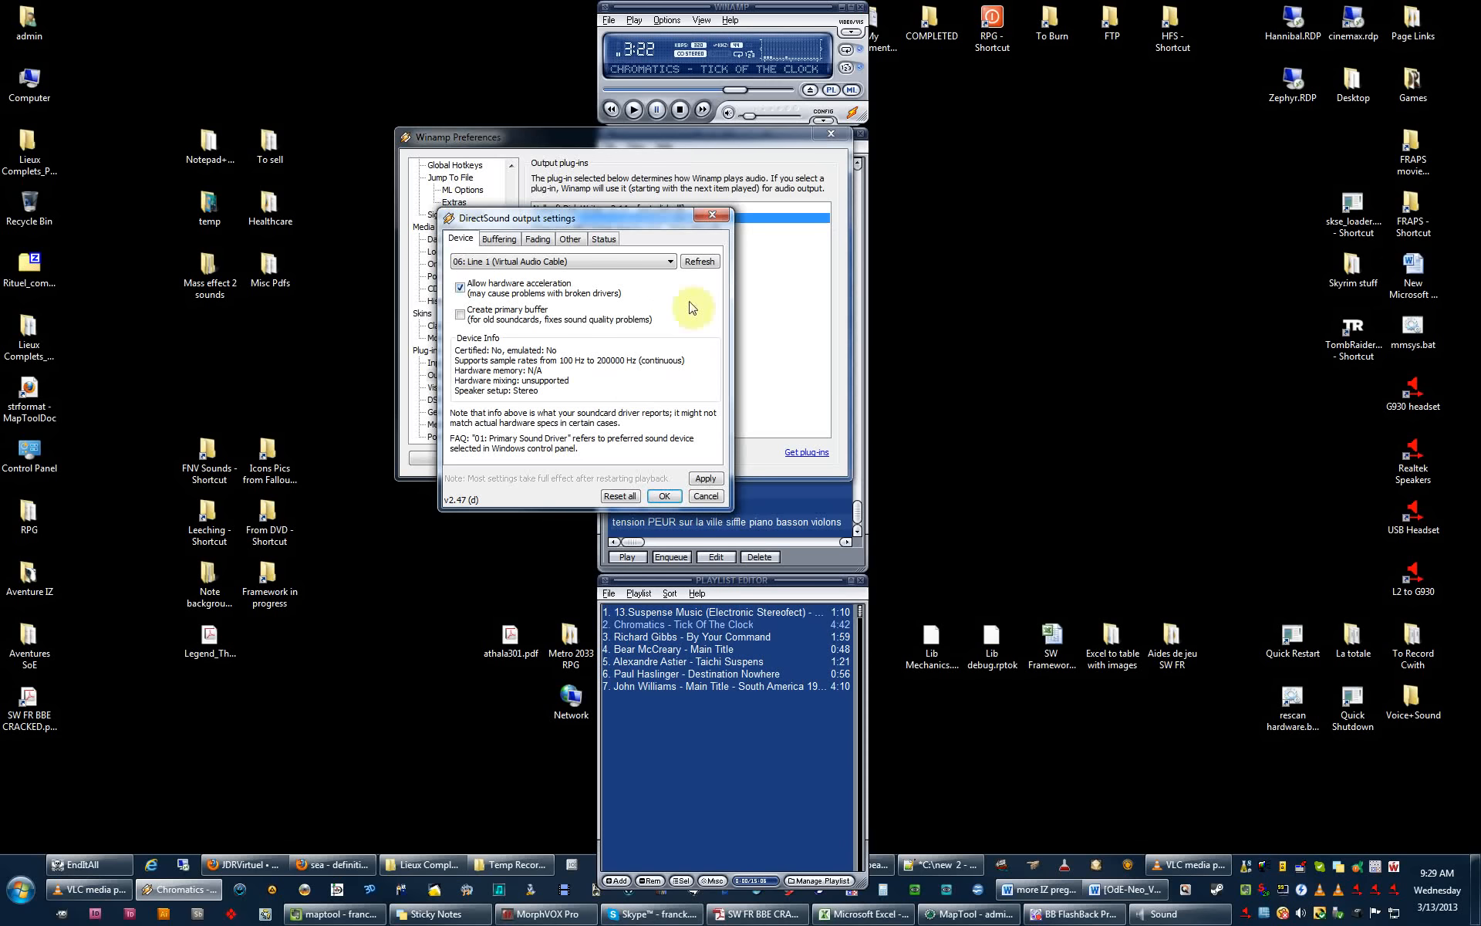
pyautogui.click(654, 497)
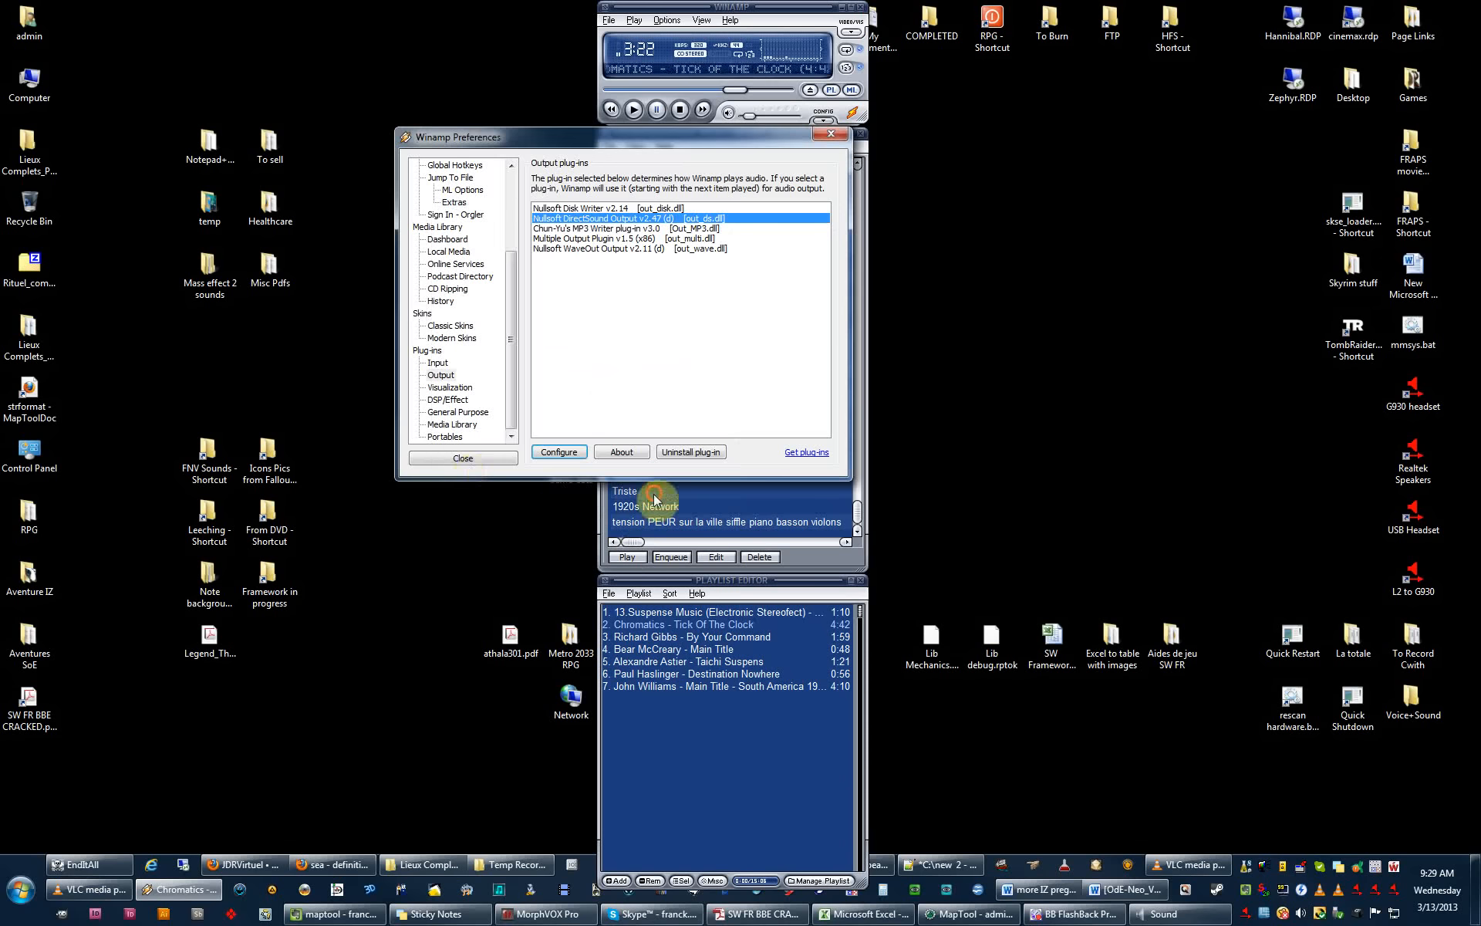
pyautogui.click(467, 459)
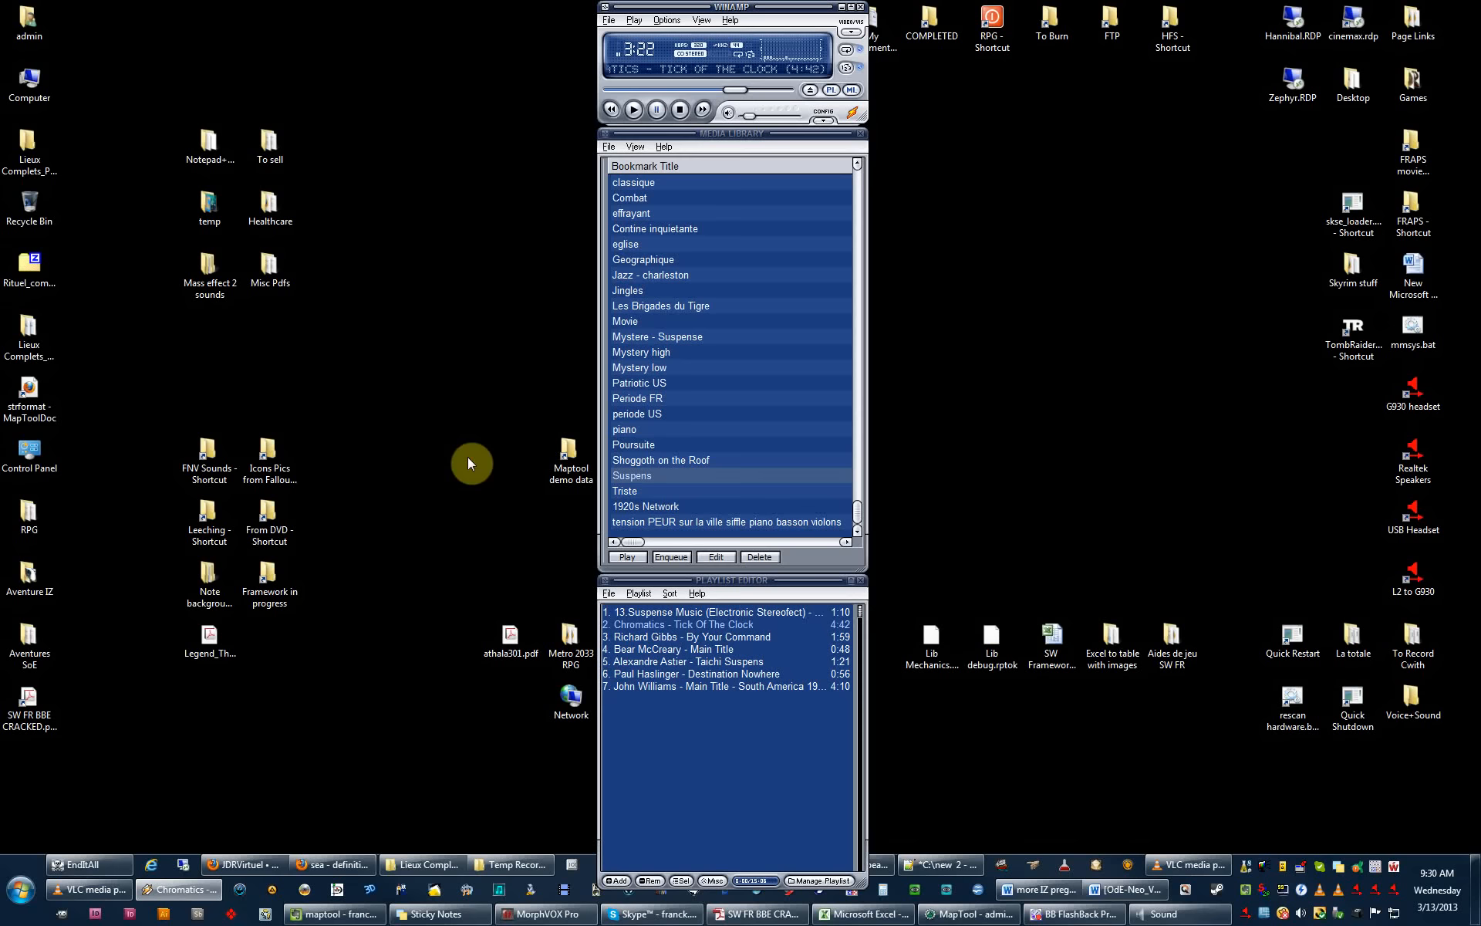
pyautogui.click(840, 6)
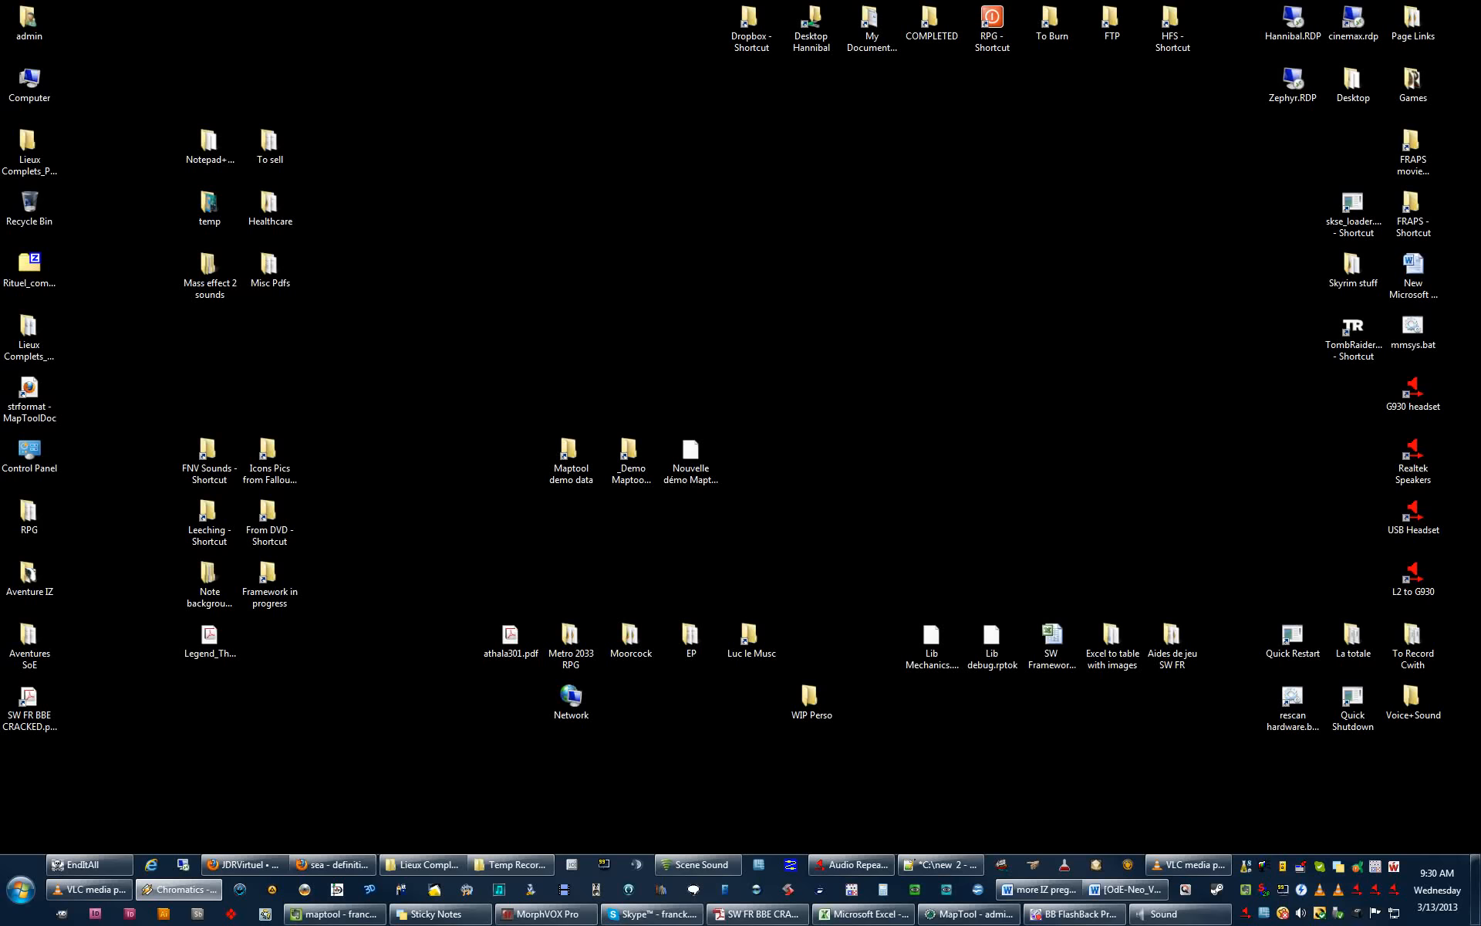
# Switch to Scene Sound, maximize its window and open the Hospital.sfx sound scene from the _Soundscene folder.
pyautogui.click(698, 864)
pyautogui.moveTo(1477, 111); pyautogui.dragTo(1066, 34)
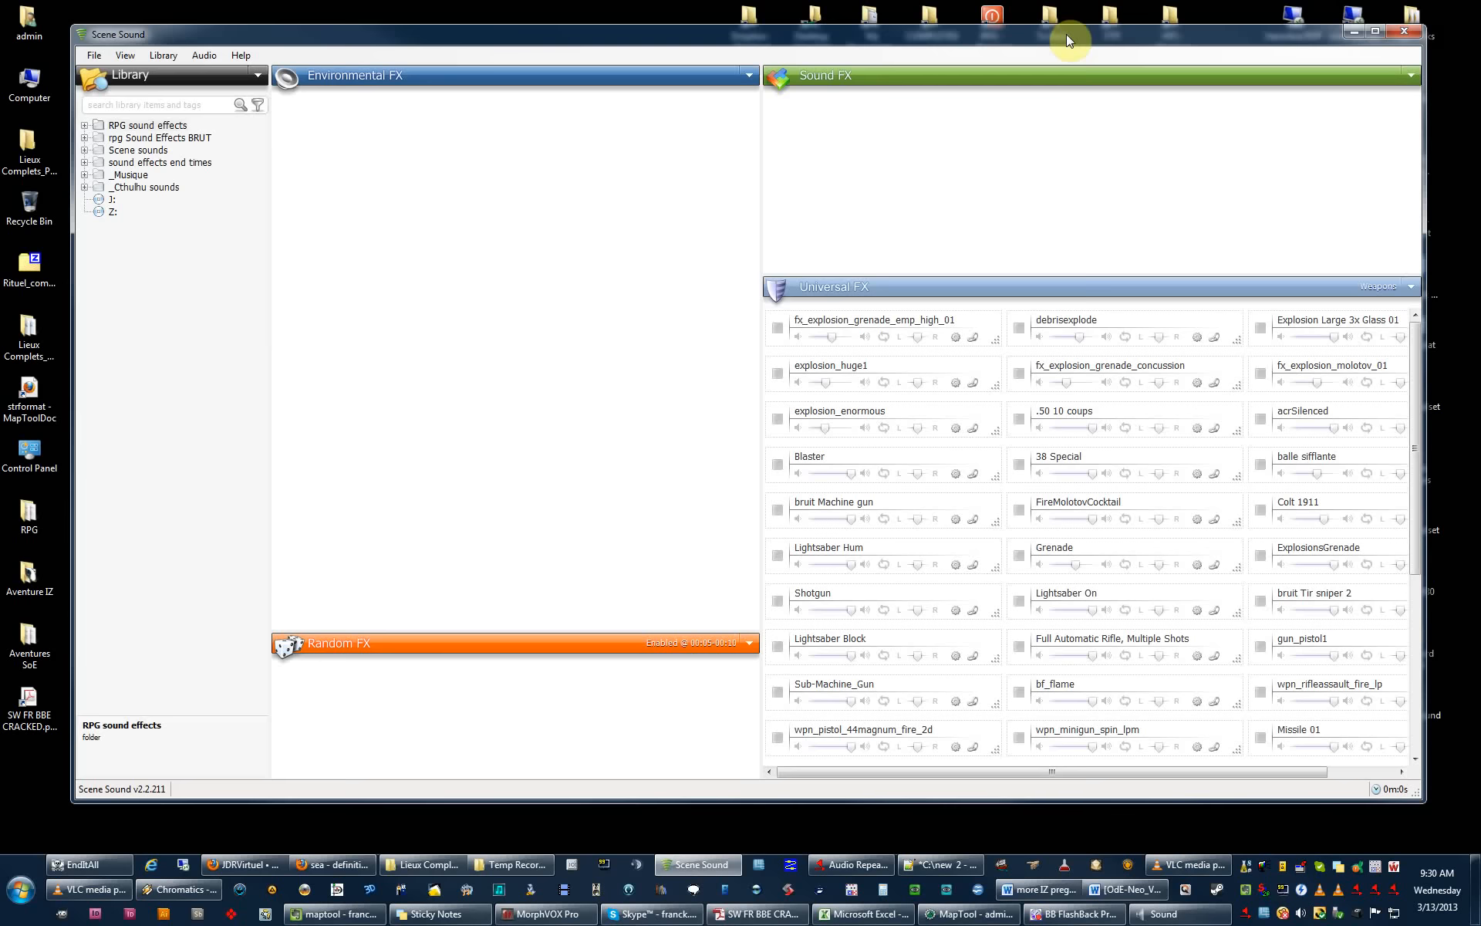
pyautogui.doubleClick(1066, 34)
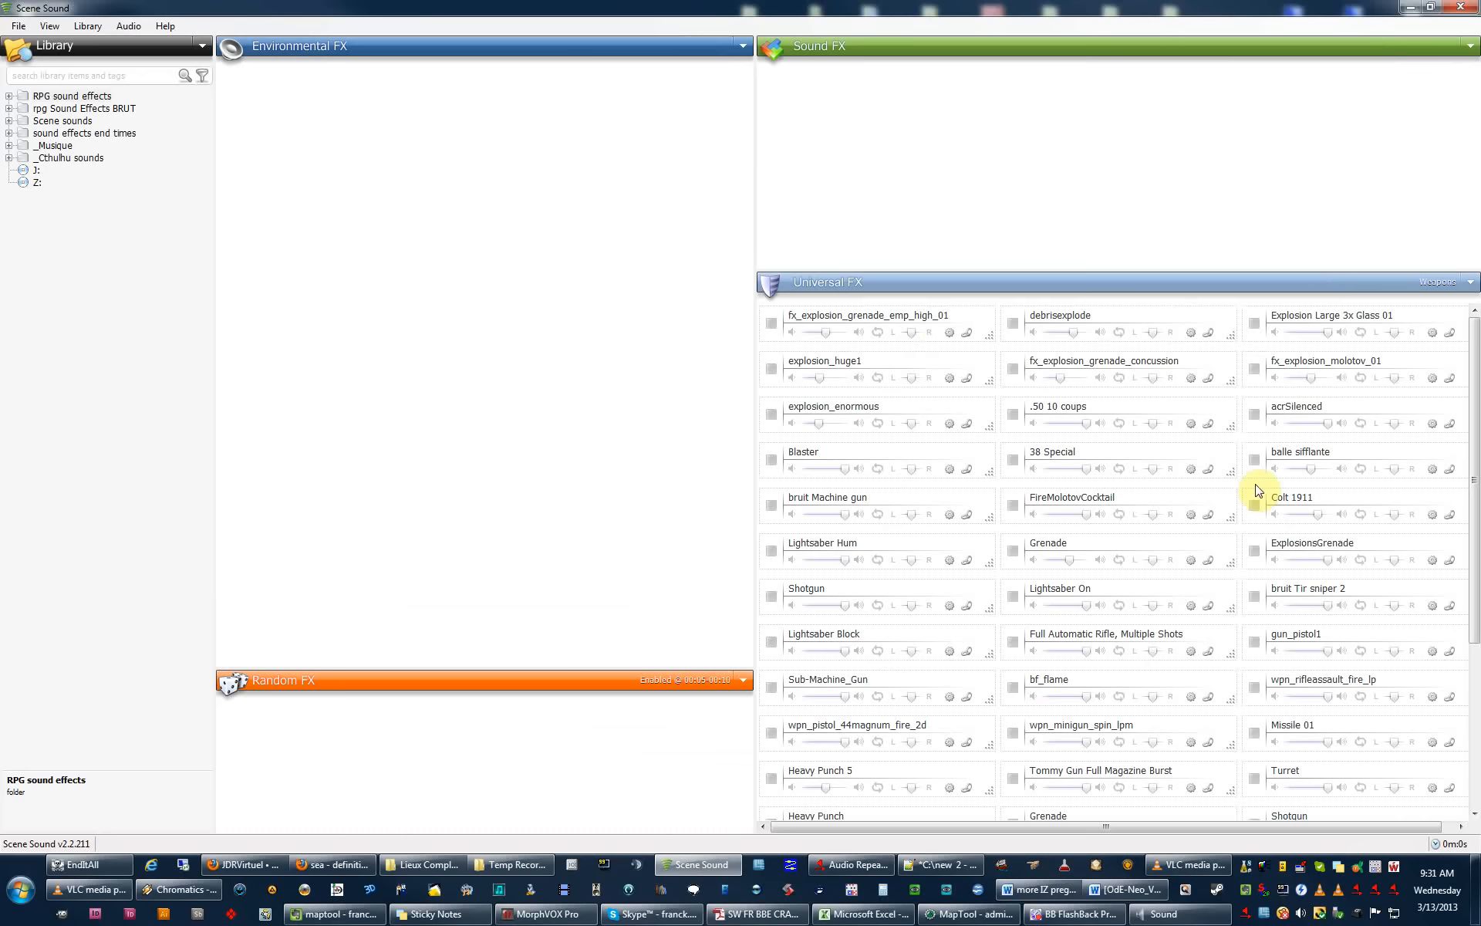
pyautogui.click(11, 27)
pyautogui.click(47, 48)
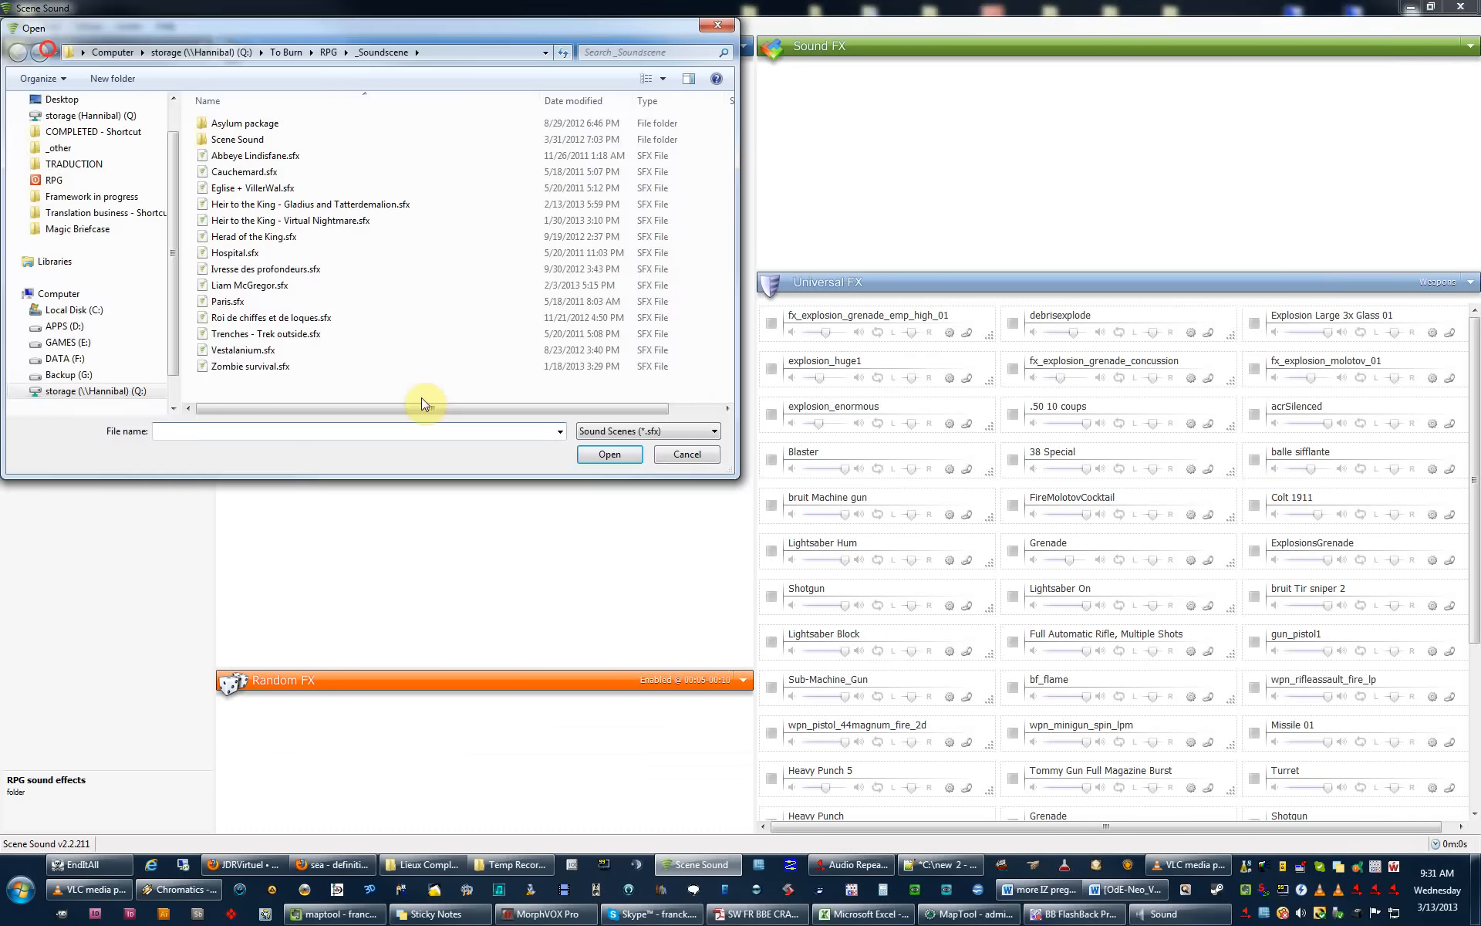
pyautogui.click(241, 252)
pyautogui.click(598, 456)
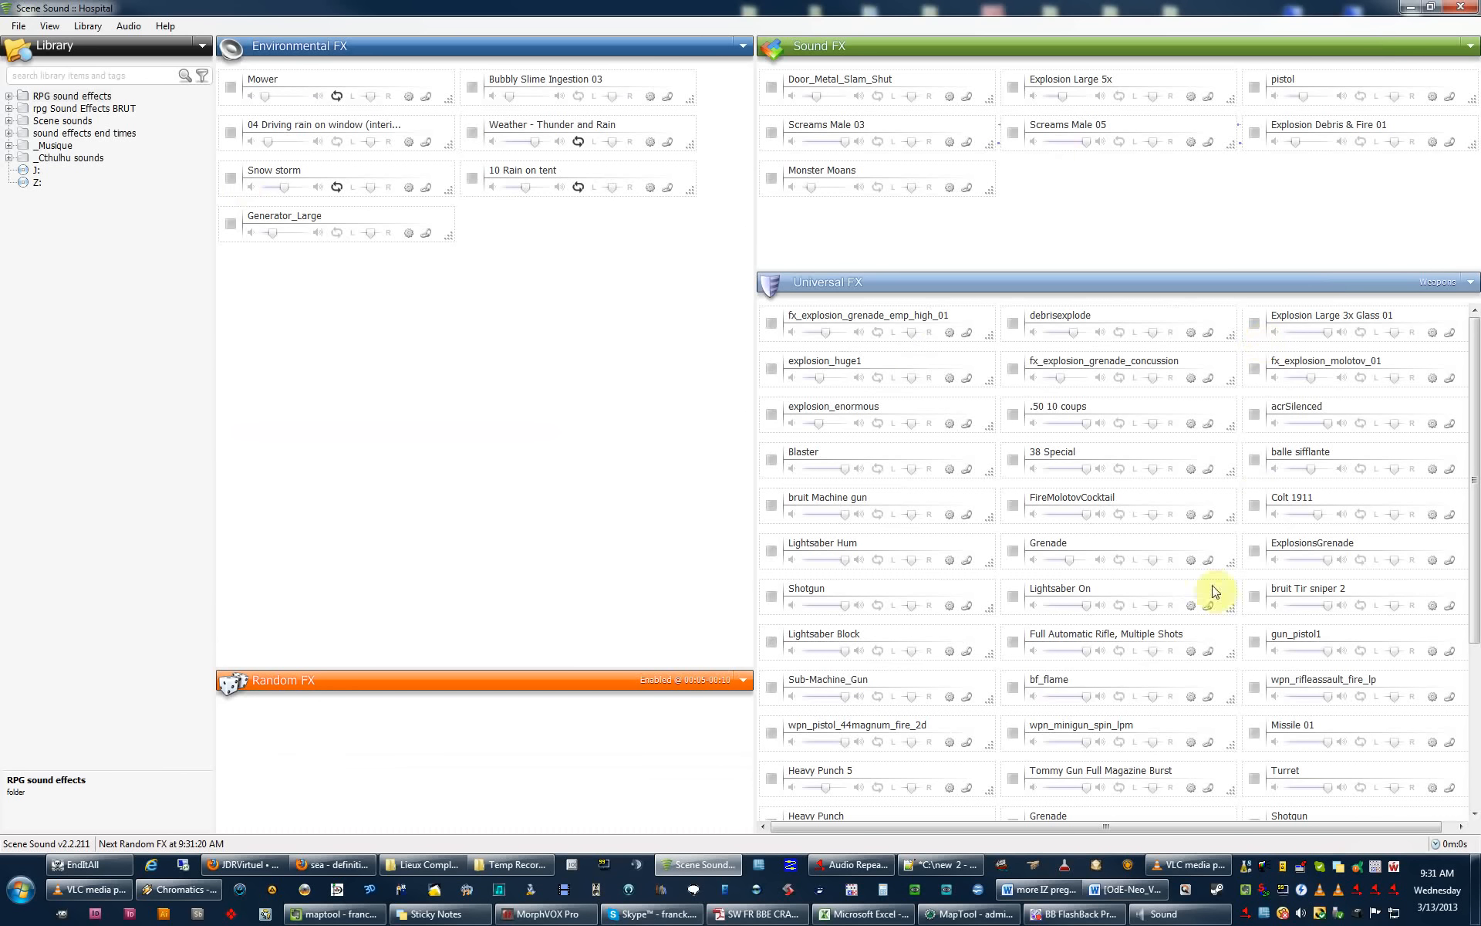
# Switch the Universal FX collection from Weapons to Transition, leaving the window maximized.
pyautogui.click(1472, 284)
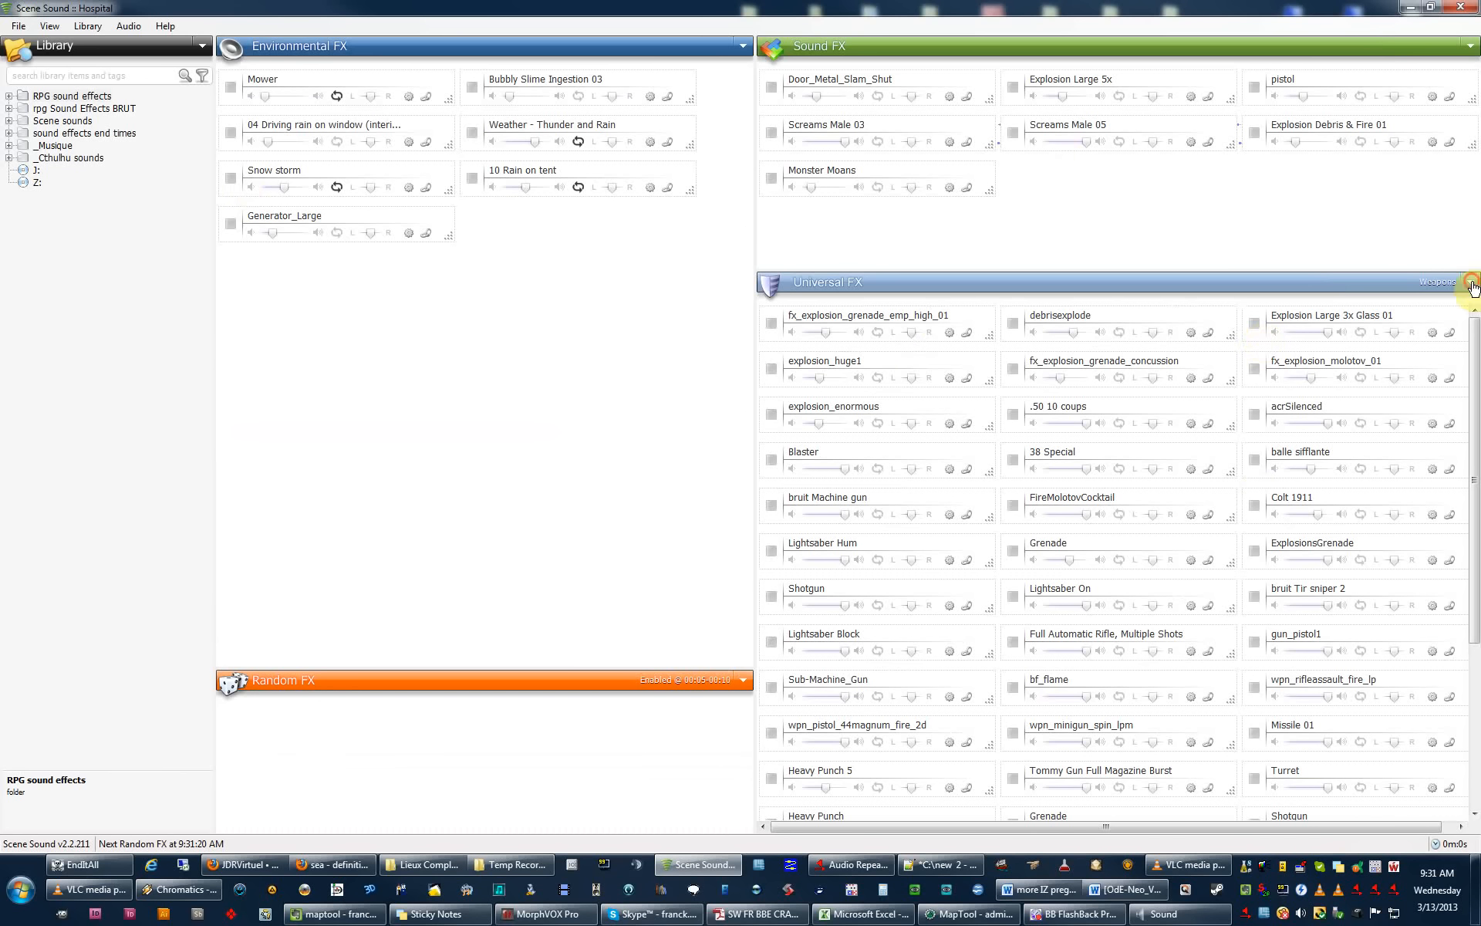
pyautogui.press('super+Down')
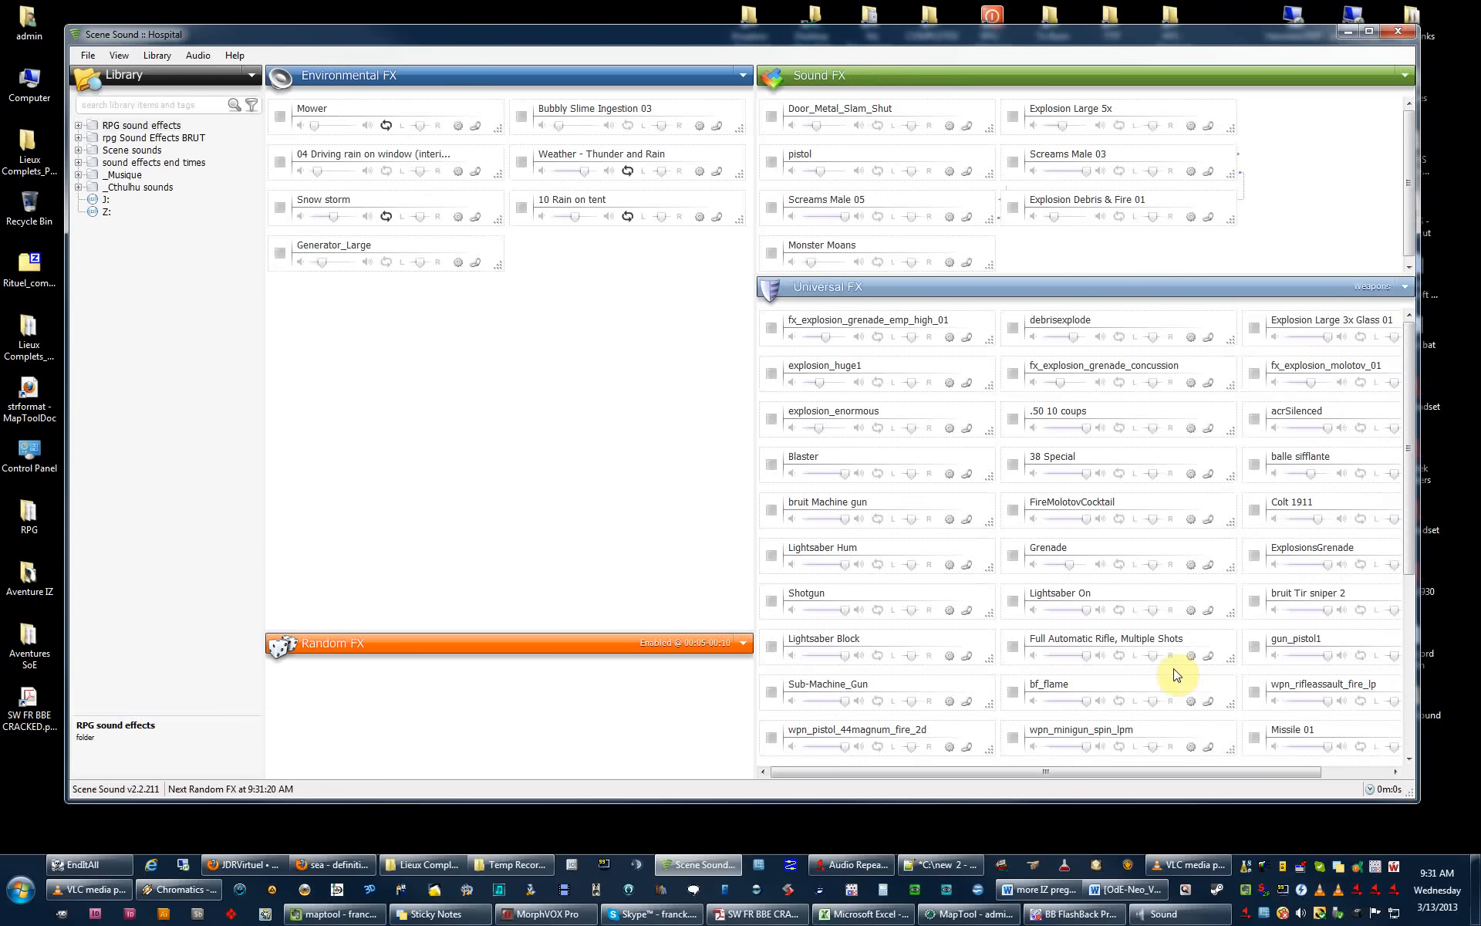
pyautogui.click(1403, 287)
pyautogui.click(1136, 38)
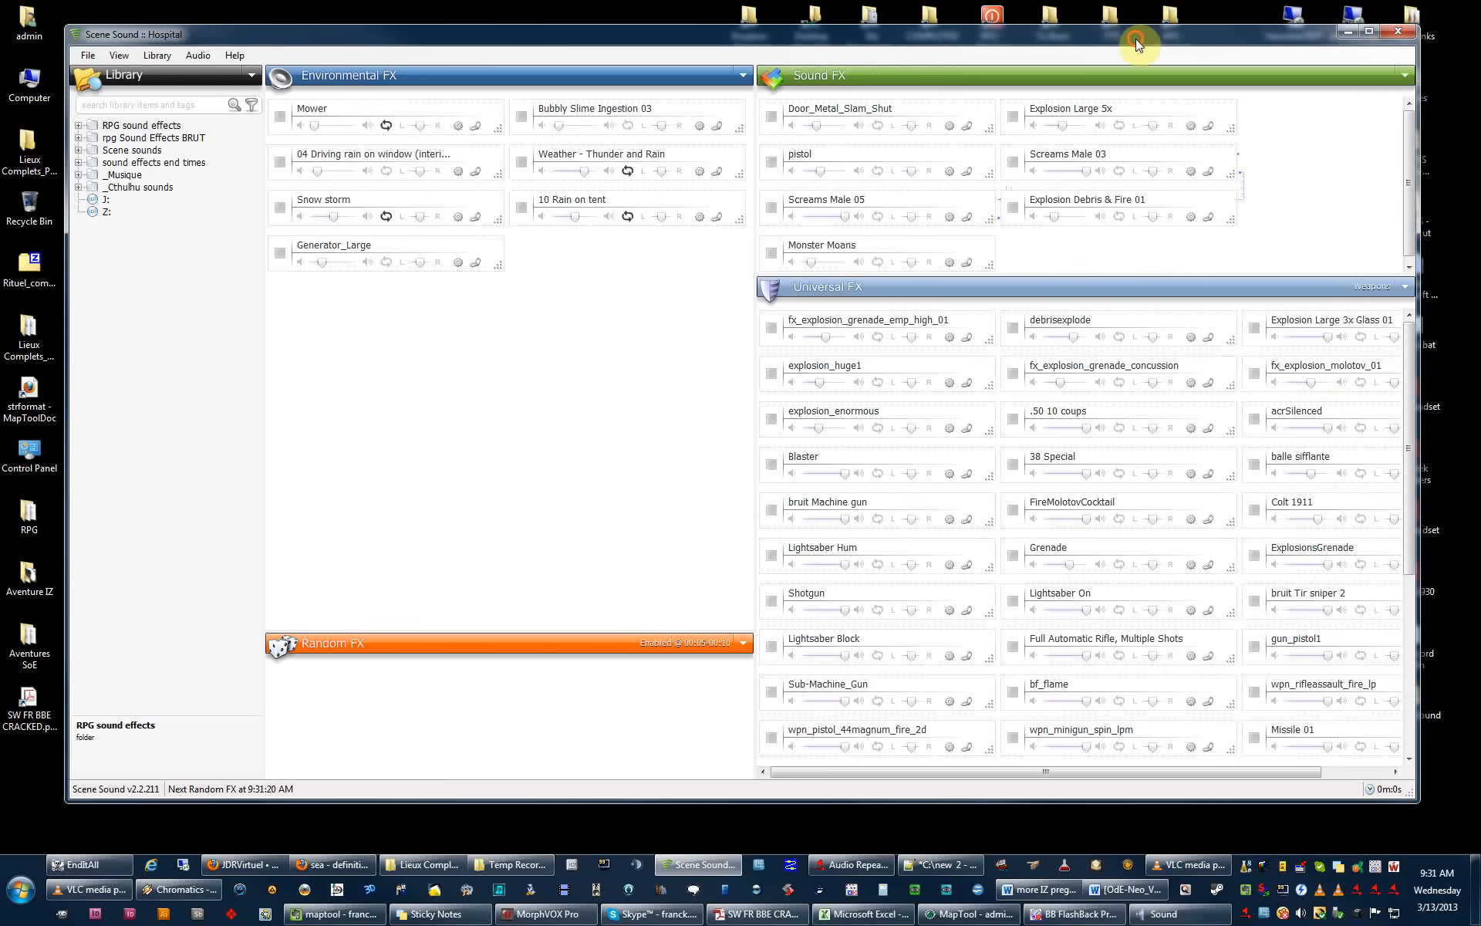
pyautogui.click(1032, 286)
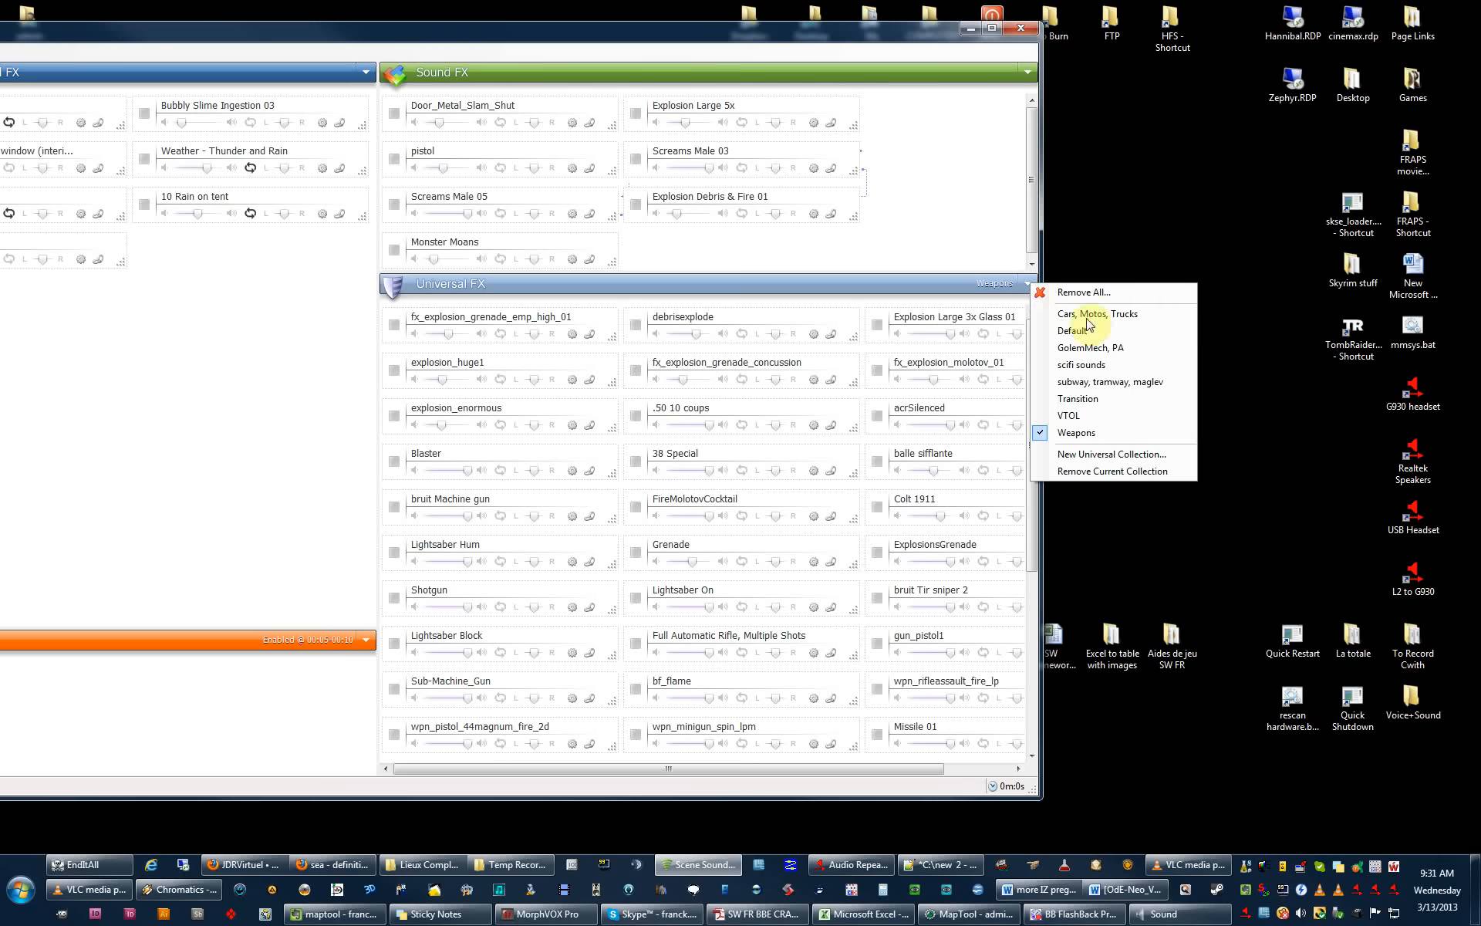
pyautogui.click(1094, 399)
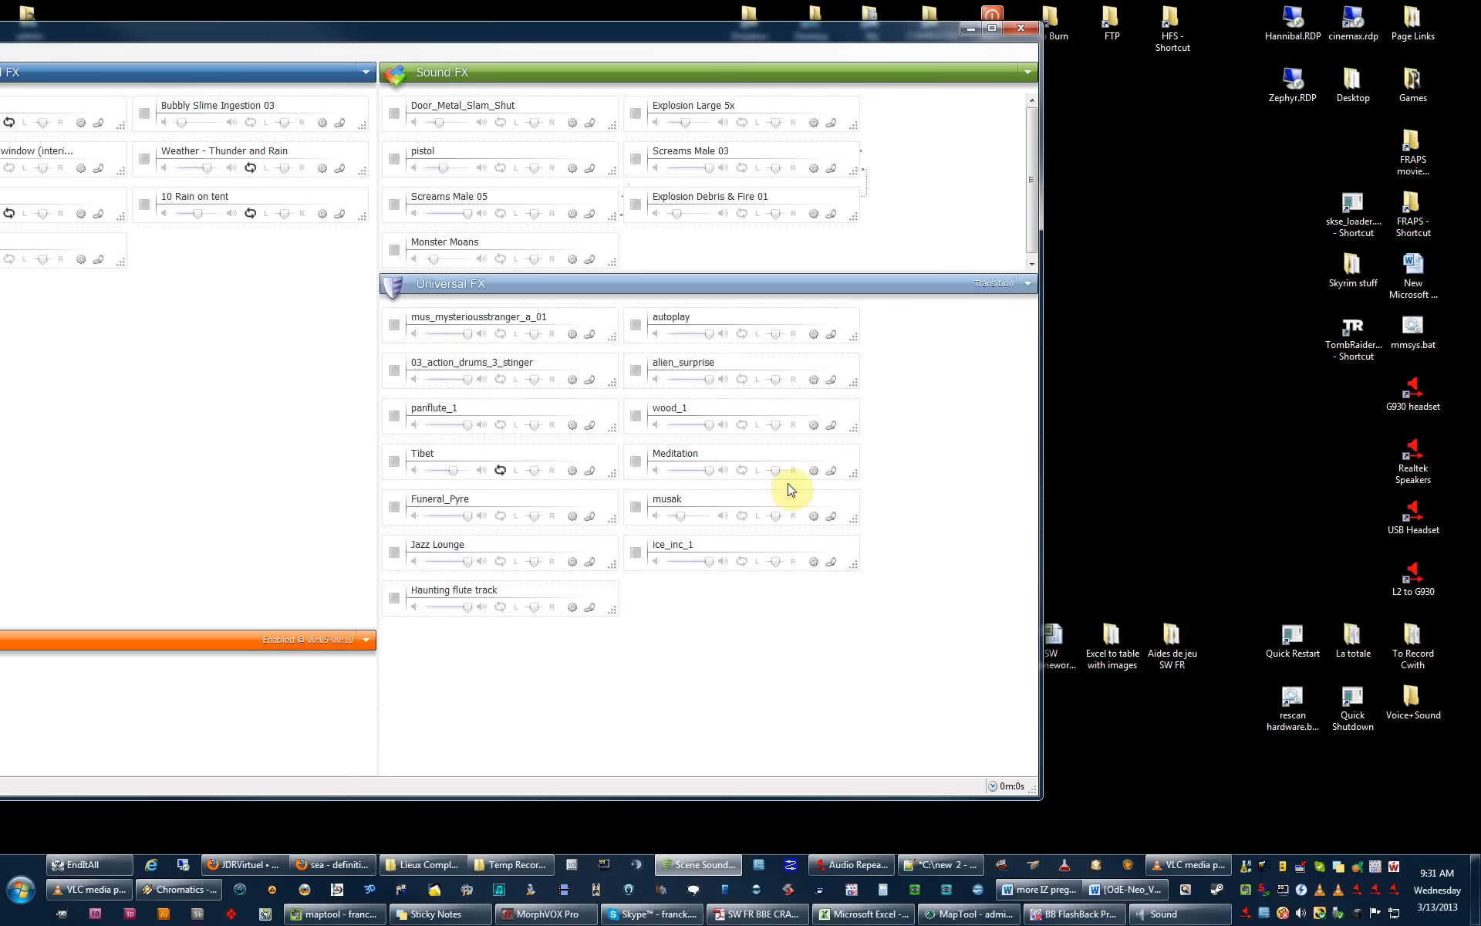
pyautogui.click(818, 38)
pyautogui.moveTo(1146, 75); pyautogui.dragTo(1146, 76)
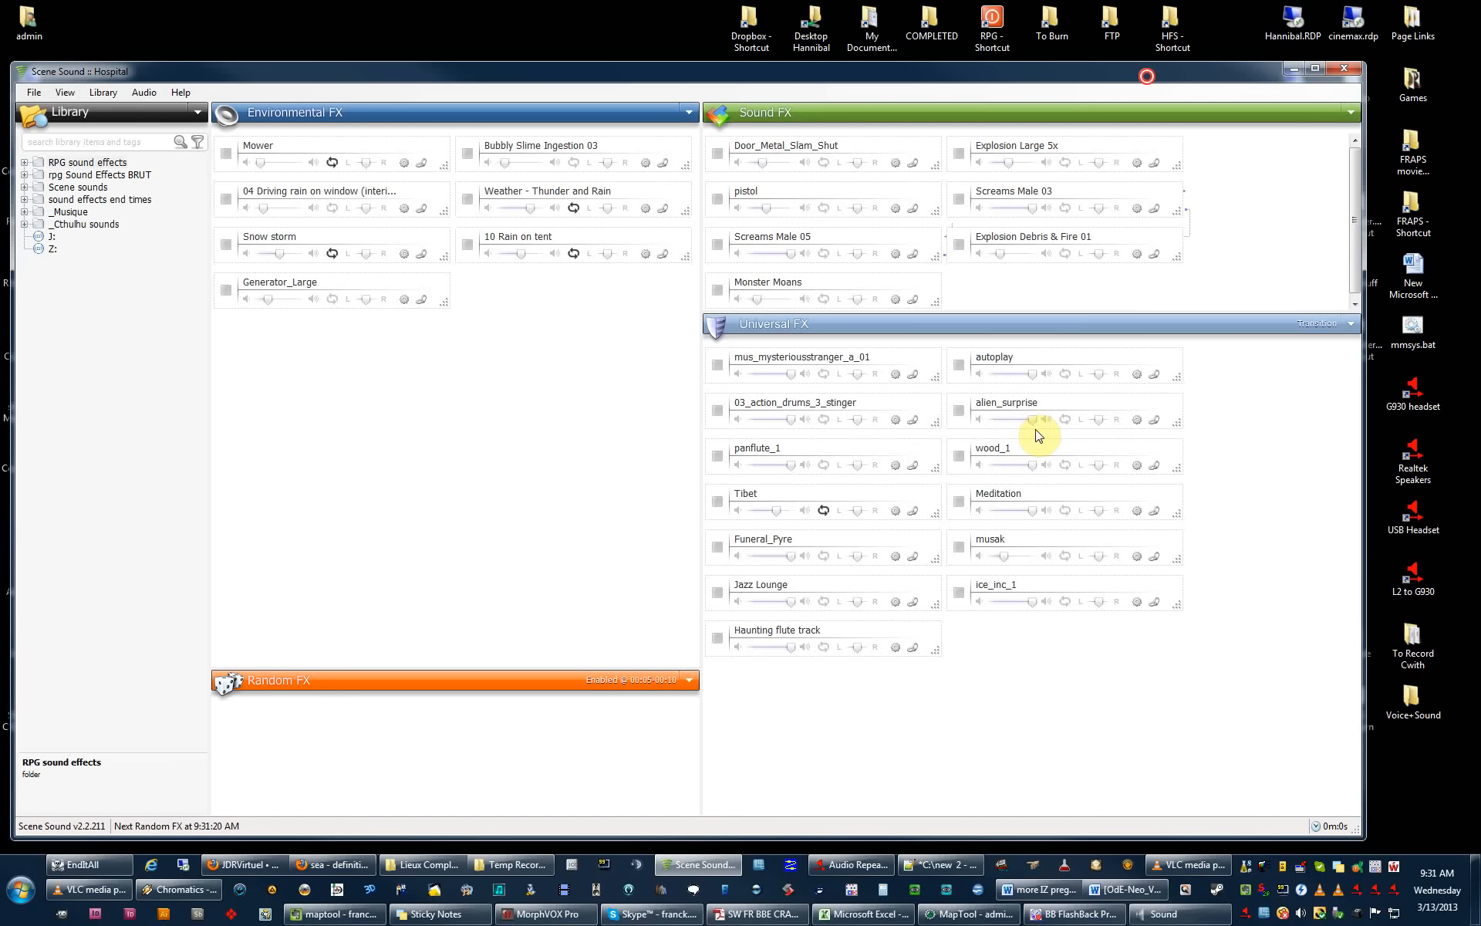
pyautogui.press('super+Up')
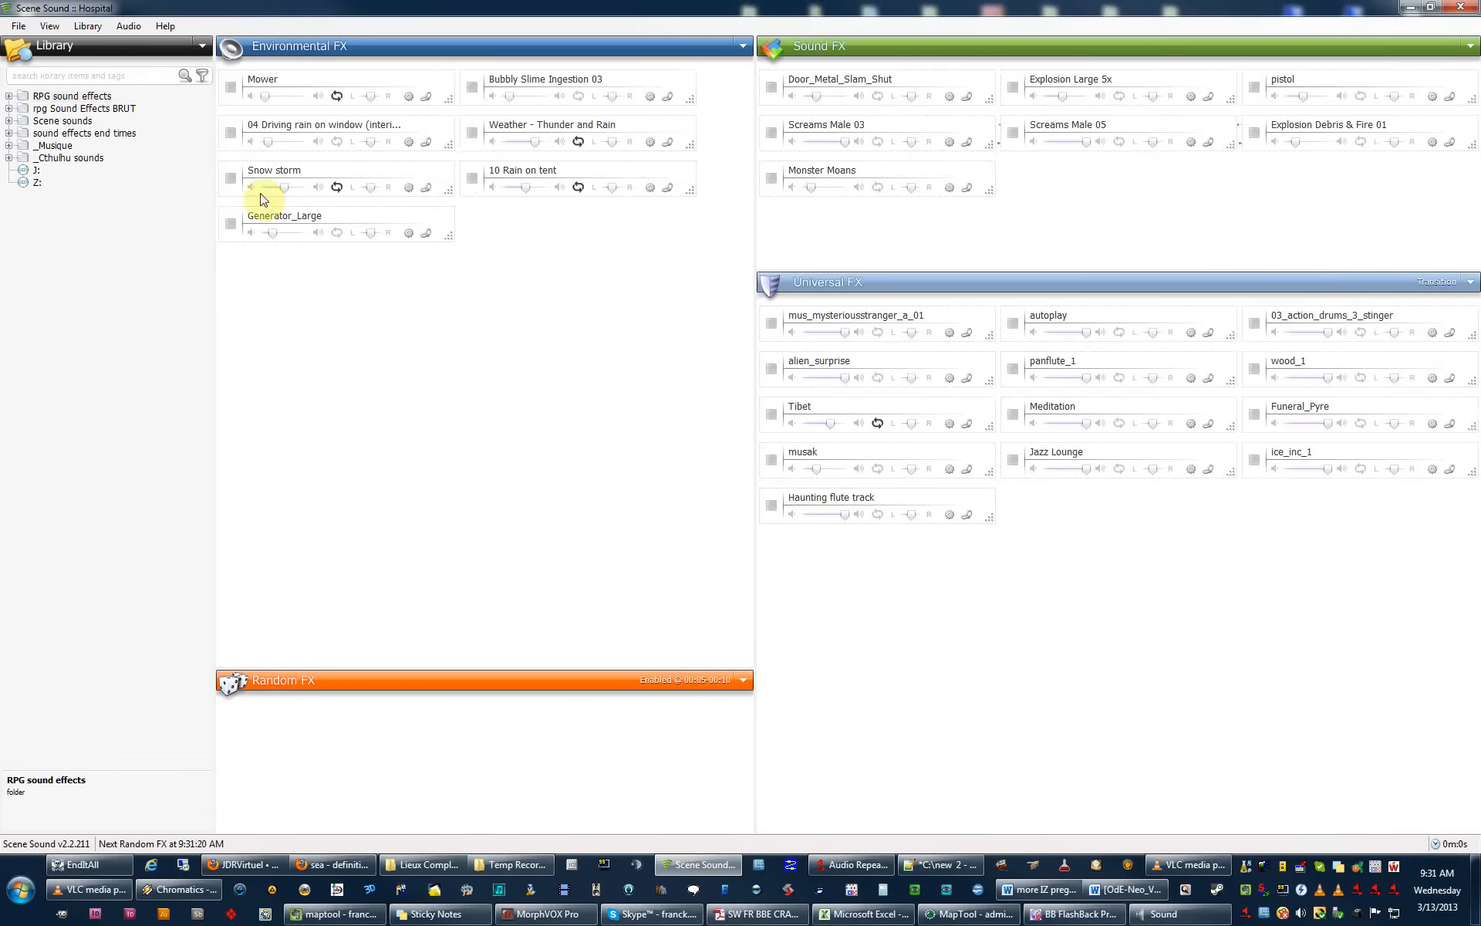
# Look through the available commands and examine the audio output device choices, keeping Line 1 (Virtual Audio Cable).
pyautogui.click(200, 44)
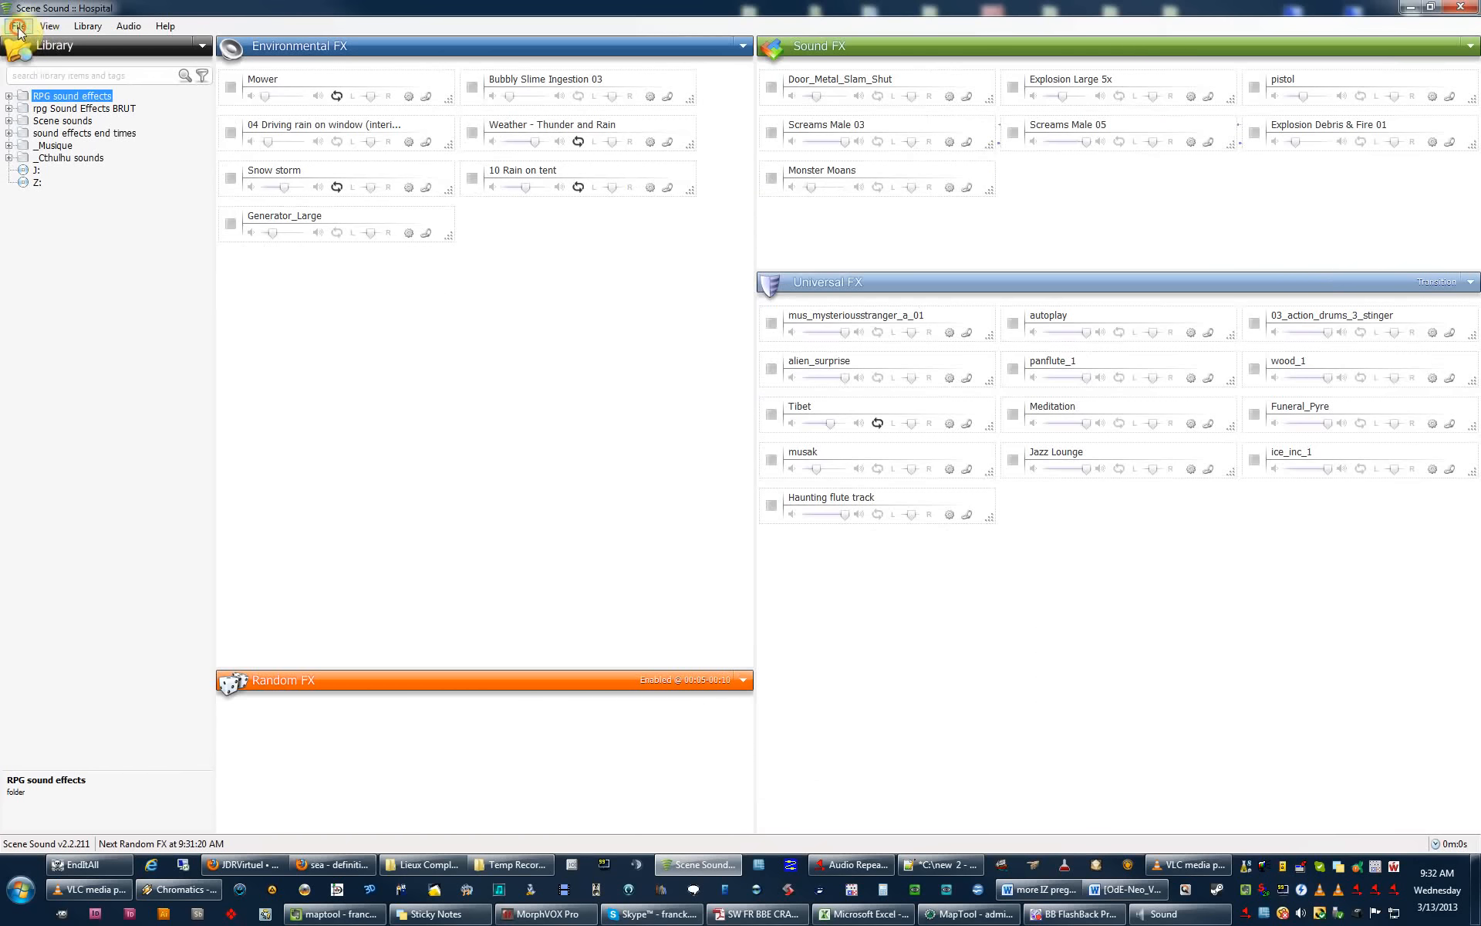
pyautogui.click(18, 28)
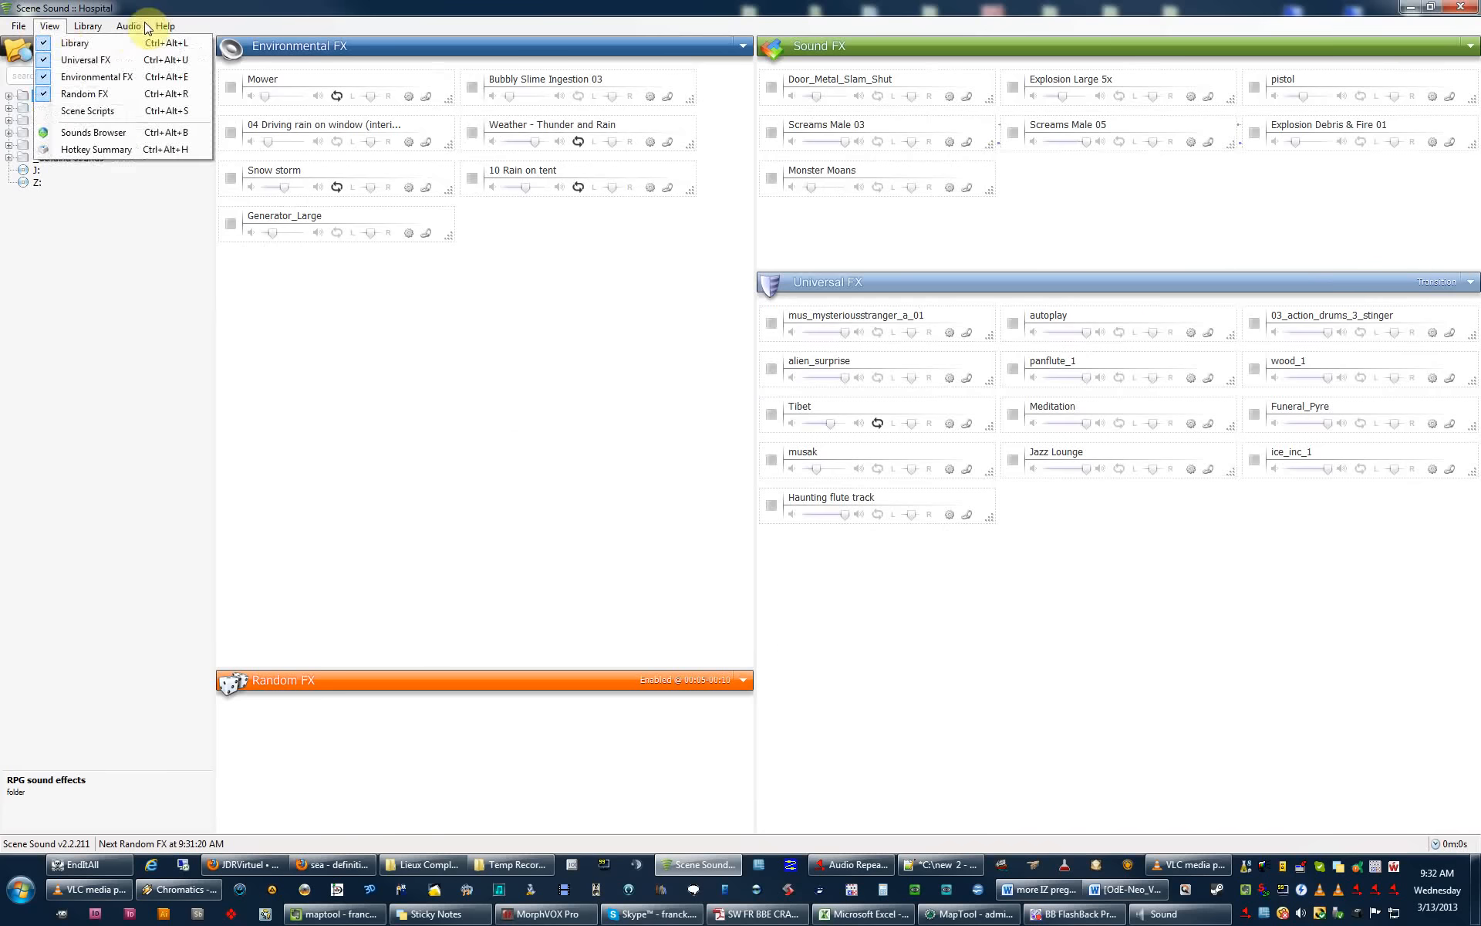
pyautogui.click(145, 28)
pyautogui.click(145, 28)
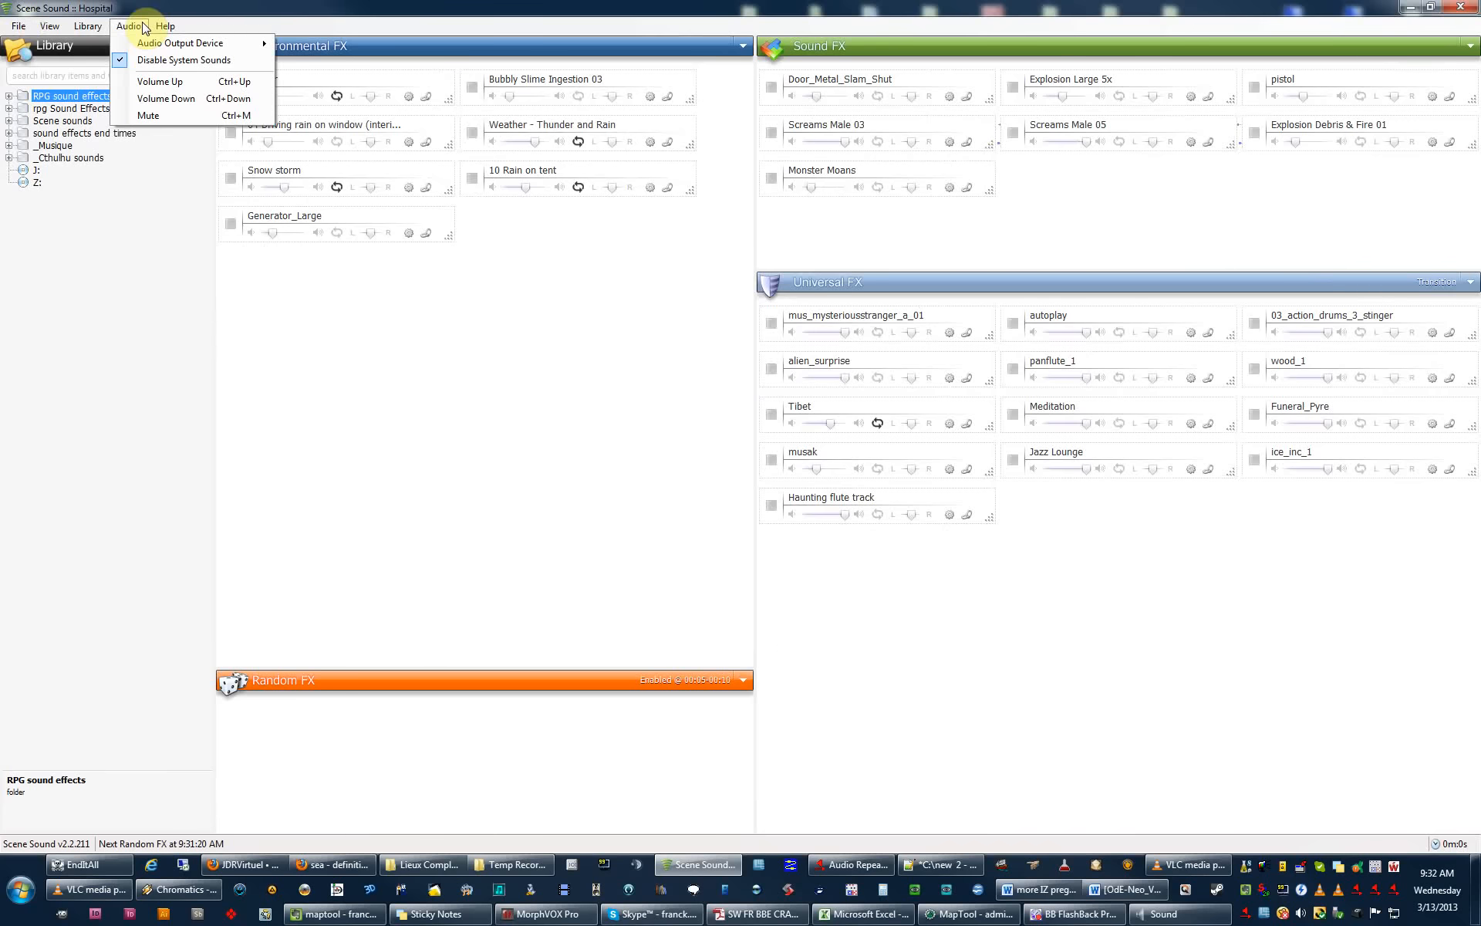
pyautogui.click(89, 27)
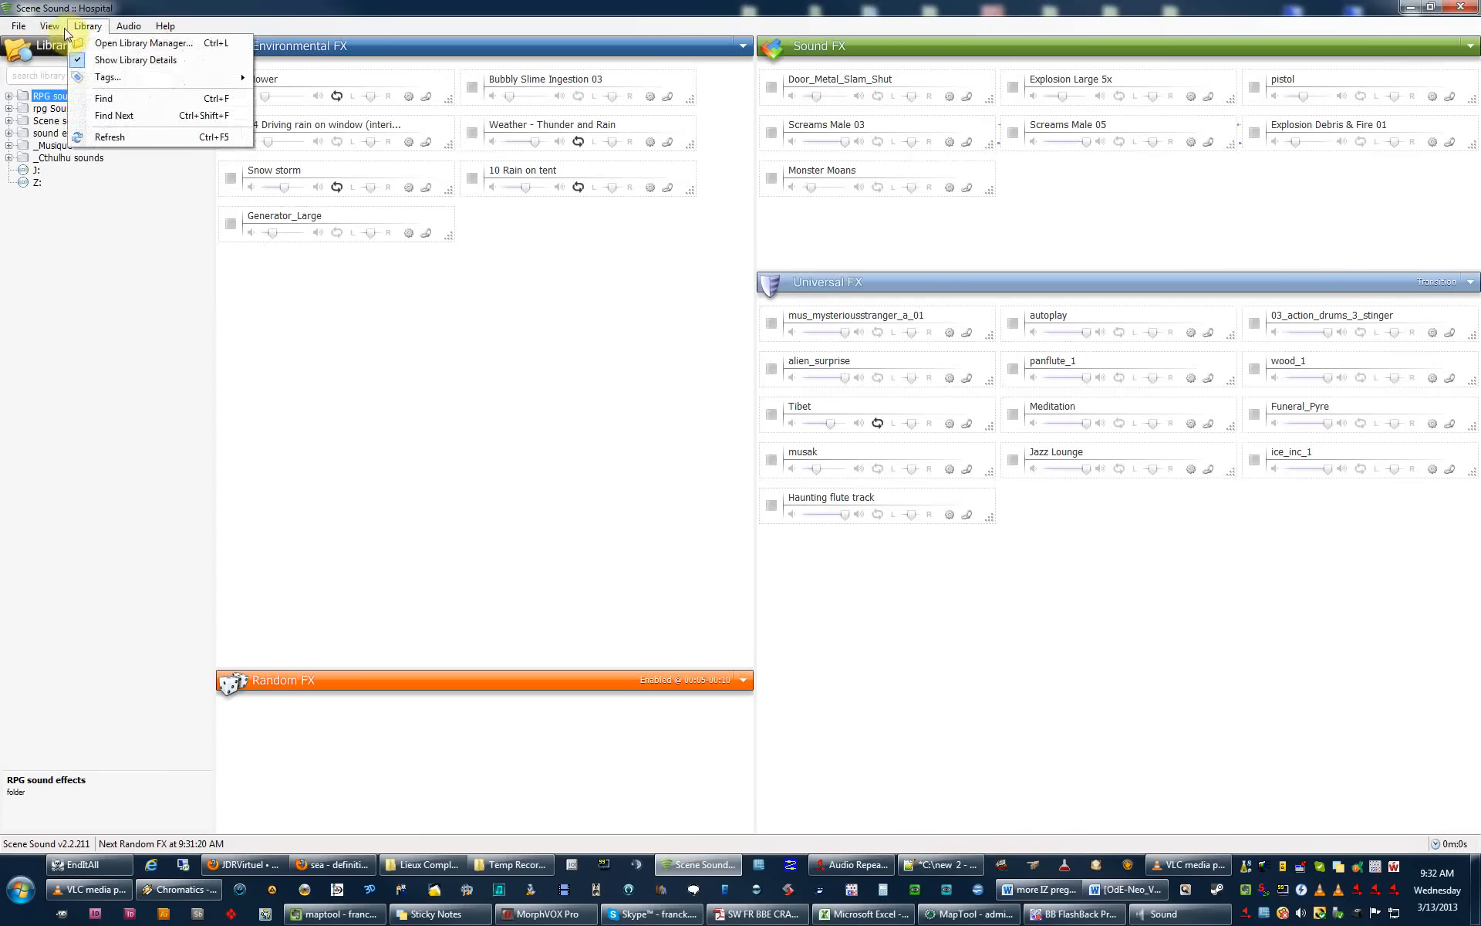
pyautogui.click(48, 27)
pyautogui.click(47, 28)
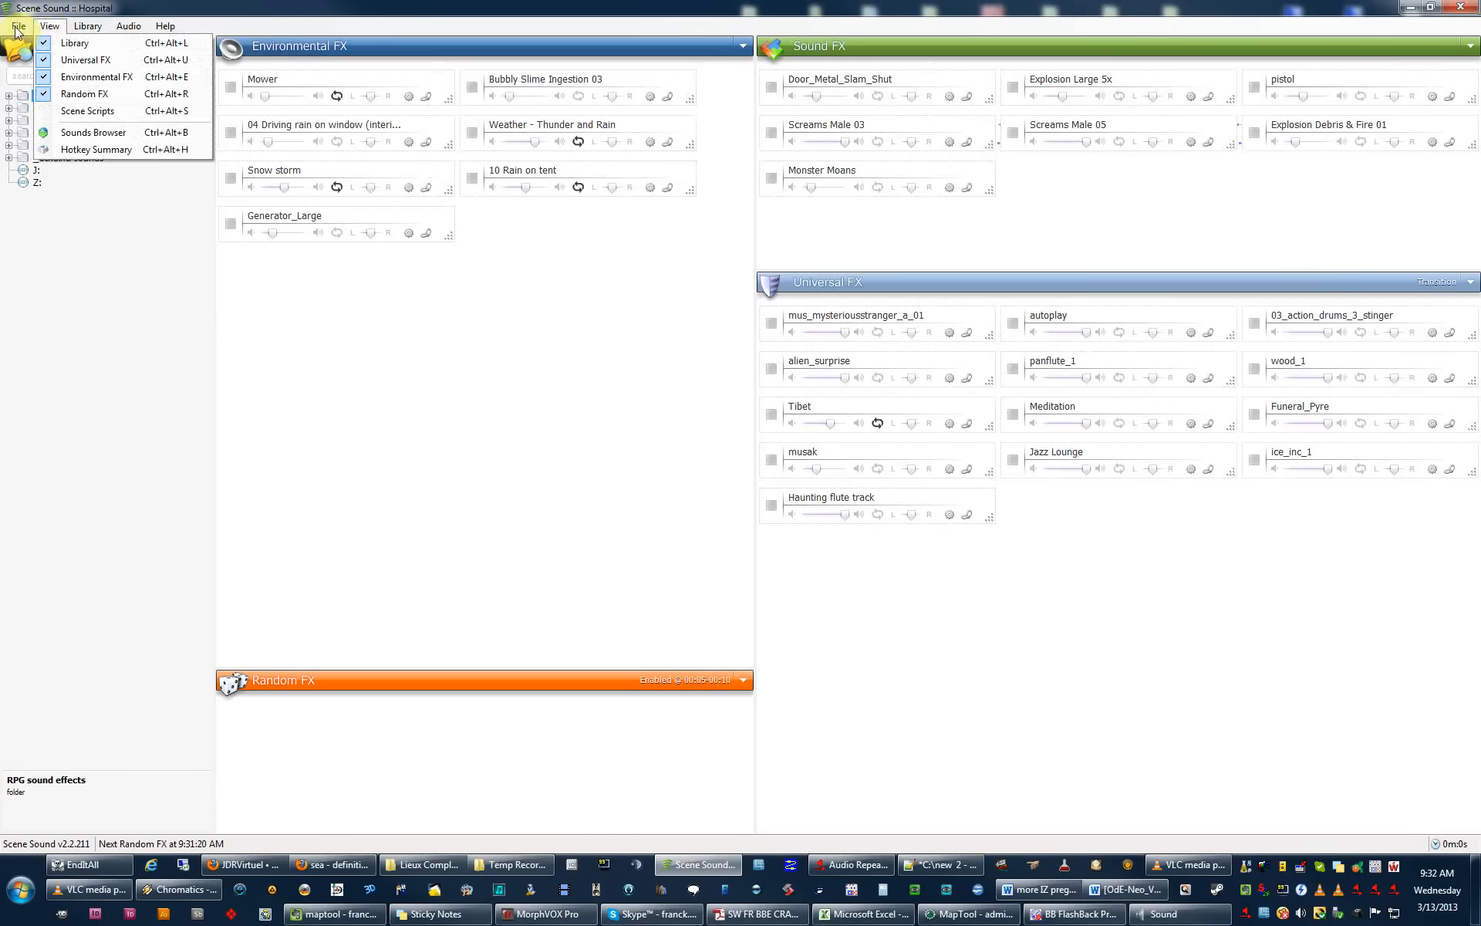
pyautogui.click(17, 28)
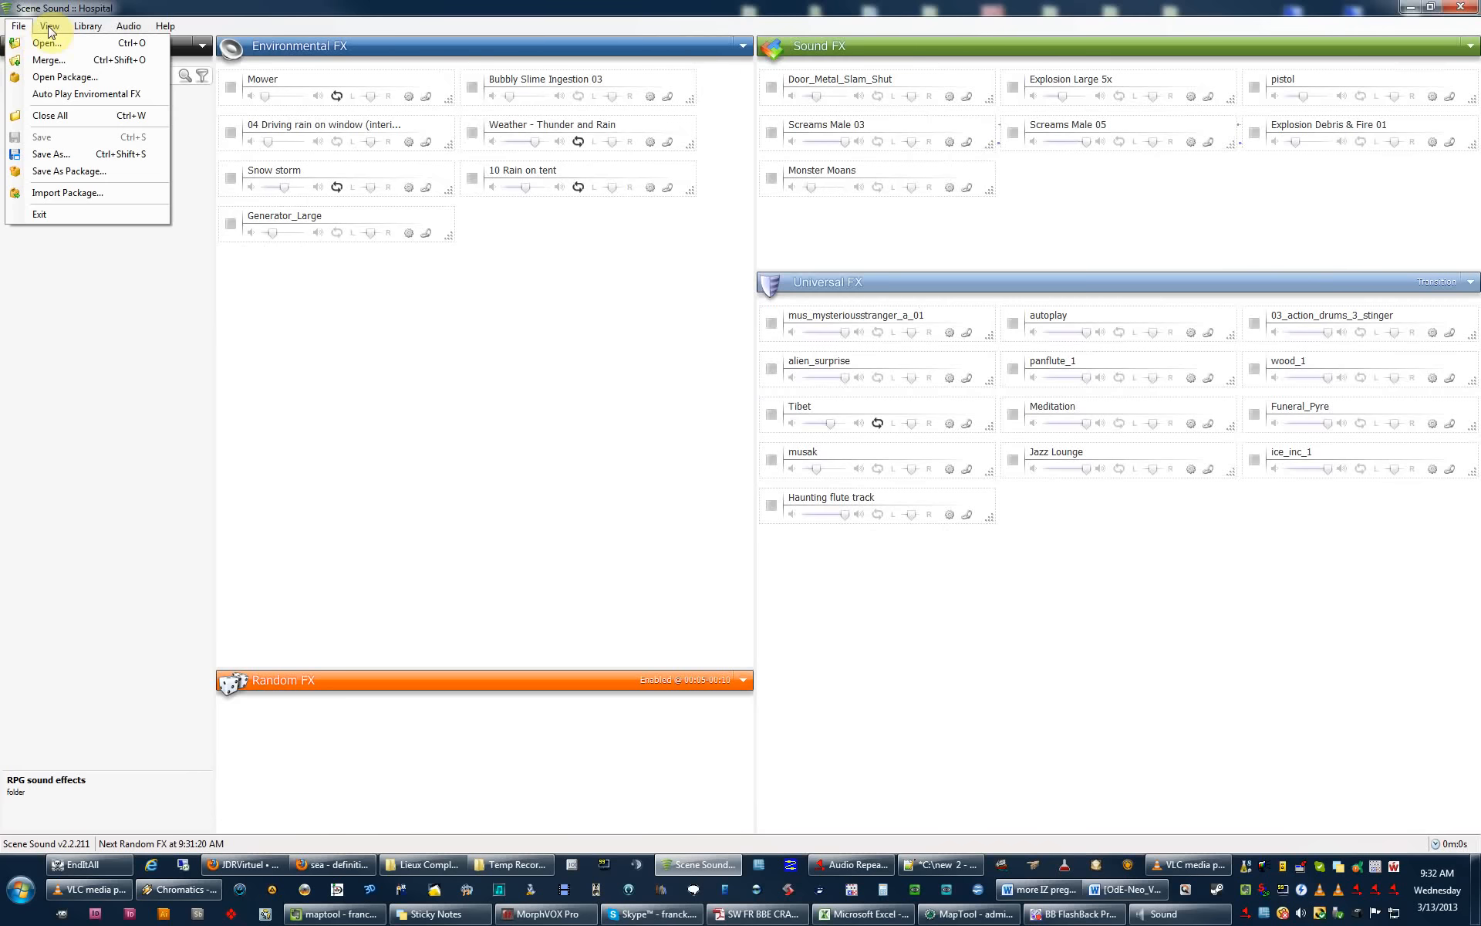
pyautogui.click(48, 29)
pyautogui.click(132, 34)
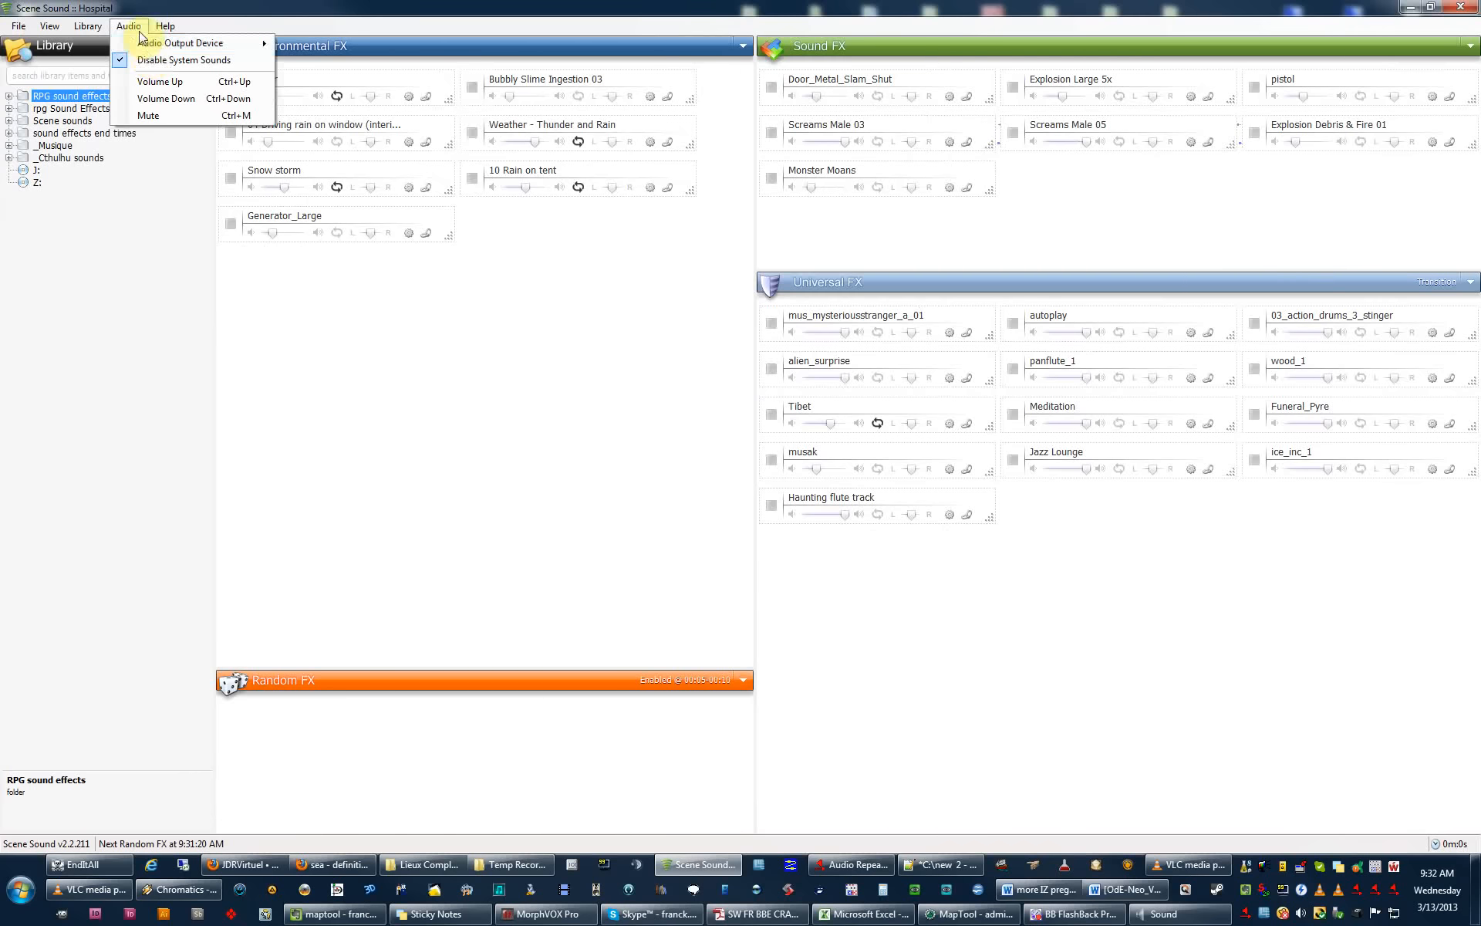
pyautogui.moveTo(147, 48)
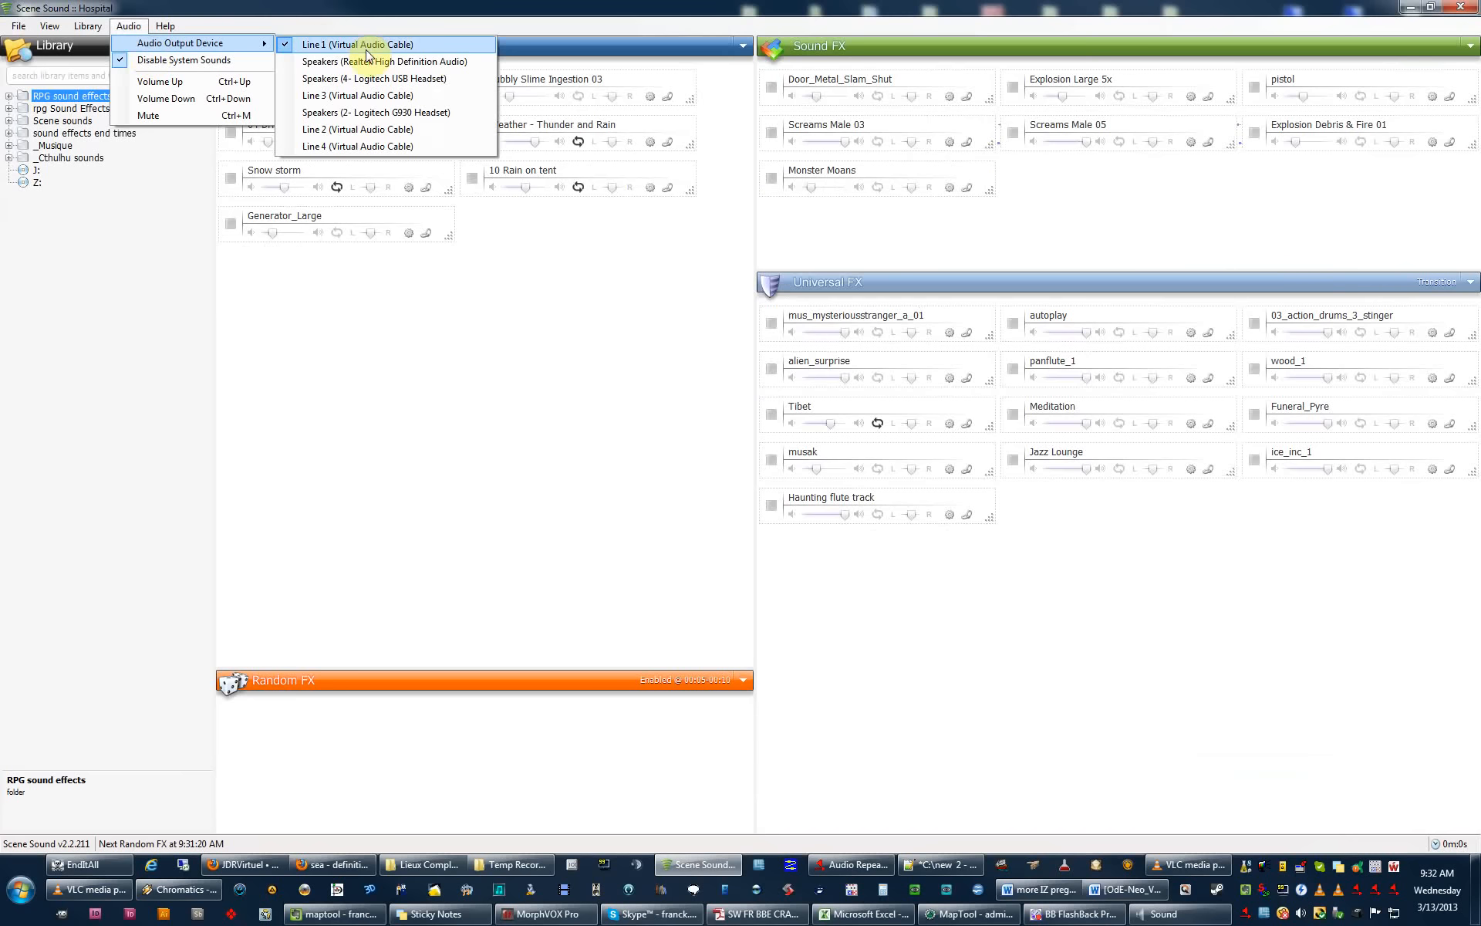
pyautogui.click(525, 395)
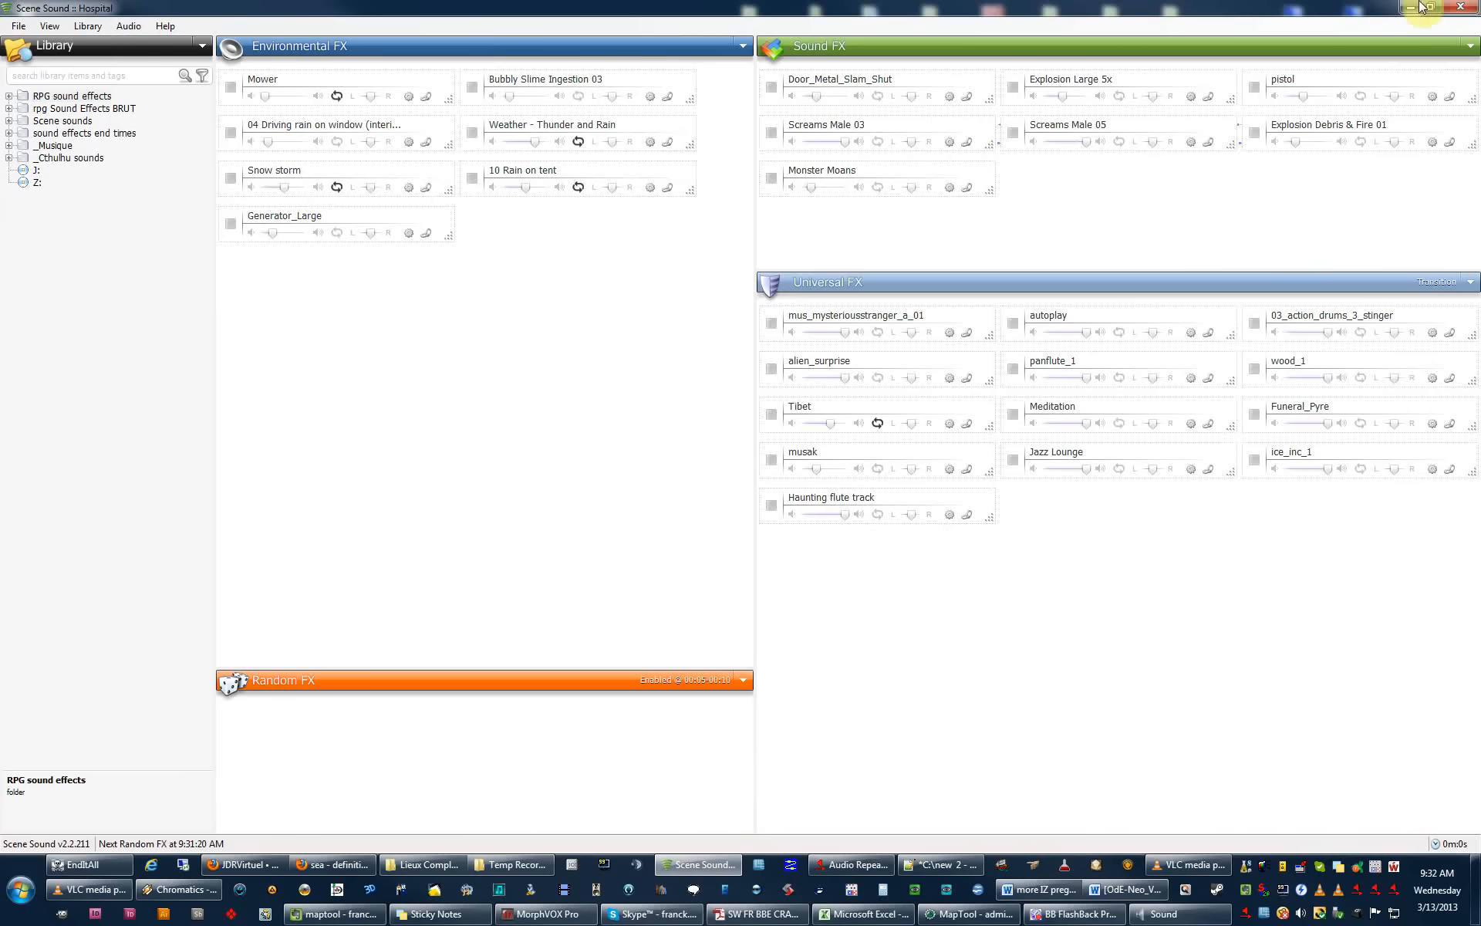
# Minimize Scene Sound and bring the VLC media player window onto the desktop.
pyautogui.click(404, 895)
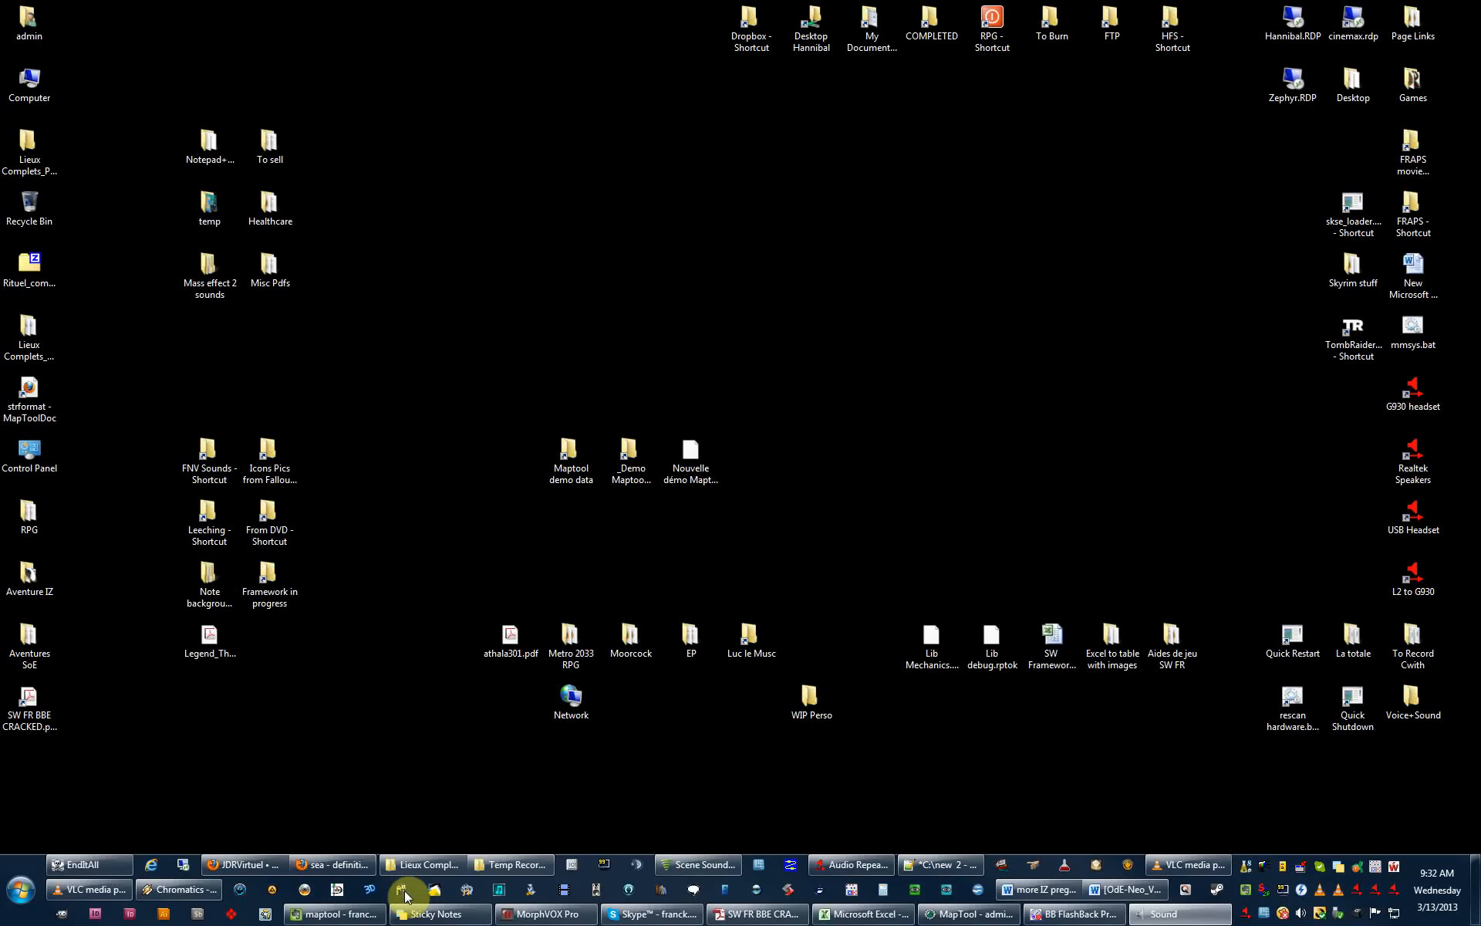
pyautogui.click(98, 895)
pyautogui.click(98, 894)
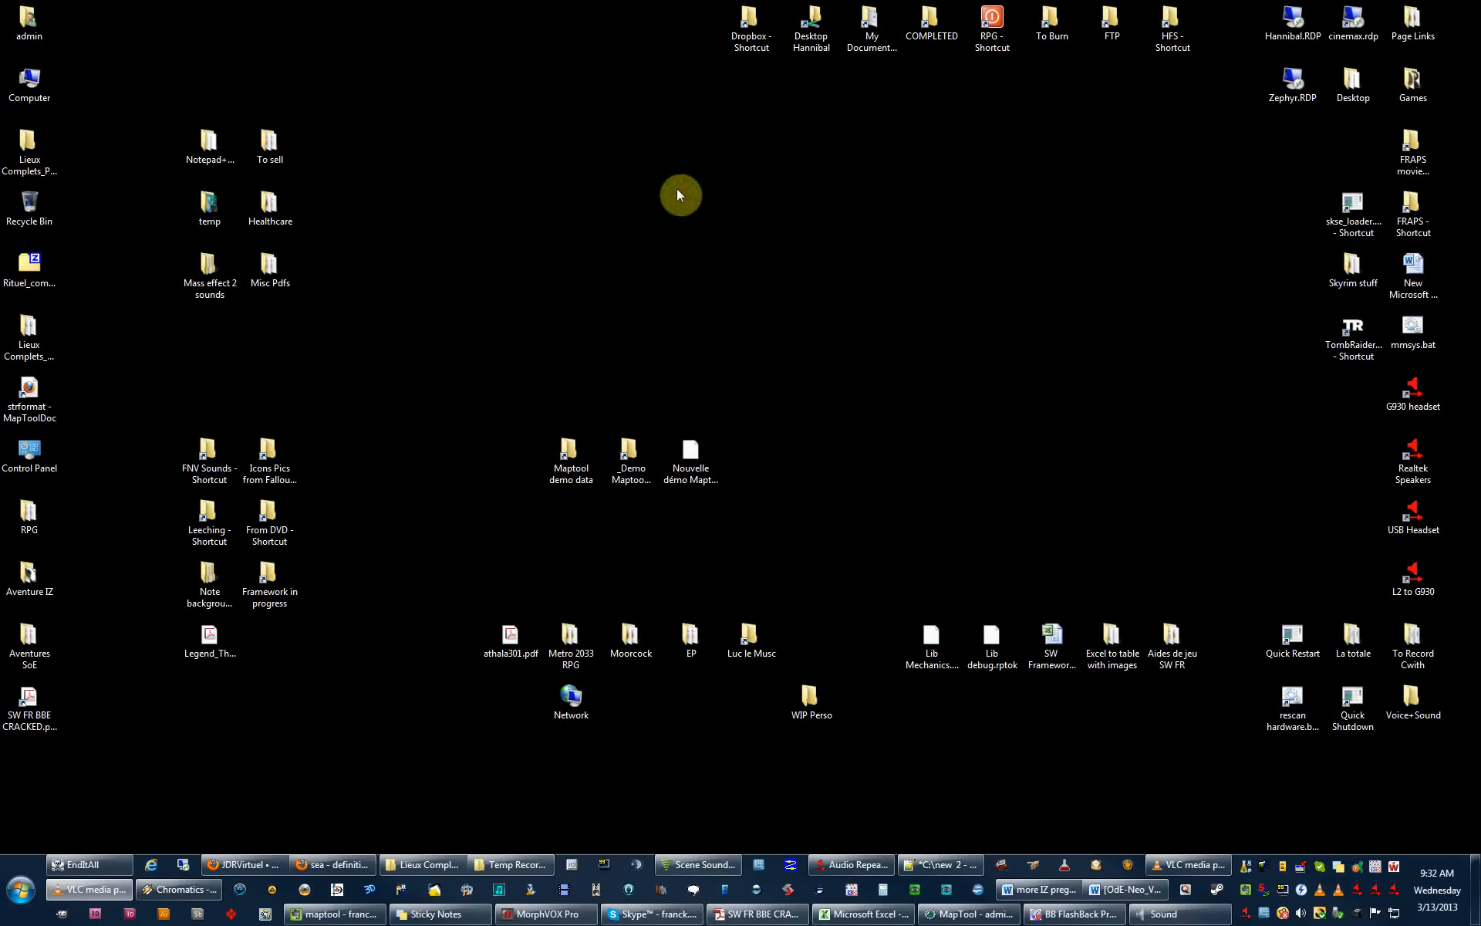
pyautogui.click(675, 189)
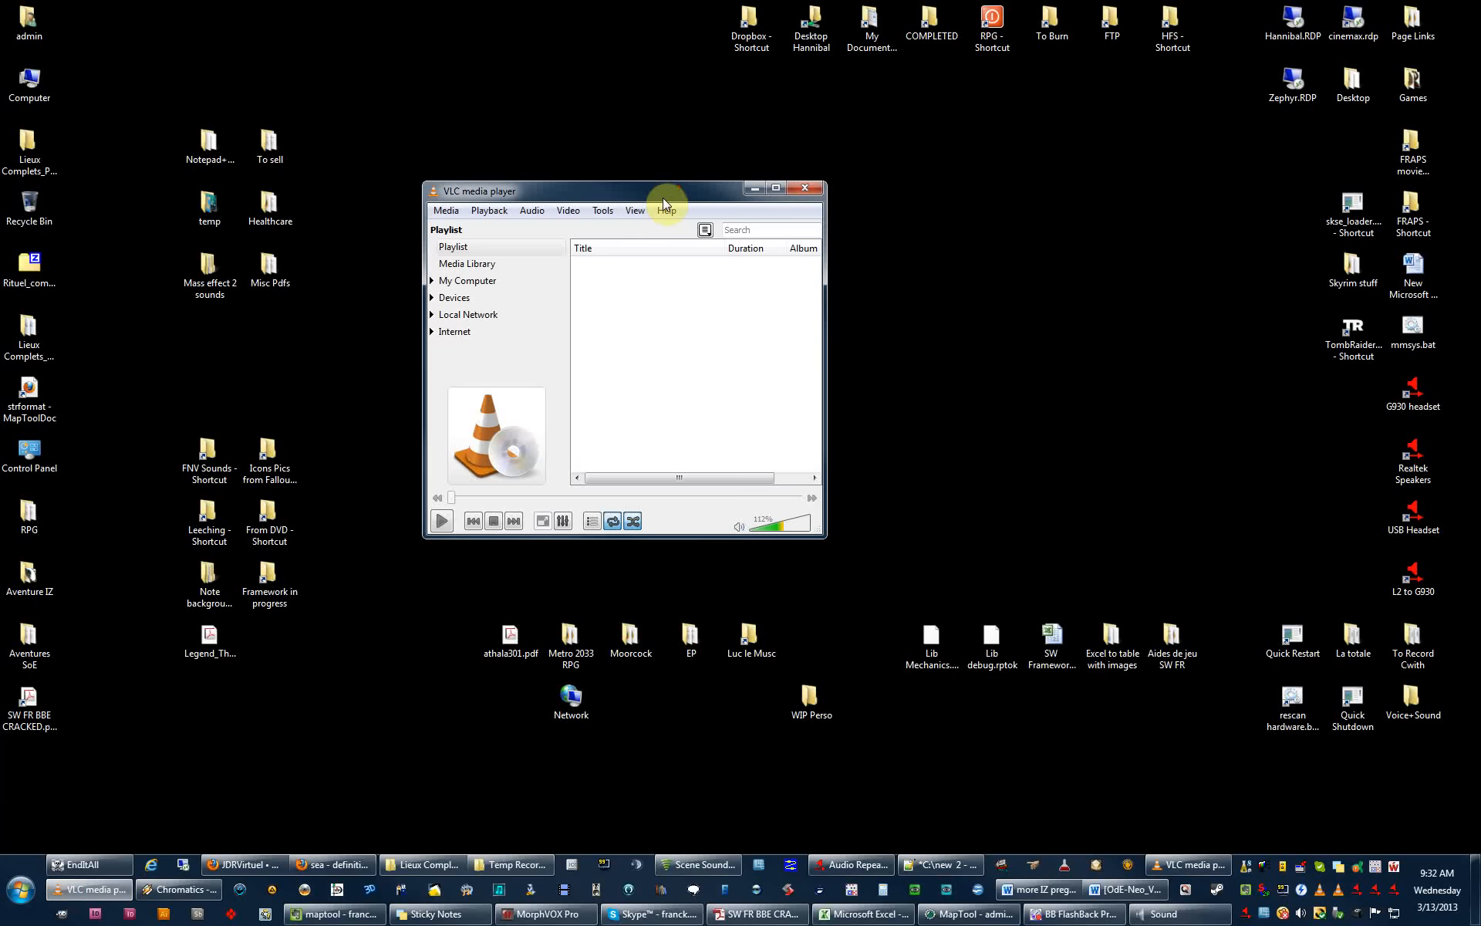
# Open the VLC preferences and display the Audio settings.
pyautogui.click(637, 217)
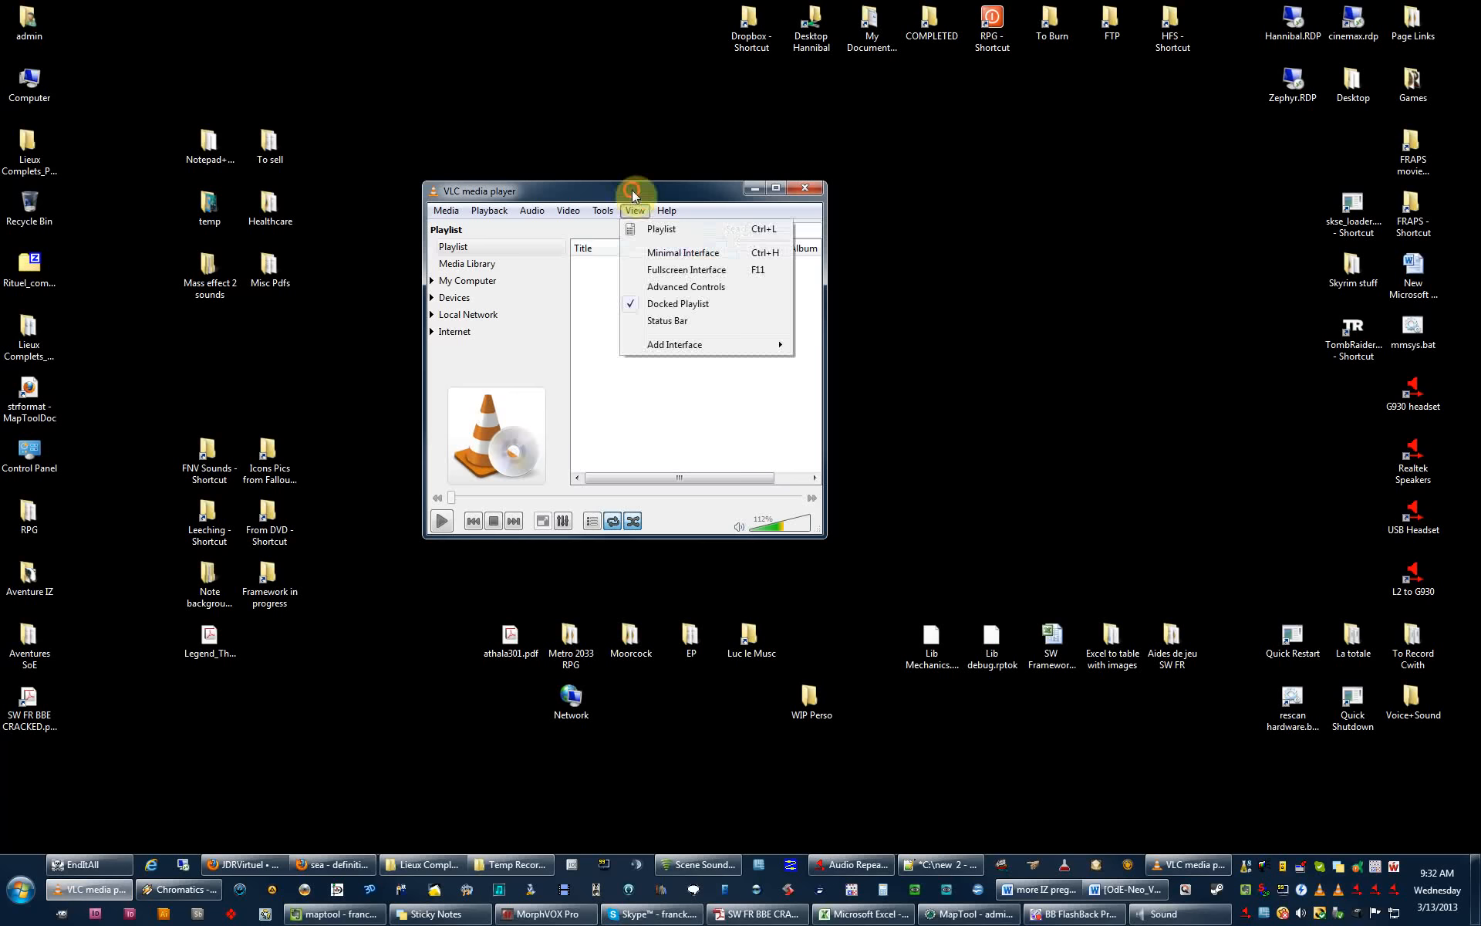
pyautogui.click(632, 193)
pyautogui.click(448, 211)
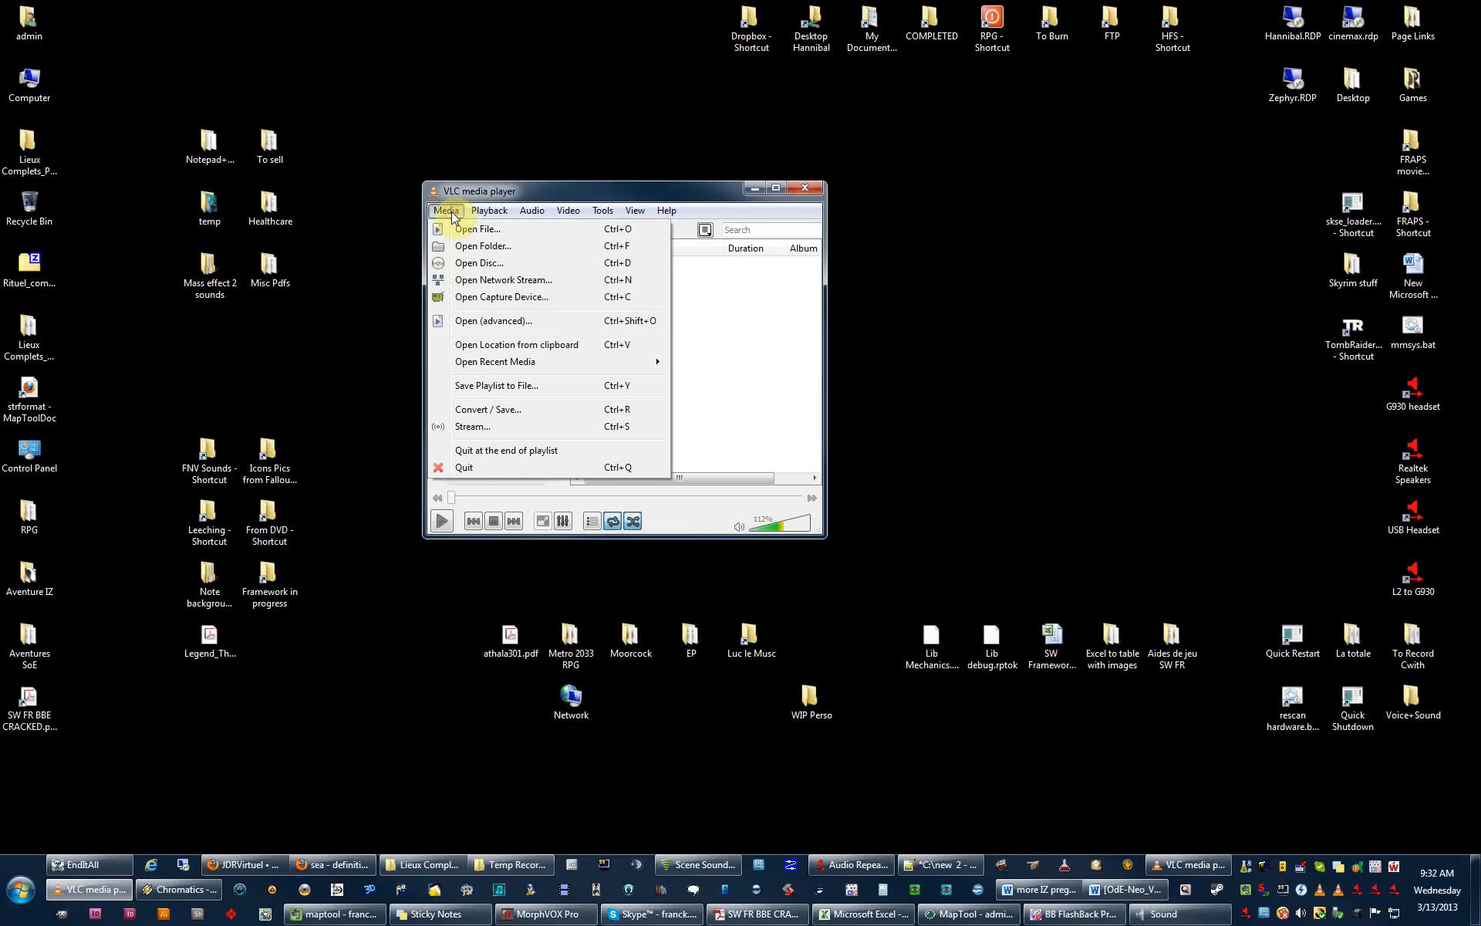
pyautogui.click(633, 210)
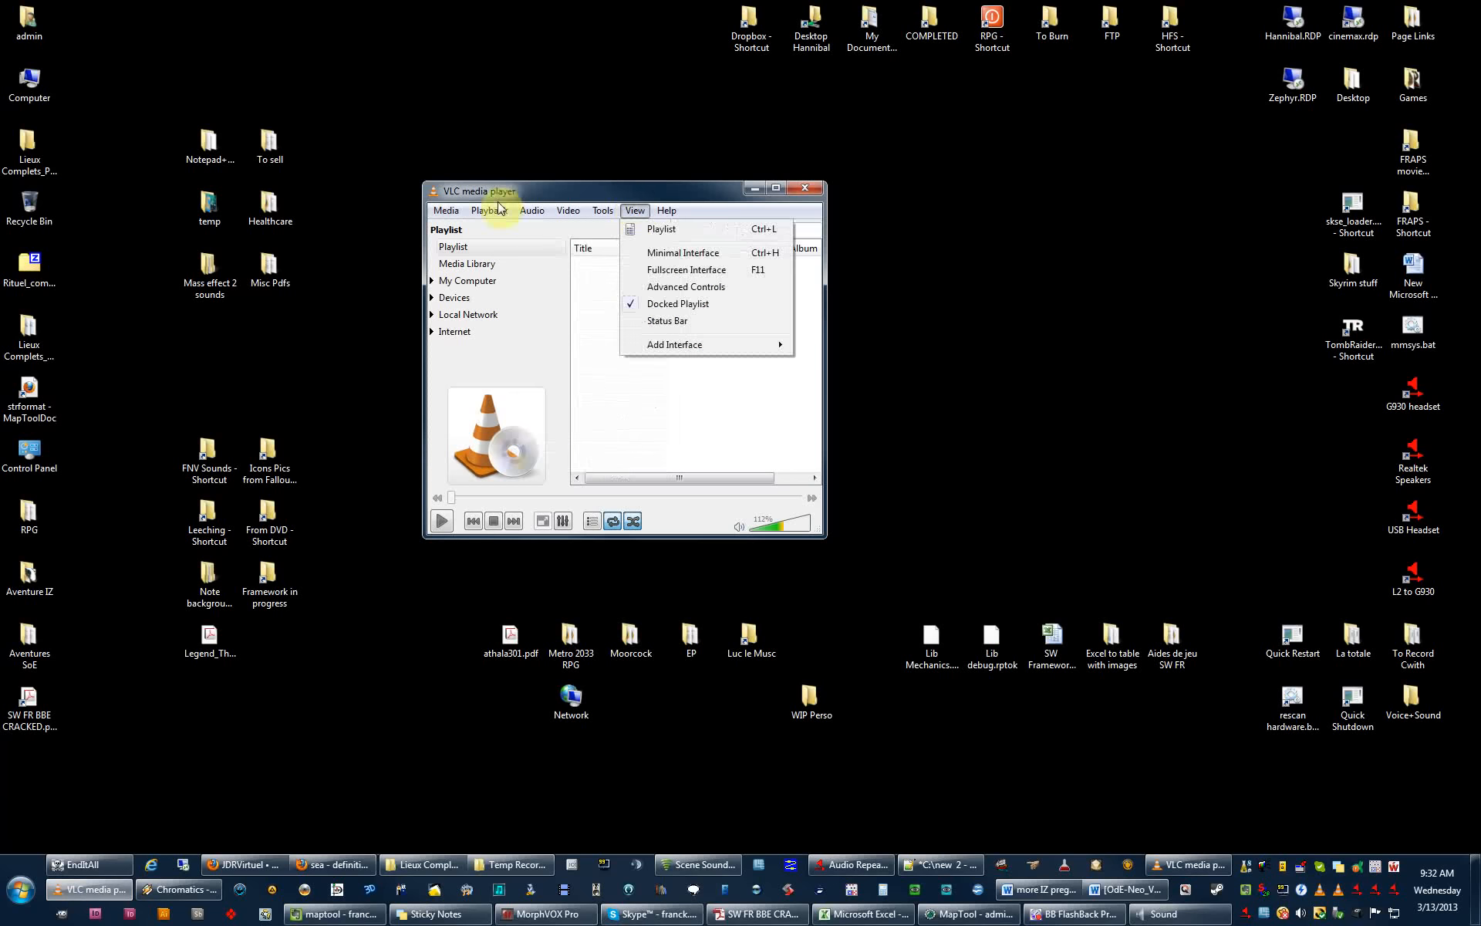
pyautogui.click(601, 213)
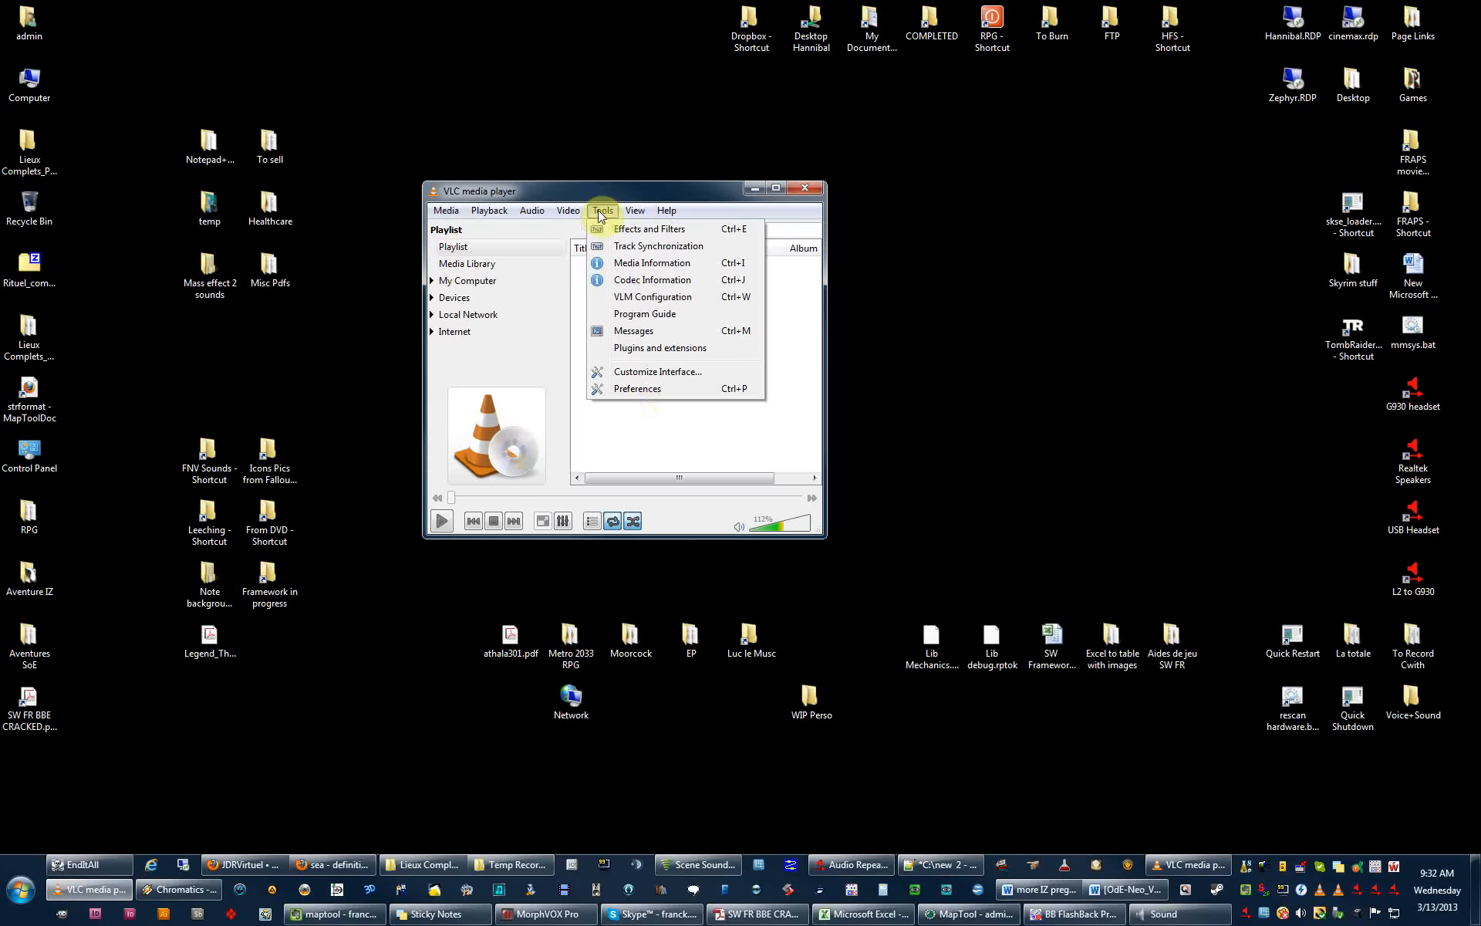
pyautogui.click(646, 386)
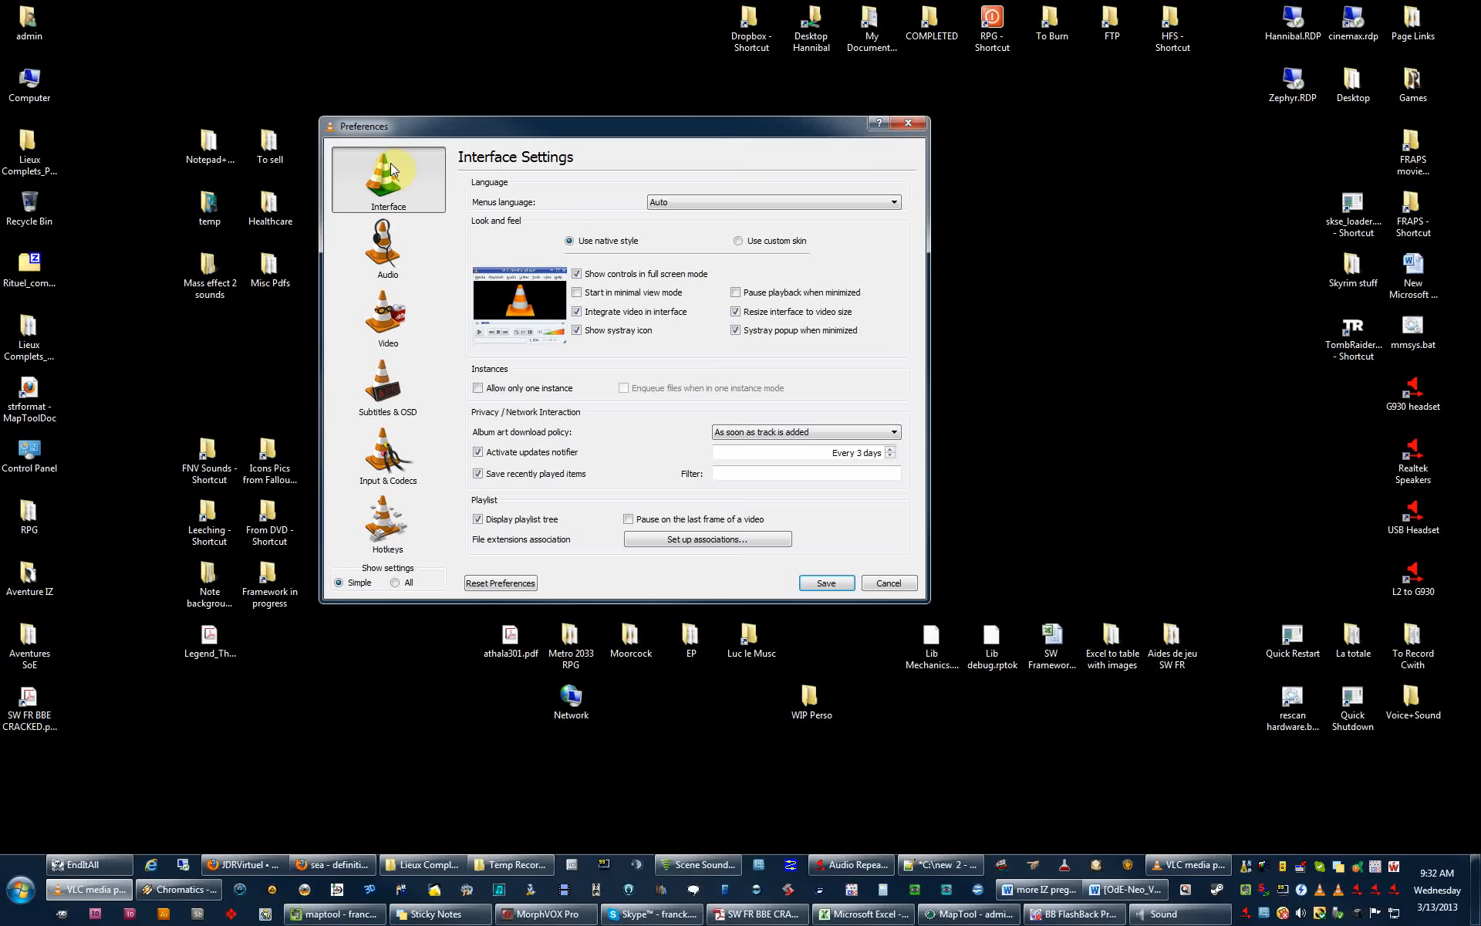
pyautogui.click(444, 254)
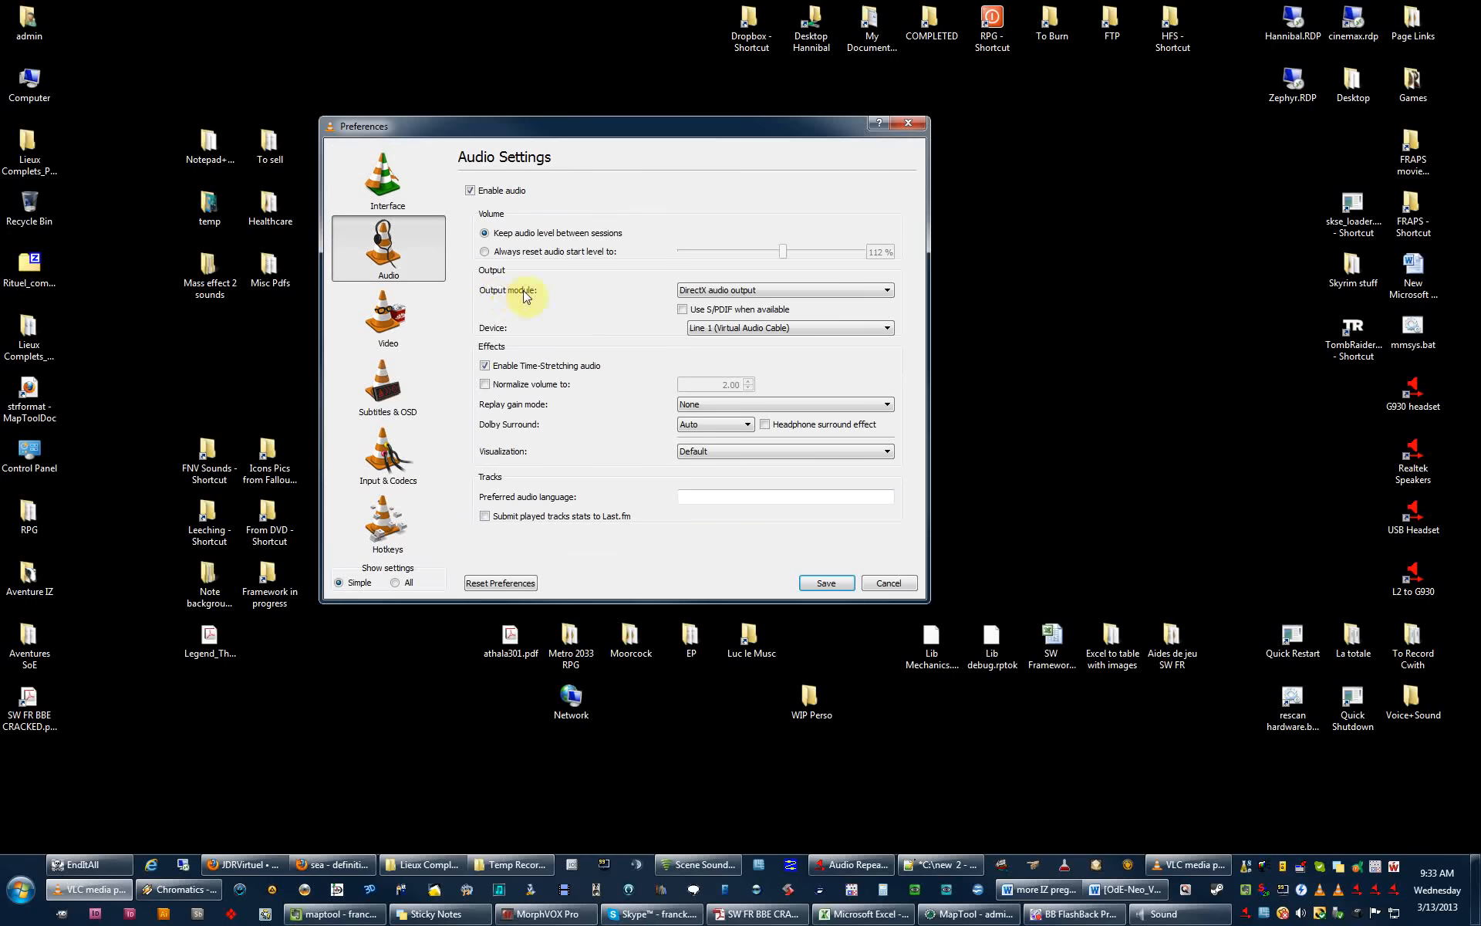
# Examine the available audio output modules, keeping DirectX audio output selected.
pyautogui.moveTo(525, 296)
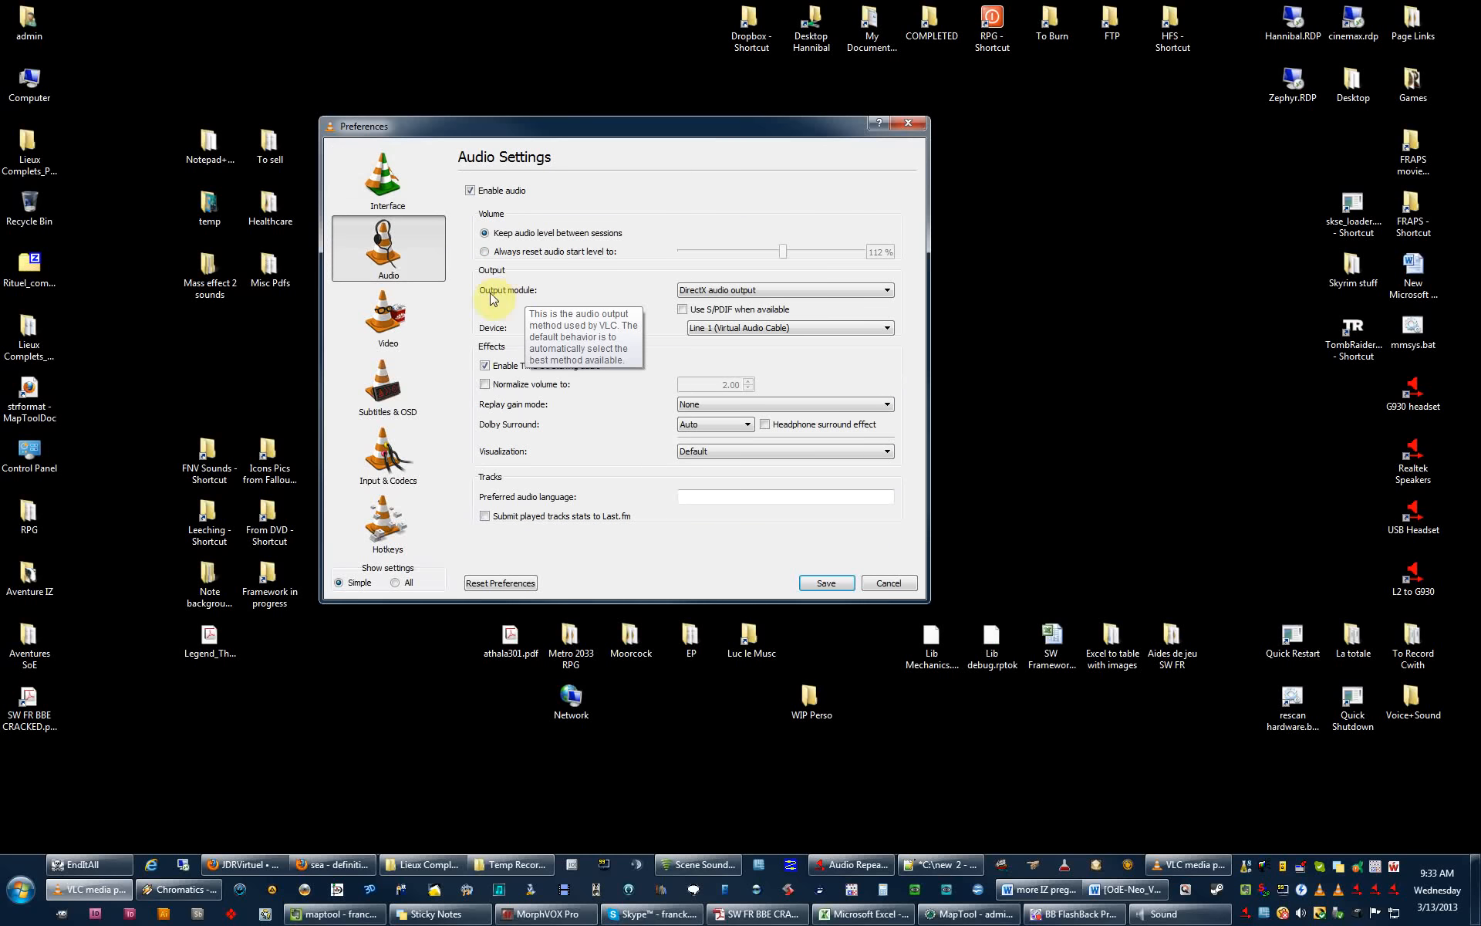
pyautogui.moveTo(487, 279)
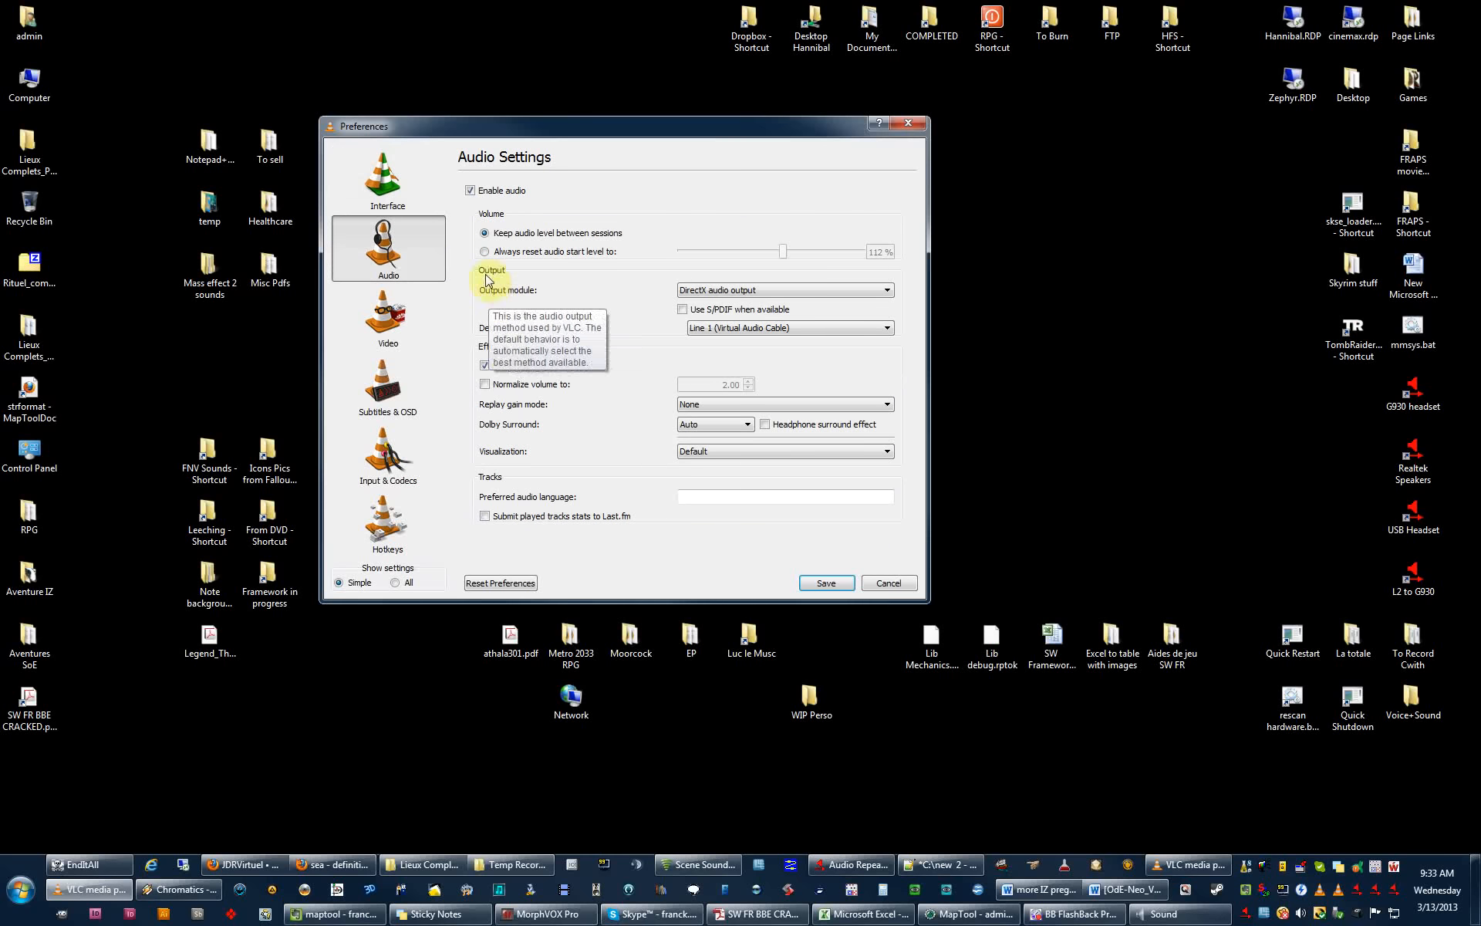
pyautogui.click(772, 294)
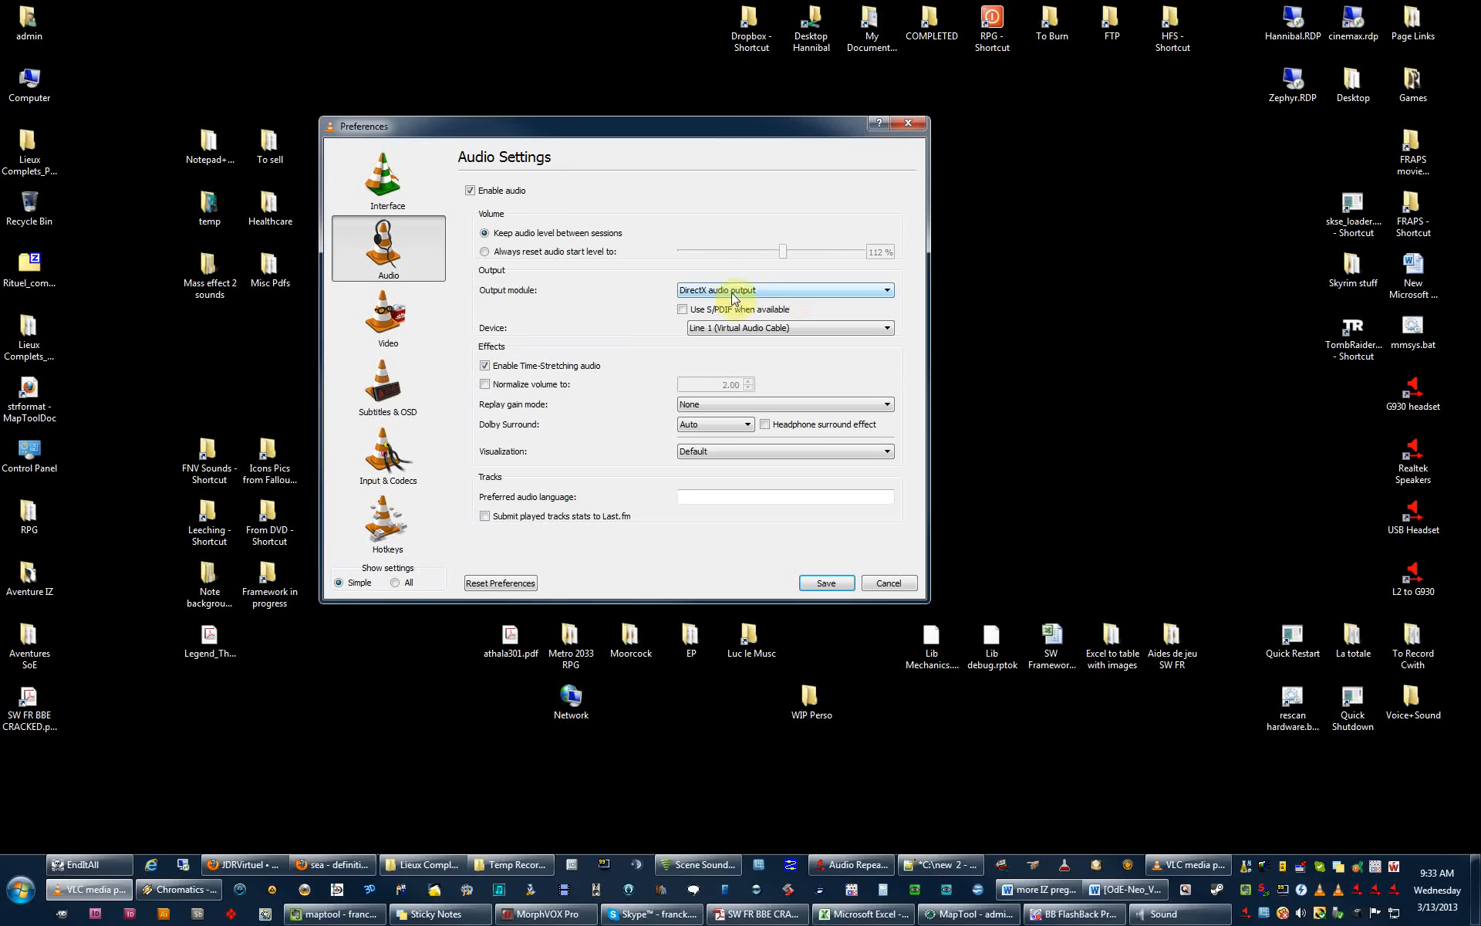
pyautogui.click(799, 295)
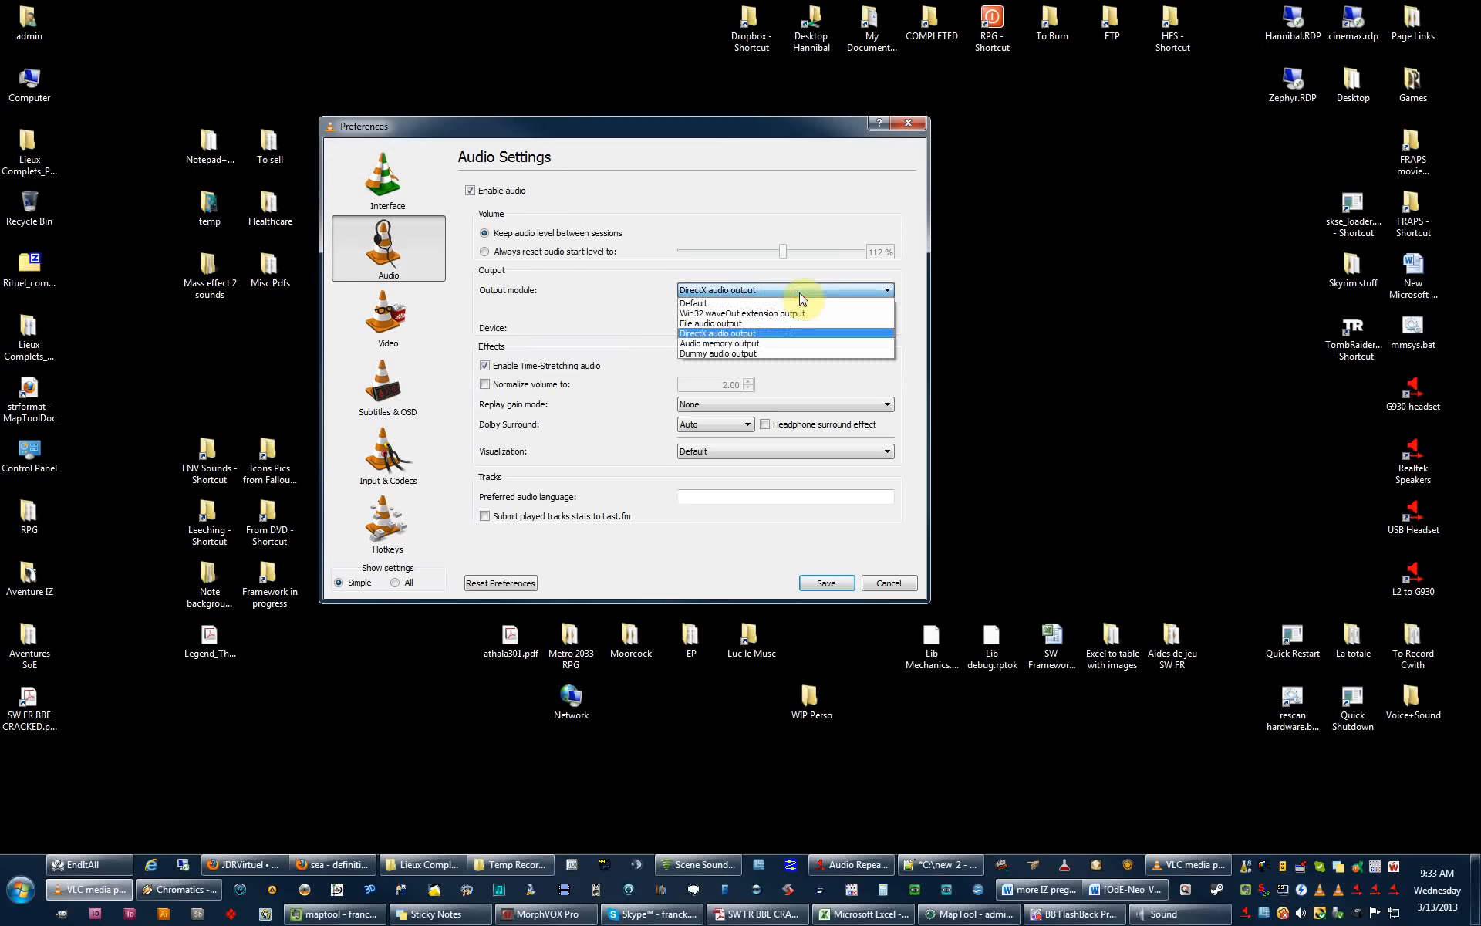
pyautogui.click(729, 291)
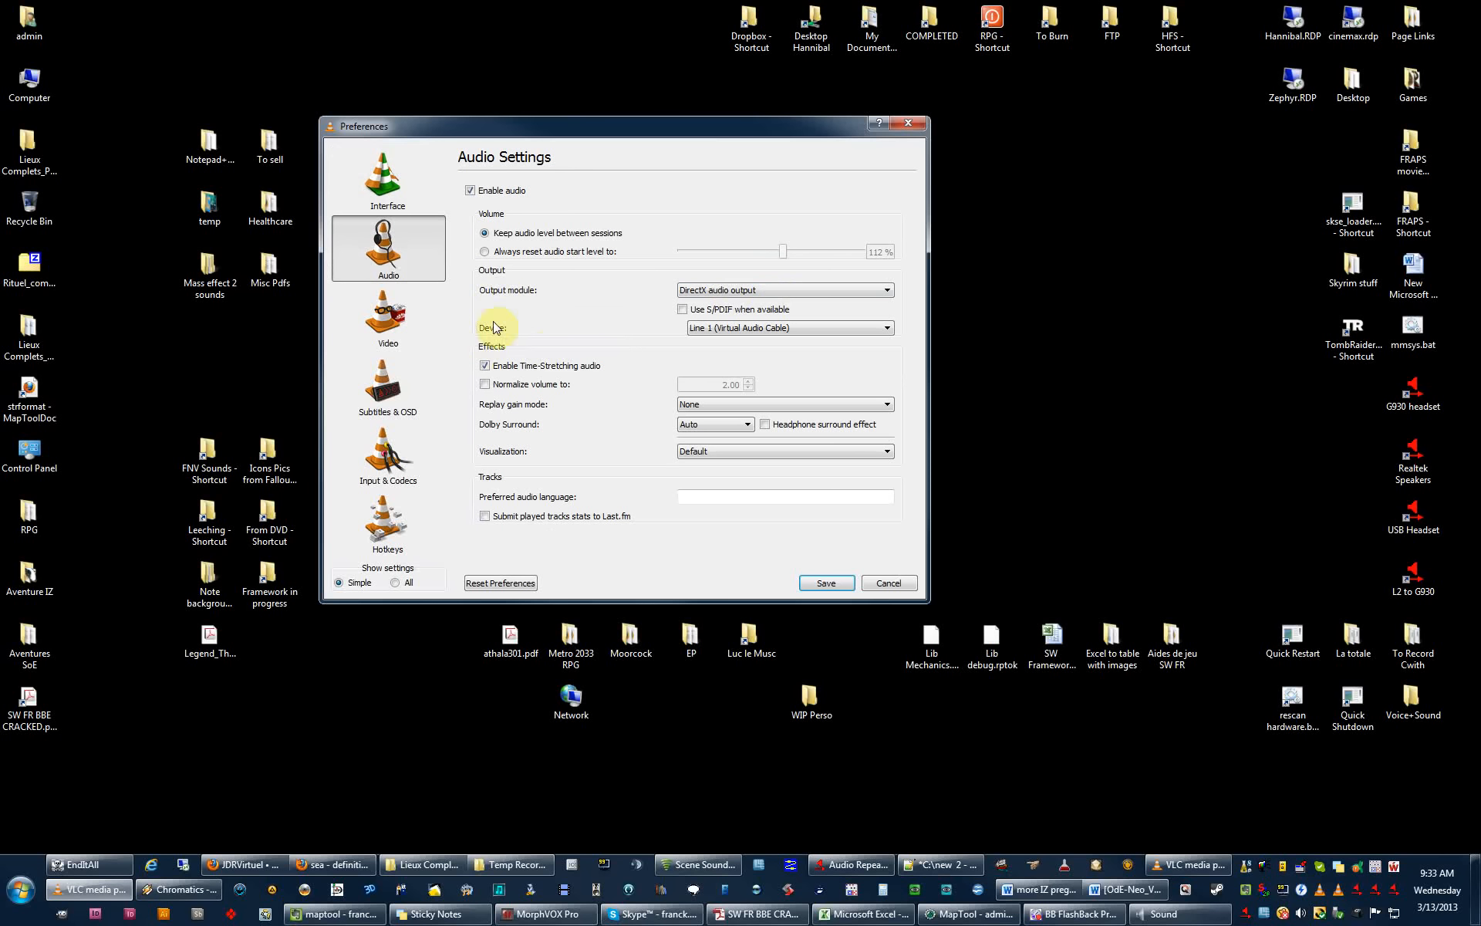
pyautogui.click(698, 328)
pyautogui.click(739, 291)
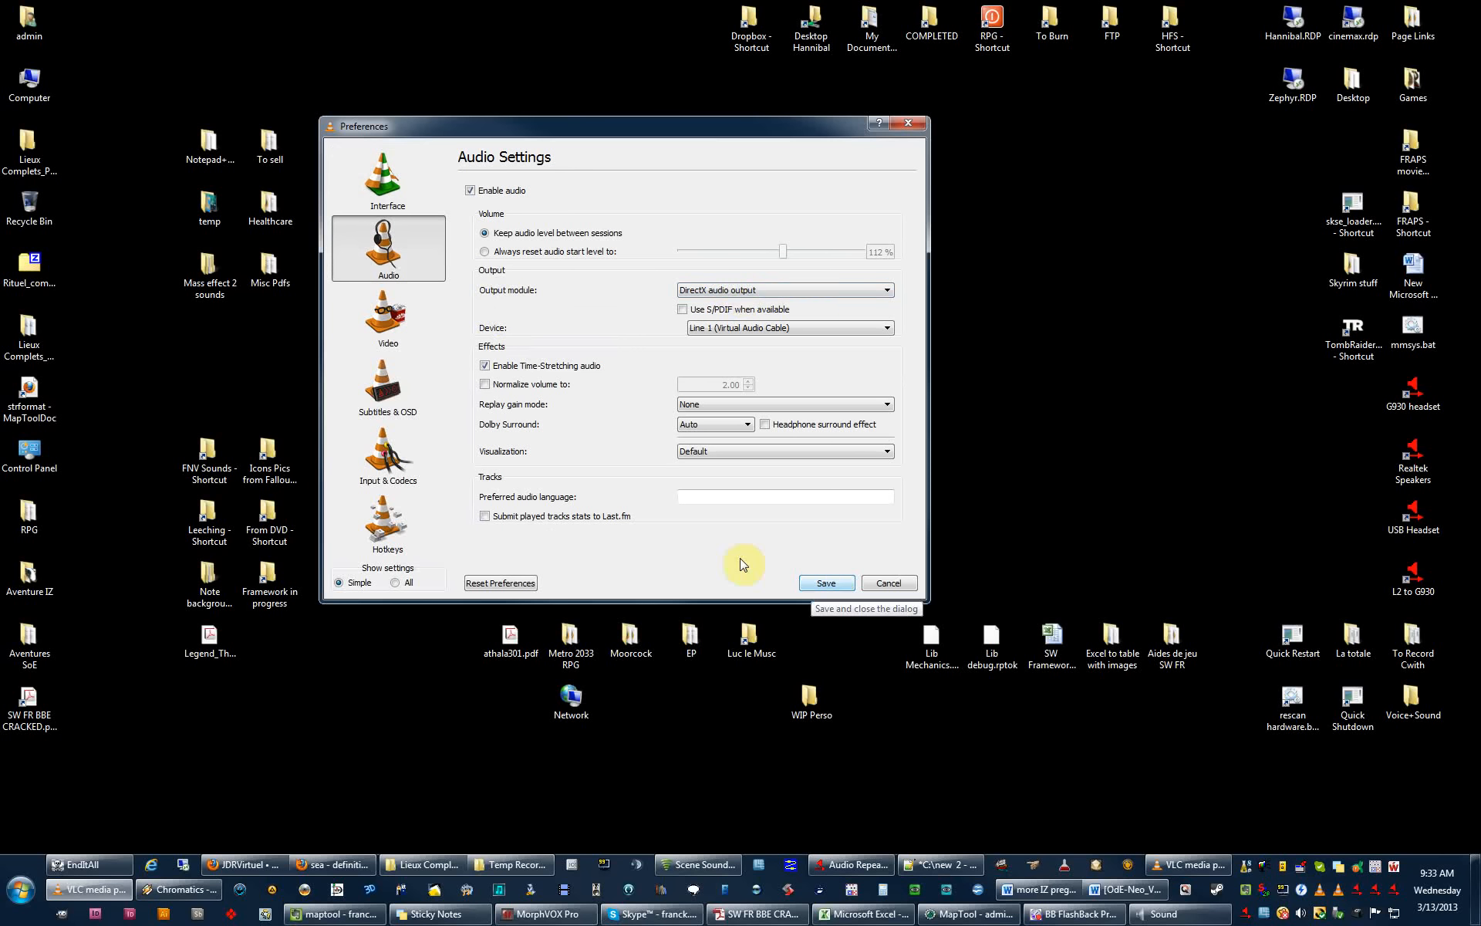
# Review the output device choices, keeping Line 1 (Virtual Audio Cable), and close the preferences with VLC minimized.
pyautogui.click(839, 333)
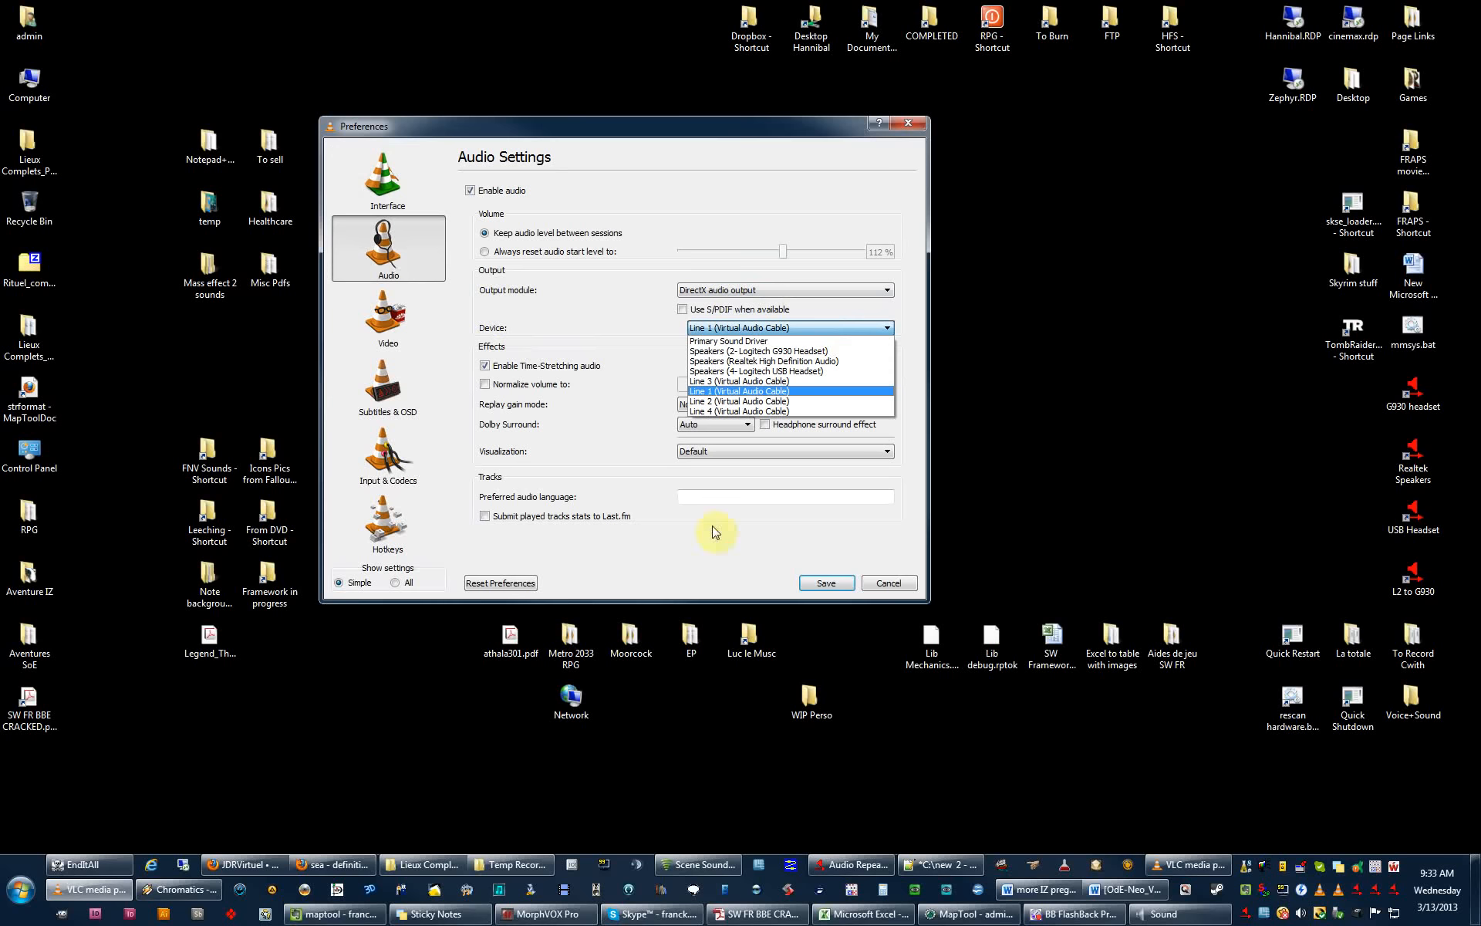
pyautogui.press('Down')
pyautogui.press('Down')
pyautogui.click(728, 553)
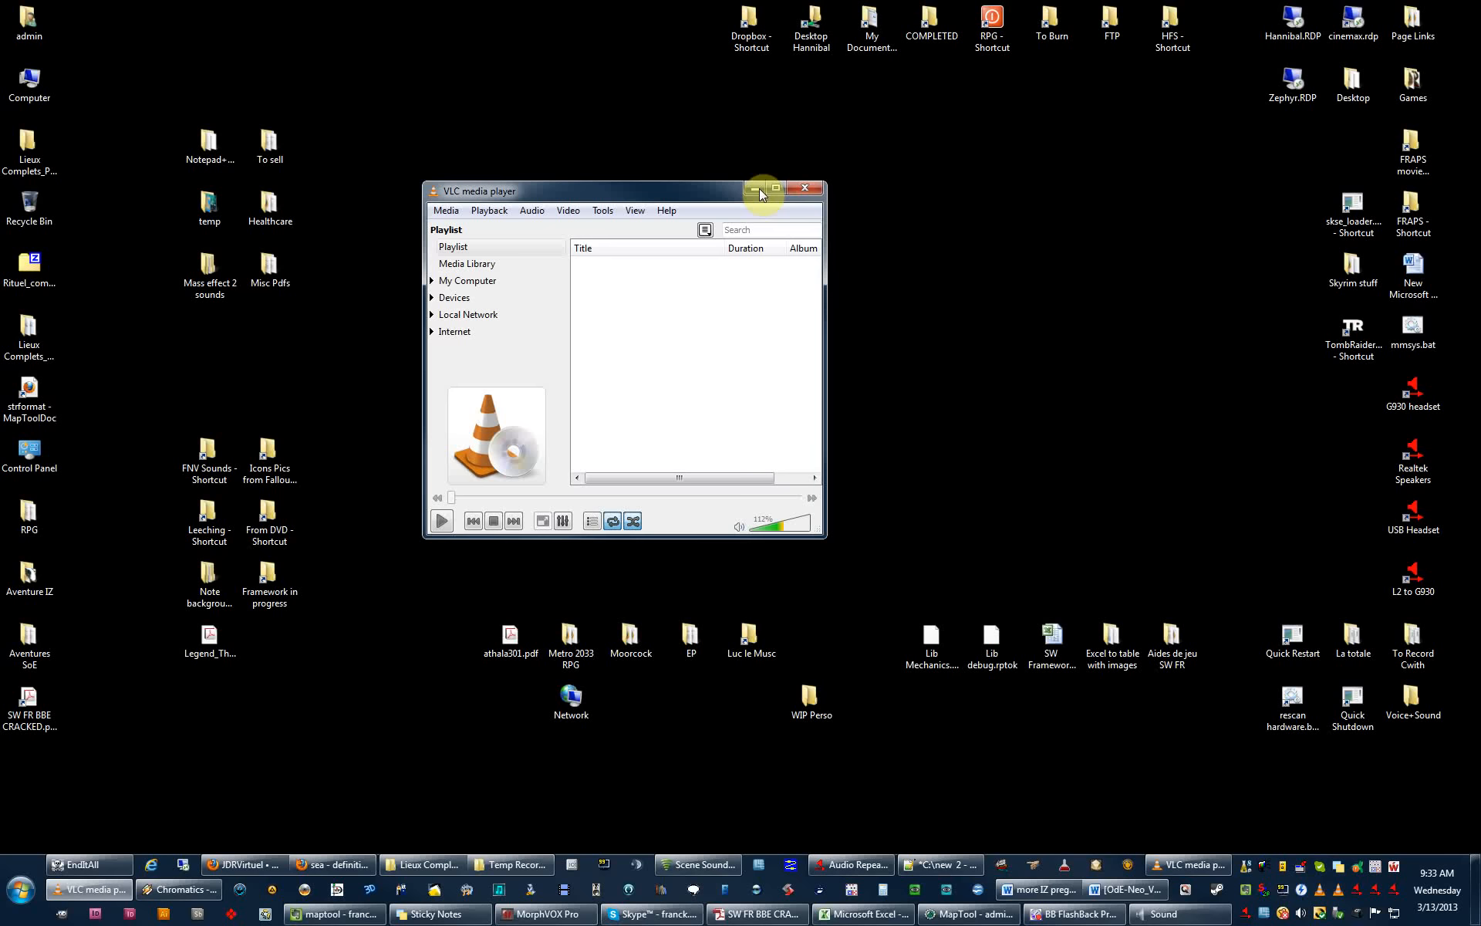
pyautogui.click(756, 189)
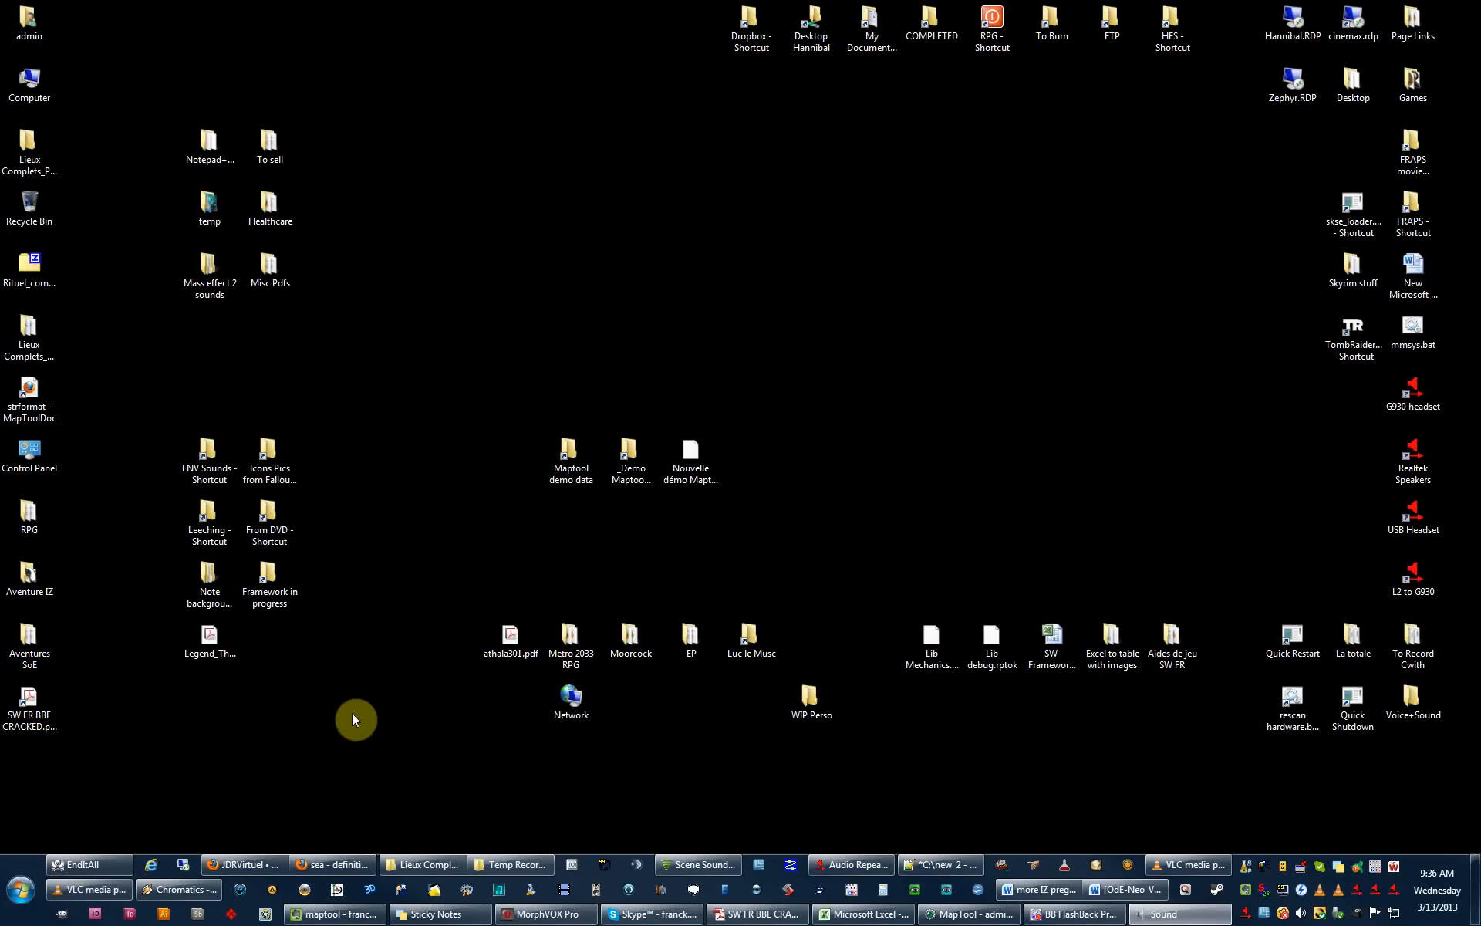
# Launch Audio Repeater (KS) from the Virtual Audio Cable program group and reposition its window on the desktop.
pyautogui.click(23, 884)
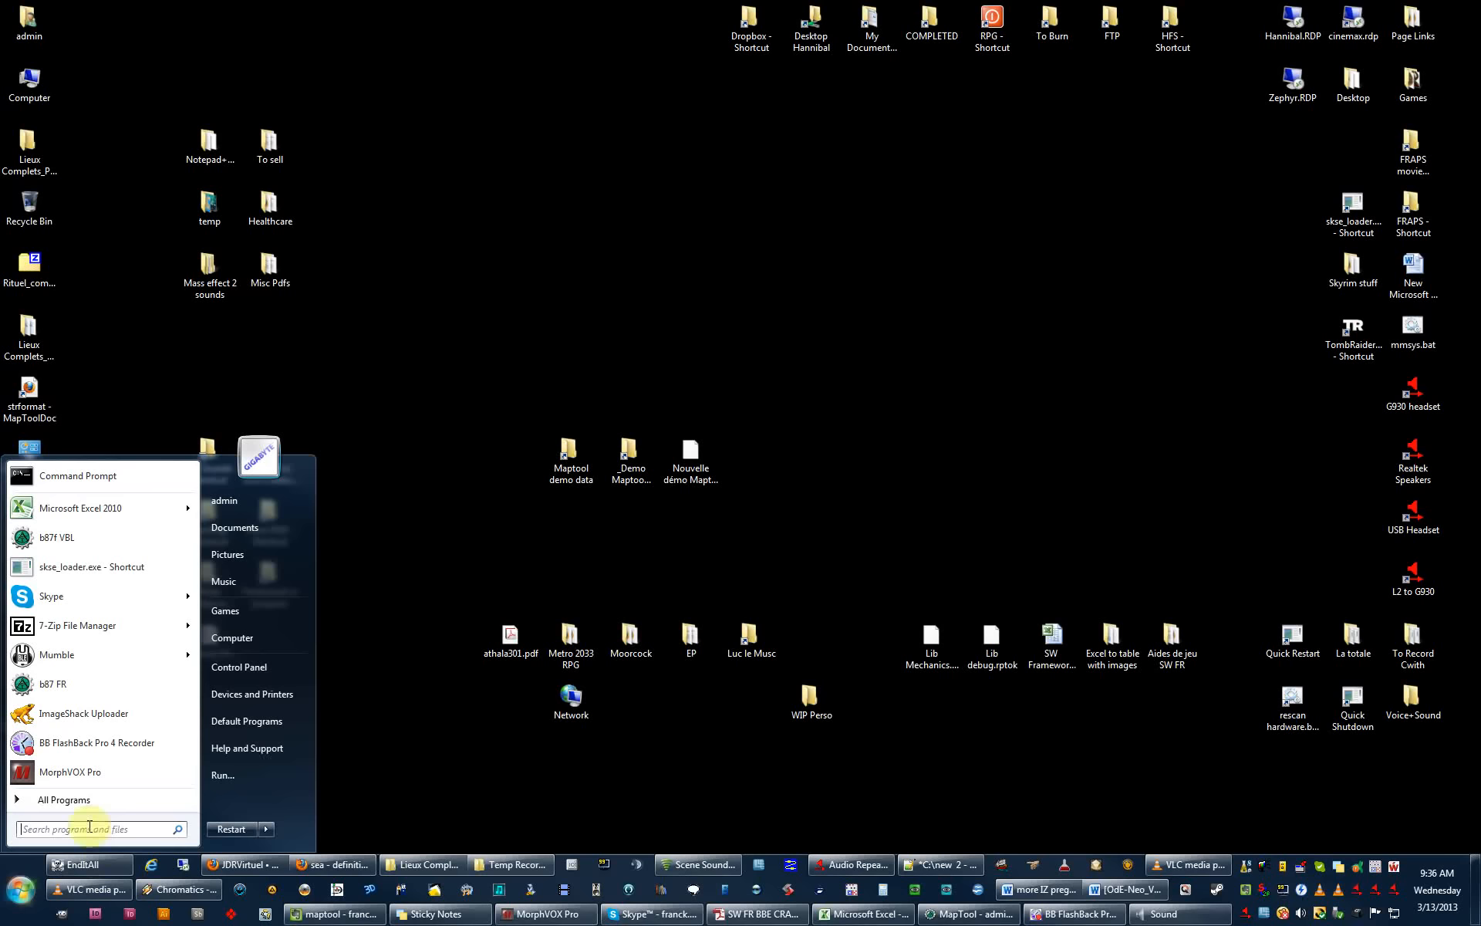
pyautogui.click(70, 800)
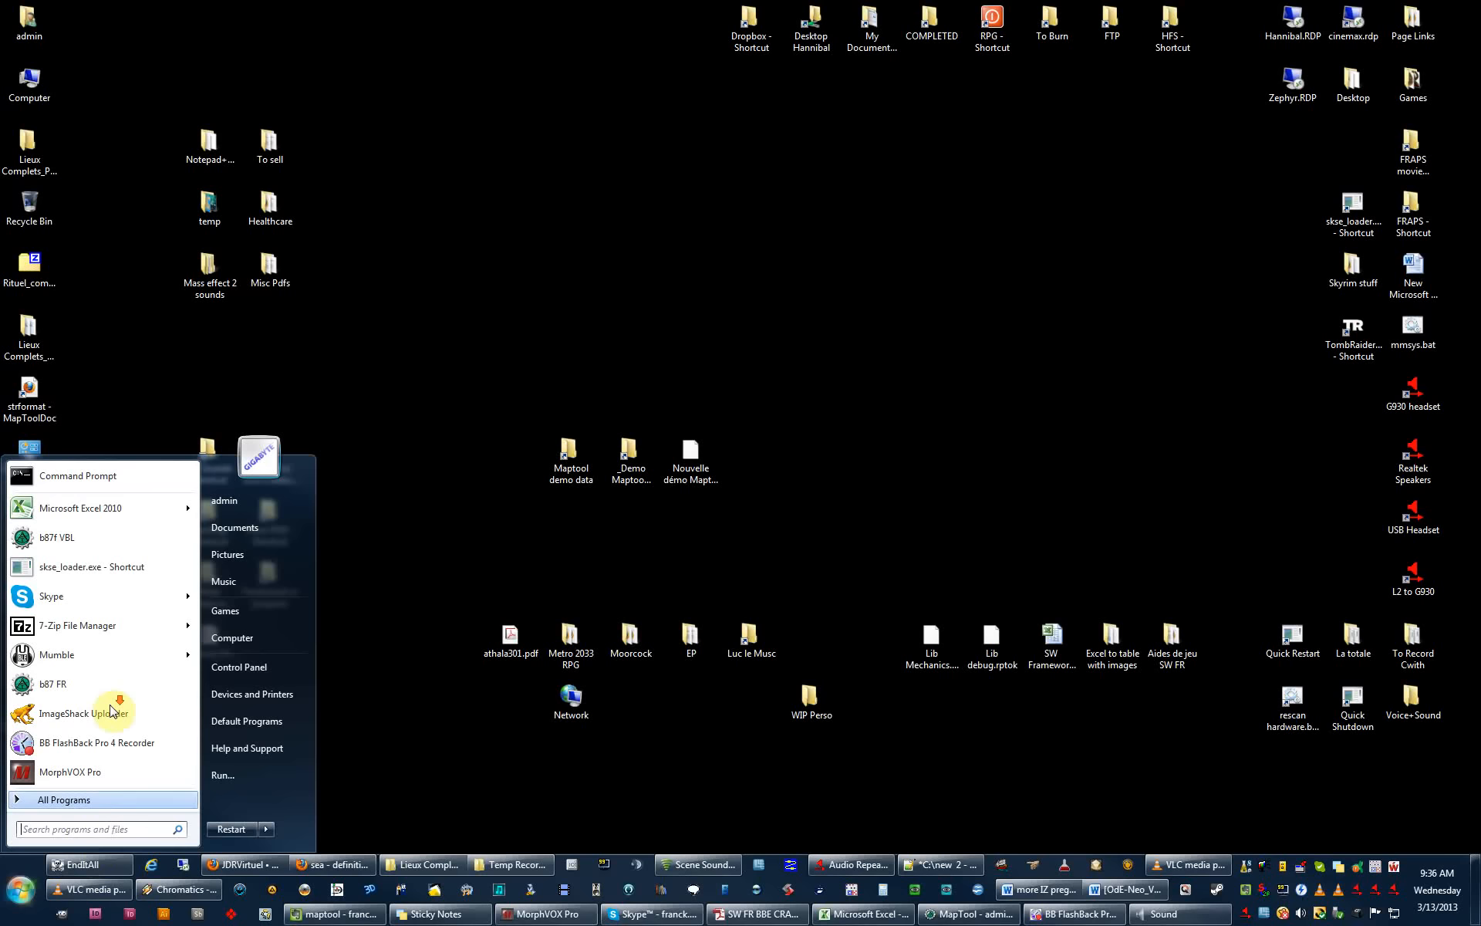
pyautogui.click(97, 675)
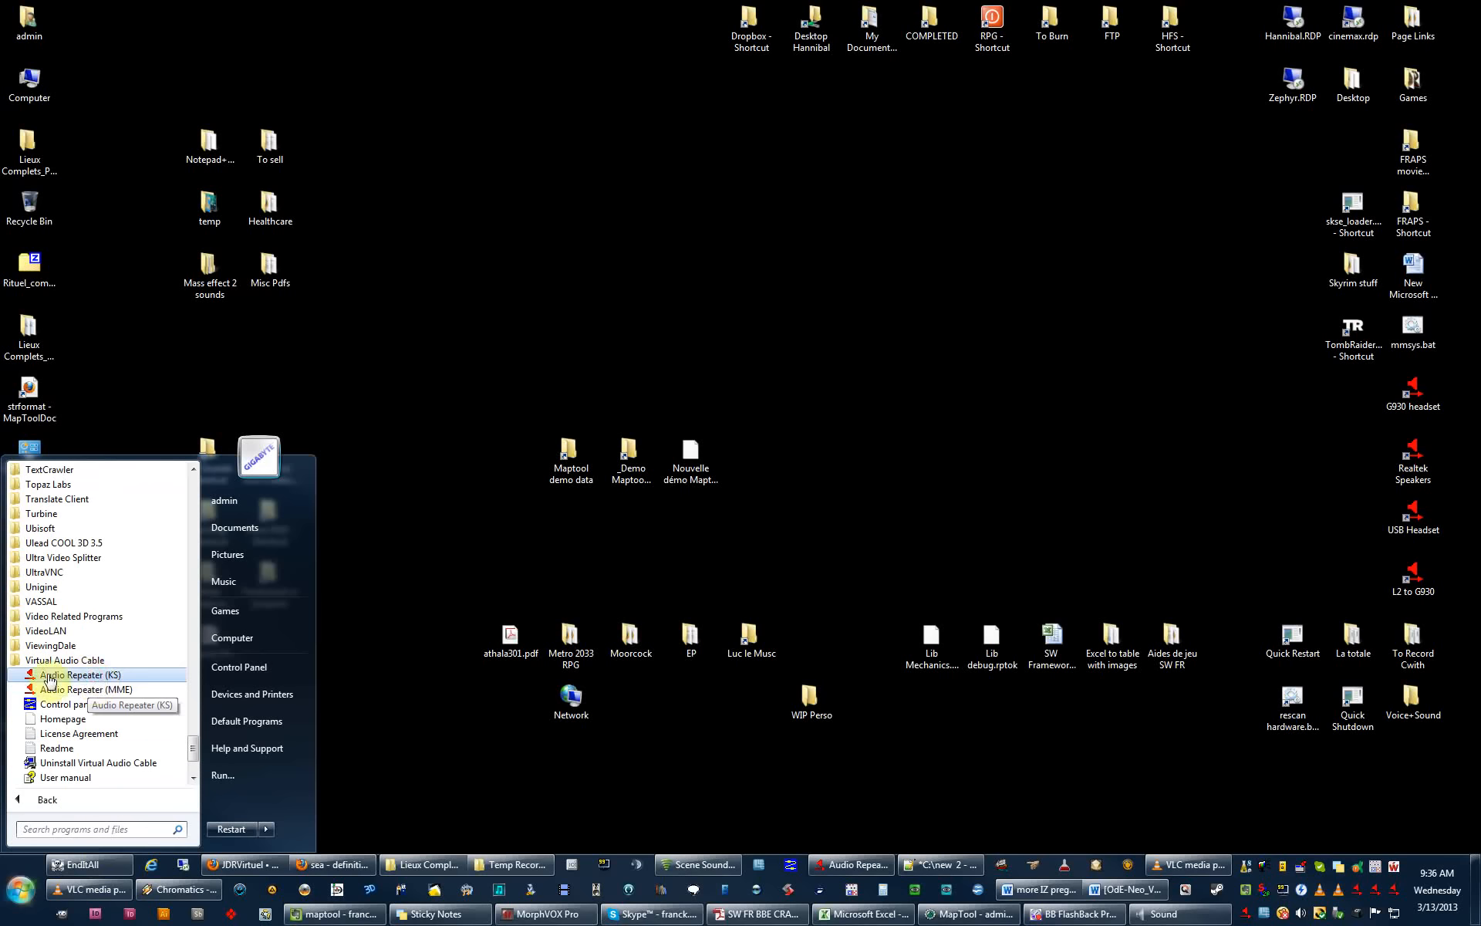
pyautogui.click(96, 676)
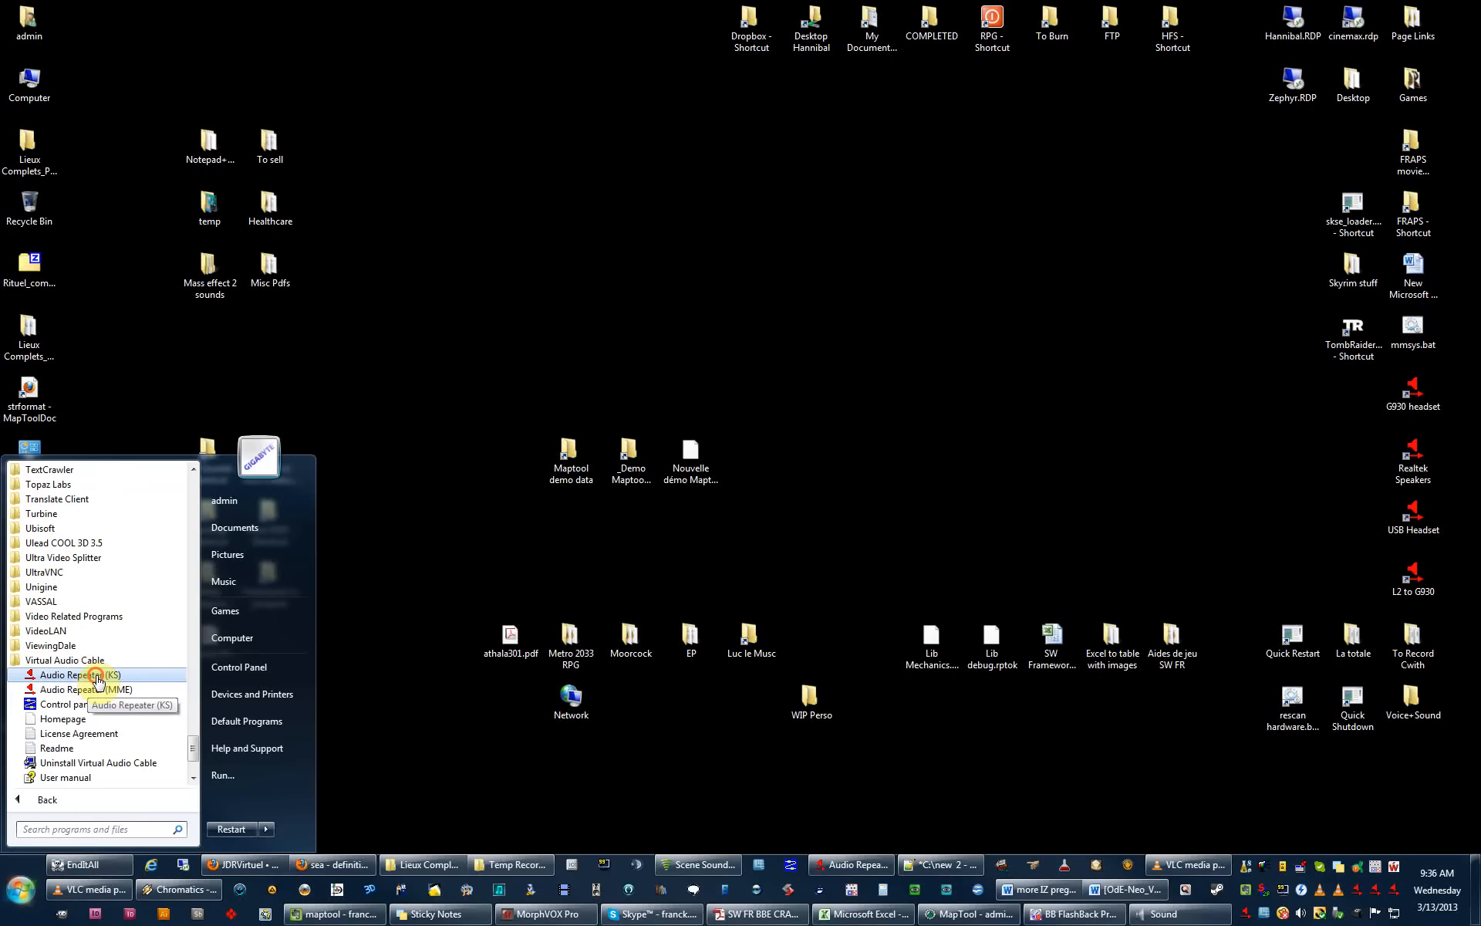
pyautogui.click(699, 267)
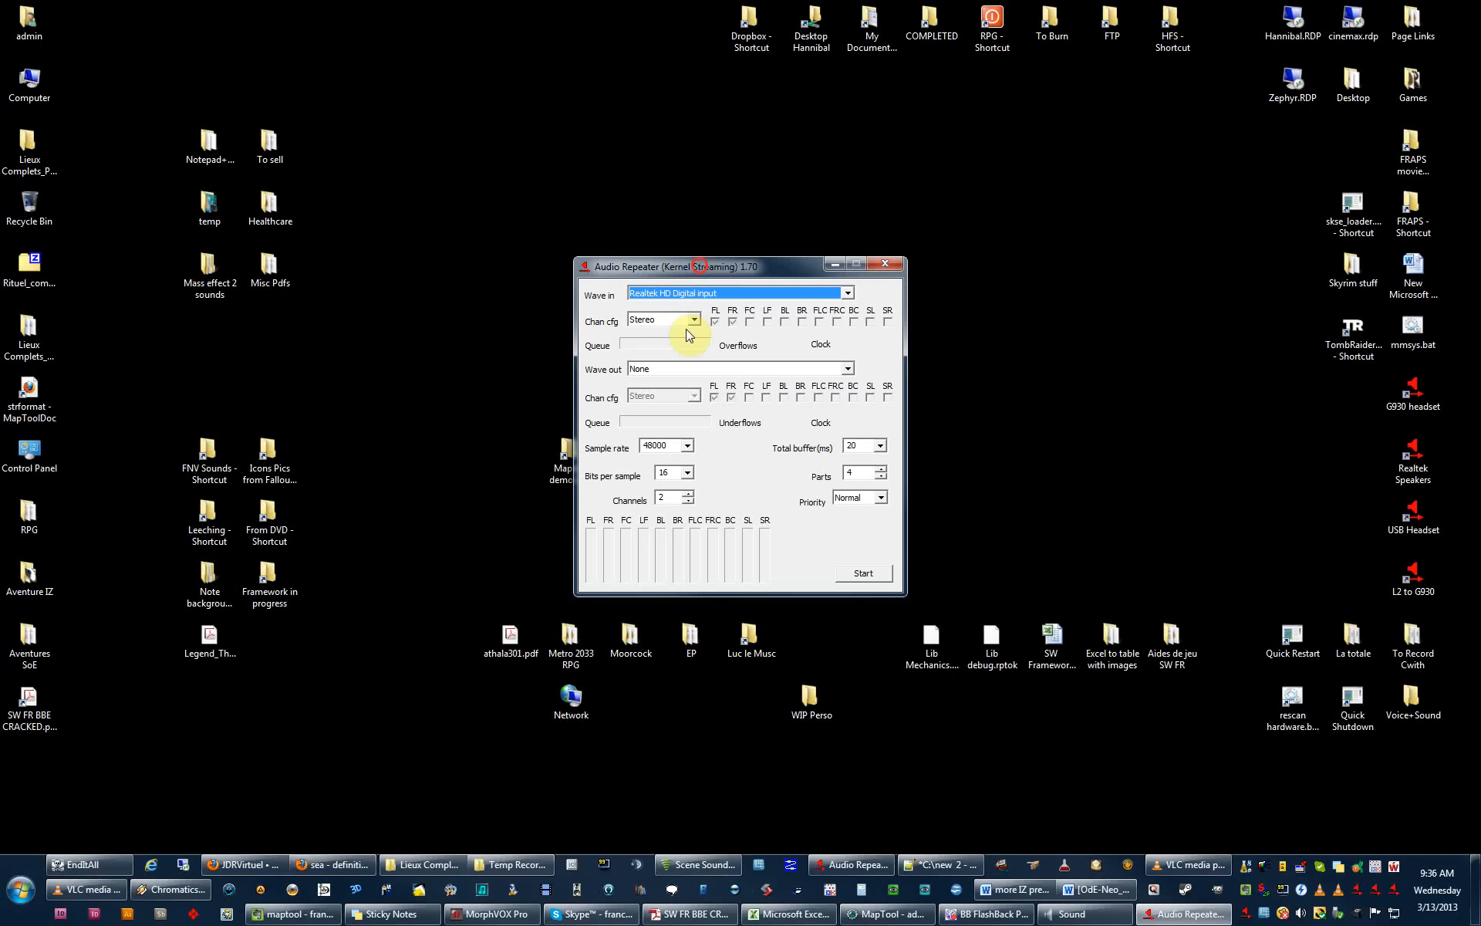
pyautogui.moveTo(699, 267); pyautogui.dragTo(686, 330)
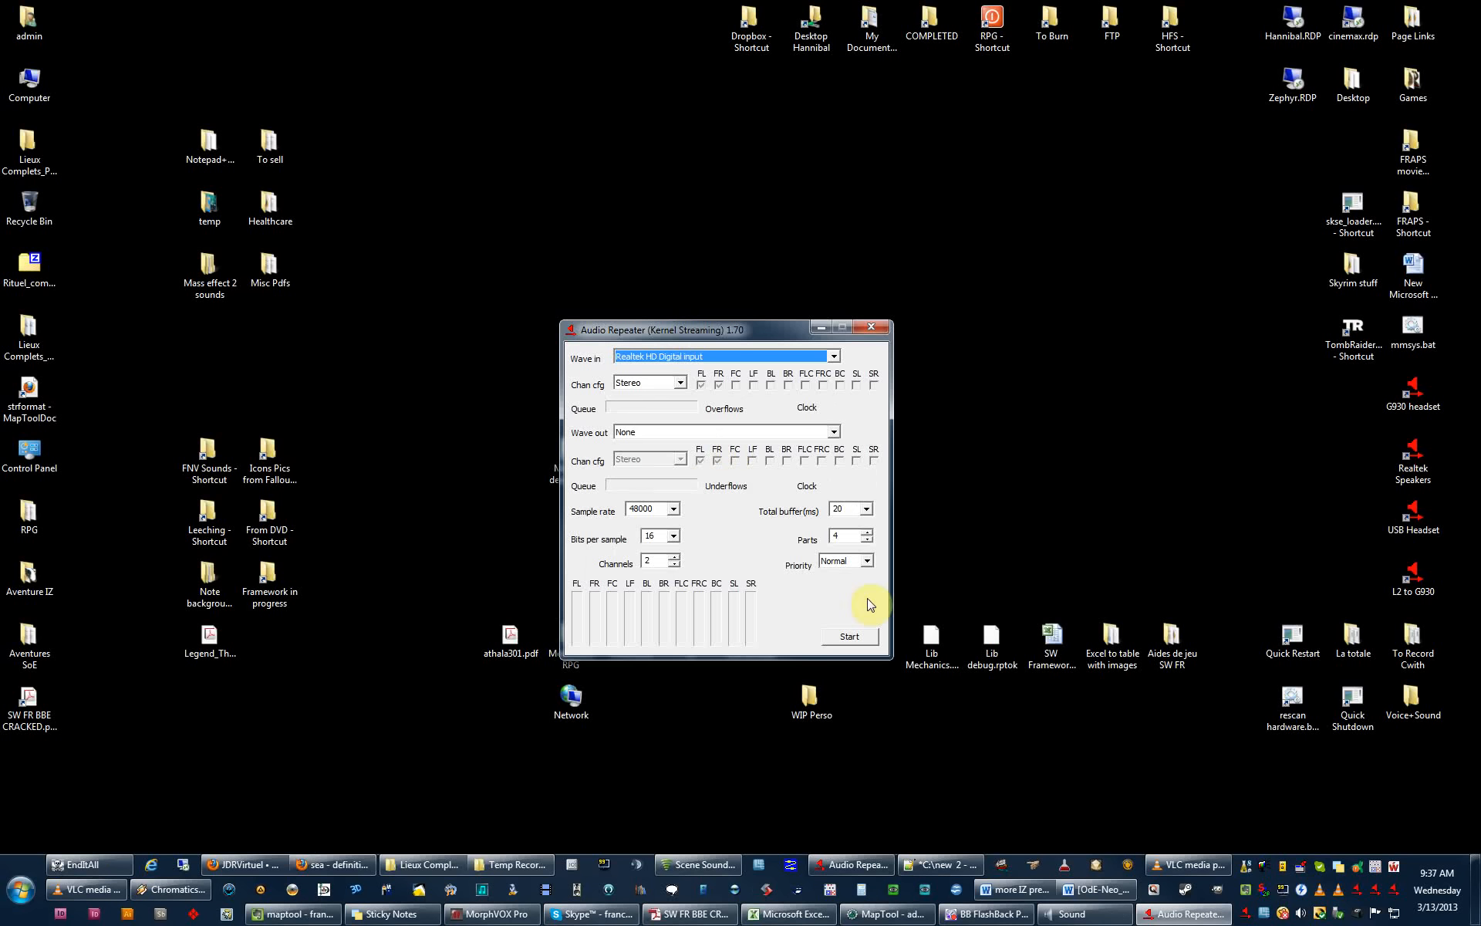
# Look through the channel configuration choices for the wave input, keeping Stereo.
pyautogui.click(680, 381)
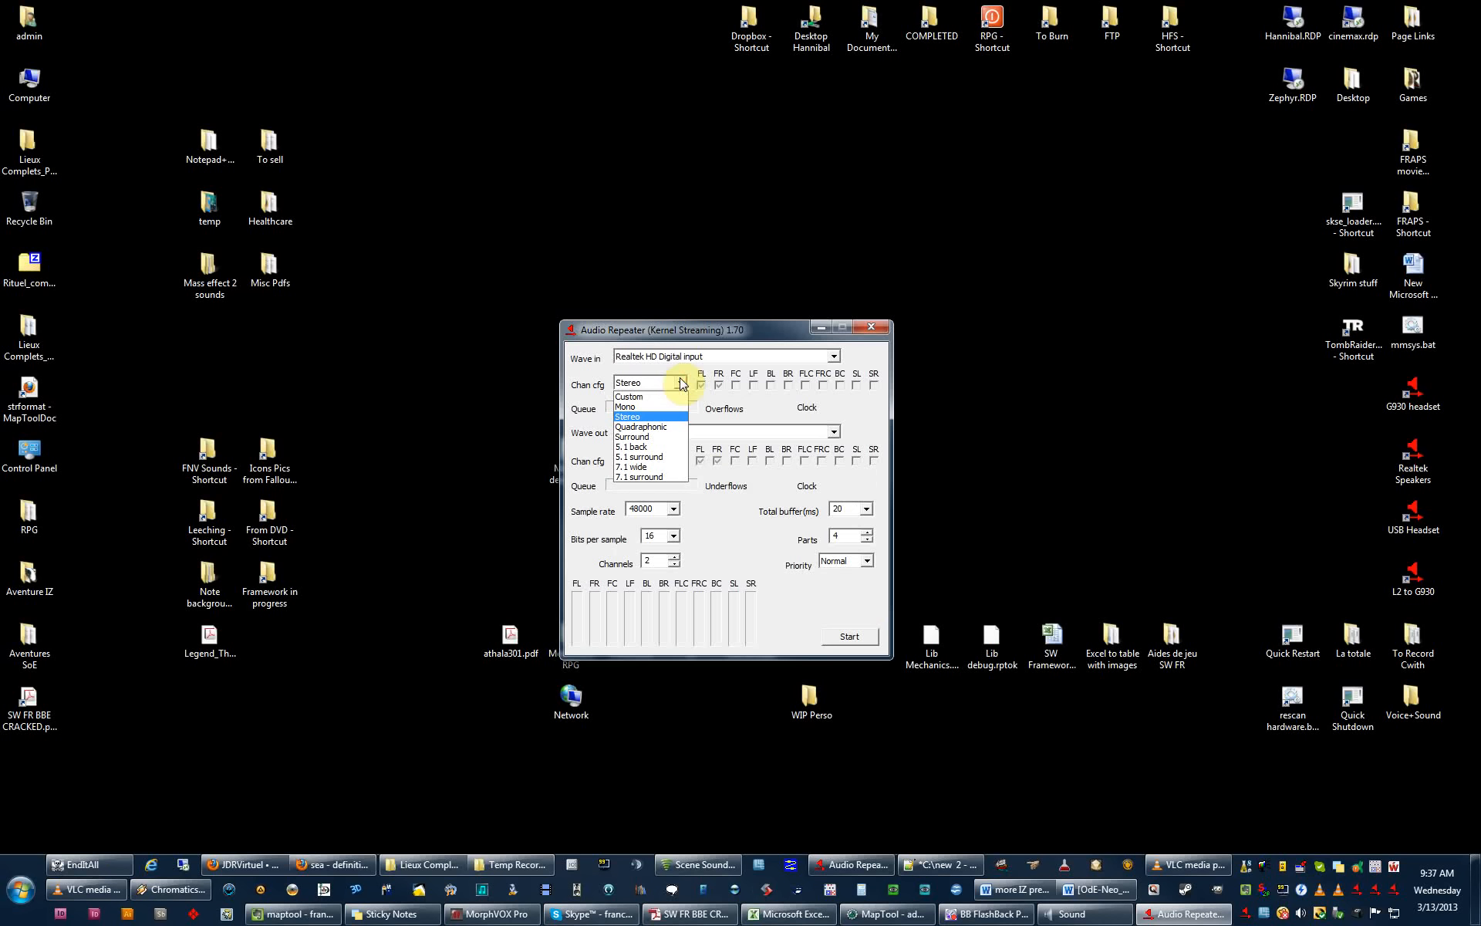
pyautogui.press('Down')
pyautogui.press('Down')
pyautogui.press('Down')
pyautogui.press('Down')
pyautogui.press('Down')
pyautogui.press('Down')
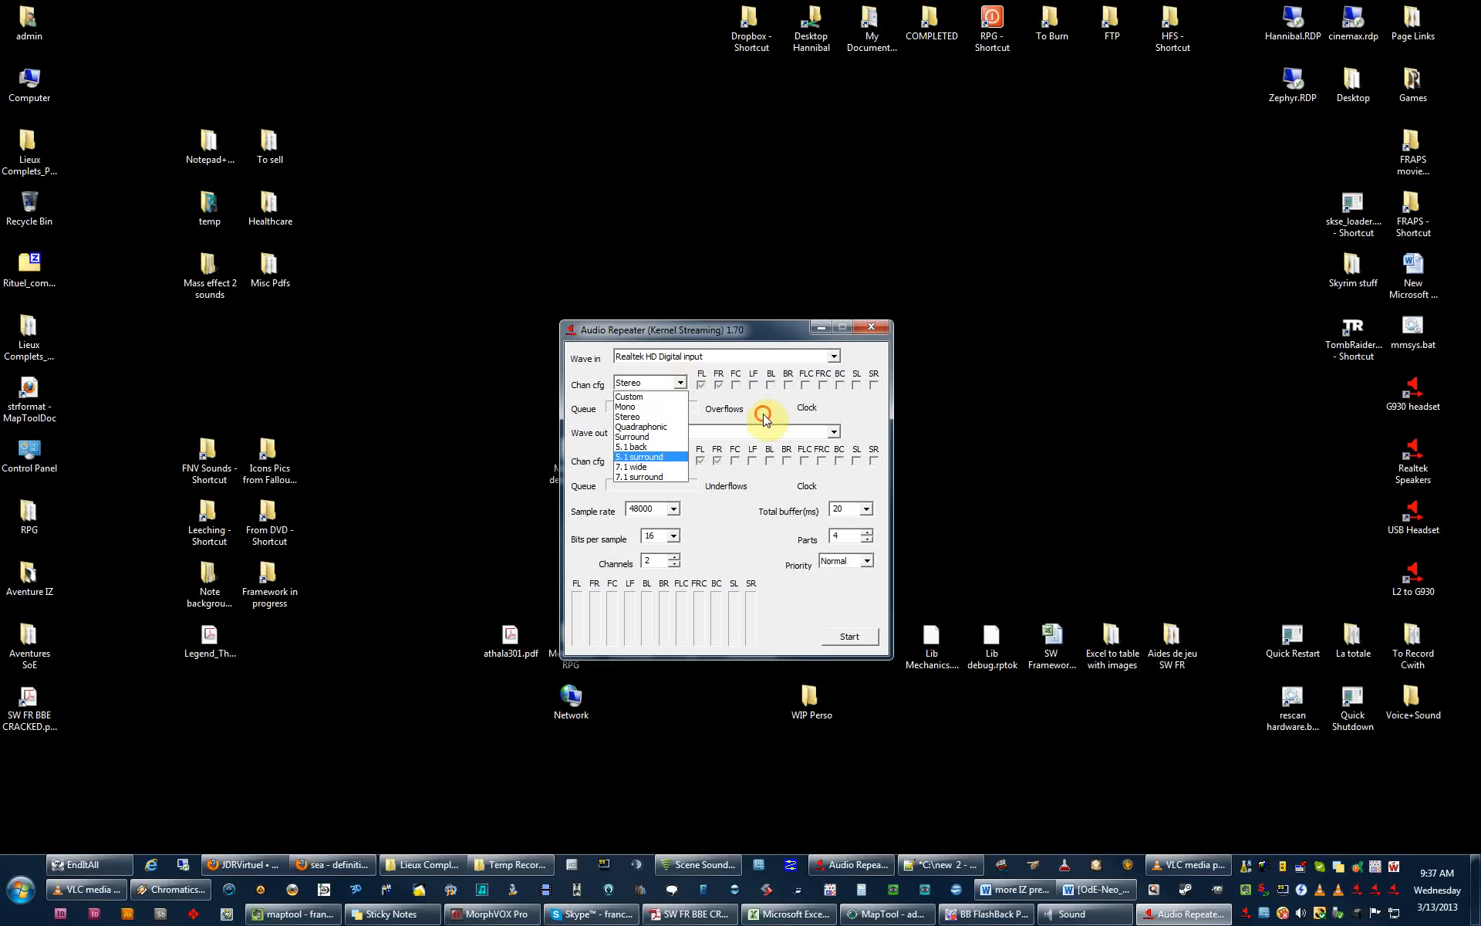
pyautogui.click(764, 419)
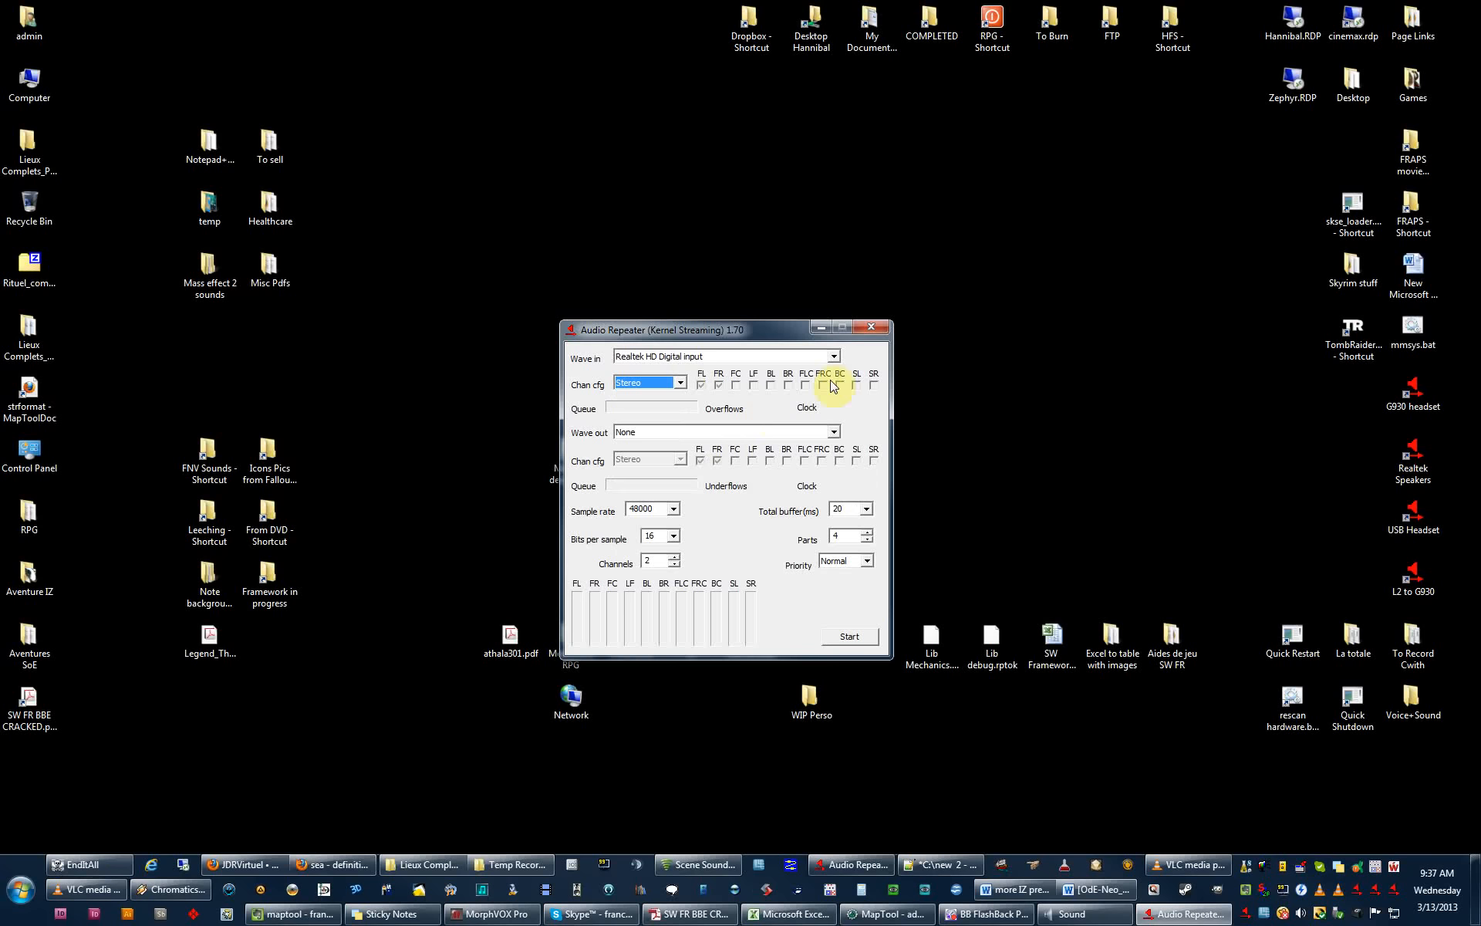
# Set the repeater's Wave in to Virtual Cable 1 and its Wave out to Logitech USB Headset.
pyautogui.click(835, 356)
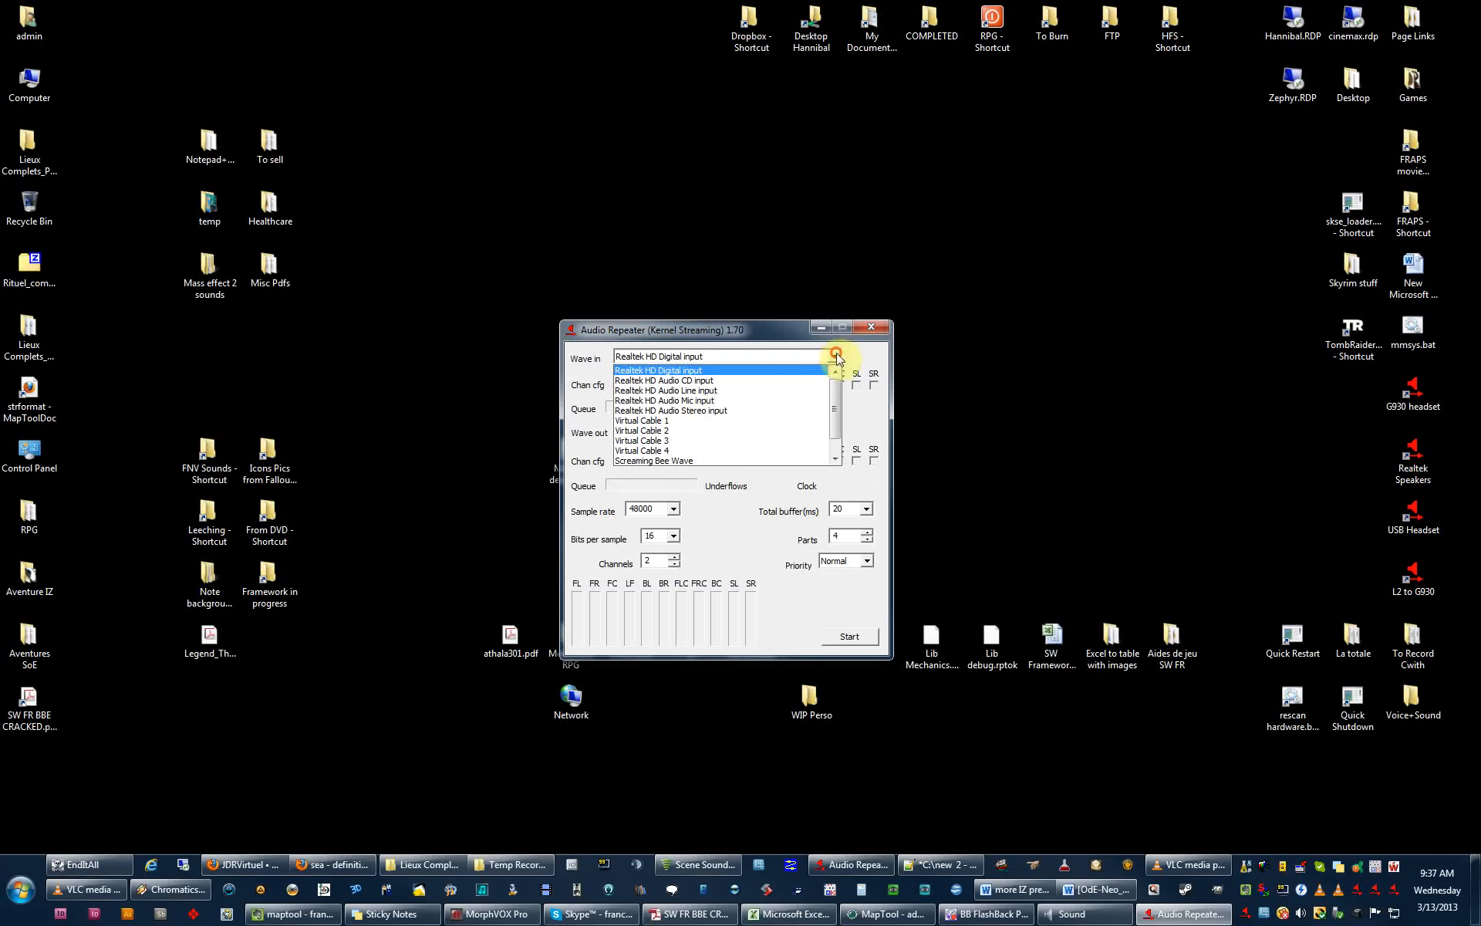
pyautogui.click(701, 423)
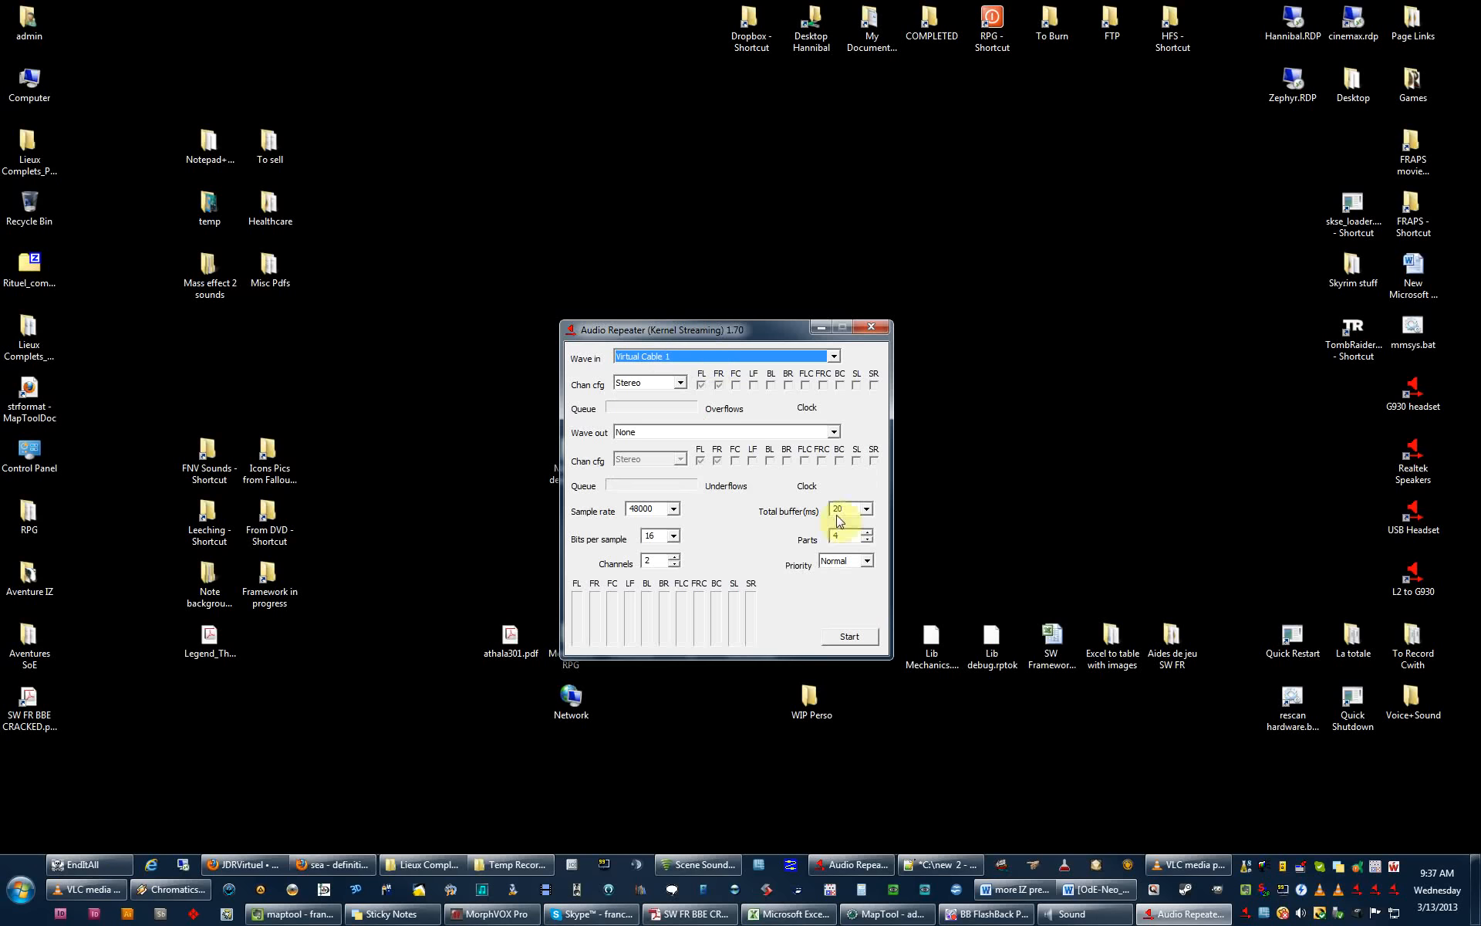
pyautogui.click(834, 431)
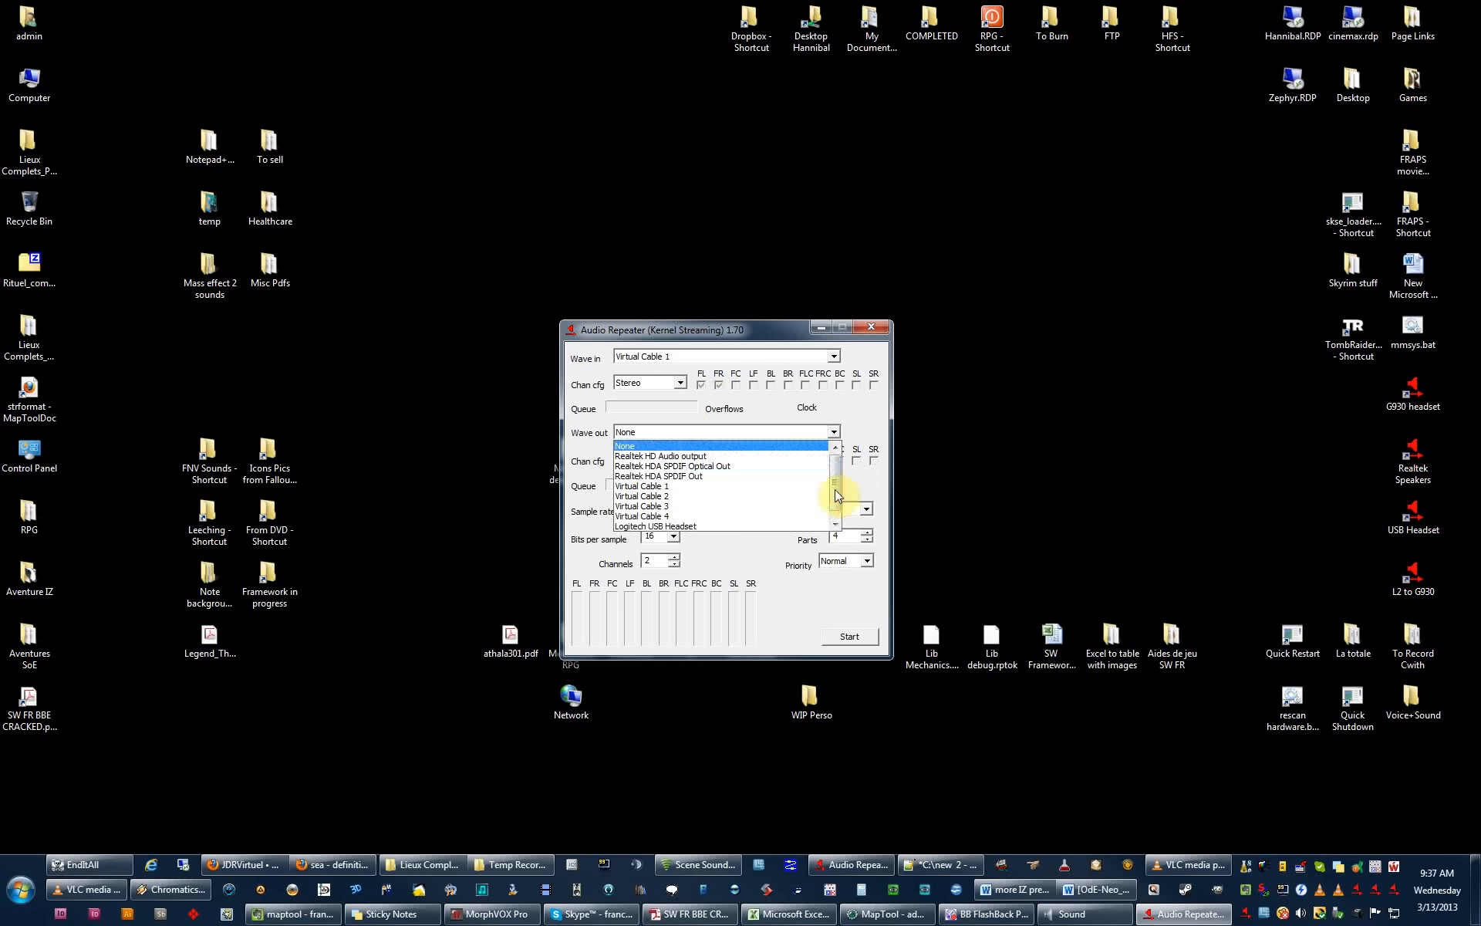
pyautogui.click(833, 486)
pyautogui.click(835, 527)
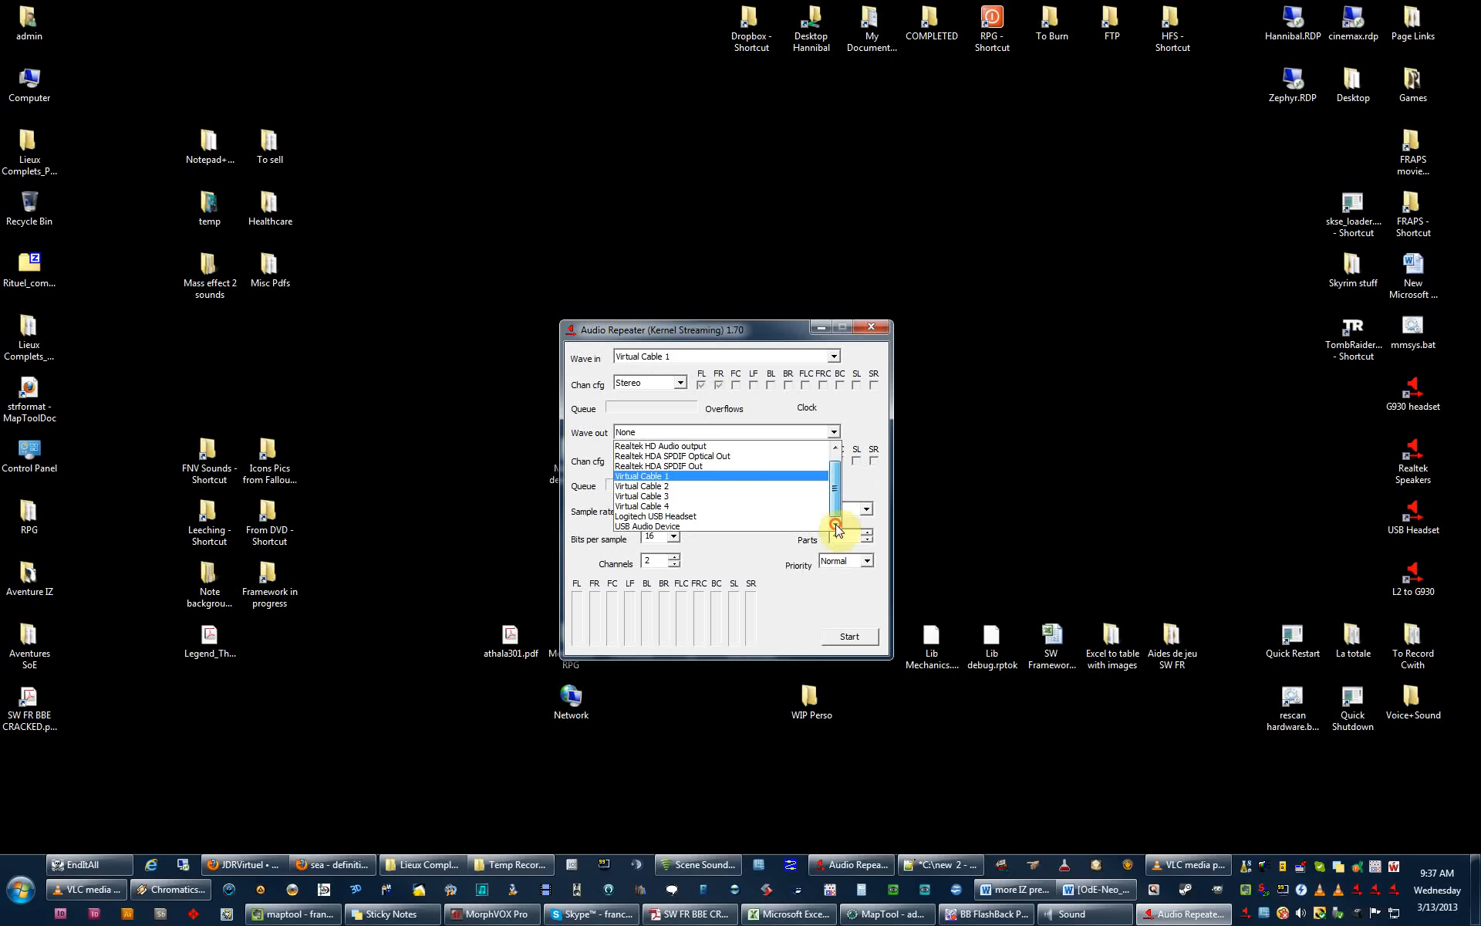
pyautogui.click(755, 475)
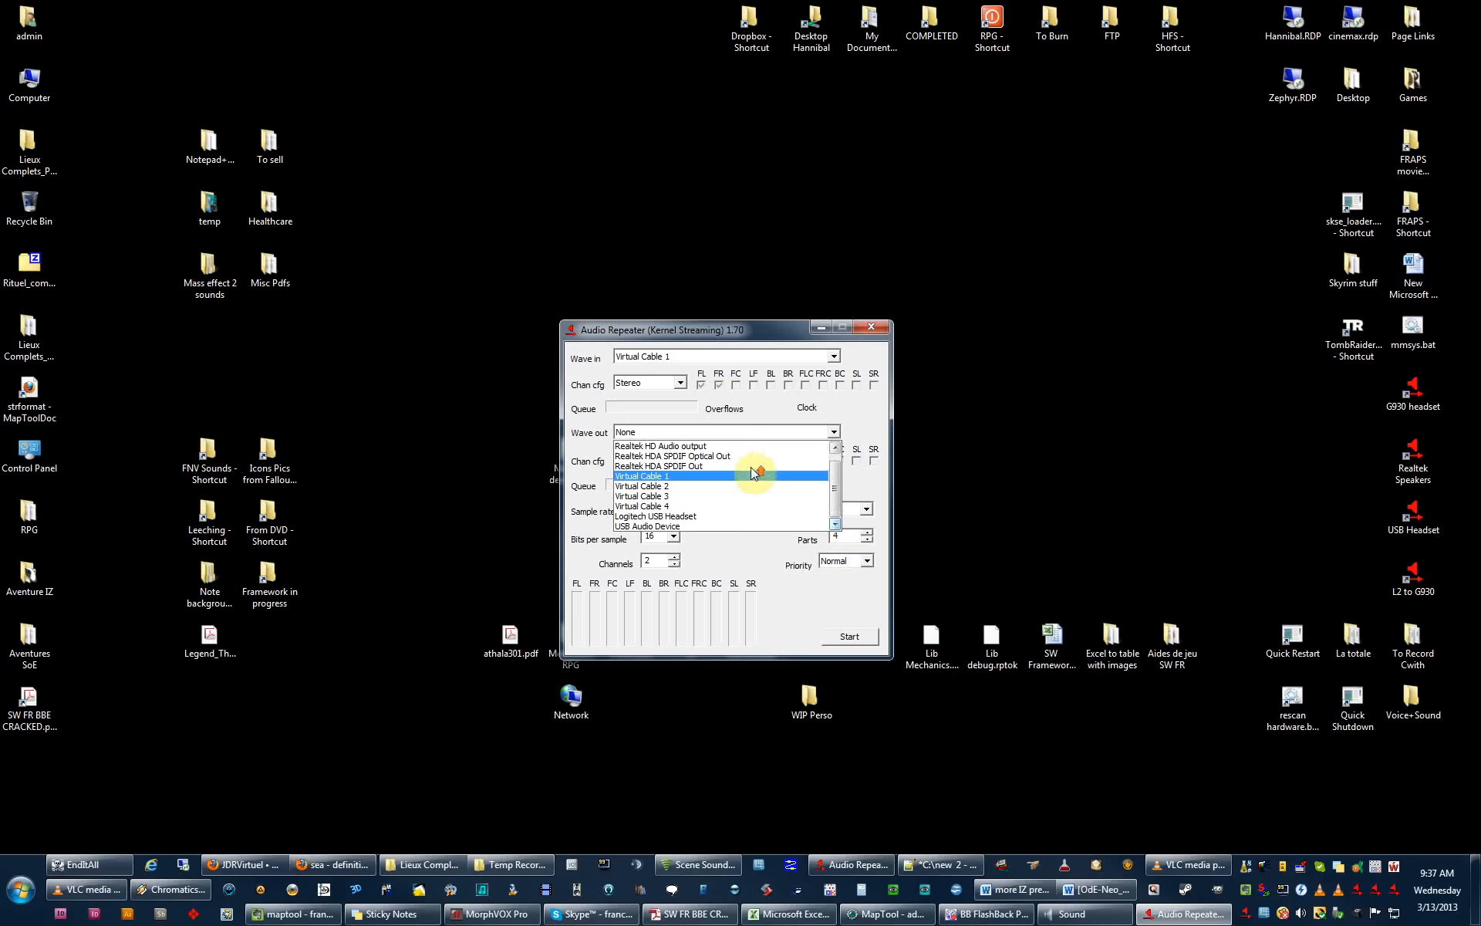
pyautogui.scroll(1, 756, 474)
pyautogui.click(756, 485)
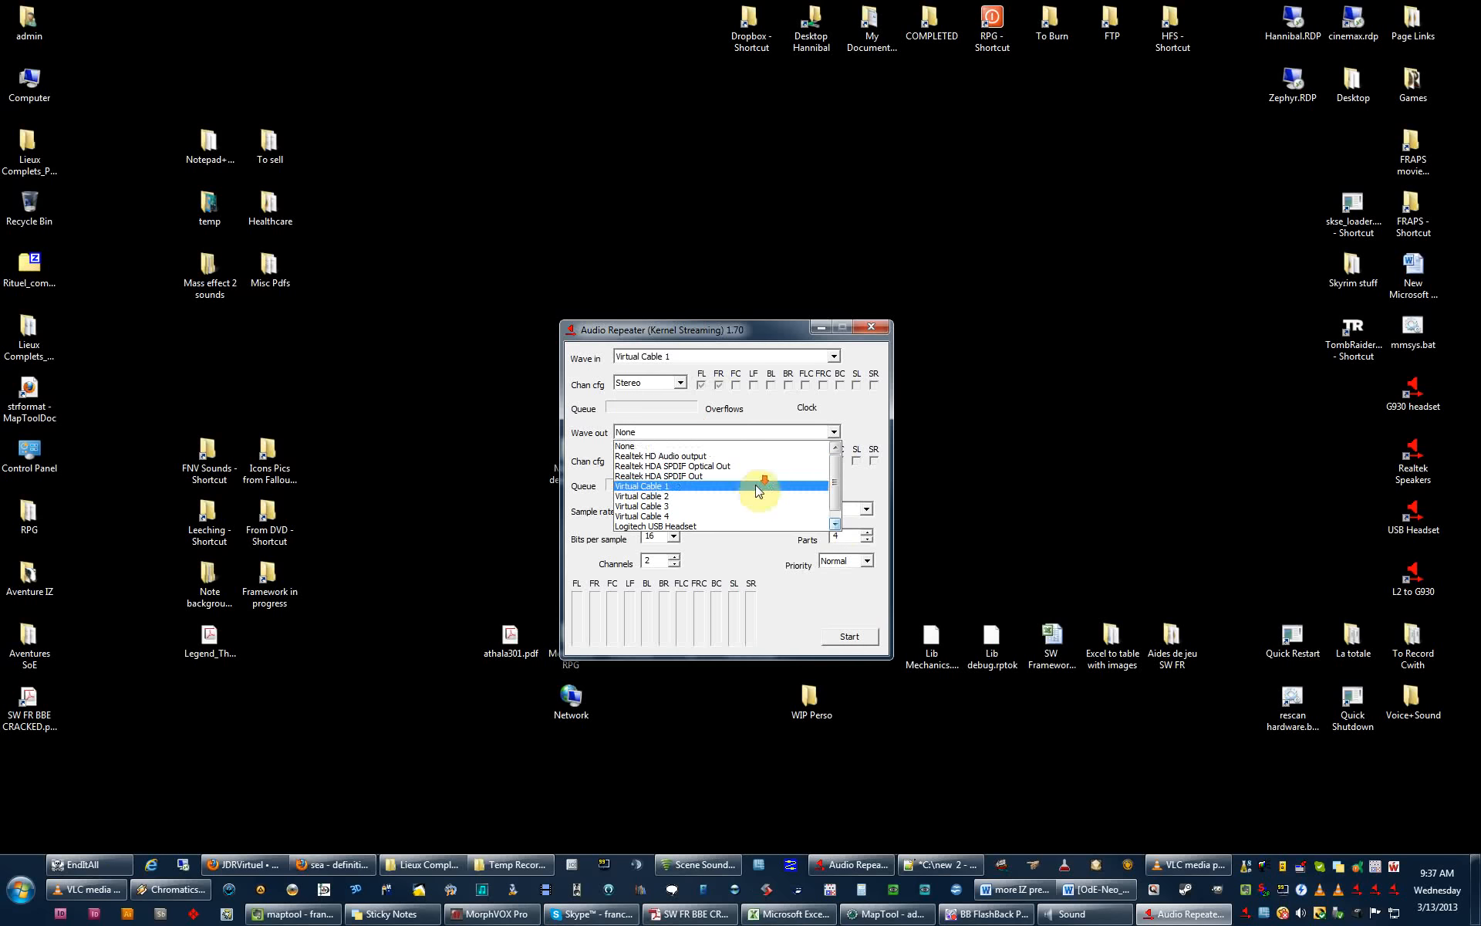
pyautogui.scroll(-1, 741, 506)
pyautogui.scroll(1, 739, 523)
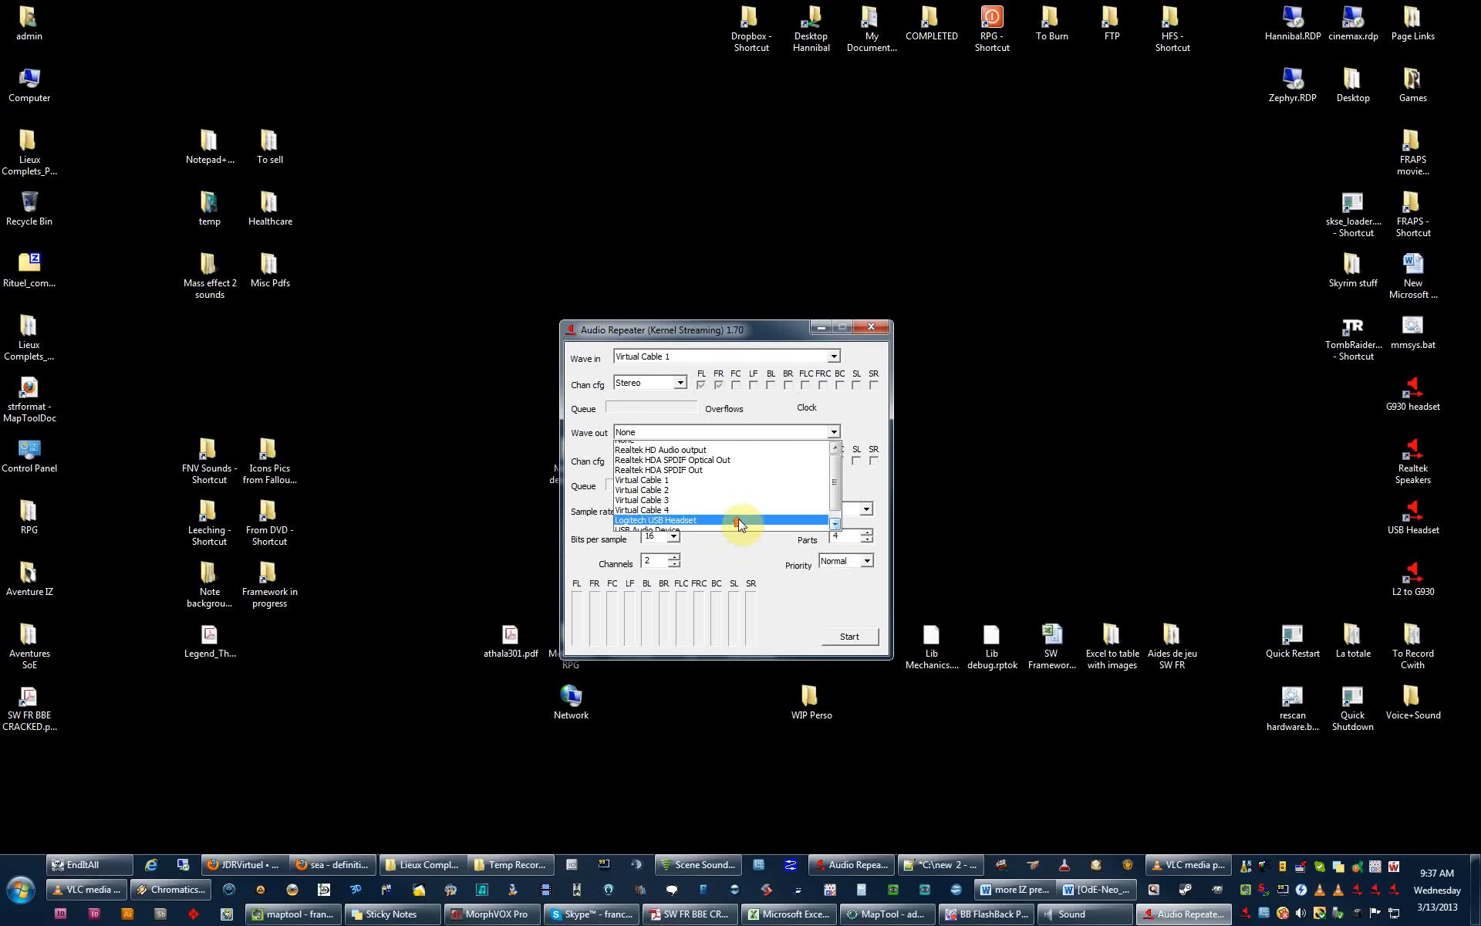
pyautogui.moveTo(833, 470); pyautogui.dragTo(834, 502)
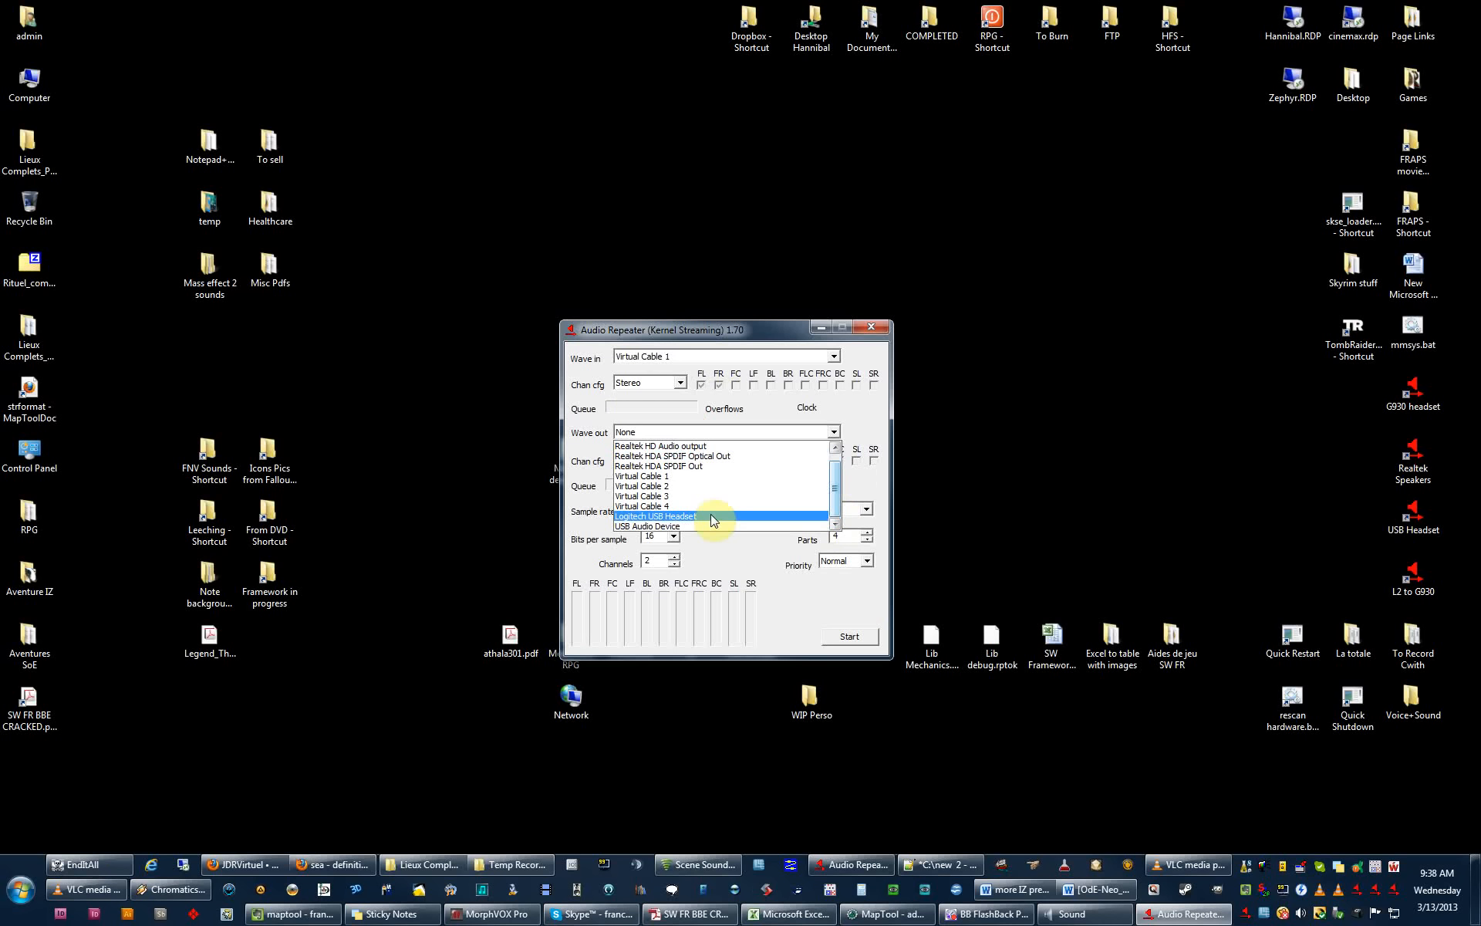
pyautogui.click(713, 520)
pyautogui.scroll(1, 710, 520)
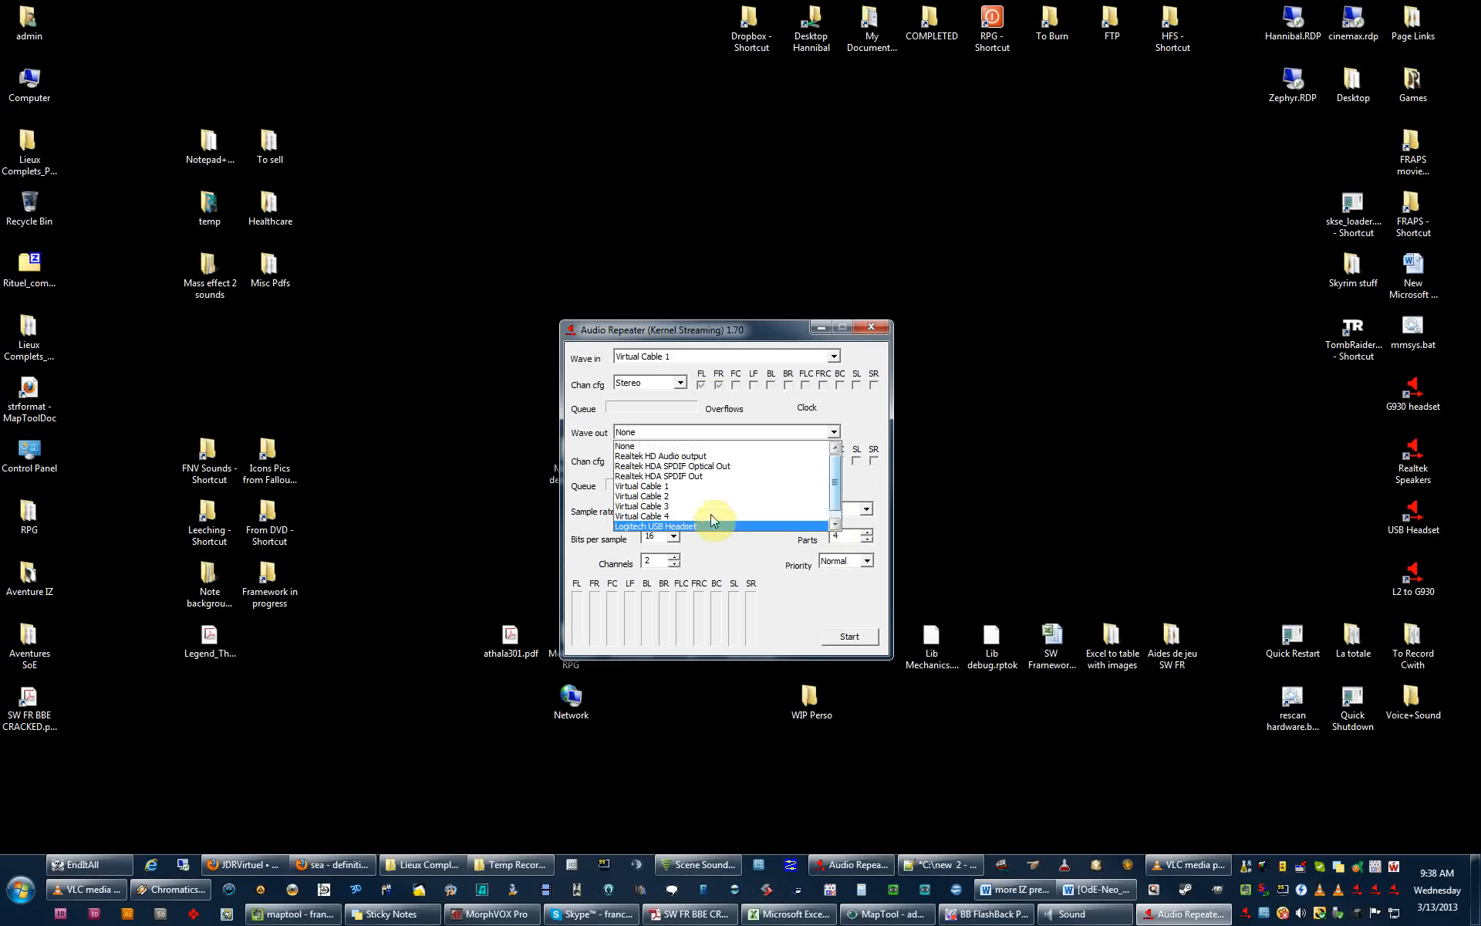
pyautogui.scroll(-1, 711, 519)
pyautogui.click(711, 519)
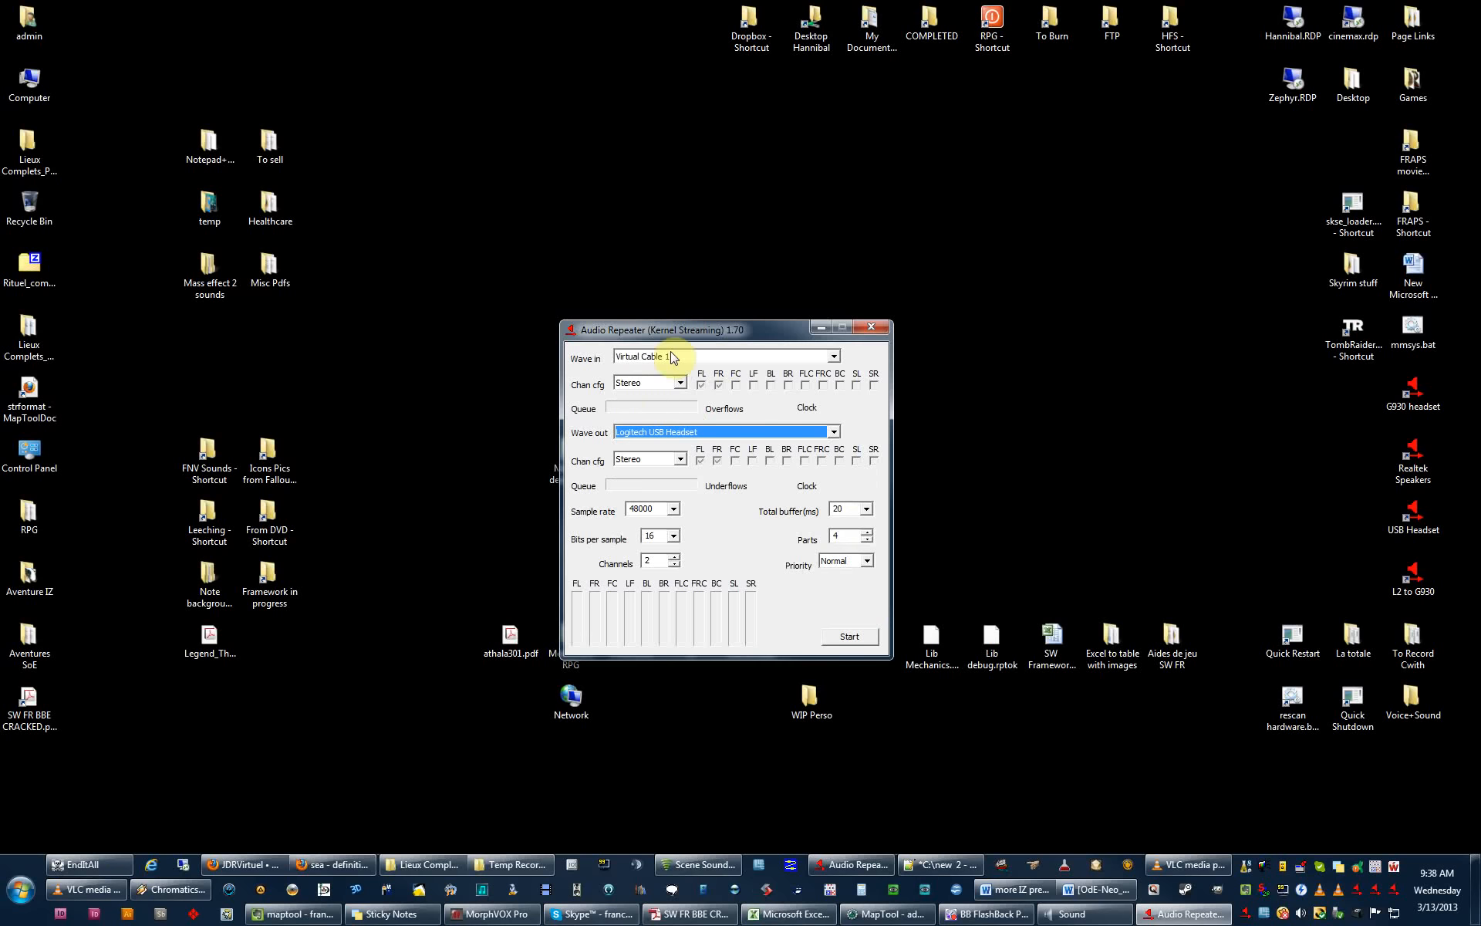
pyautogui.click(694, 327)
pyautogui.moveTo(602, 338); pyautogui.dragTo(508, 343)
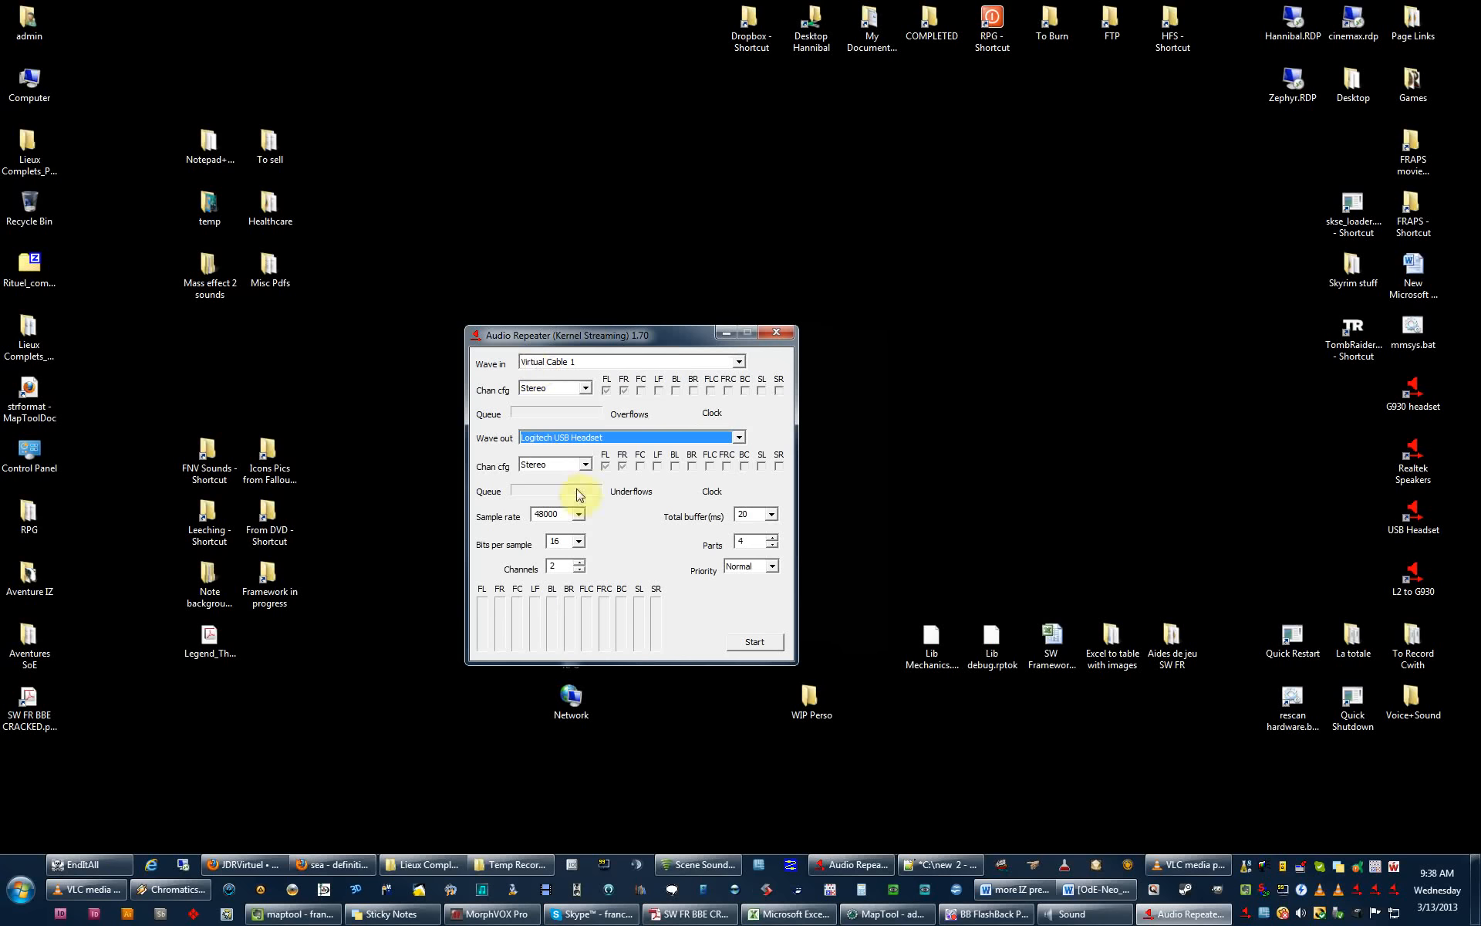
# Start the audio repeater from Virtual Cable 1 to Logitech USB Headset and minimize its window.
pyautogui.click(753, 647)
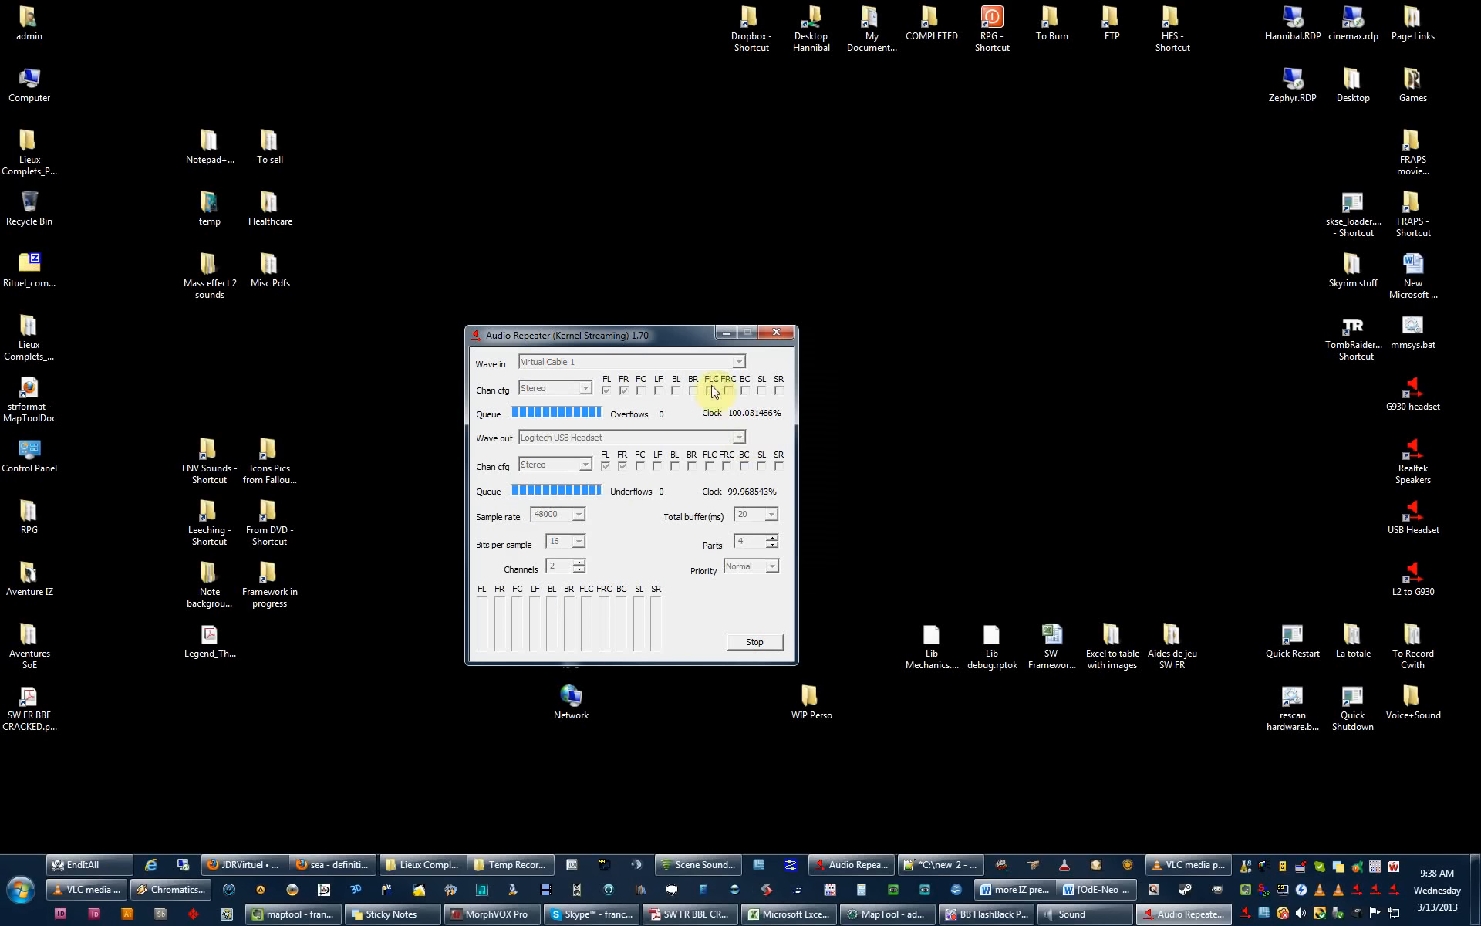
pyautogui.click(725, 335)
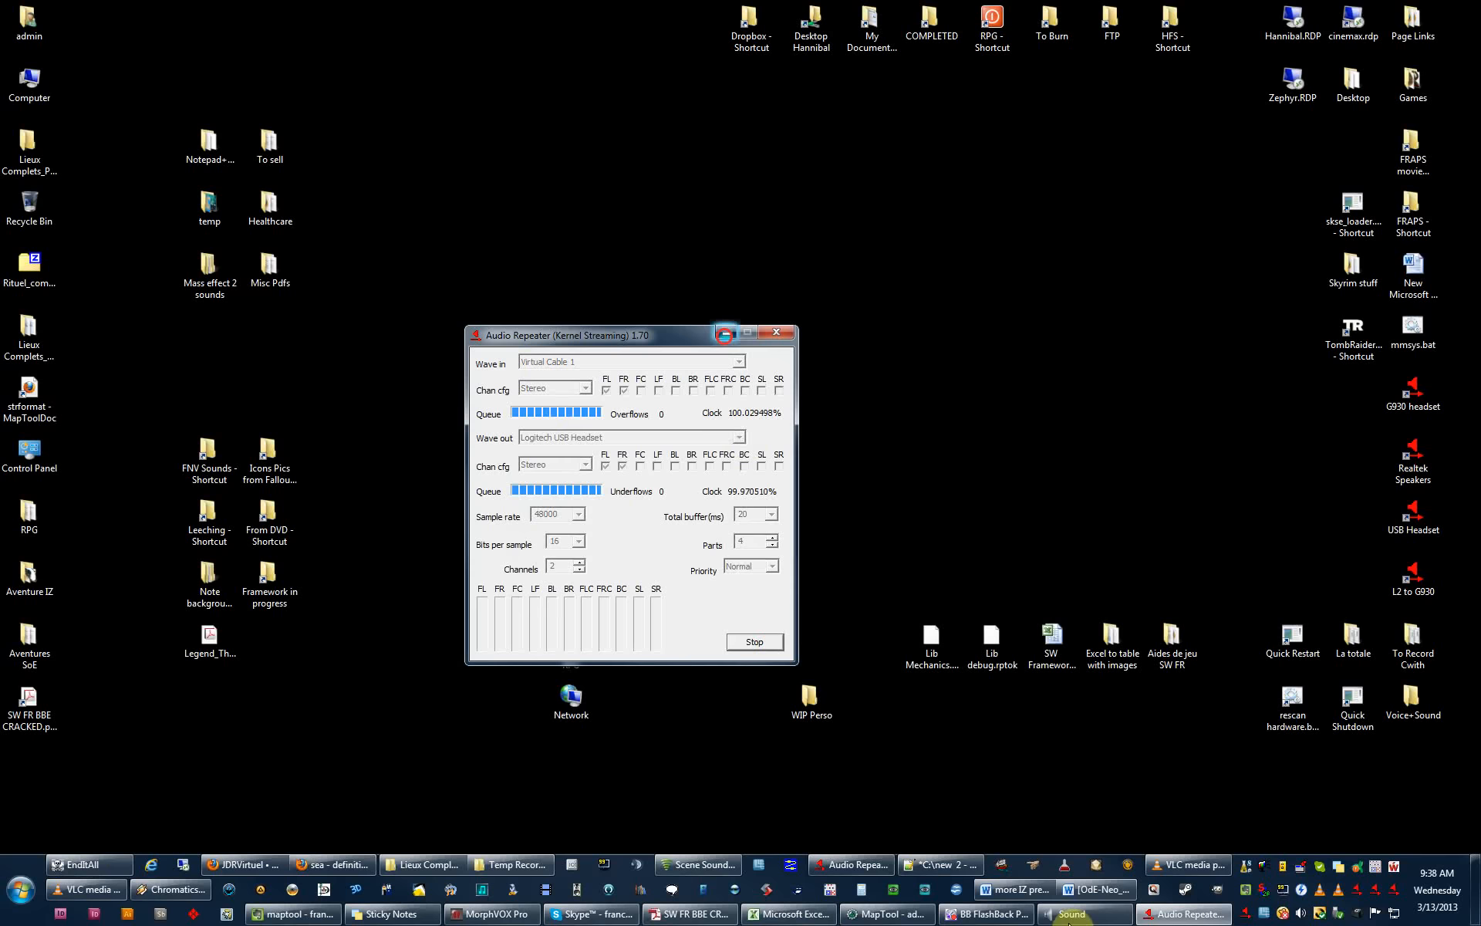
# Review the running Audio Repeater for Line 2 alongside the desktop repeater shortcuts, moving its window aside and minimizing it.
pyautogui.click(1391, 894)
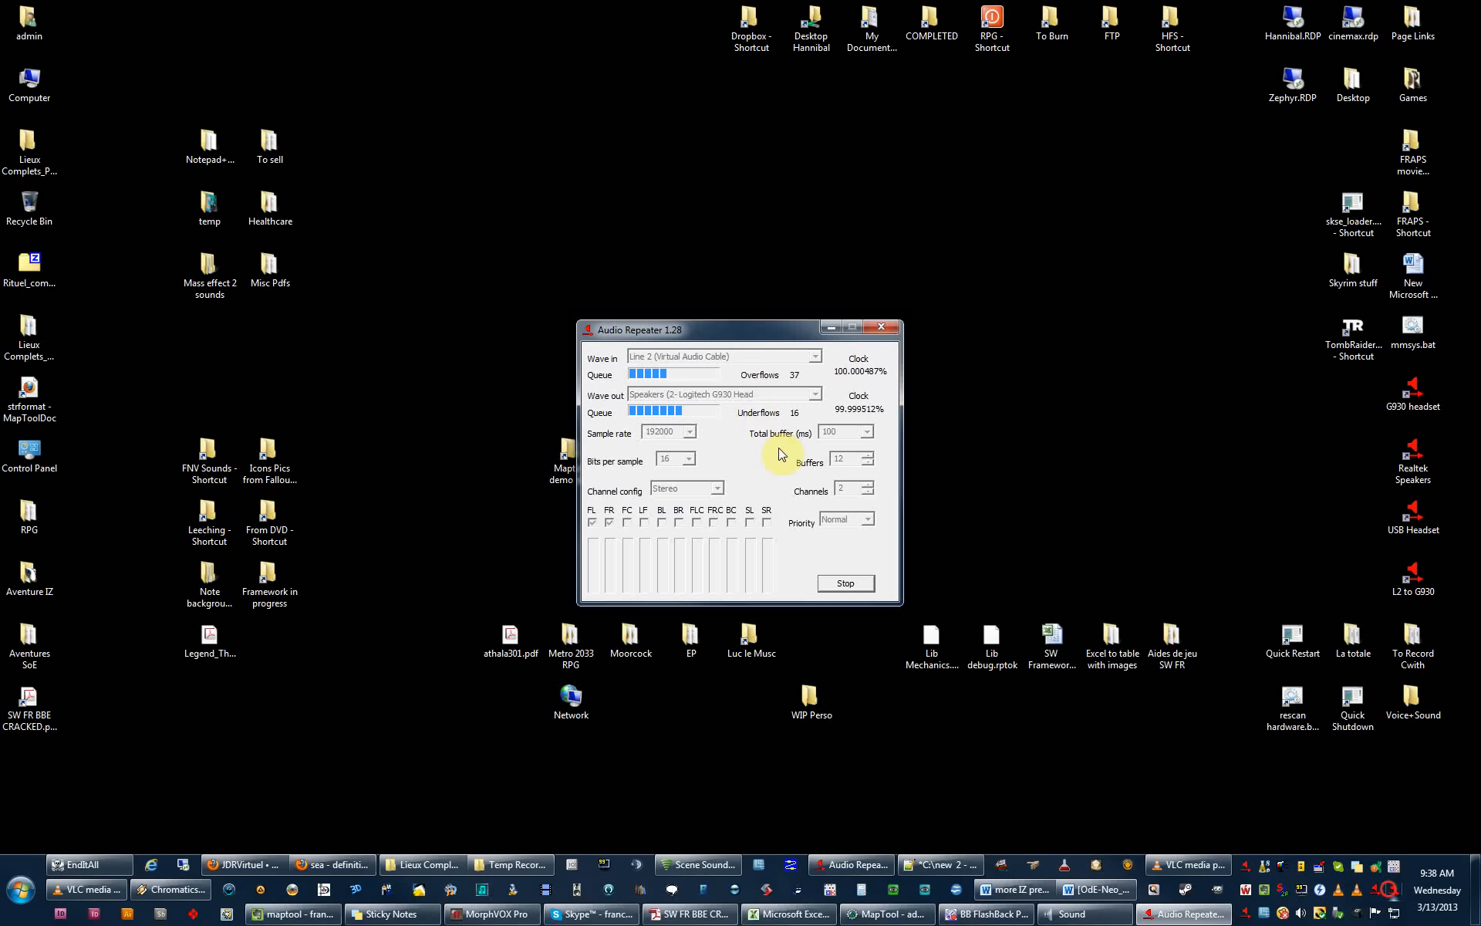
pyautogui.click(671, 331)
pyautogui.moveTo(858, 284); pyautogui.dragTo(957, 318)
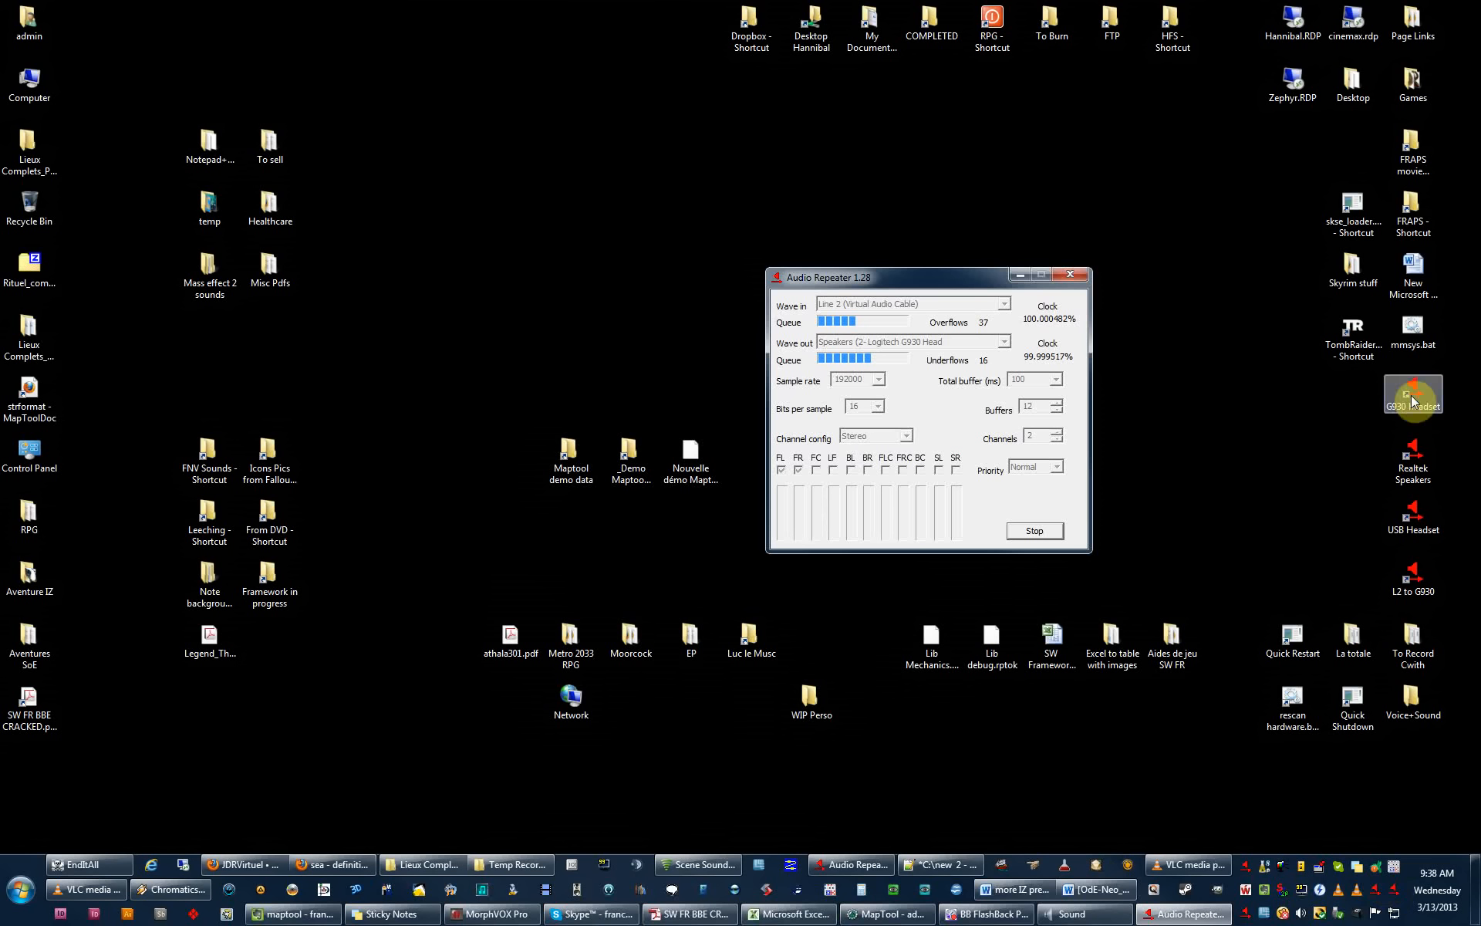
pyautogui.press('Down')
pyautogui.press('Down')
pyautogui.press('Down')
pyautogui.click(1382, 498)
pyautogui.moveTo(946, 281)
pyautogui.mouseDown()
pyautogui.moveTo(707, 355)
pyautogui.moveTo(867, 330)
pyautogui.mouseUp()
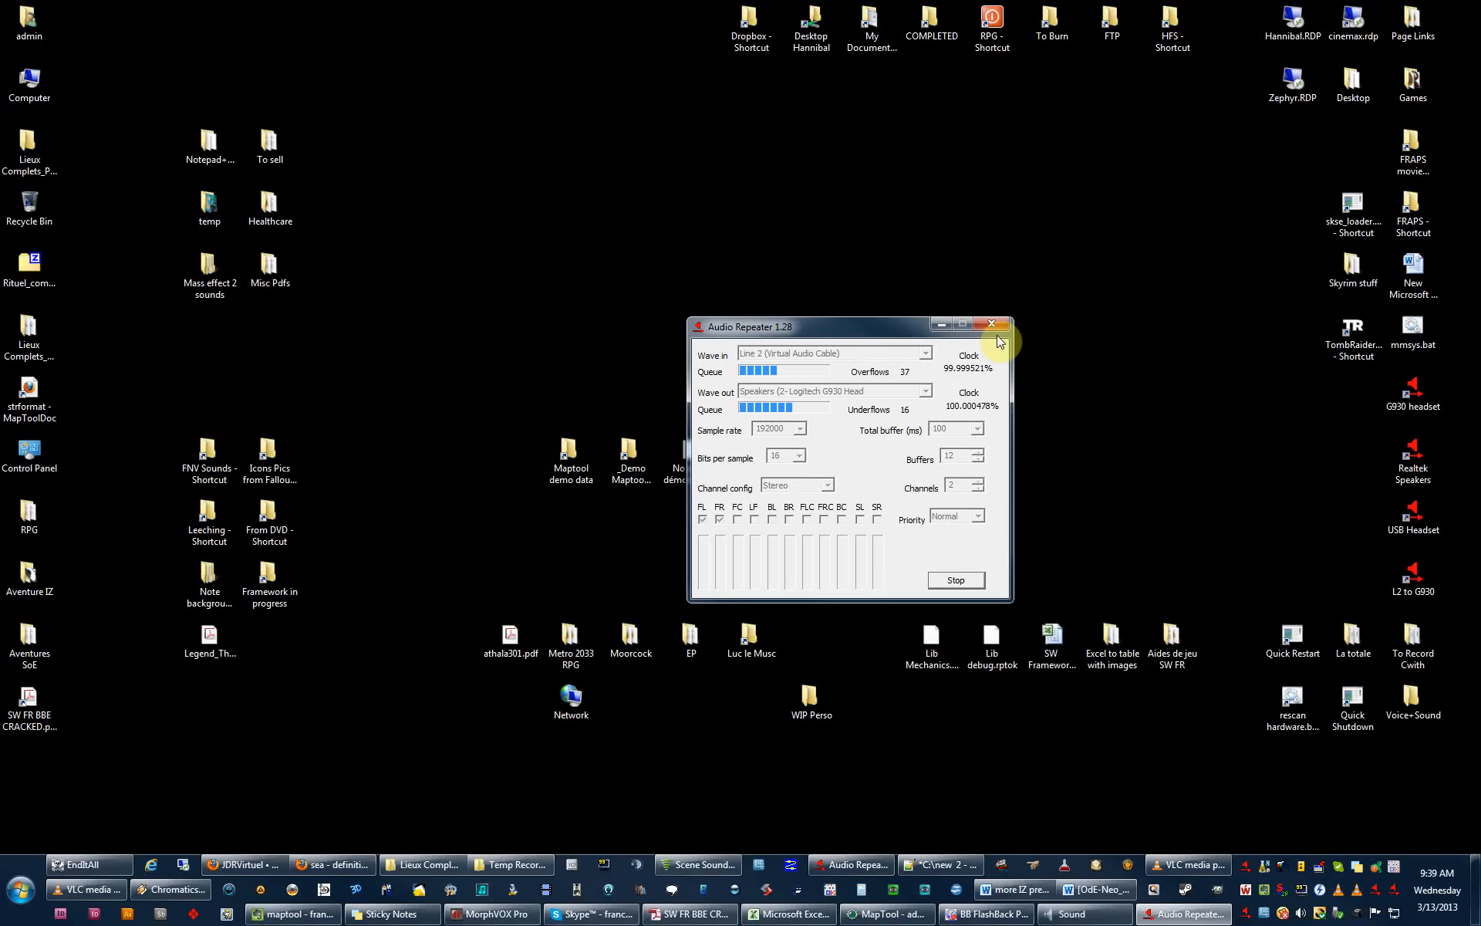
pyautogui.click(938, 328)
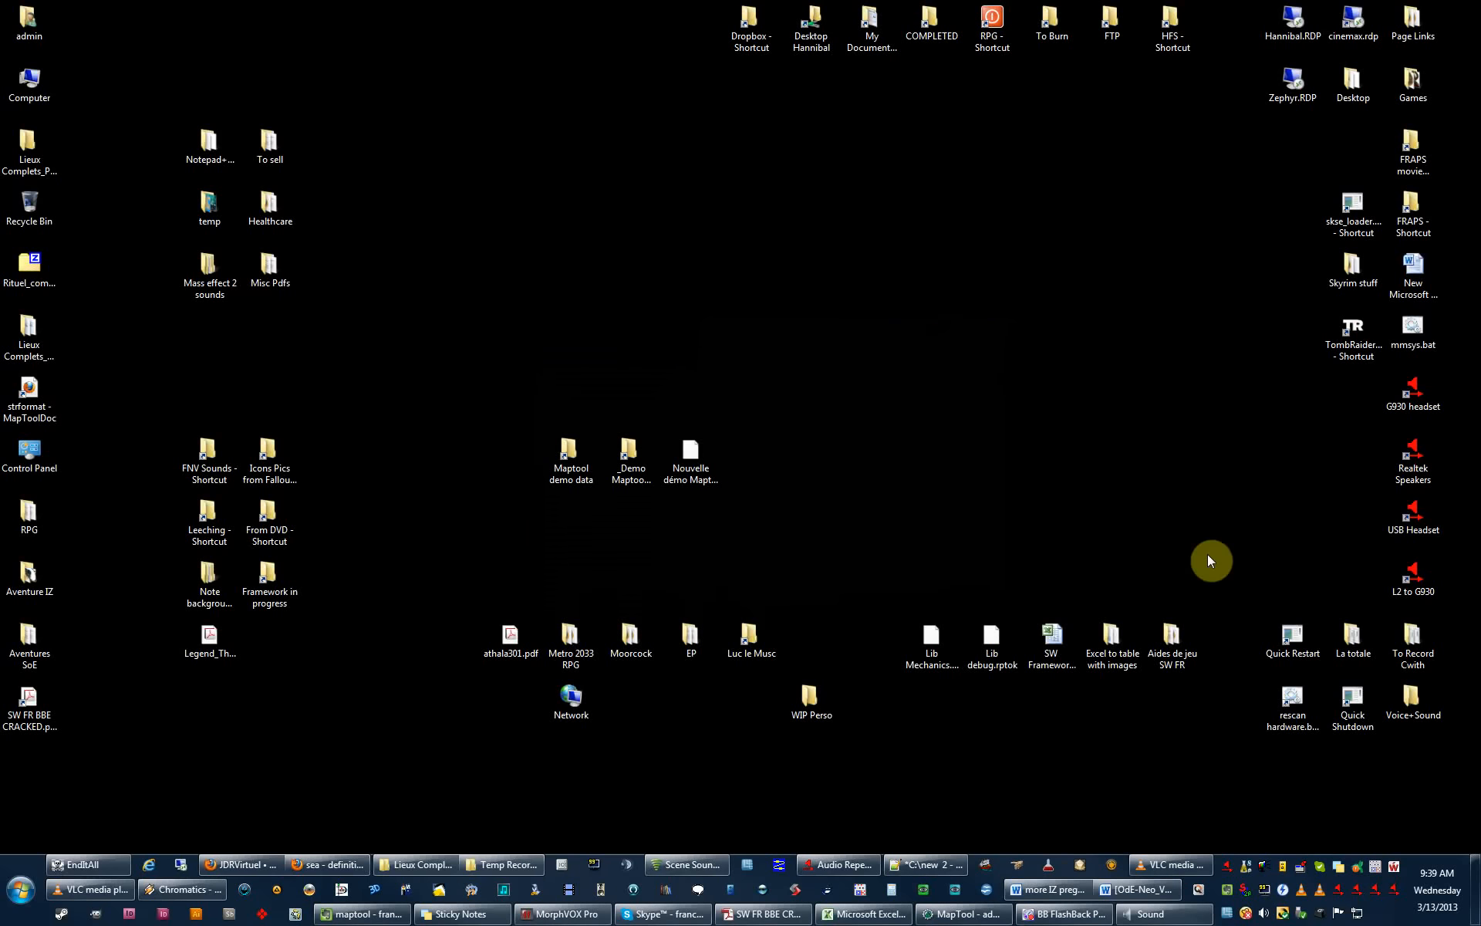
# Place an Audio Repeater (KS) shortcut on the desktop from the Virtual Audio Cable program group.
pyautogui.rightClick(1413, 394)
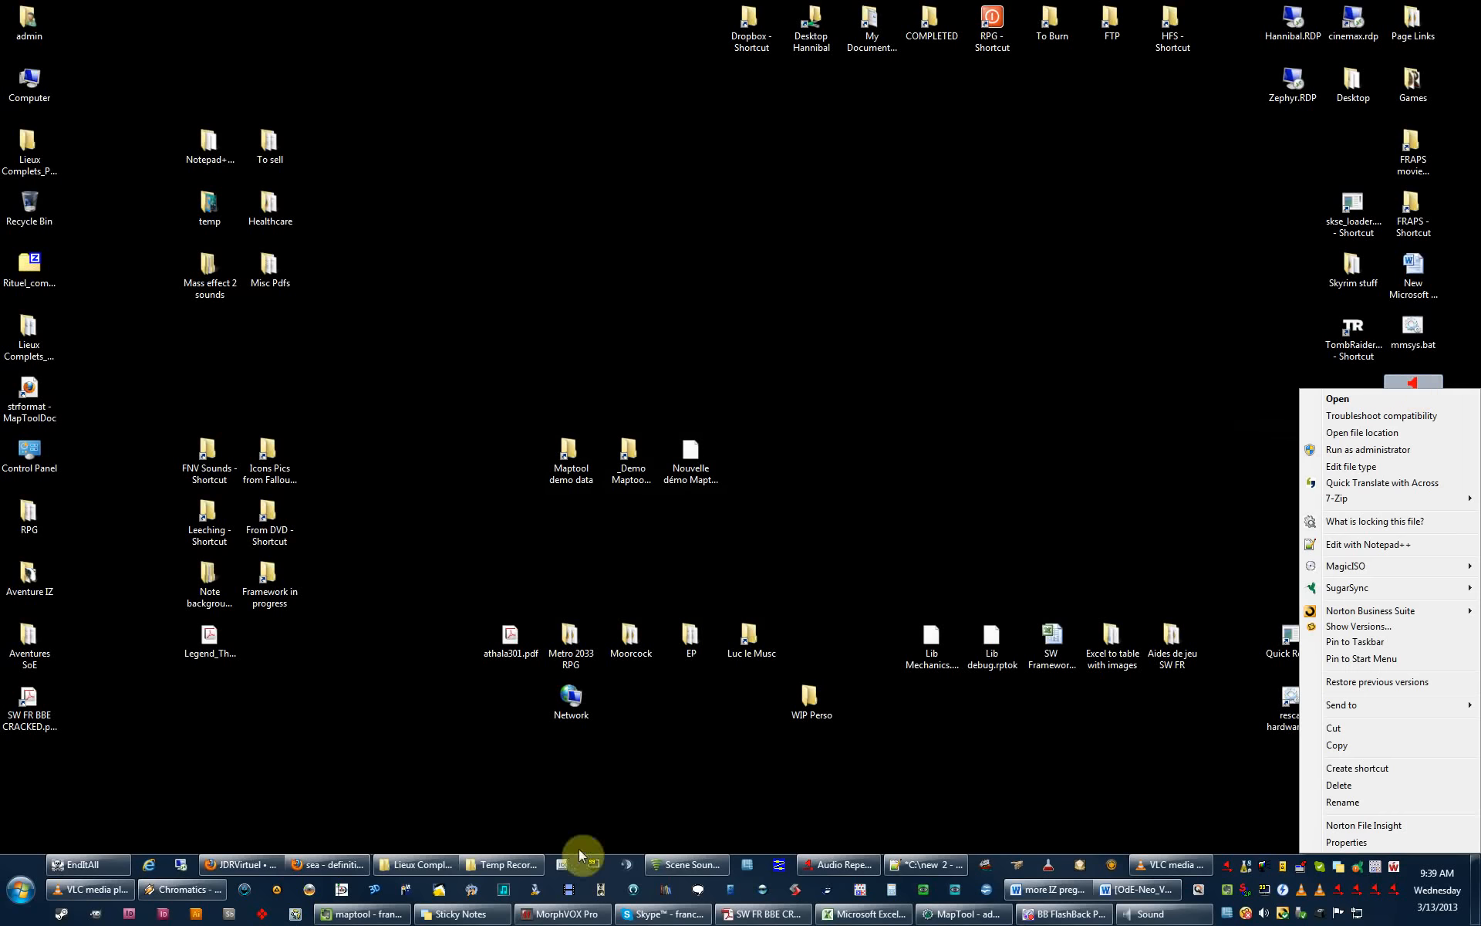
pyautogui.click(652, 795)
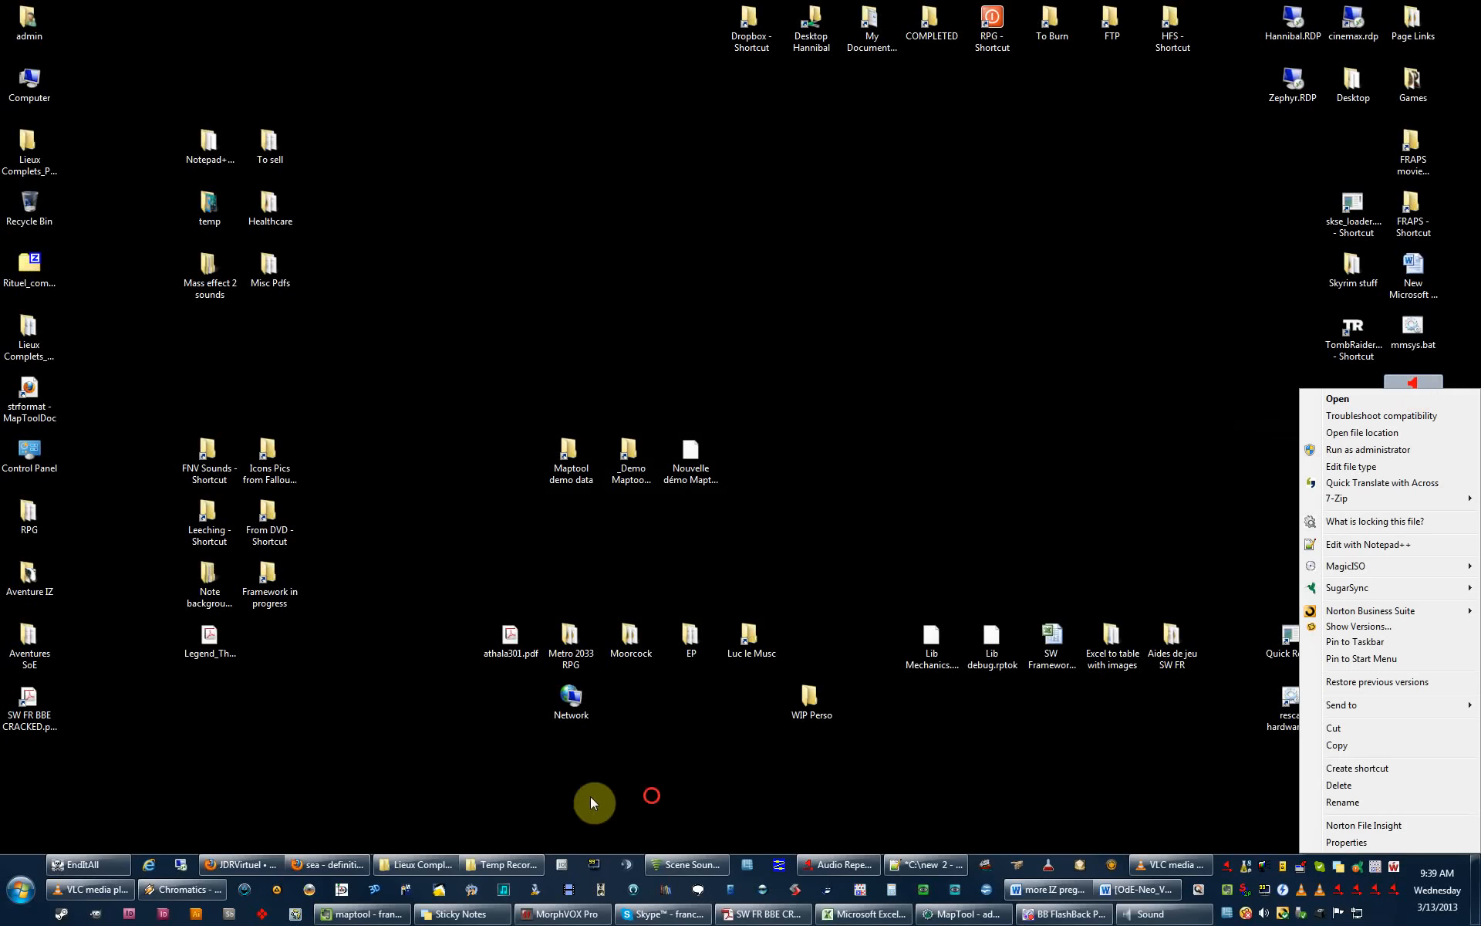
pyautogui.click(24, 889)
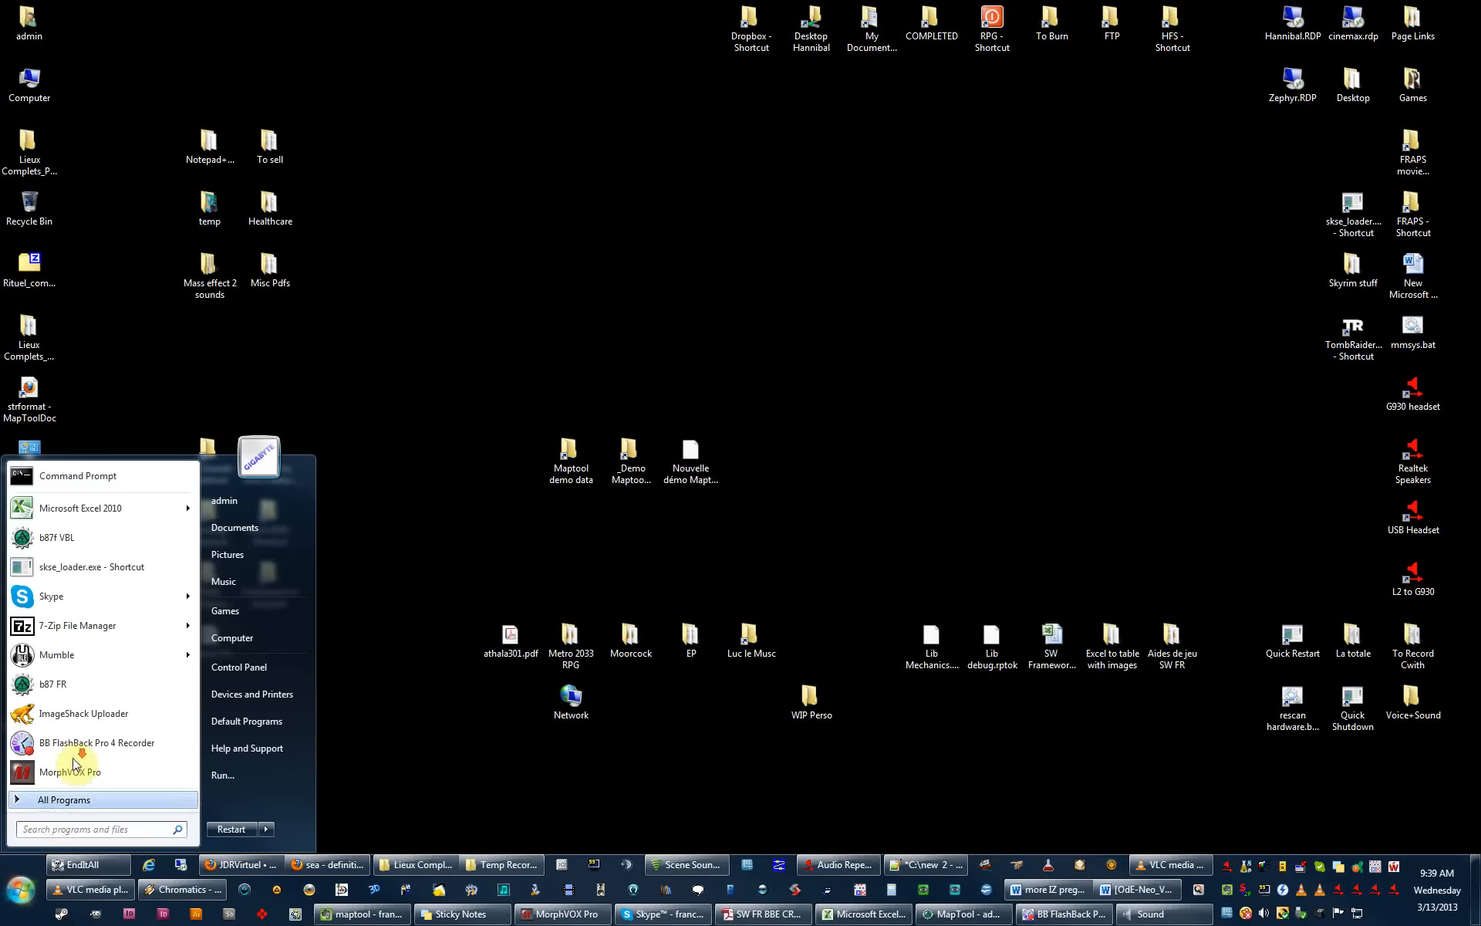
pyautogui.click(75, 674)
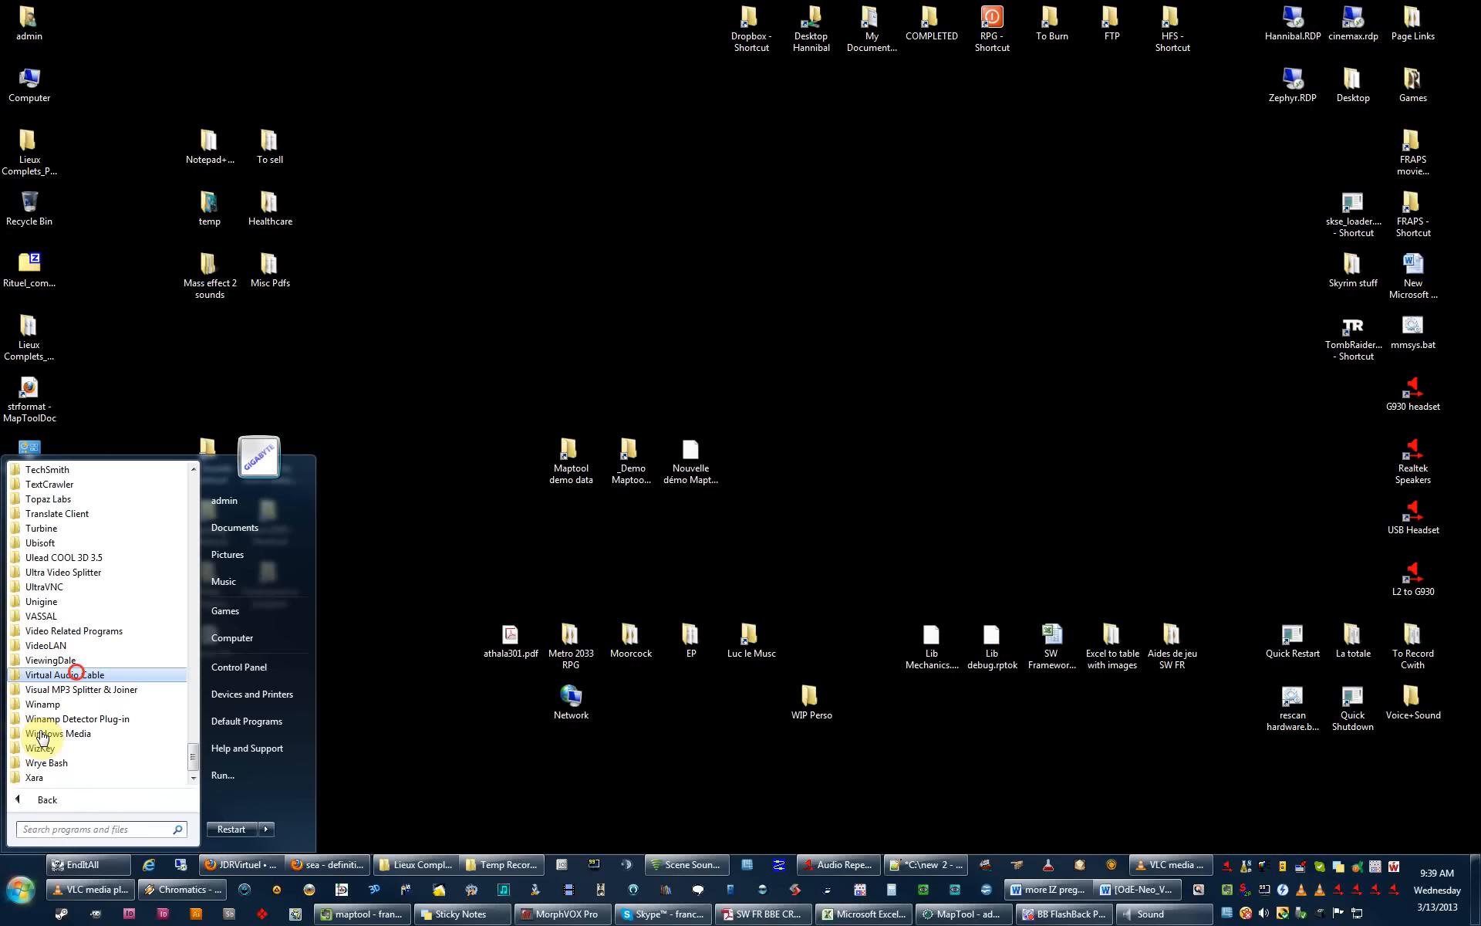
pyautogui.moveTo(85, 678); pyautogui.dragTo(688, 250)
pyautogui.click(775, 348)
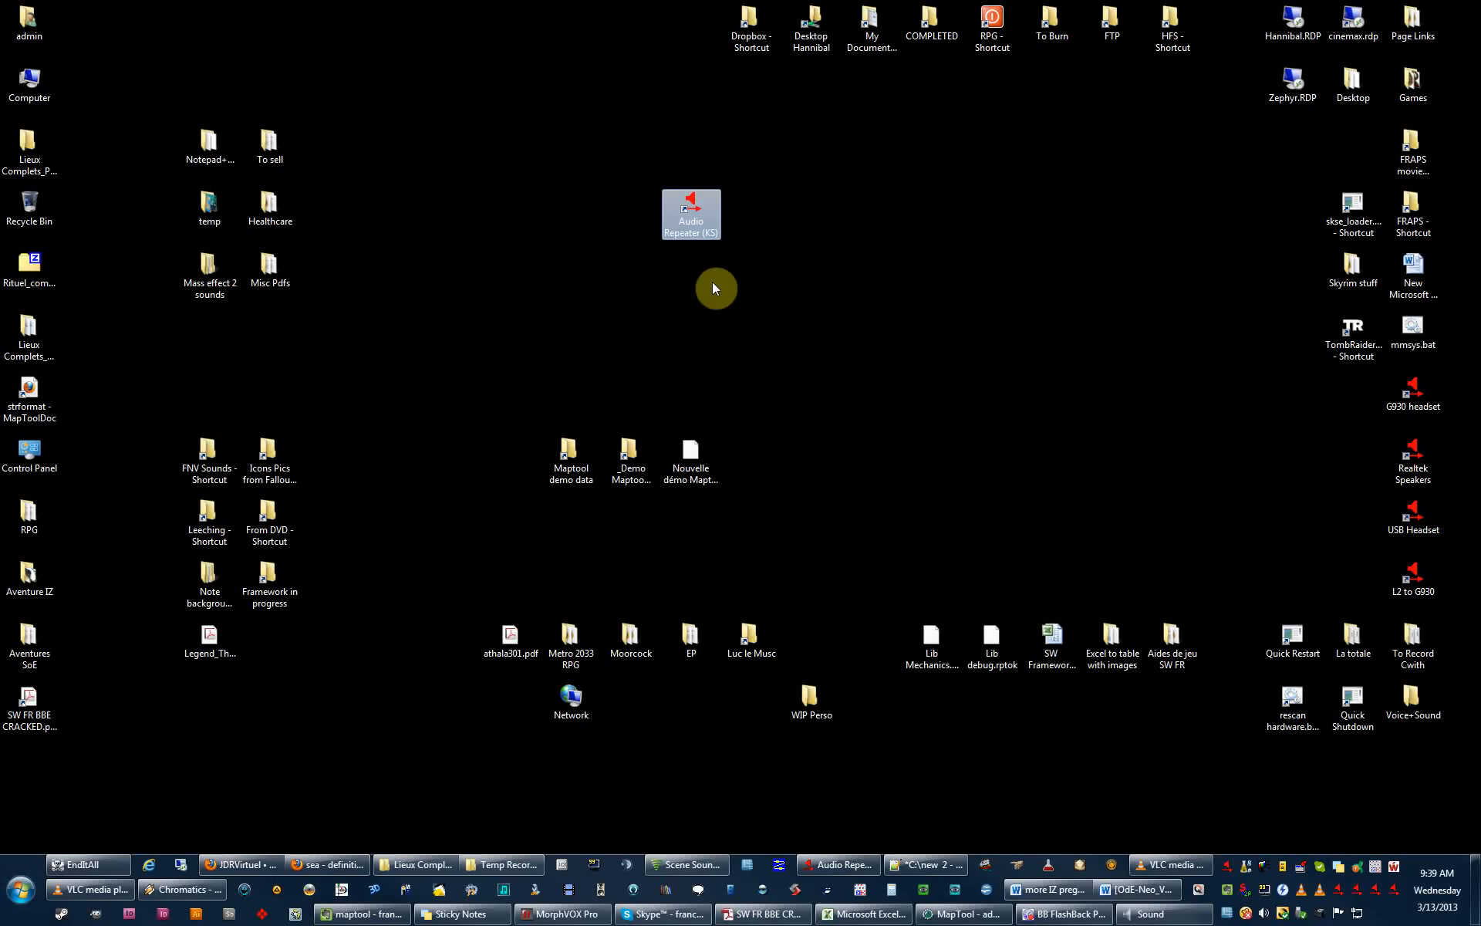
# Examine the Target command in the new Audio Repeater (KS) shortcut's properties and cancel the dialog.
pyautogui.rightClick(691, 216)
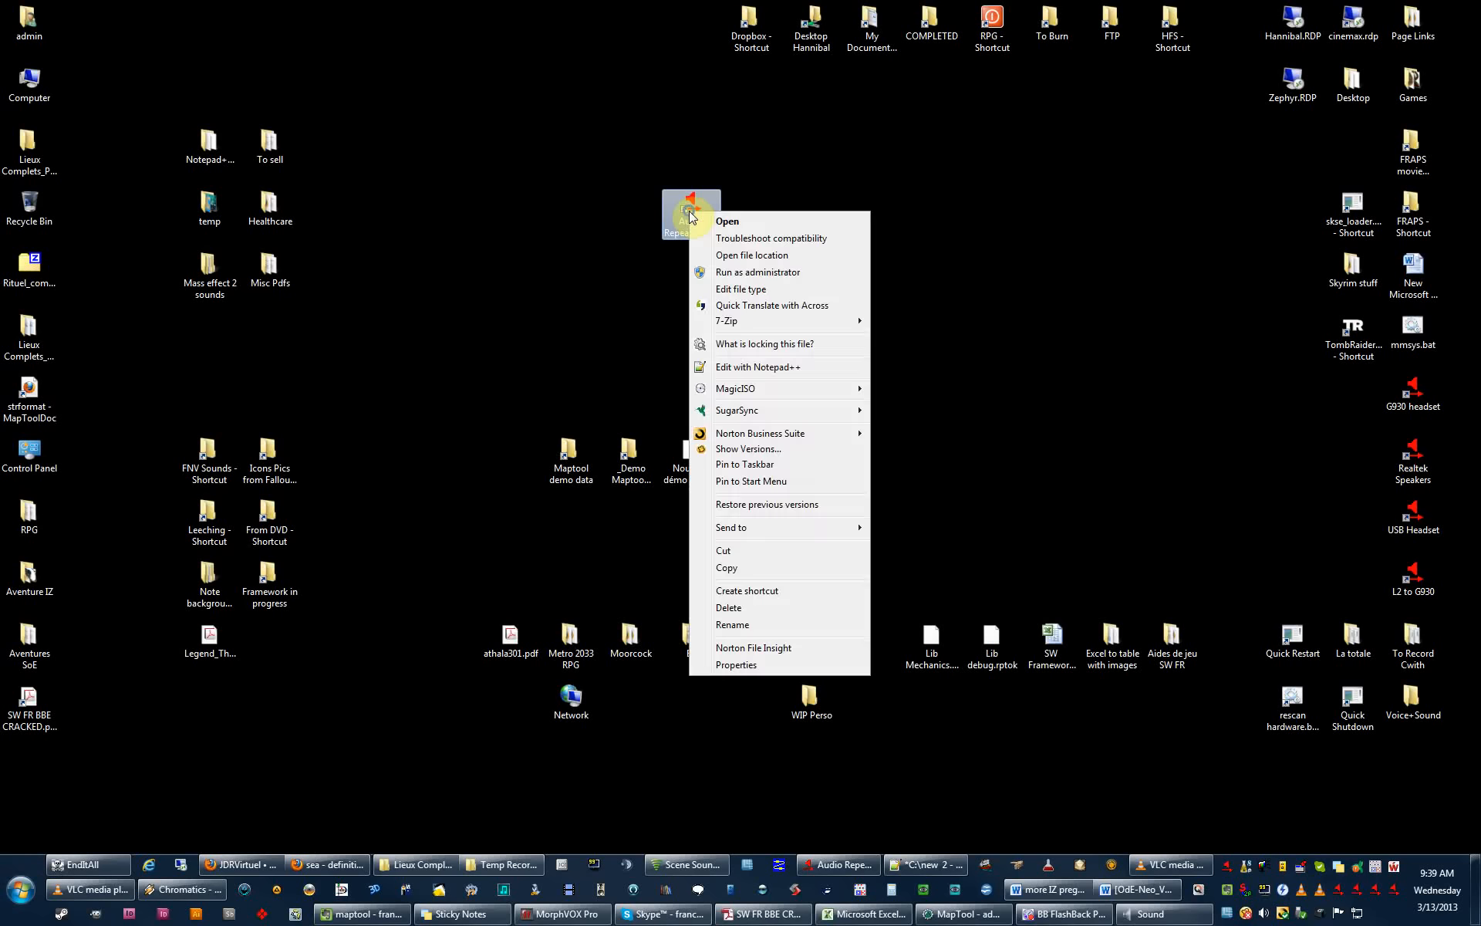
pyautogui.click(729, 663)
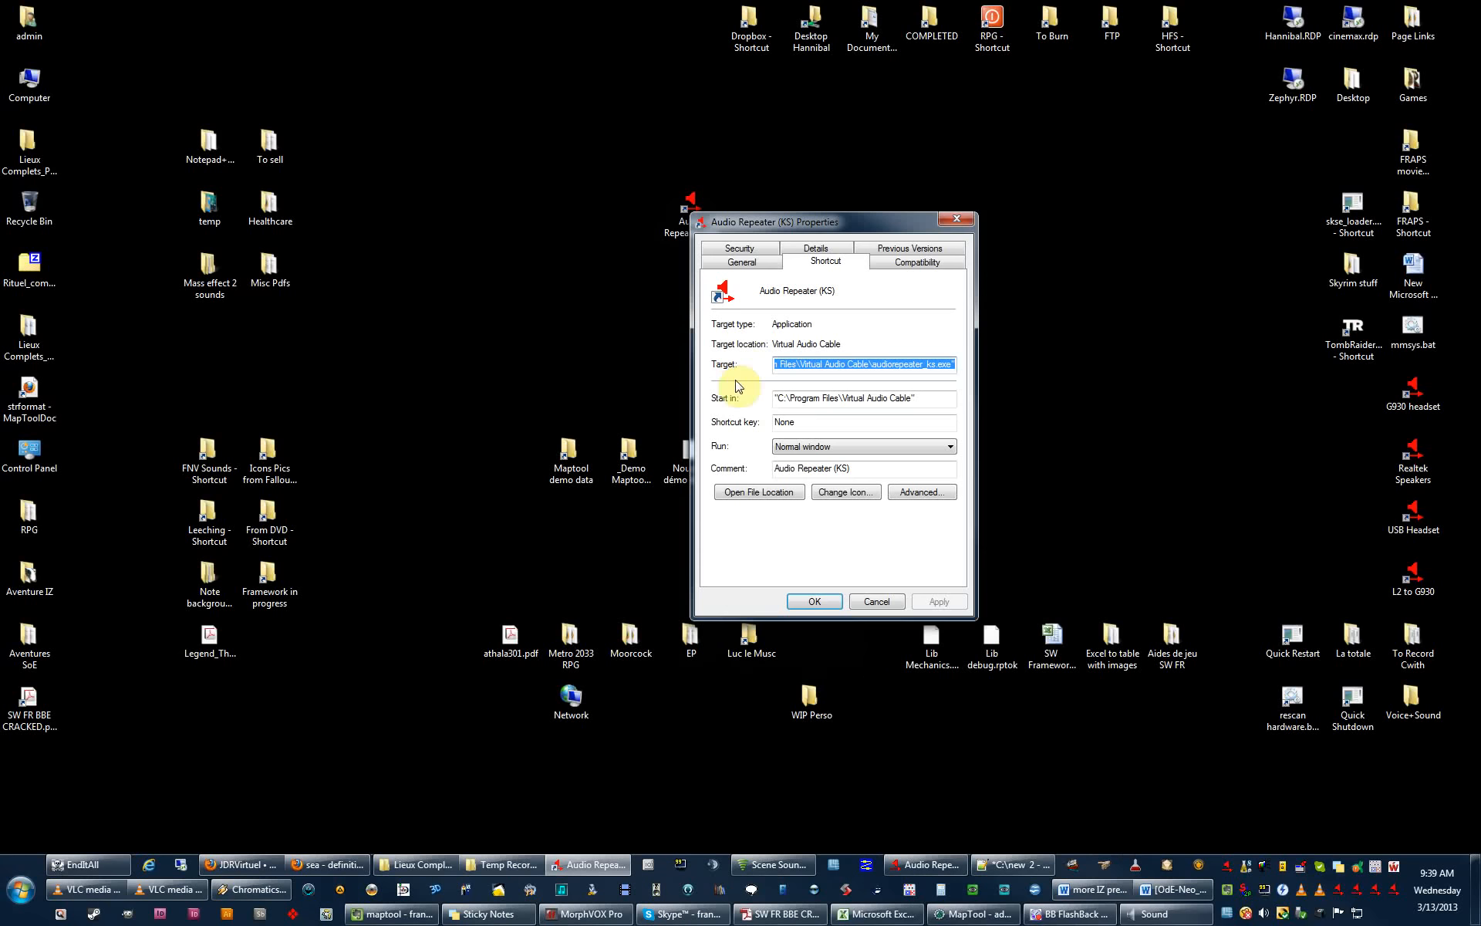
pyautogui.click(729, 365)
pyautogui.click(788, 365)
pyautogui.moveTo(898, 366); pyautogui.dragTo(764, 367)
pyautogui.moveTo(1055, 373); pyautogui.dragTo(1055, 377)
pyautogui.doubleClick(940, 364)
pyautogui.moveTo(940, 364); pyautogui.dragTo(732, 598)
pyautogui.click(891, 603)
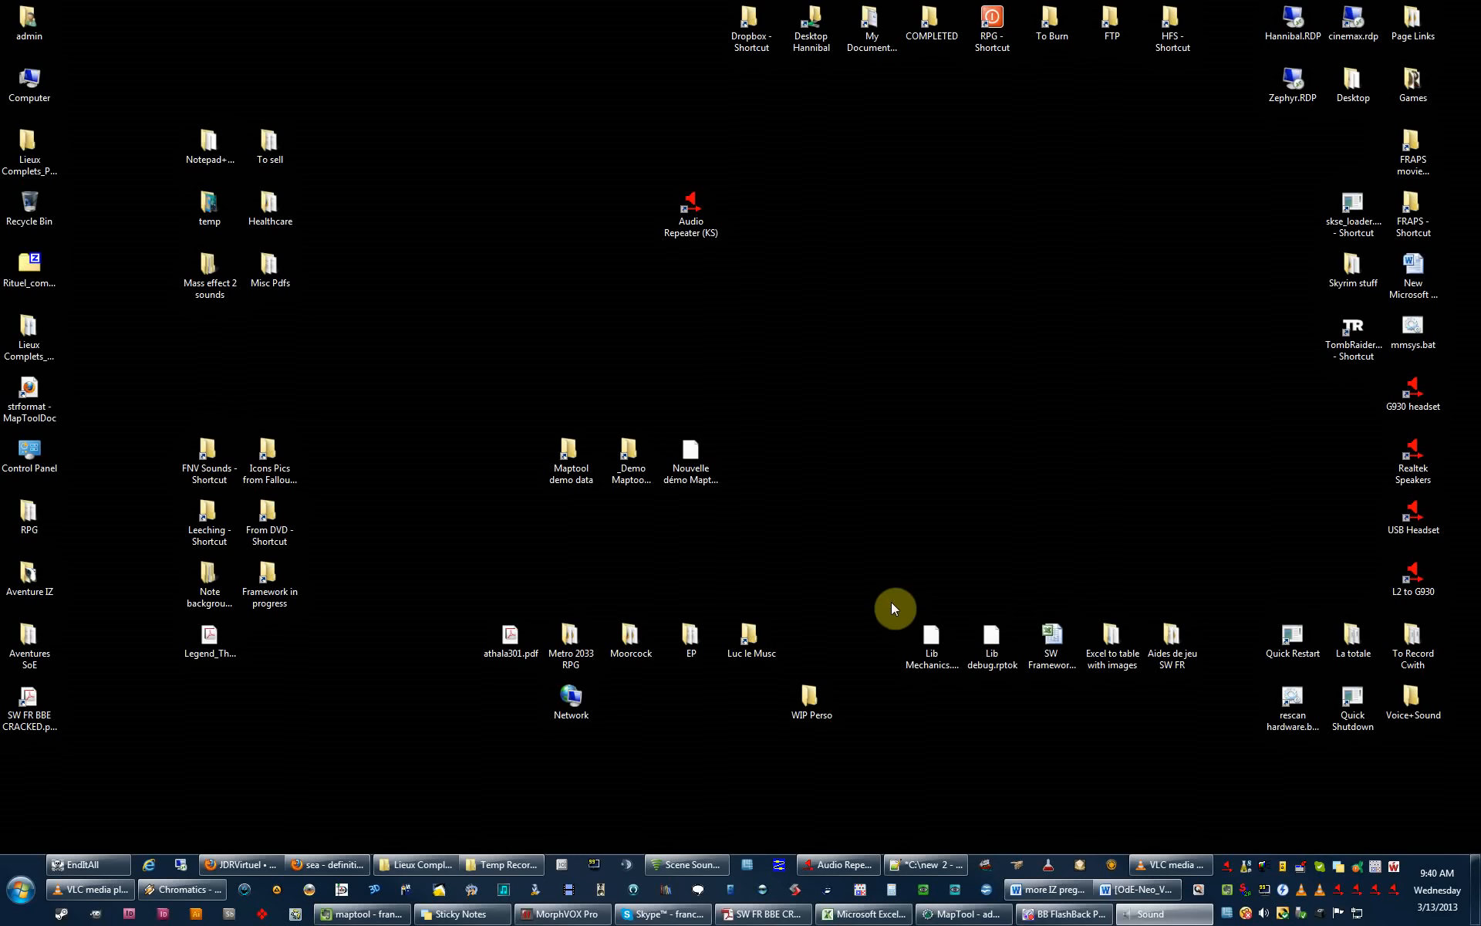
# Look over the G930 headset, Realtek Speakers and USB Headset repeater shortcuts on the desktop and clear the selection.
pyautogui.press('g')
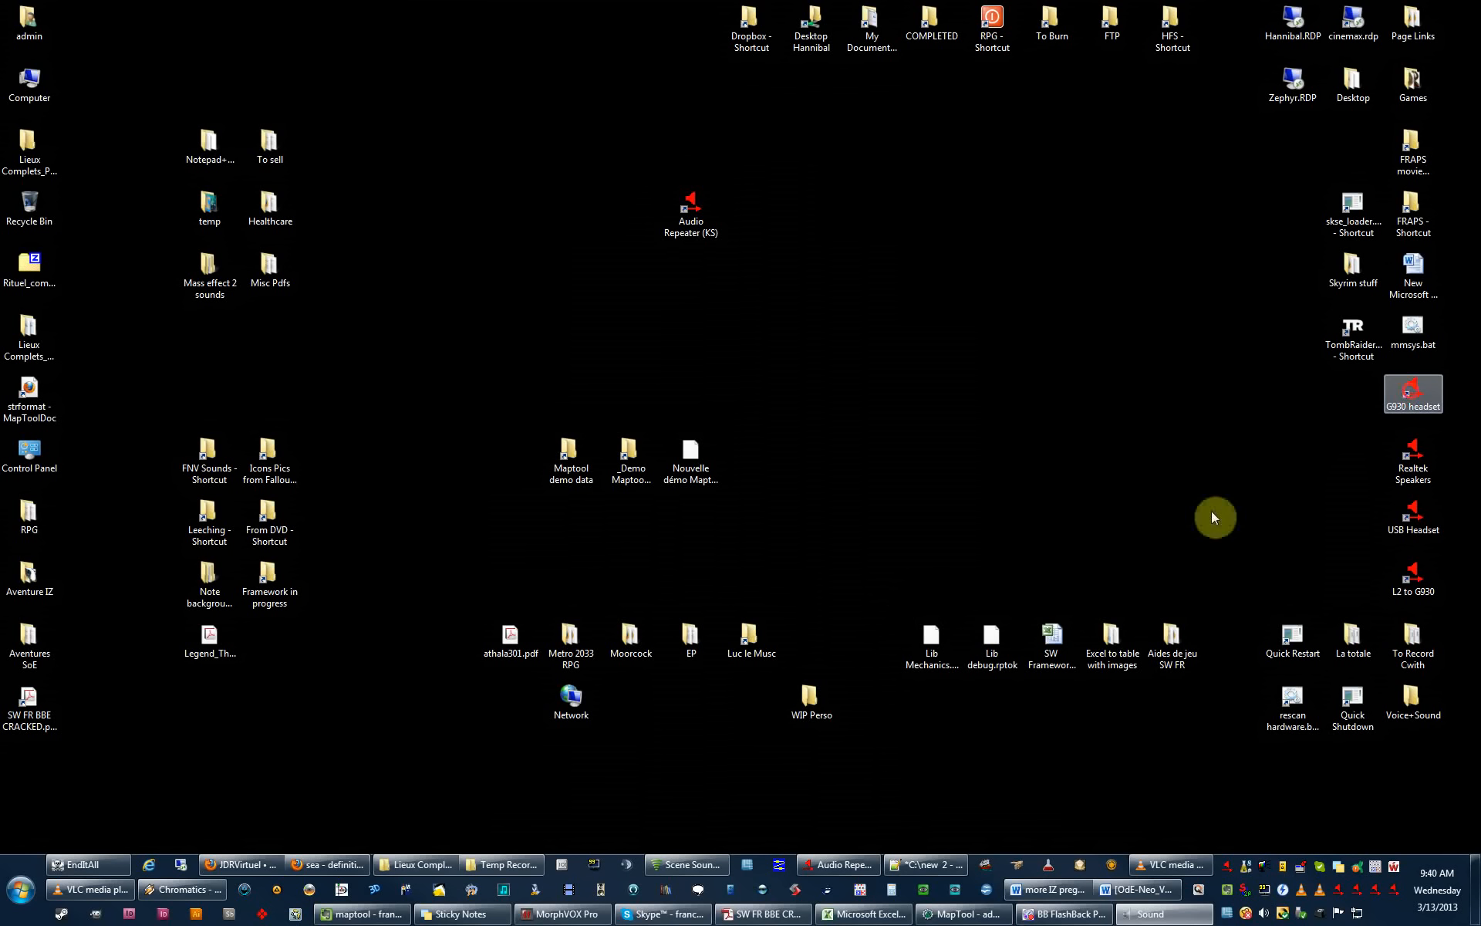
pyautogui.click(1207, 440)
pyautogui.click(1297, 416)
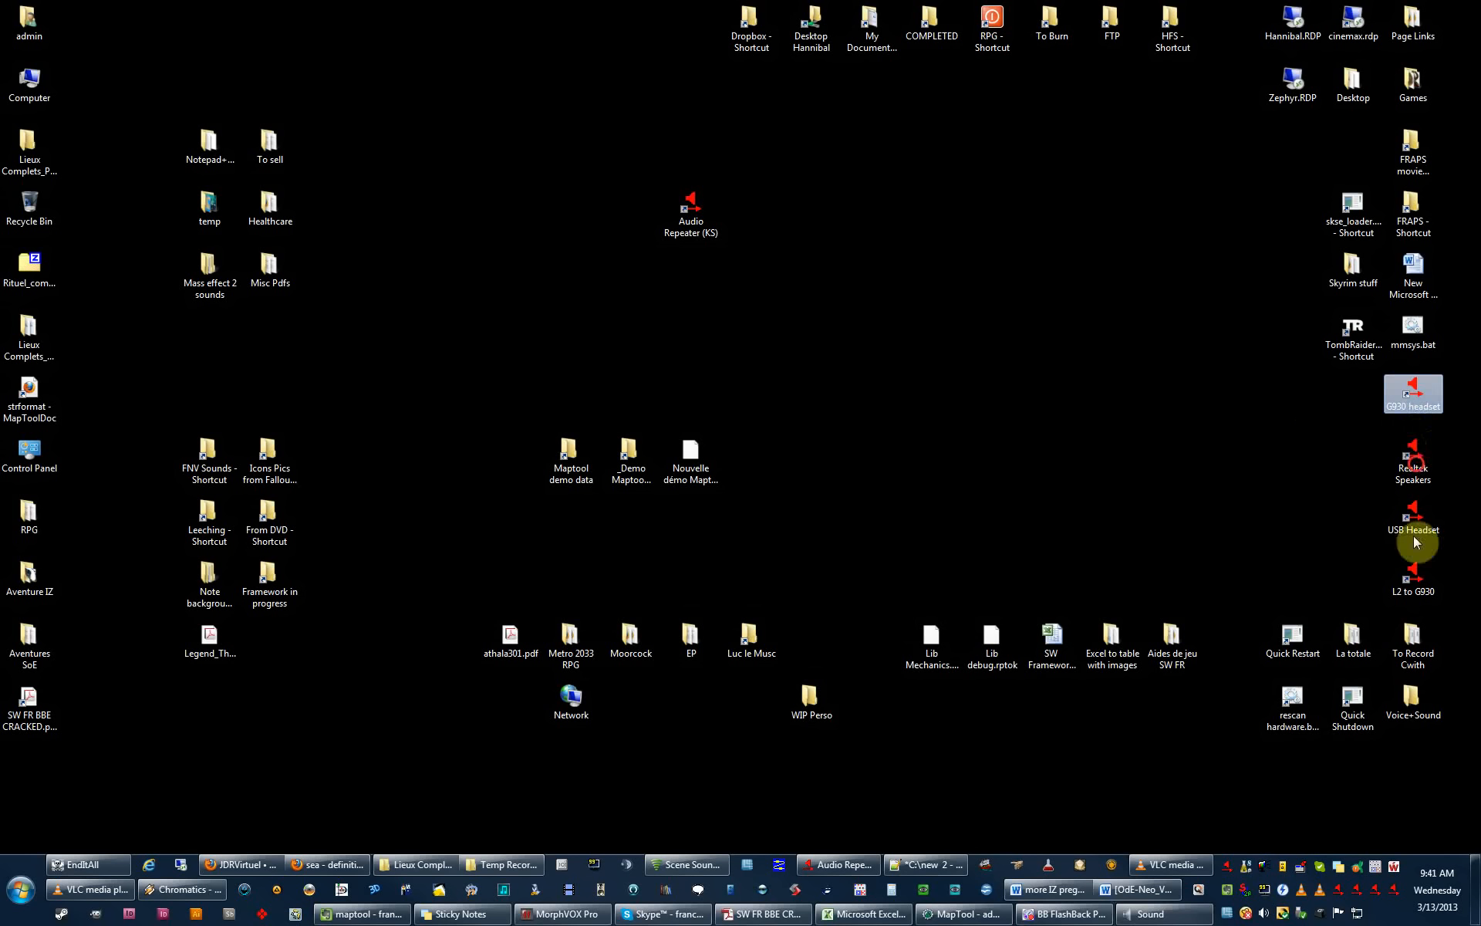
pyautogui.click(1422, 442)
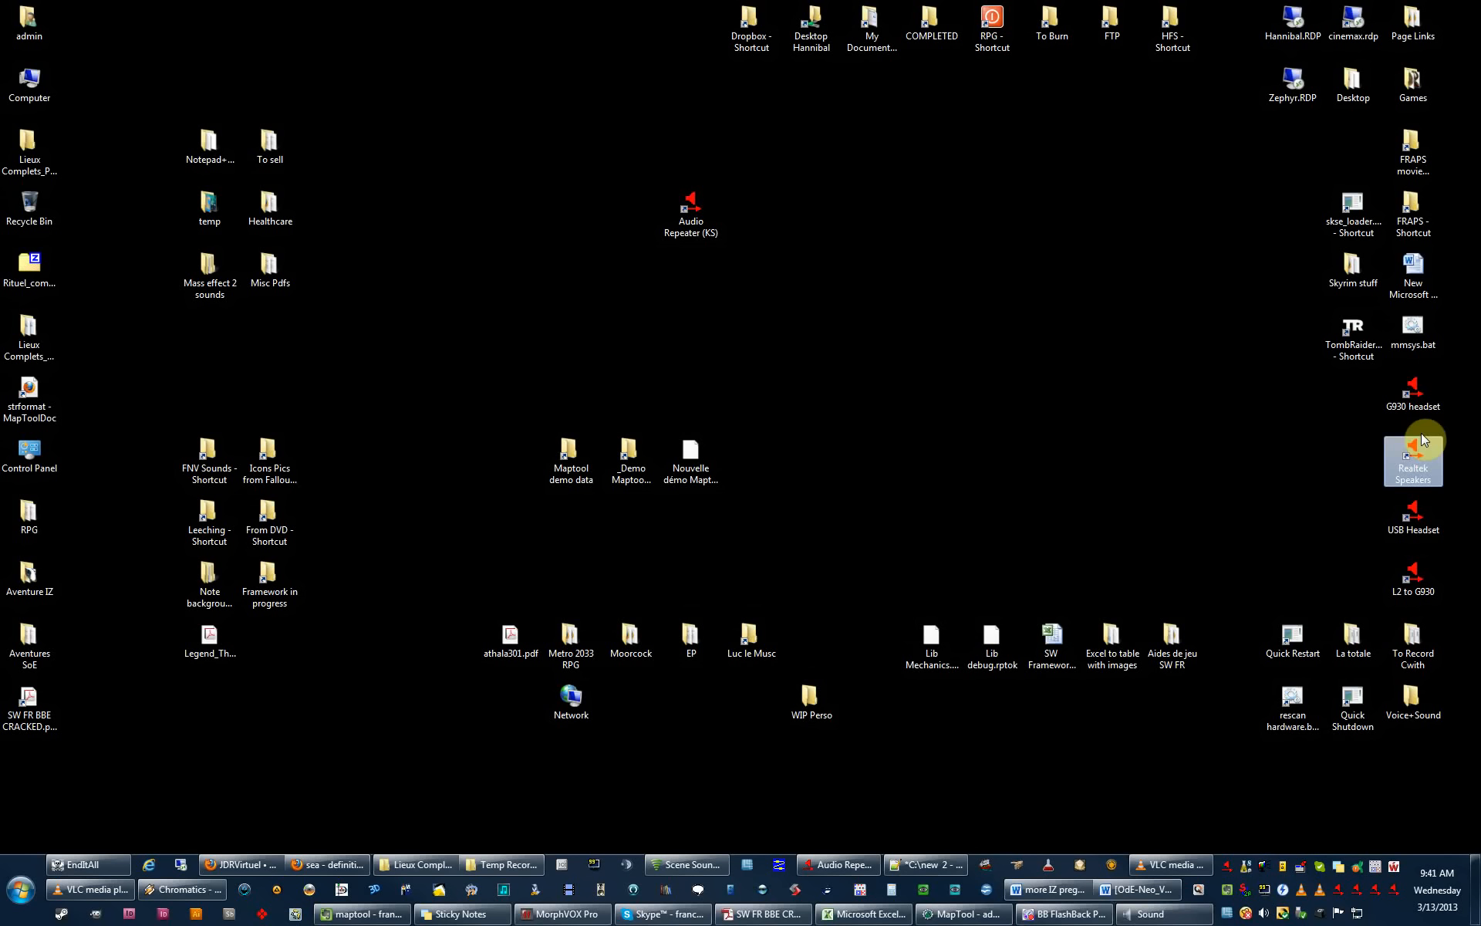
pyautogui.click(1414, 520)
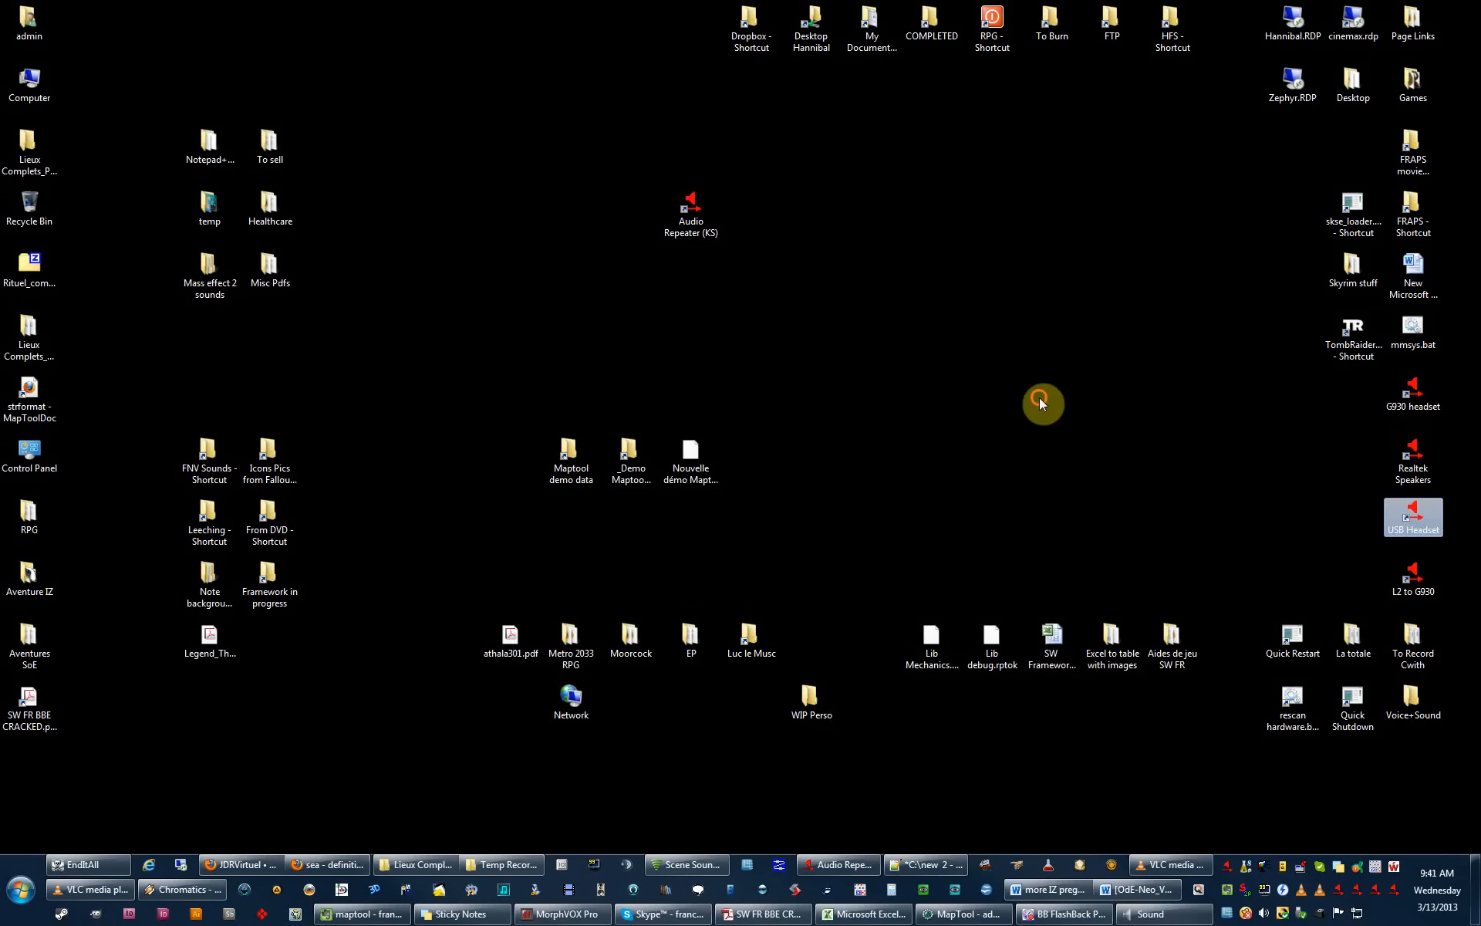
pyautogui.click(1040, 399)
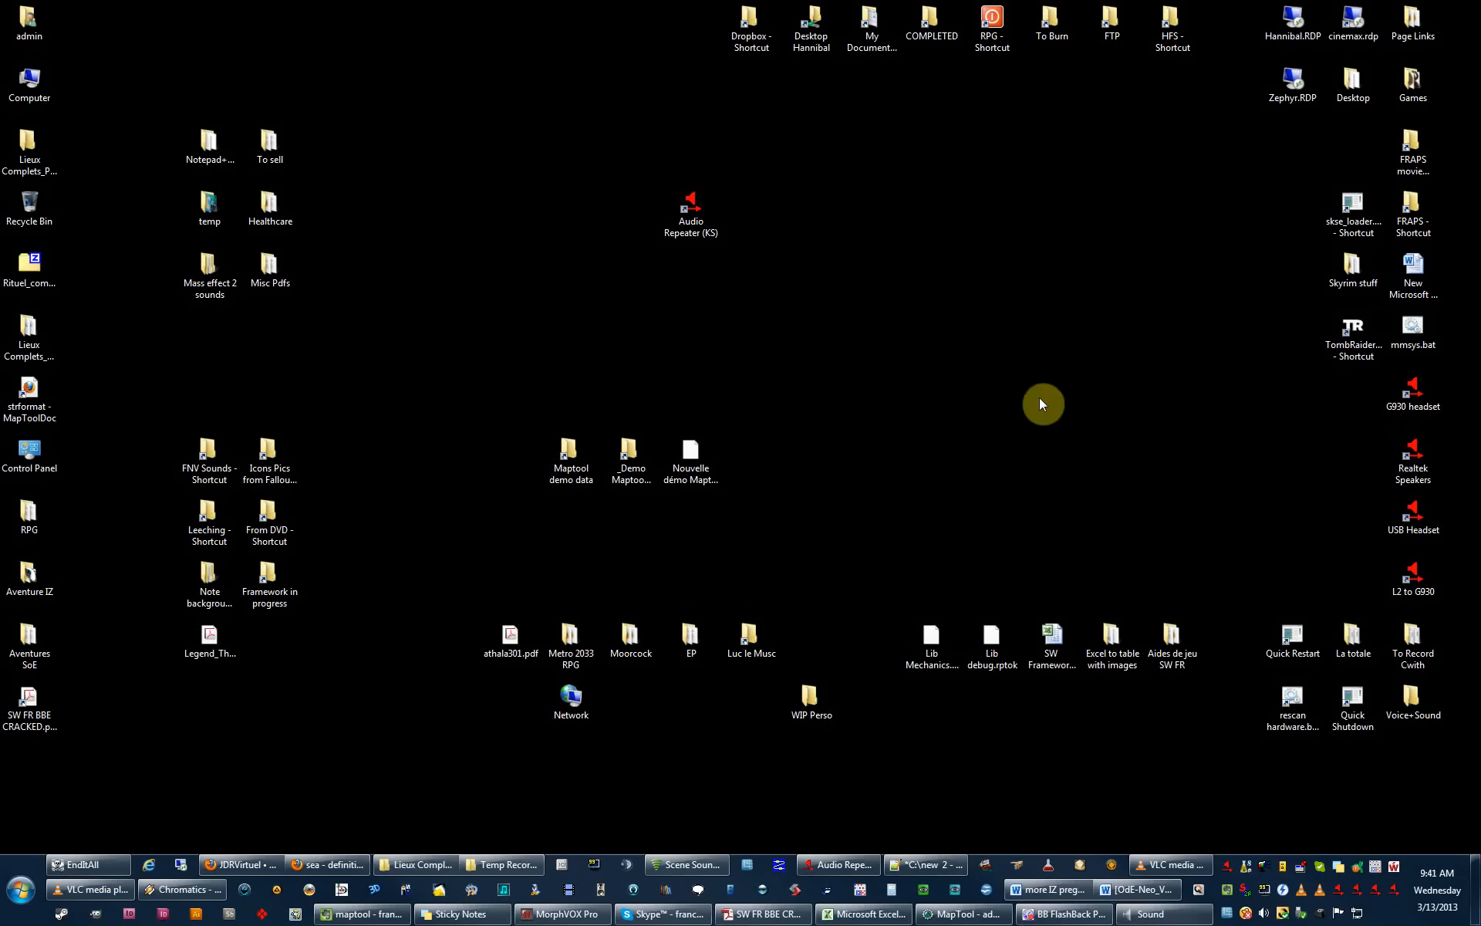